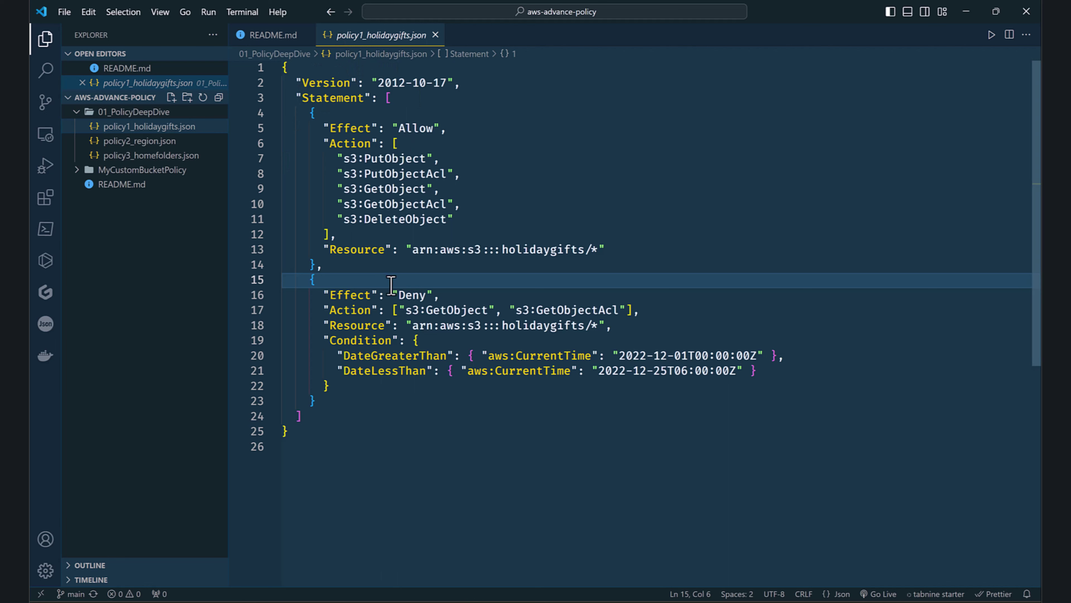
Review the Allow statement's actions and the Deny statement's date condition in policy1_holidaygifts.json.
click(477, 300)
click(364, 158)
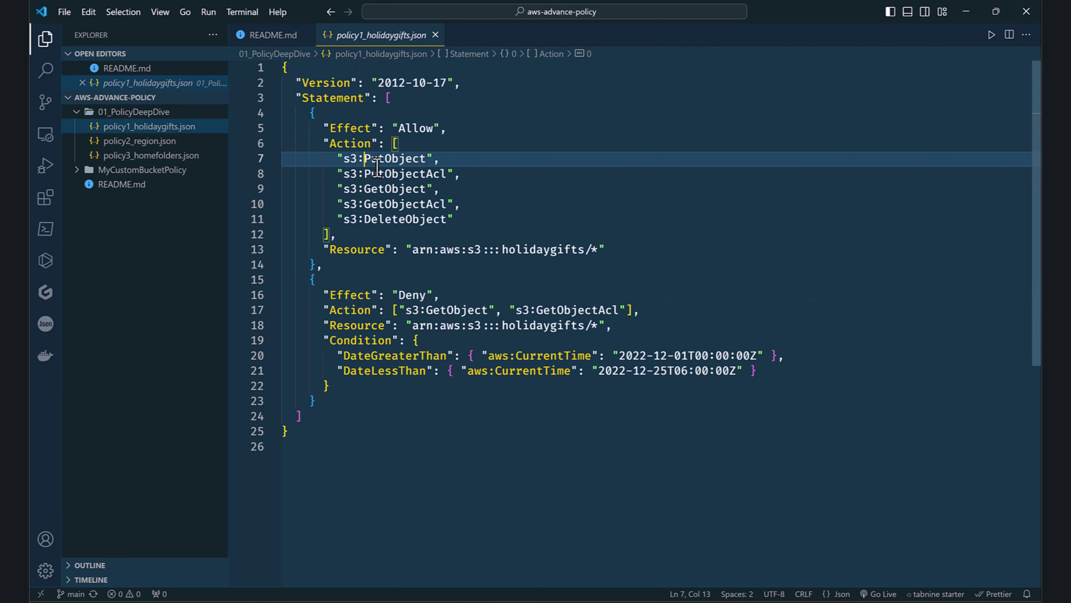
click(449, 126)
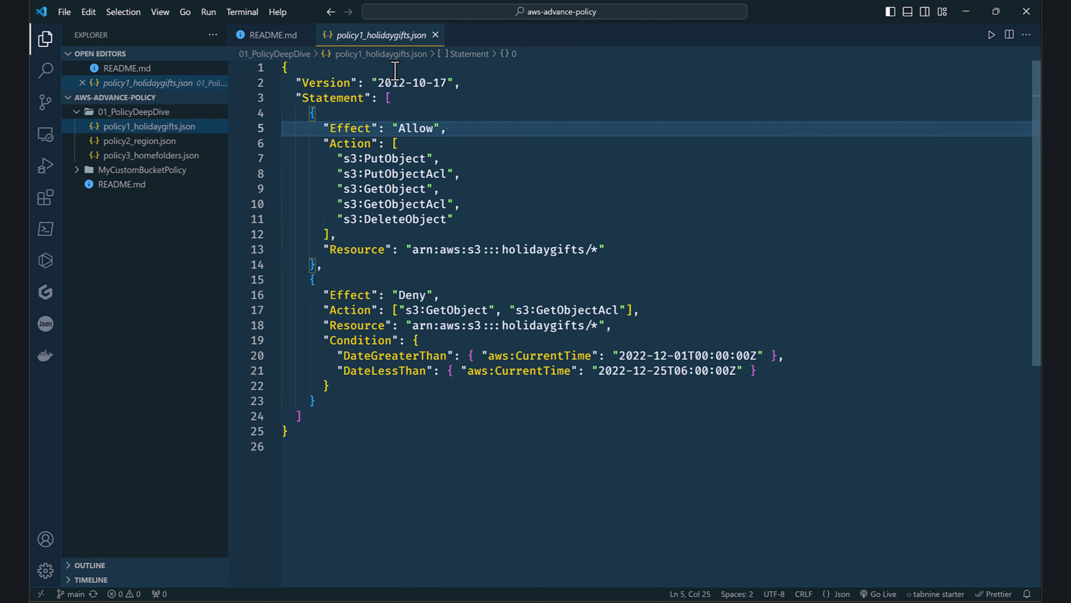
click(485, 354)
key(Up)
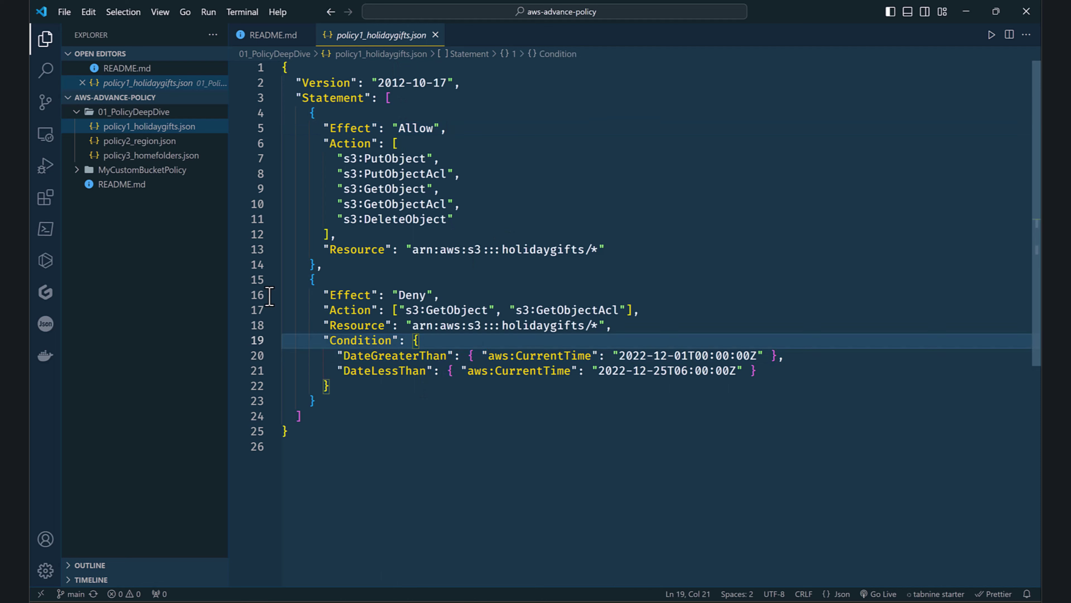
View policy2_region.json and policy3_homefolders.json, examining the StringLike condition on s3:prefix in the home folders policy.
click(159, 143)
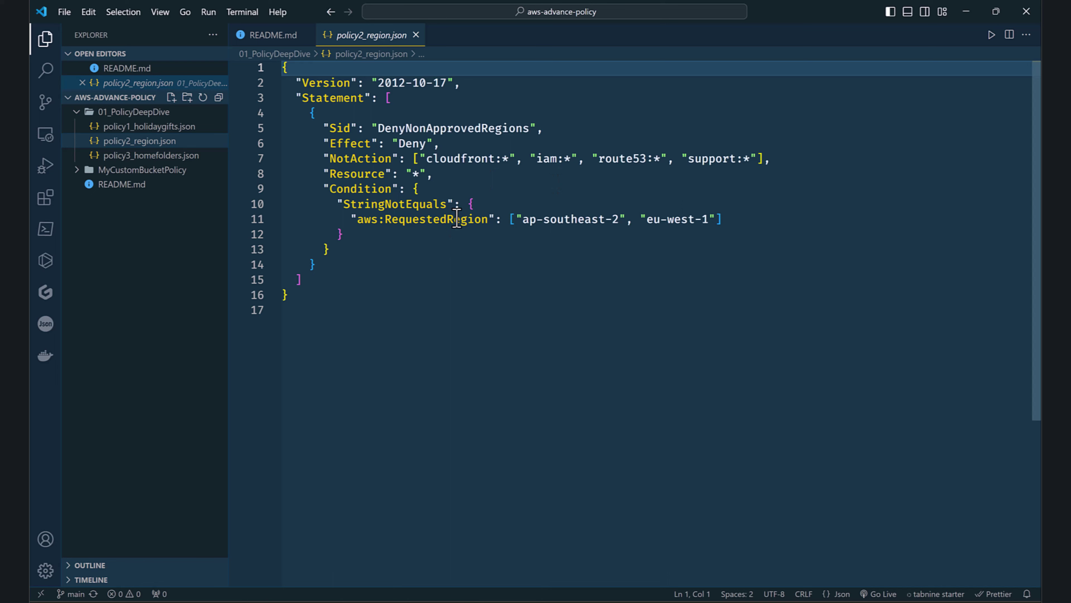
click(192, 155)
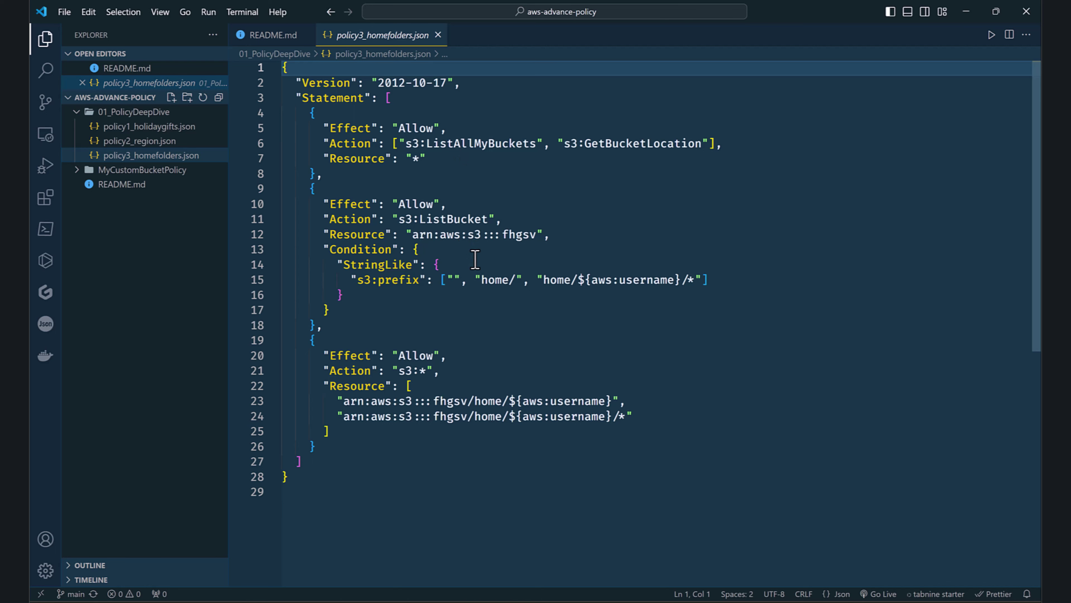
click(345, 264)
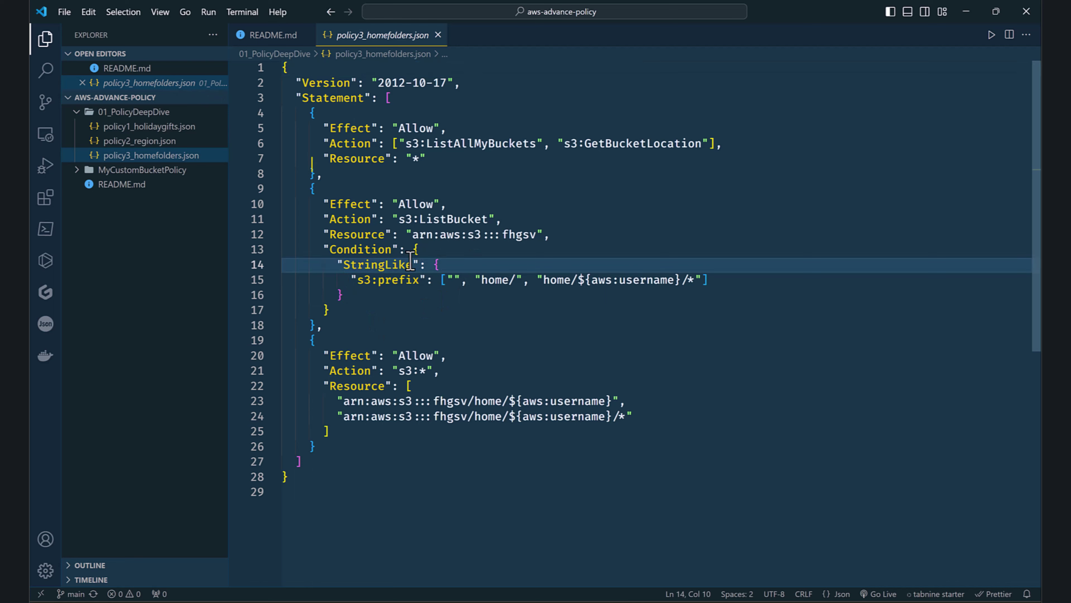
click(488, 280)
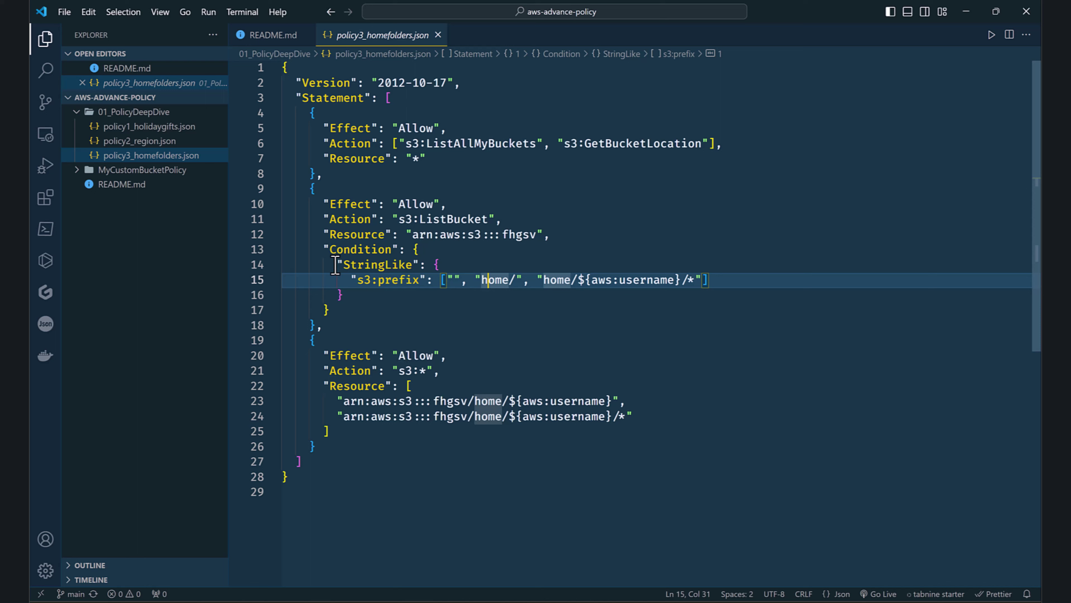
Expand the MyCustomBucketPolicy folder and reopen policy1_holidaygifts.json.
click(184, 170)
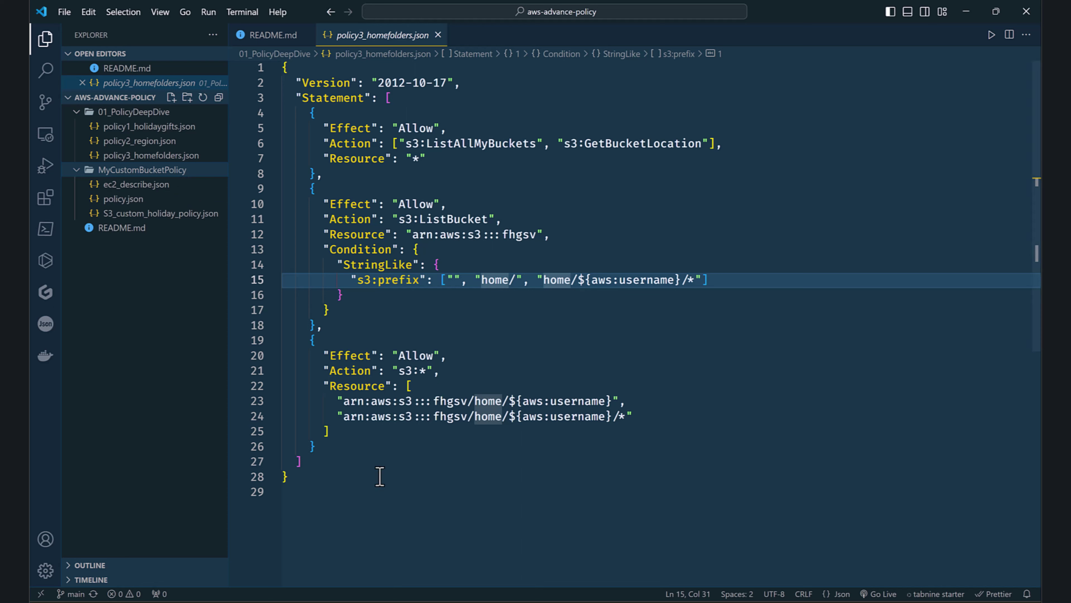
click(175, 132)
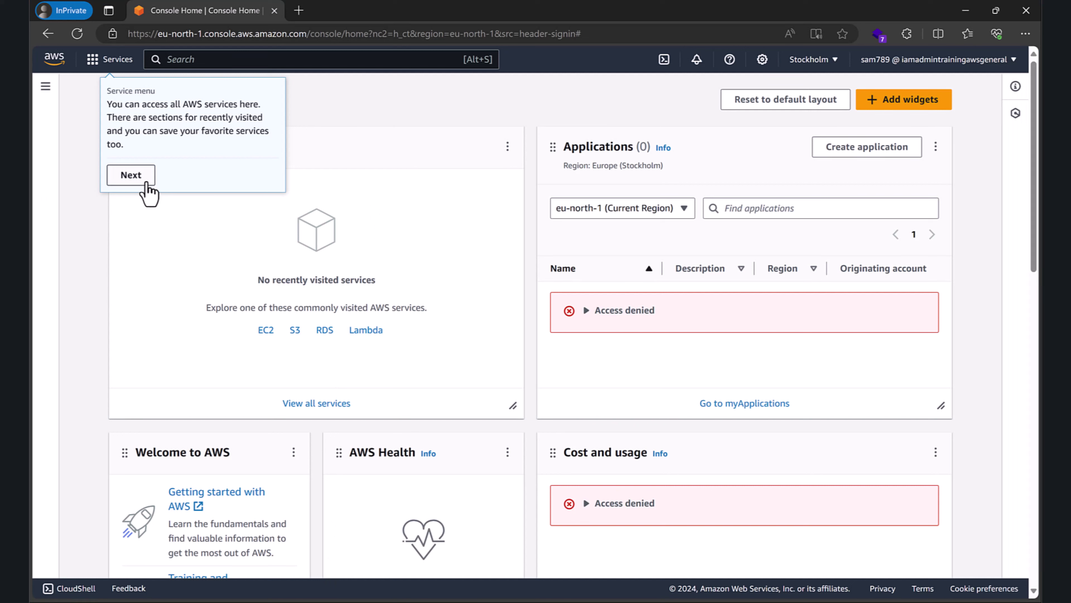
Move past the Service menu tip in the AWS console and bring up the administrator account's Console Home.
click(140, 176)
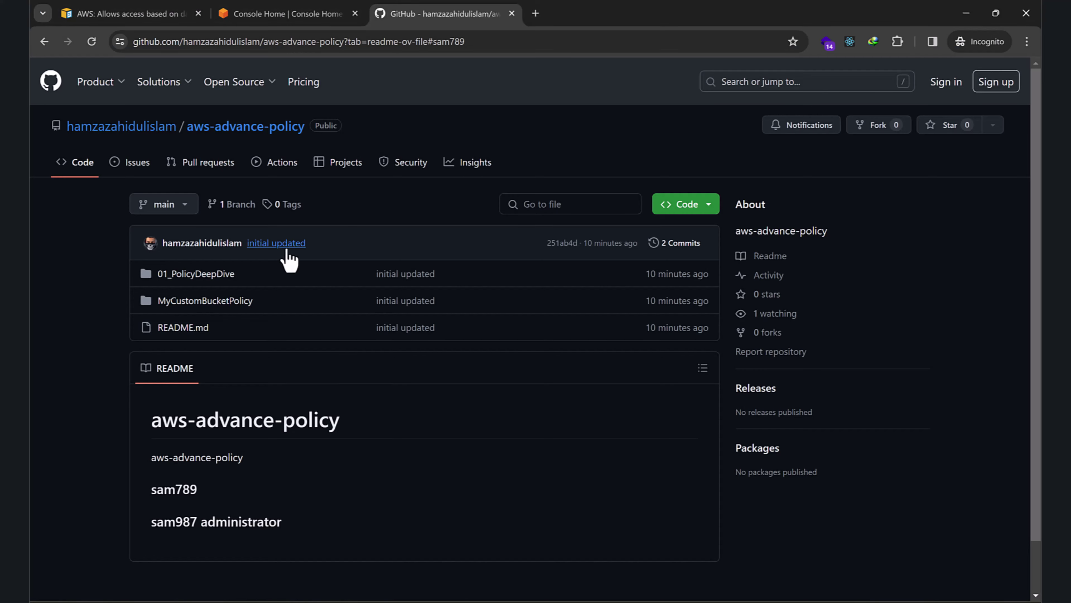
click(241, 6)
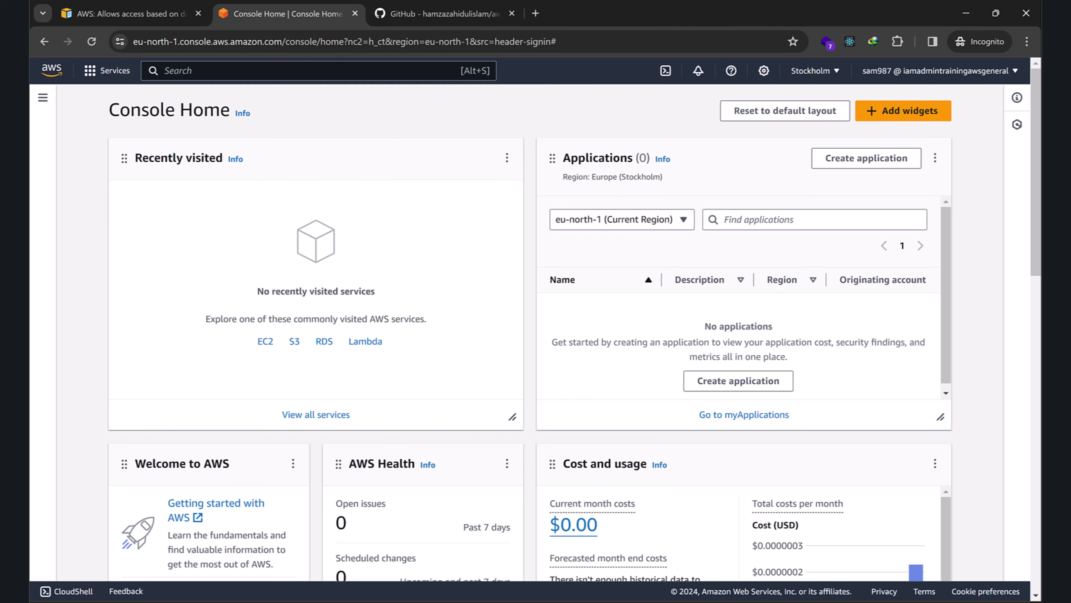
Switch to Visual Studio Code and examine the Allow statement's effect, S3 actions and resource ARN in policy1_holidaygifts.json.
key(alt+Tab)
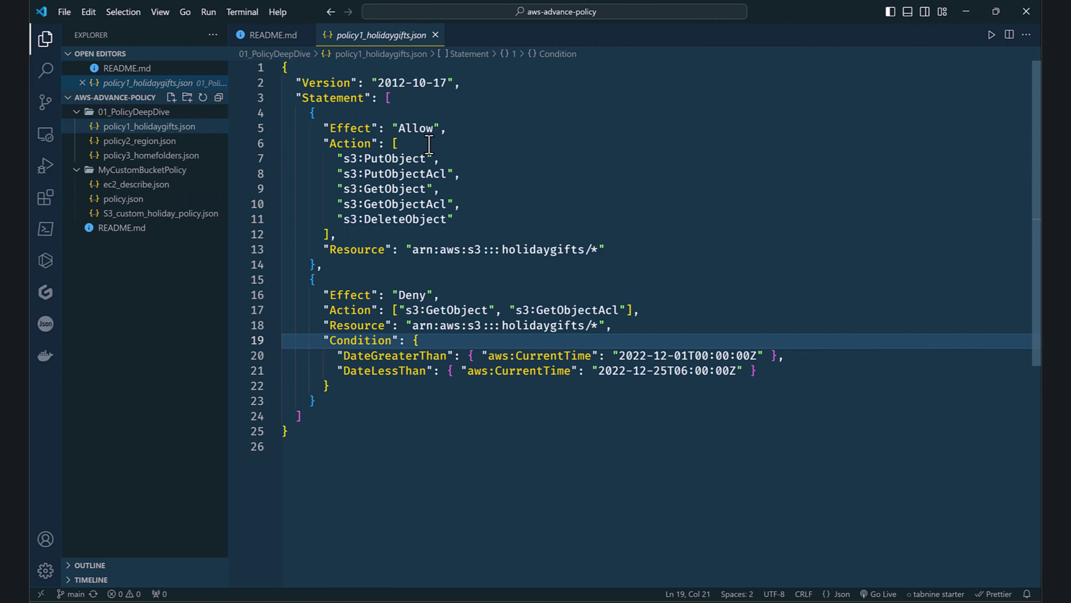
click(332, 115)
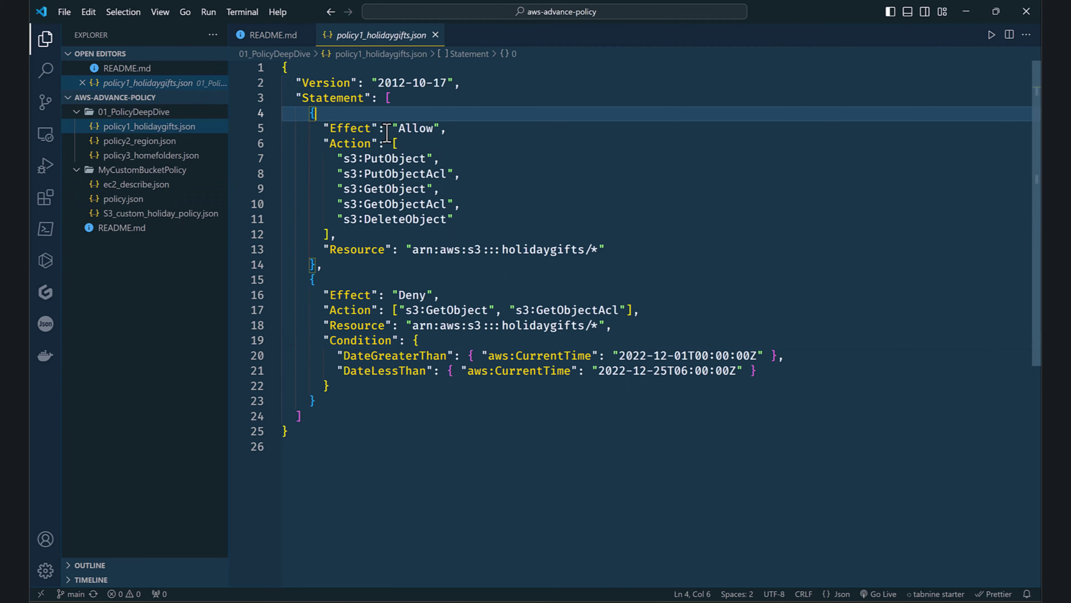
drag(386, 128, 398, 144)
click(457, 167)
drag(321, 113, 409, 188)
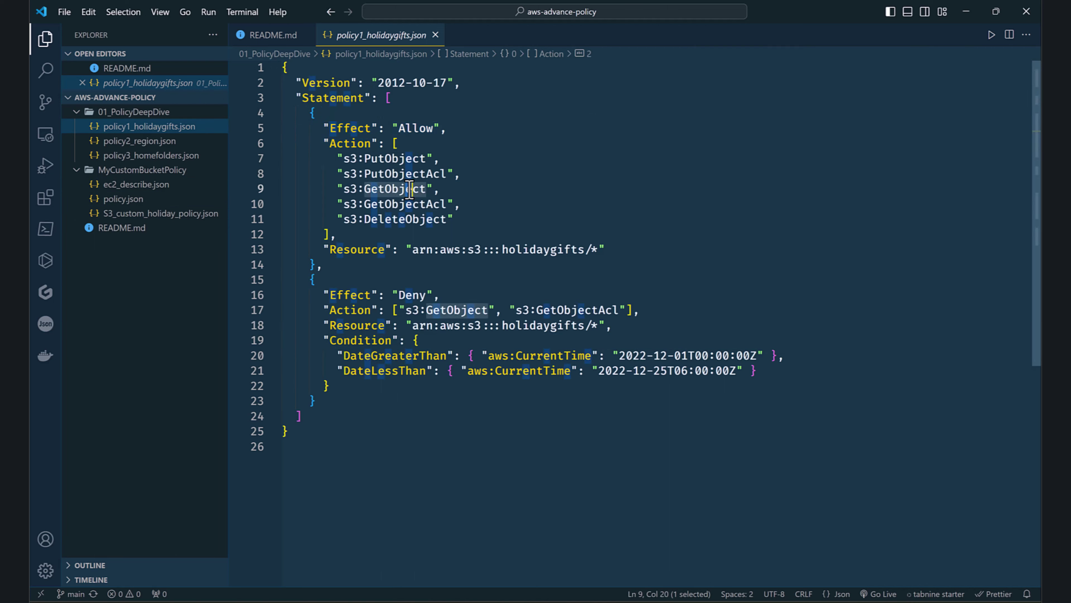
click(395, 131)
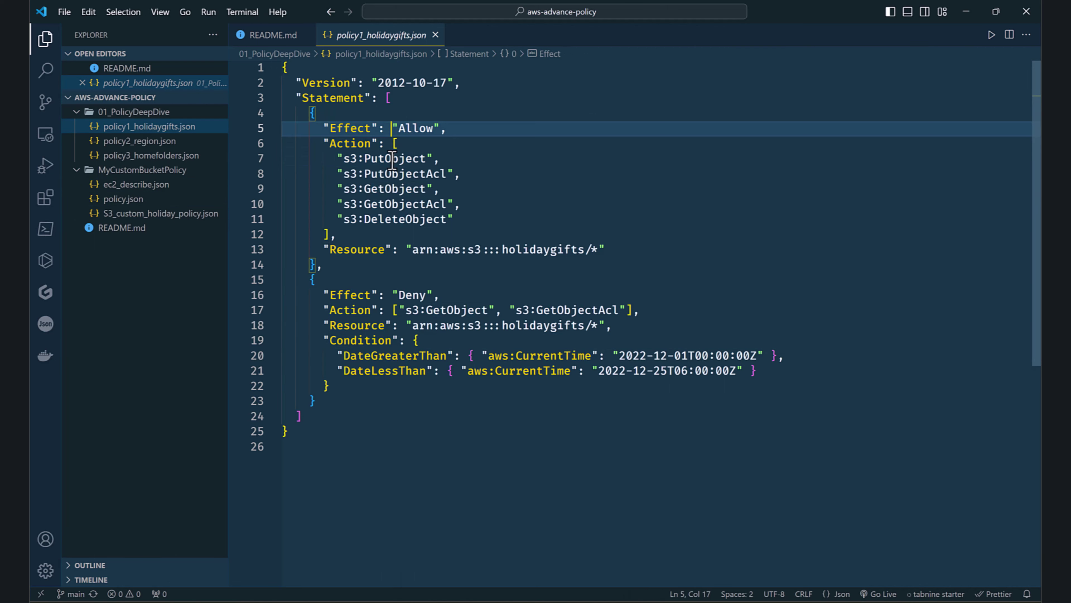
click(402, 159)
drag(311, 158, 371, 158)
click(403, 158)
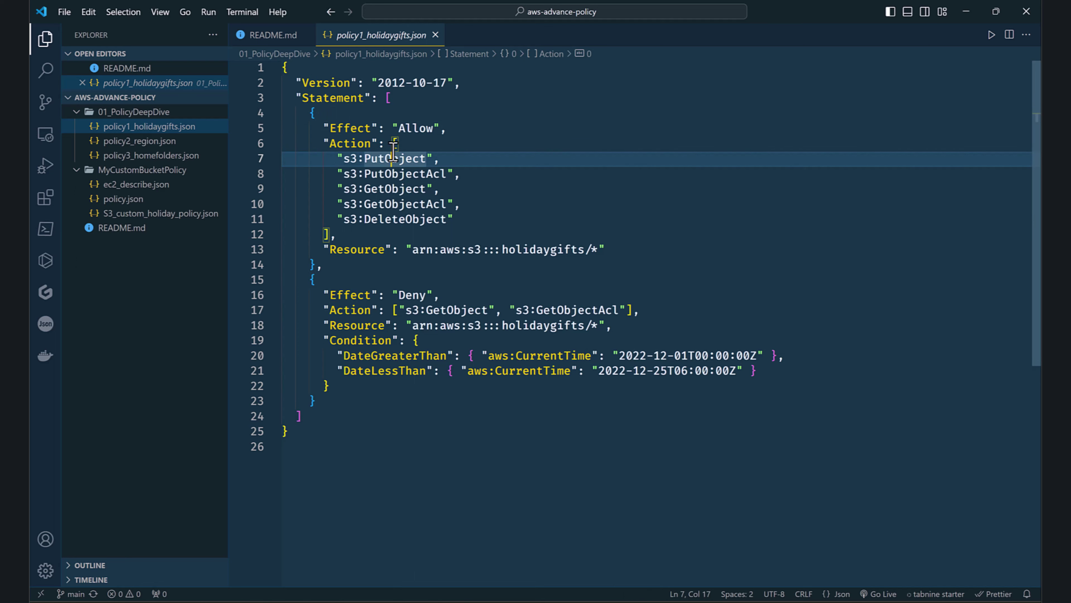
click(350, 144)
click(412, 158)
click(395, 133)
click(398, 143)
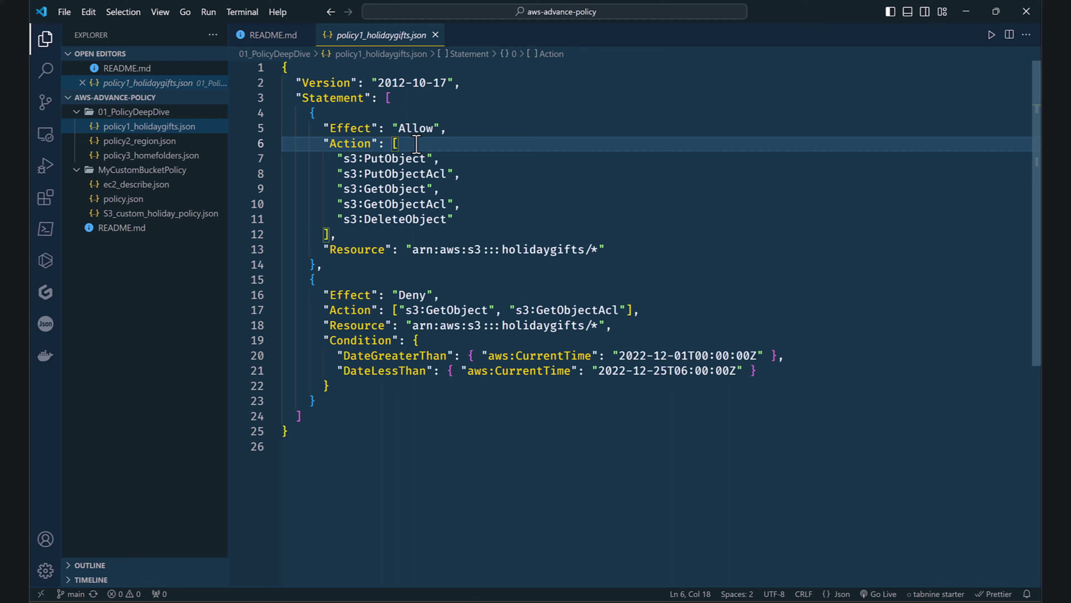
drag(310, 128, 495, 250)
click(471, 209)
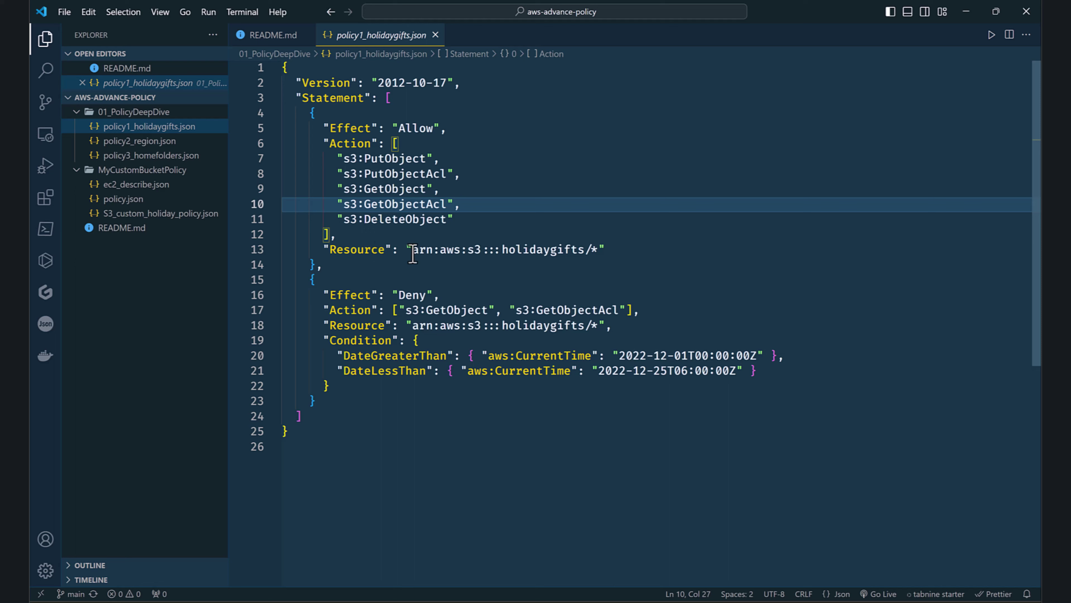
triple_click(334, 252)
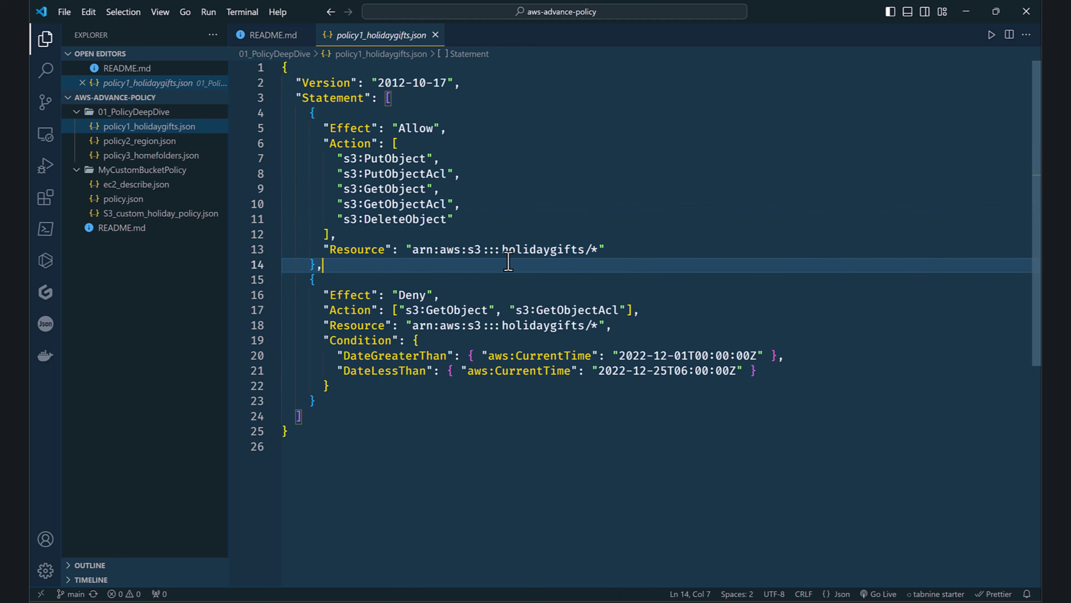
drag(523, 251, 540, 252)
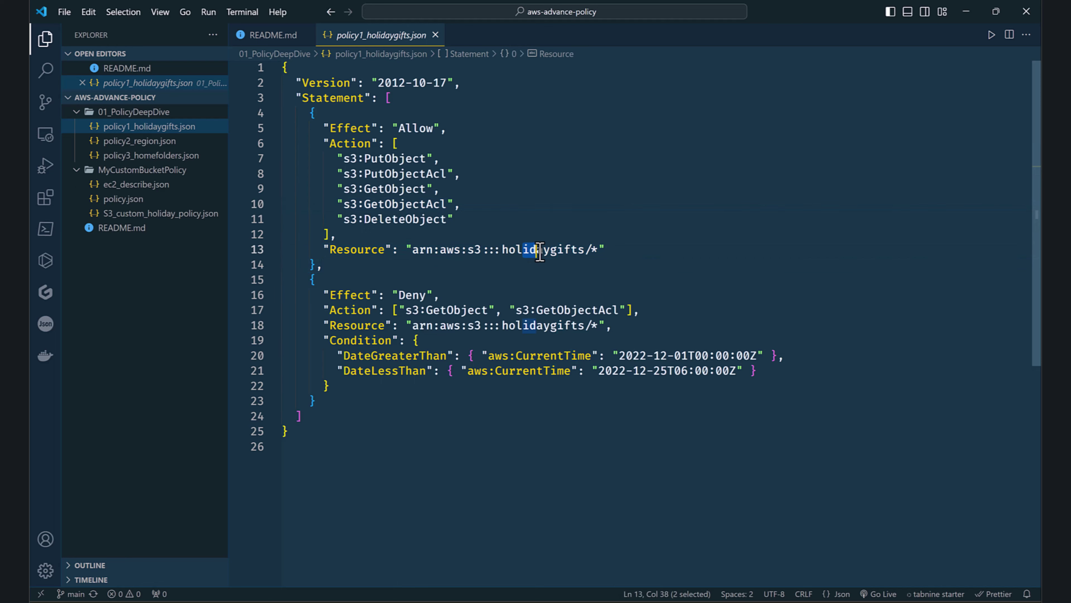
Open S3_custom_holiday_policy.json and select the bucket name fhgsv in the first statement's resource ARN.
click(152, 214)
click(143, 199)
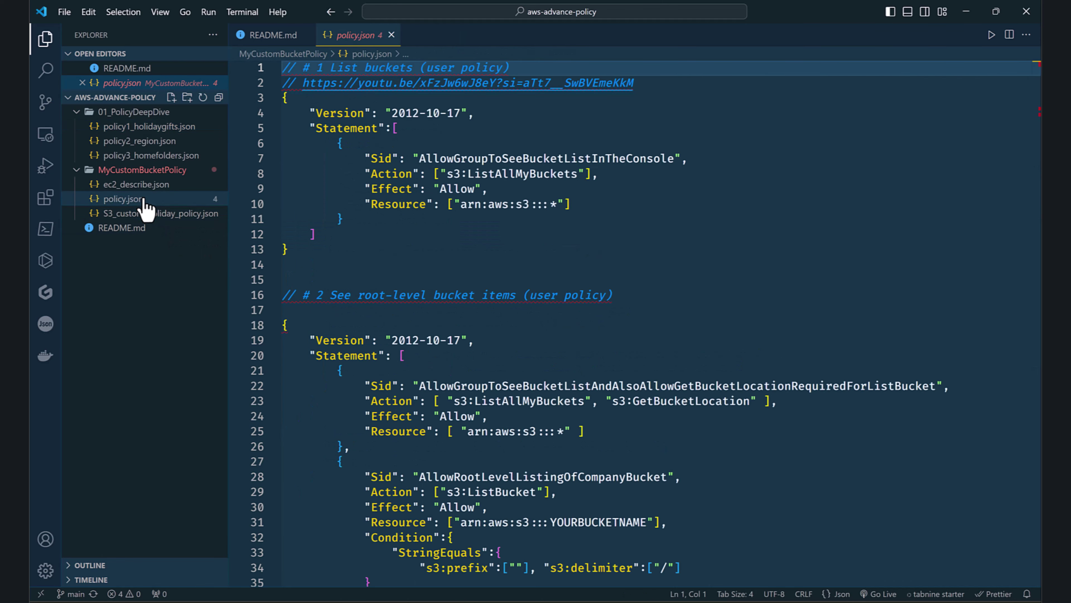
click(151, 214)
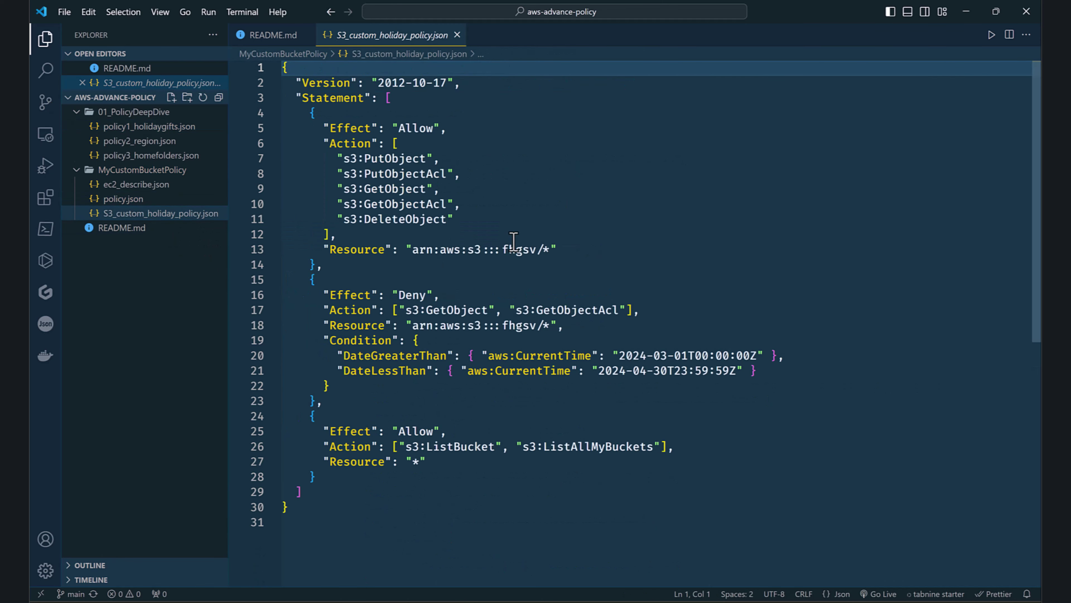
double_click(522, 249)
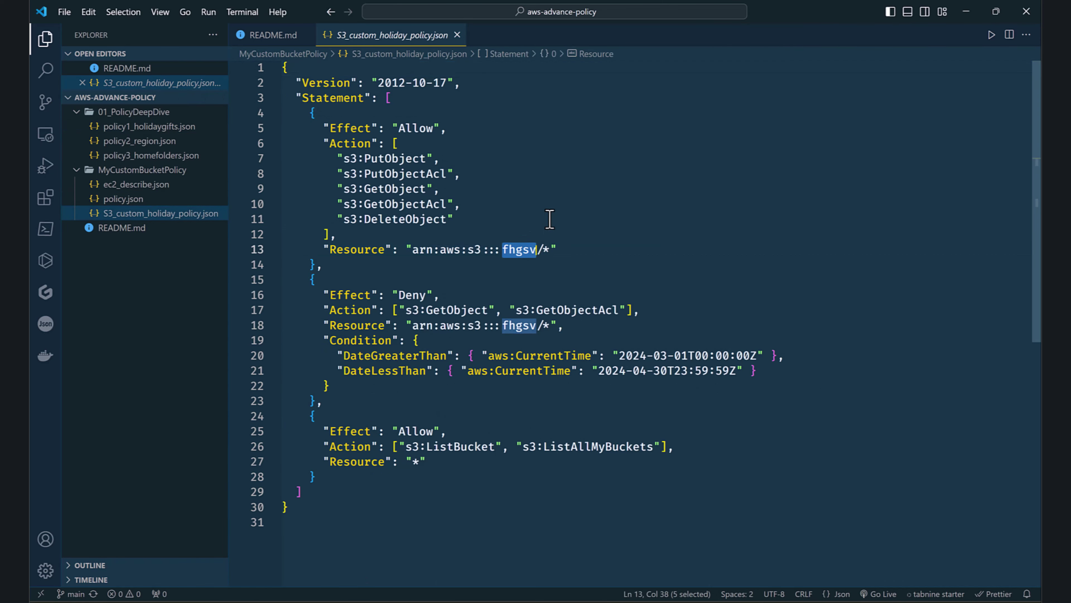
Replace the bucket name holidaygifts with fhgsv in both resource ARNs of policy1_holidaygifts.json.
click(179, 142)
click(171, 127)
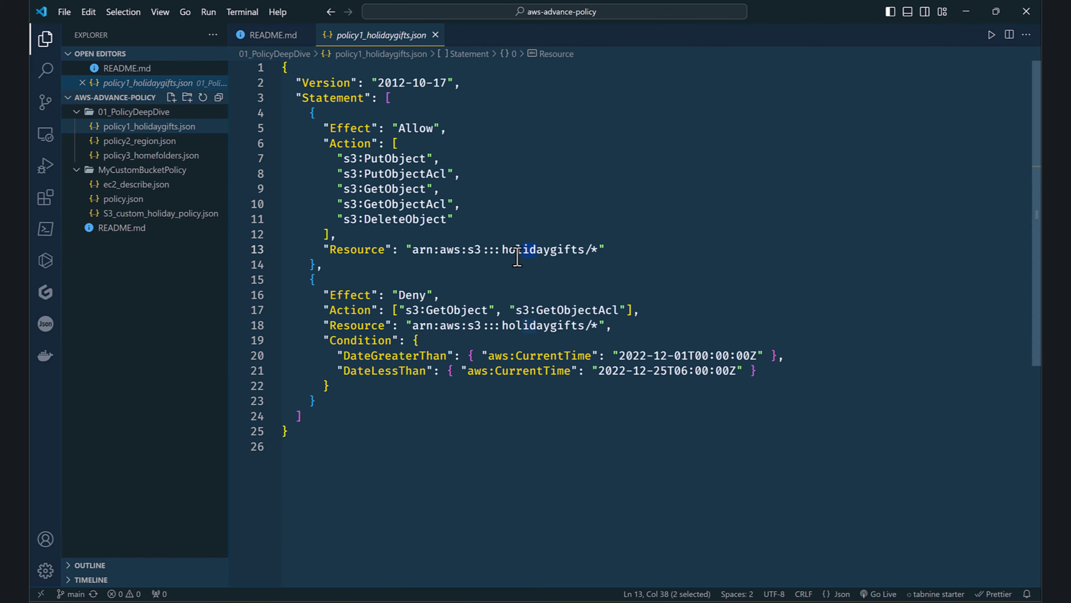
click(518, 252)
key(ctrl+d)
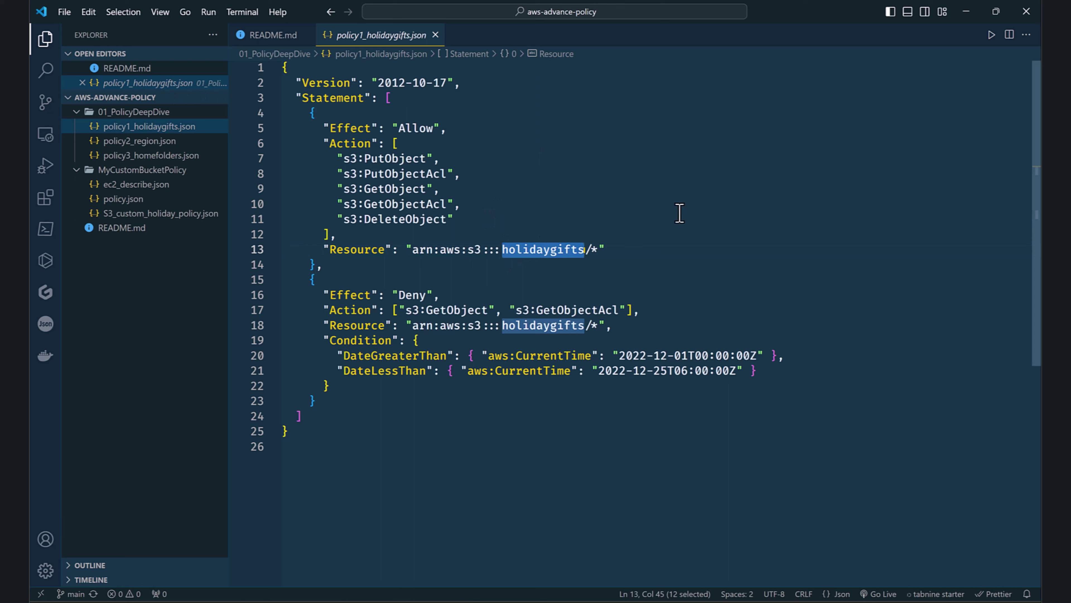
key(ctrl+d)
text(fhgsv)
click(613, 263)
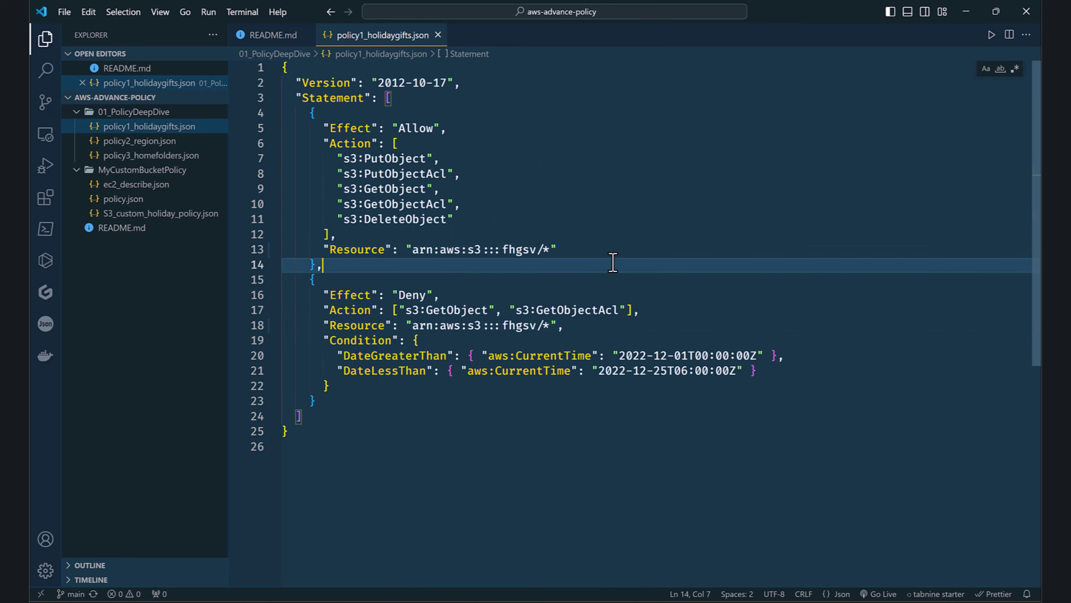
Examine the Deny statement's effect, GetObject actions and resource ARN in policy1_holidaygifts.json.
click(522, 296)
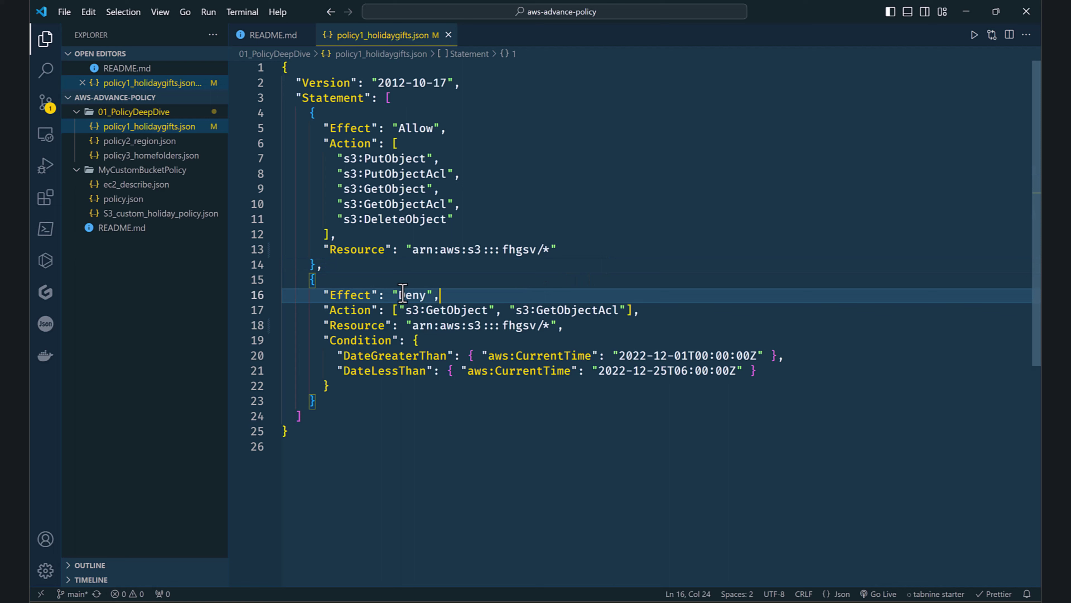
drag(385, 294, 362, 285)
click(362, 285)
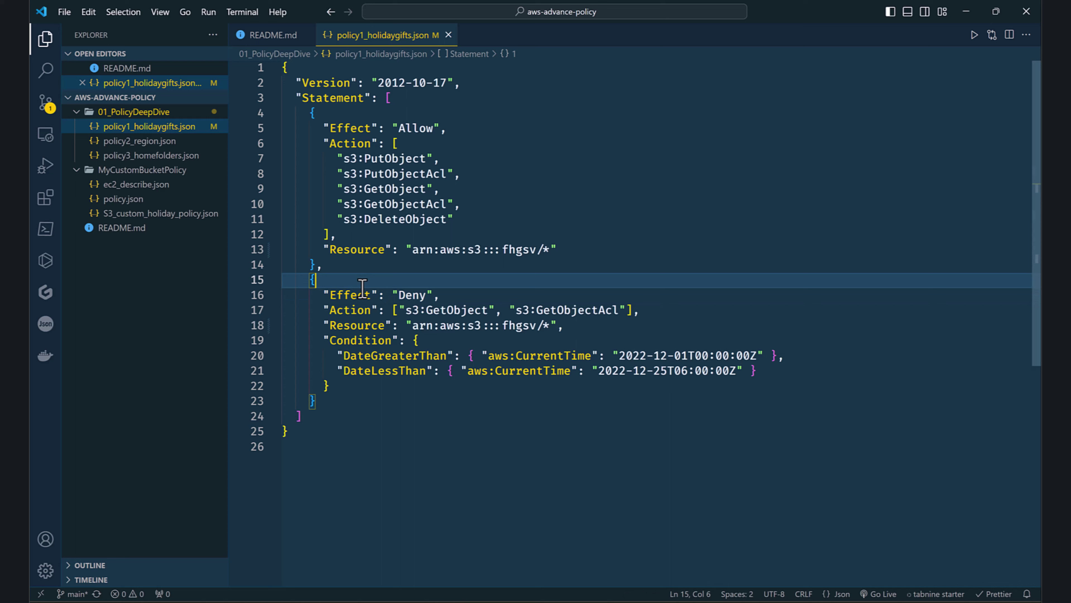
drag(312, 294, 400, 324)
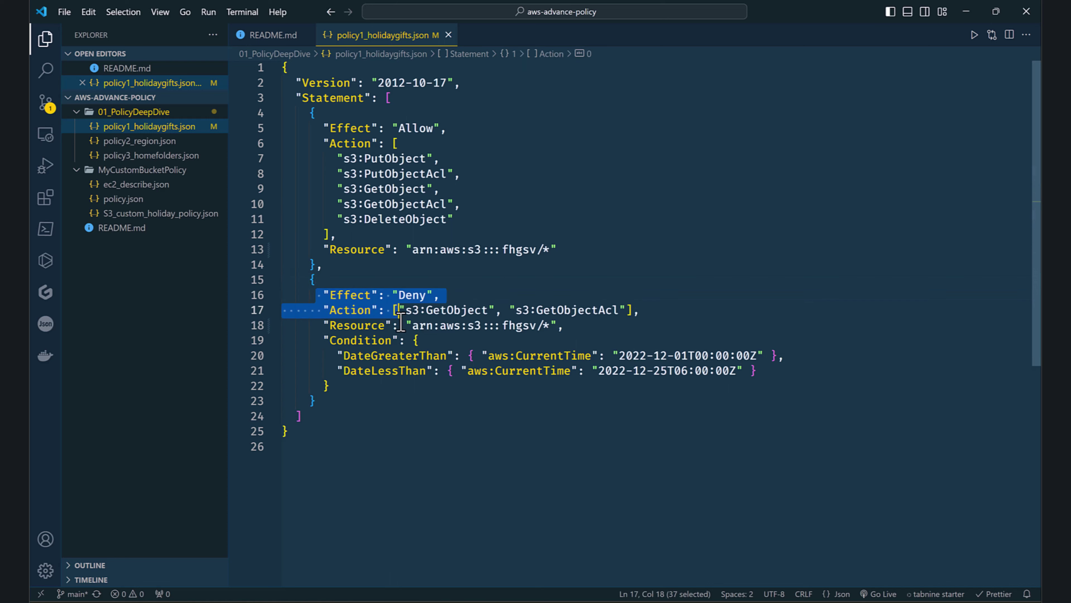
click(404, 325)
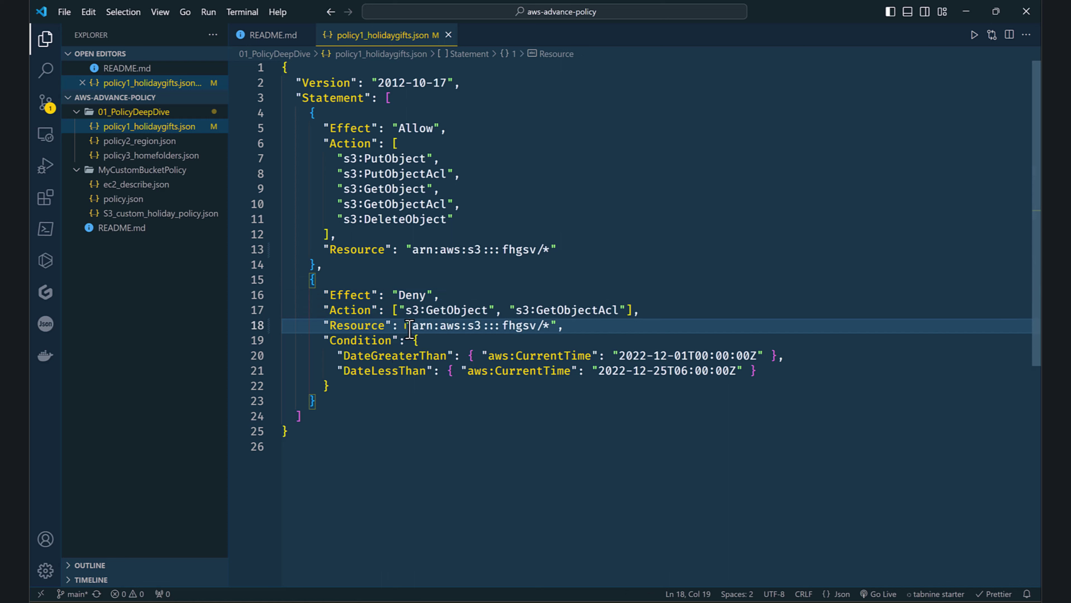
drag(412, 325, 434, 327)
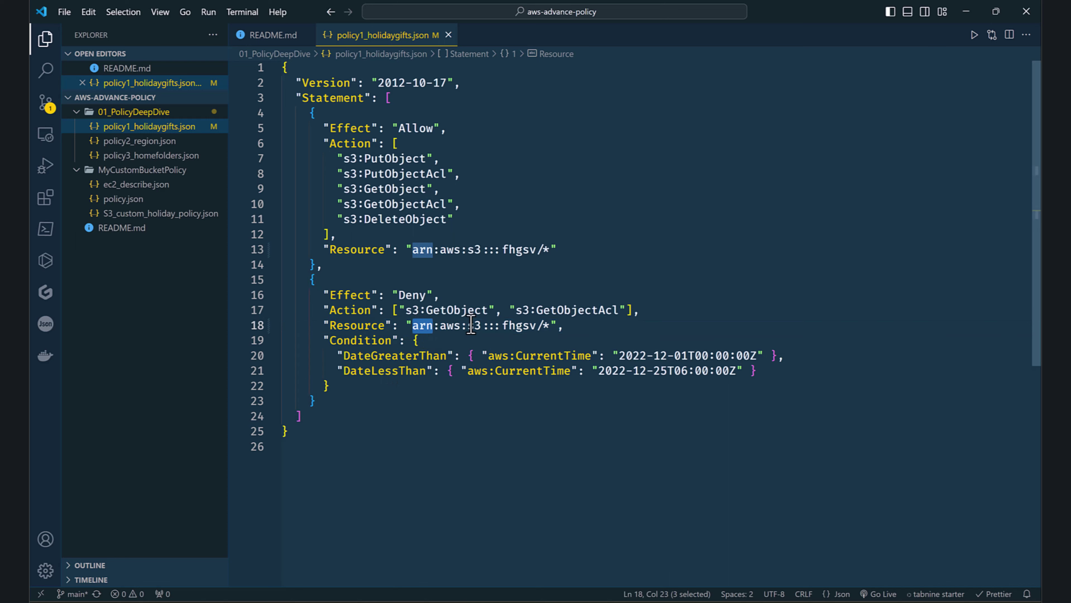
drag(502, 326, 550, 326)
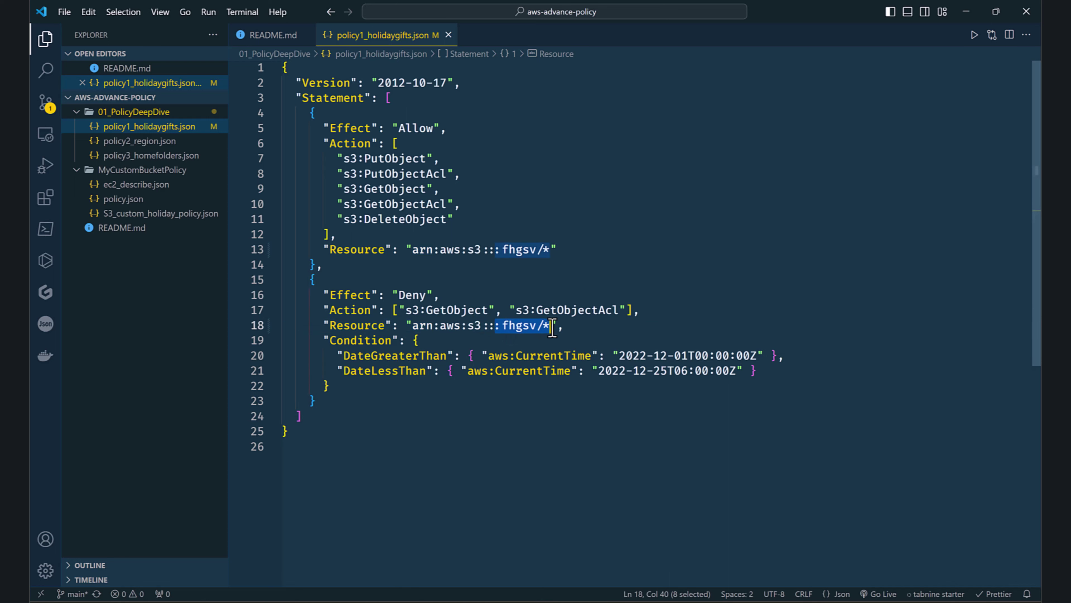
click(550, 326)
click(502, 326)
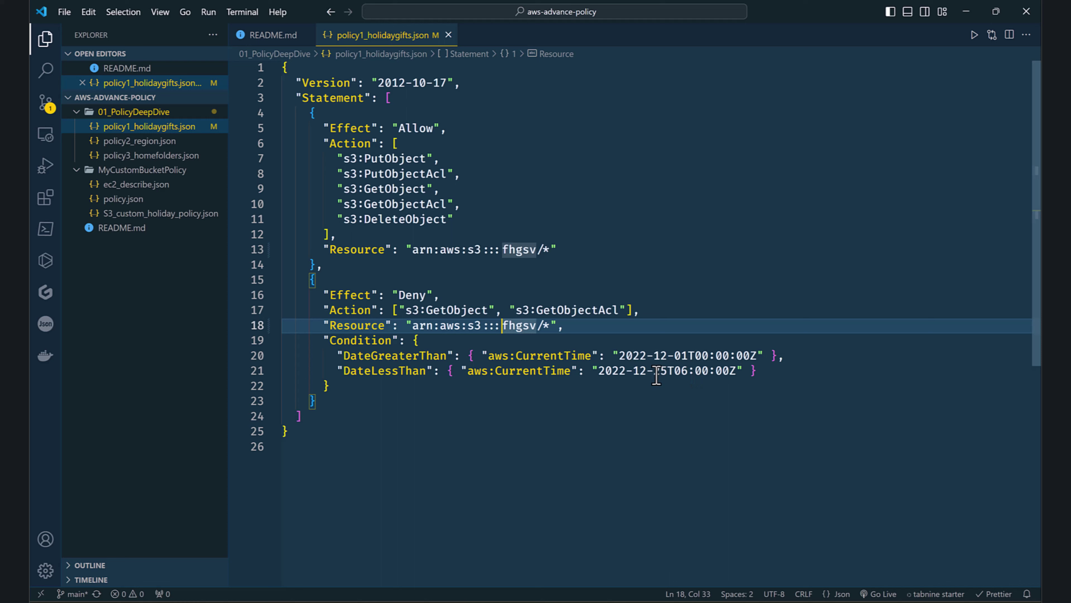
Examine the Deny statement's Condition block with its DateGreaterThan and DateLessThan current-time limits.
drag(311, 280, 468, 371)
click(346, 401)
click(384, 340)
click(489, 371)
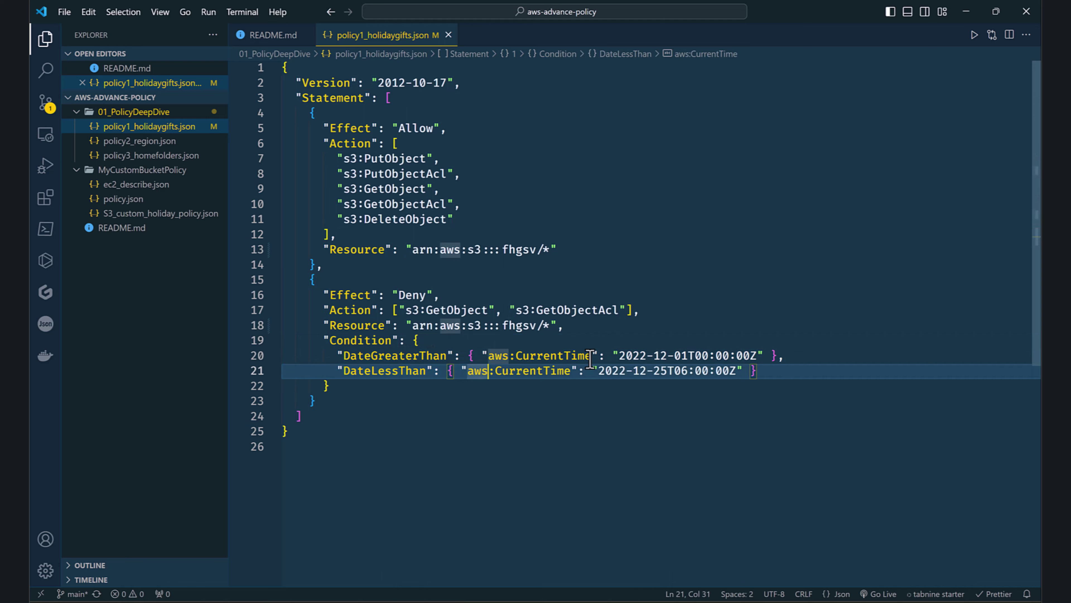
click(590, 356)
click(623, 356)
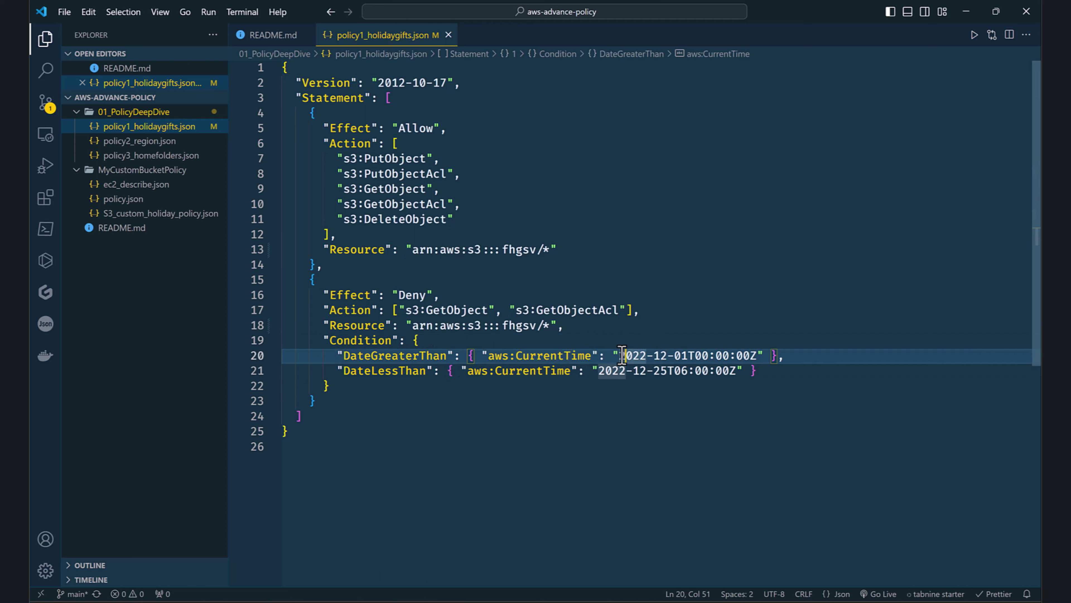
Review the start and end timestamps of the Deny statement's date window in policy1_holidaygifts.json, including the end time's hour.
drag(623, 355, 617, 356)
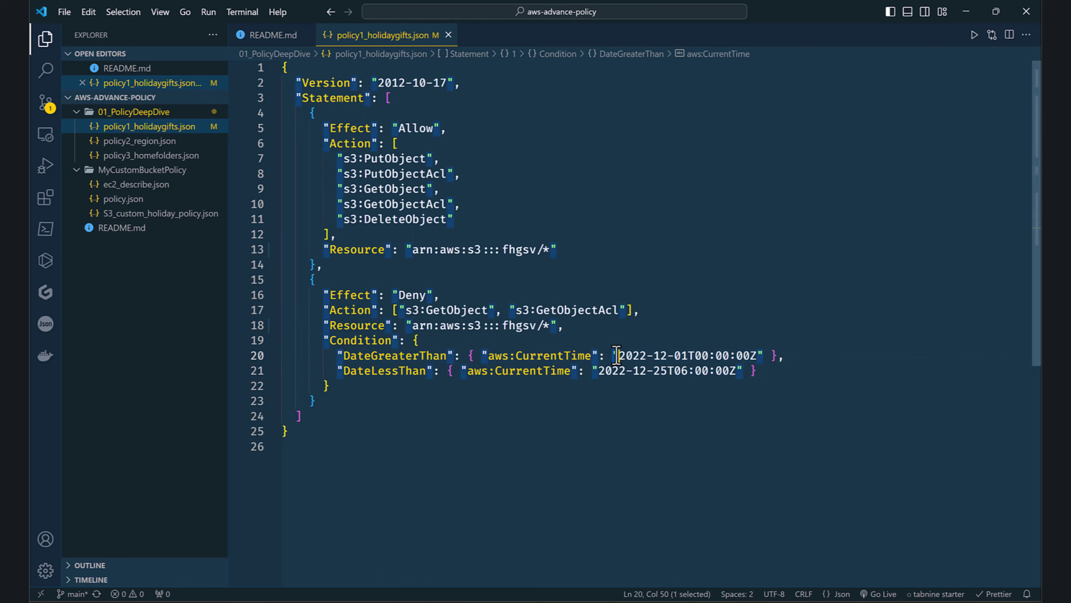
click(471, 333)
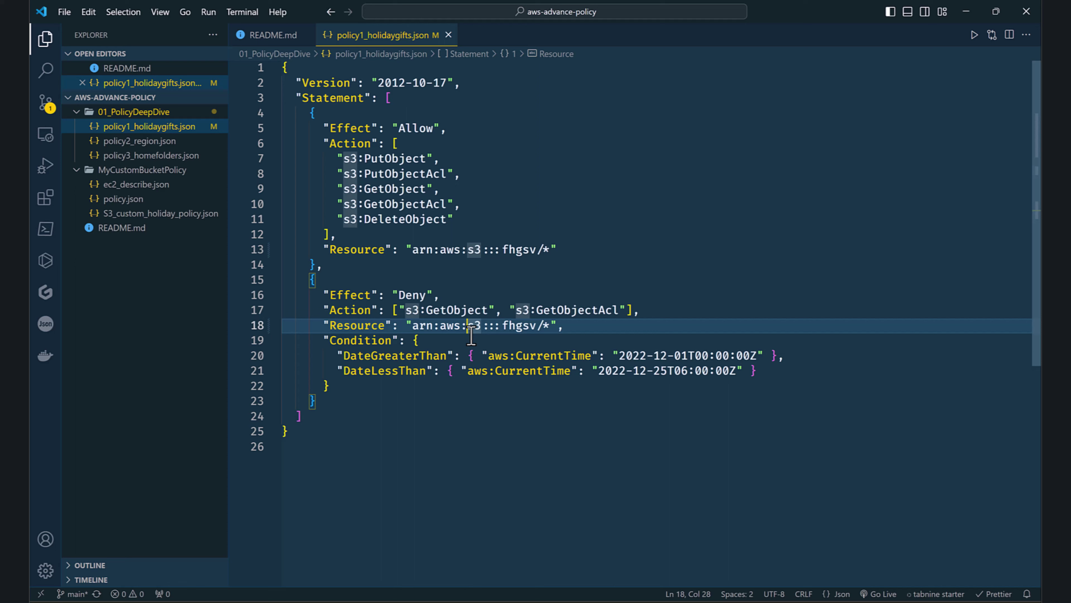
drag(592, 372, 657, 372)
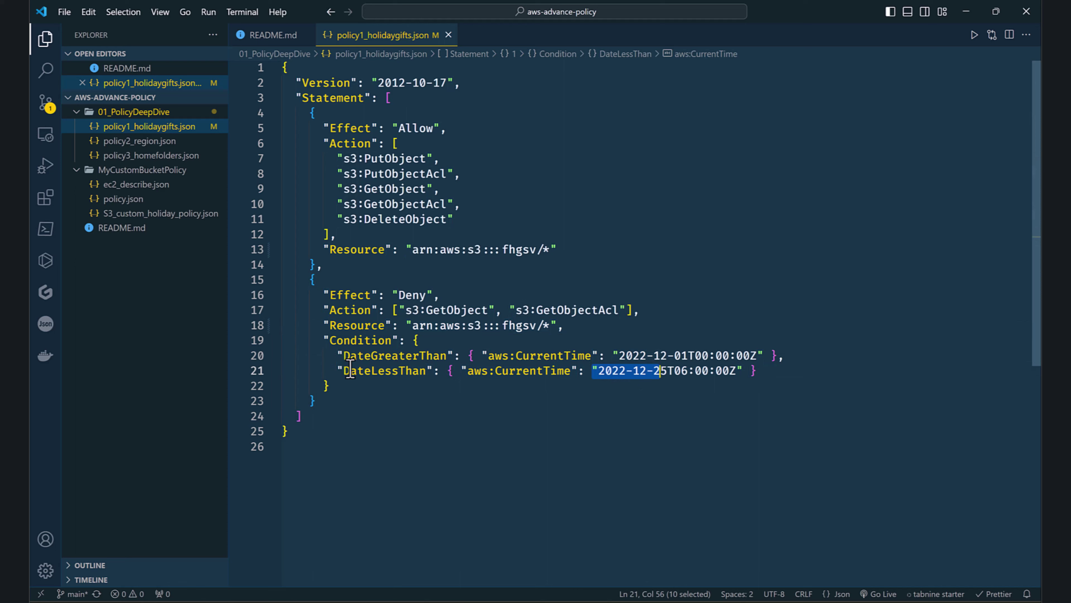
click(365, 371)
shift+click(399, 371)
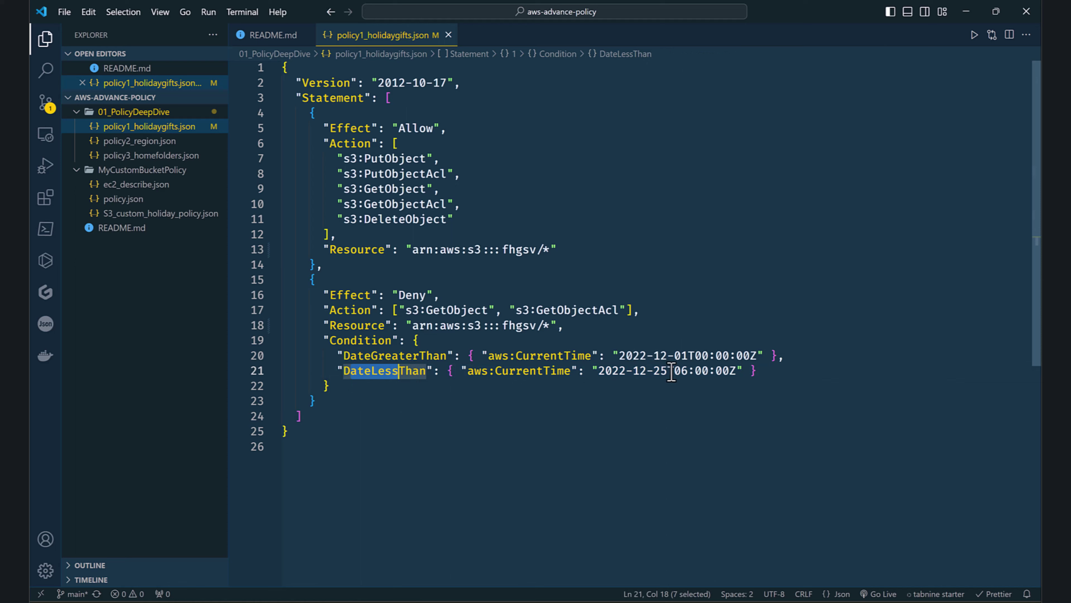
drag(674, 372, 696, 379)
click(696, 379)
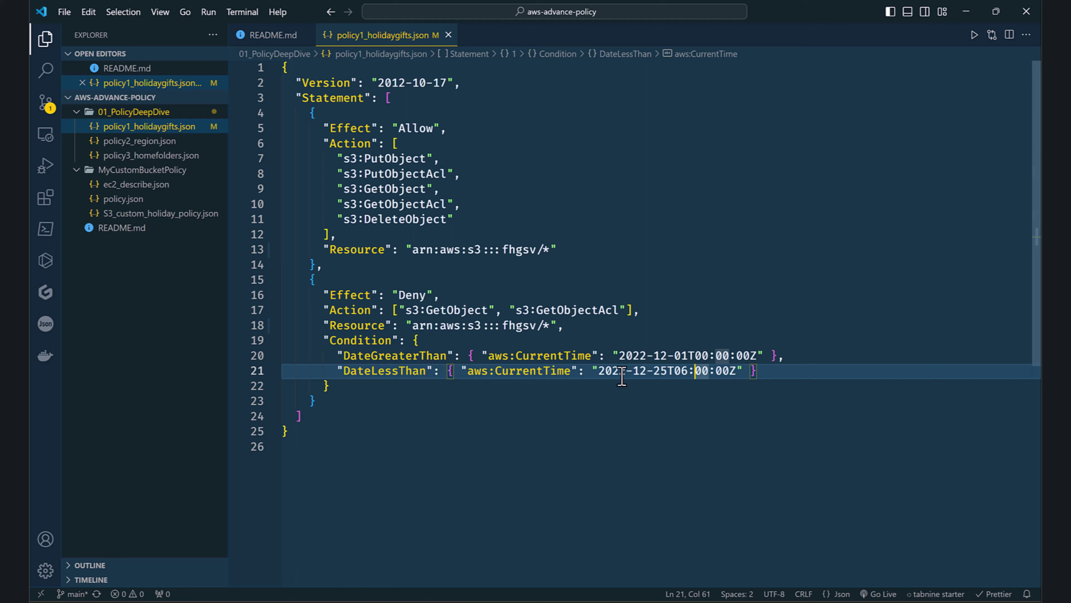
click(583, 416)
Switch to the browser's AWS IAM documentation page on access based on date and time and read the described date range.
key(alt+Tab)
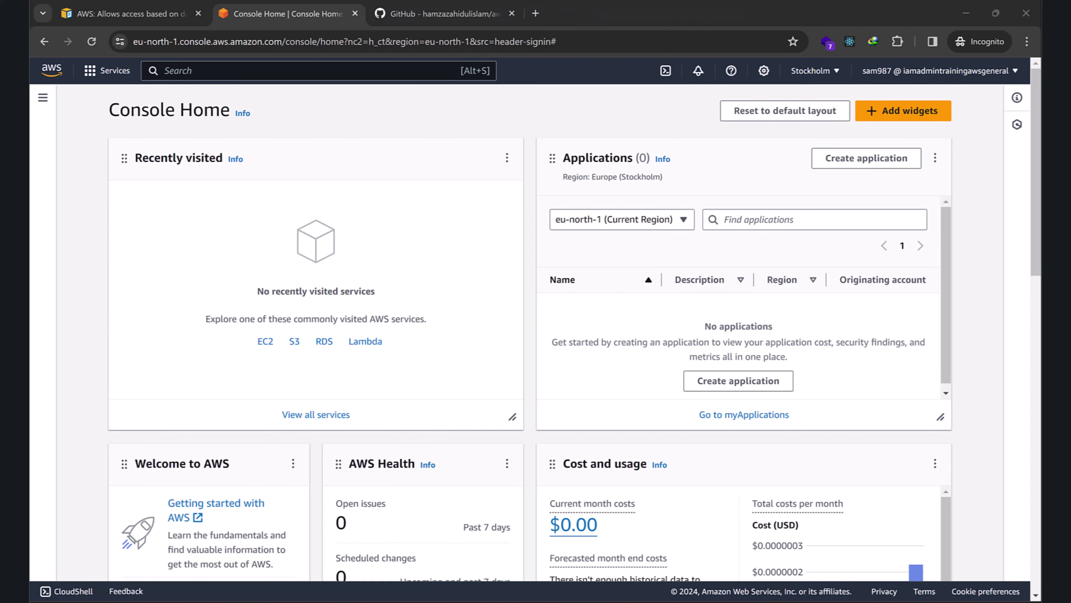
click(160, 10)
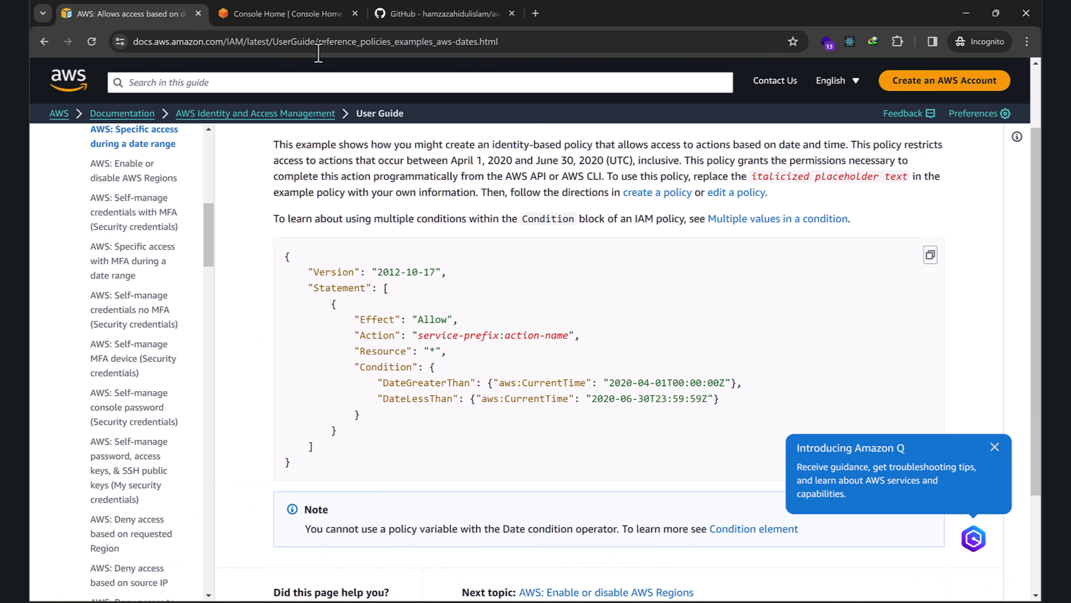
scroll(359, 211, up, 2)
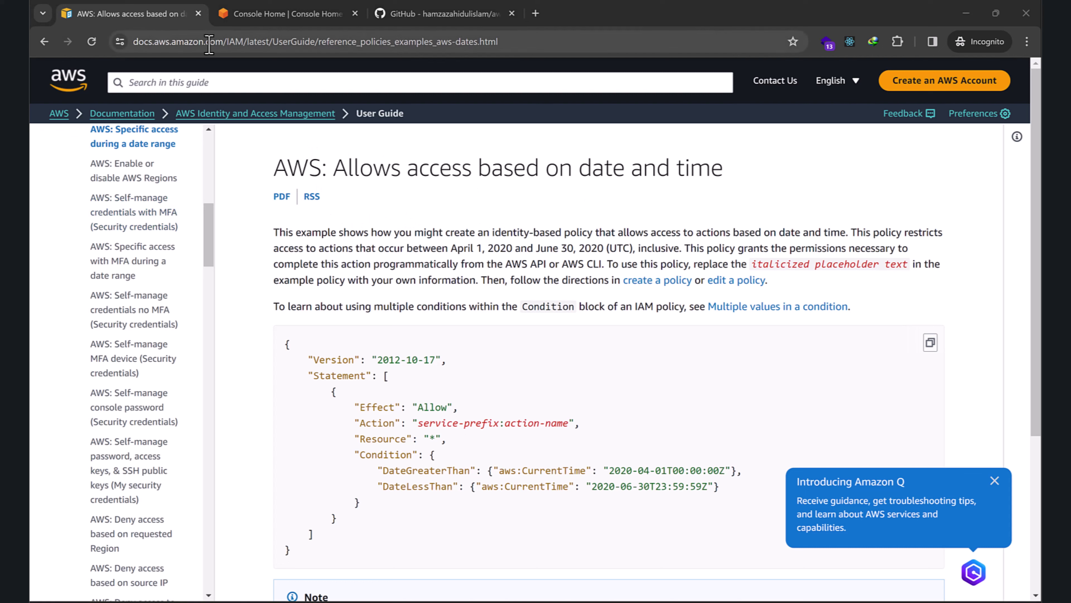
drag(164, 40, 515, 69)
click(372, 171)
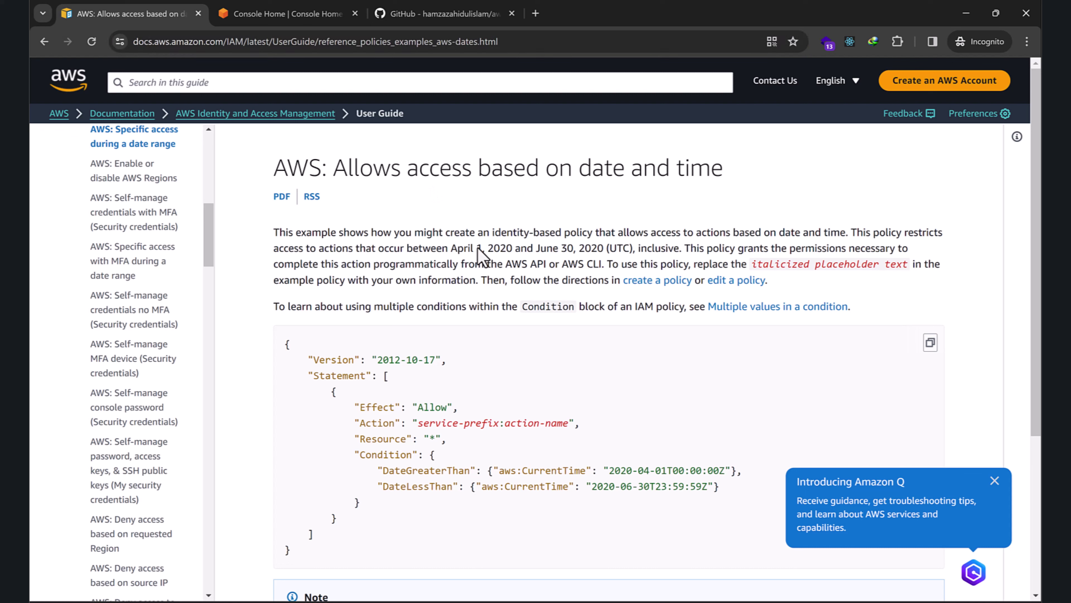
drag(451, 249, 512, 250)
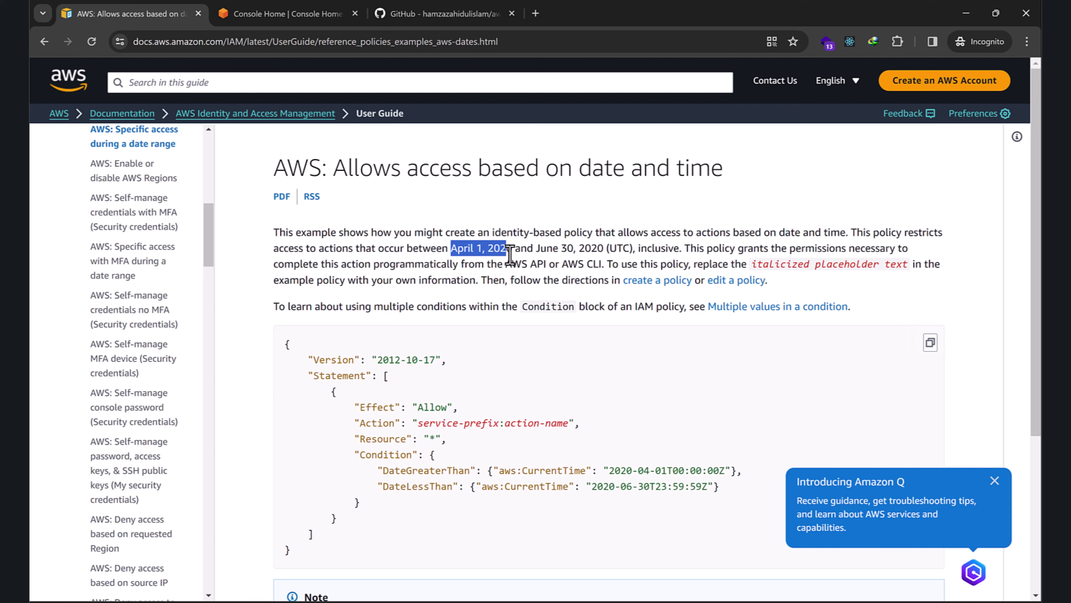
click(509, 250)
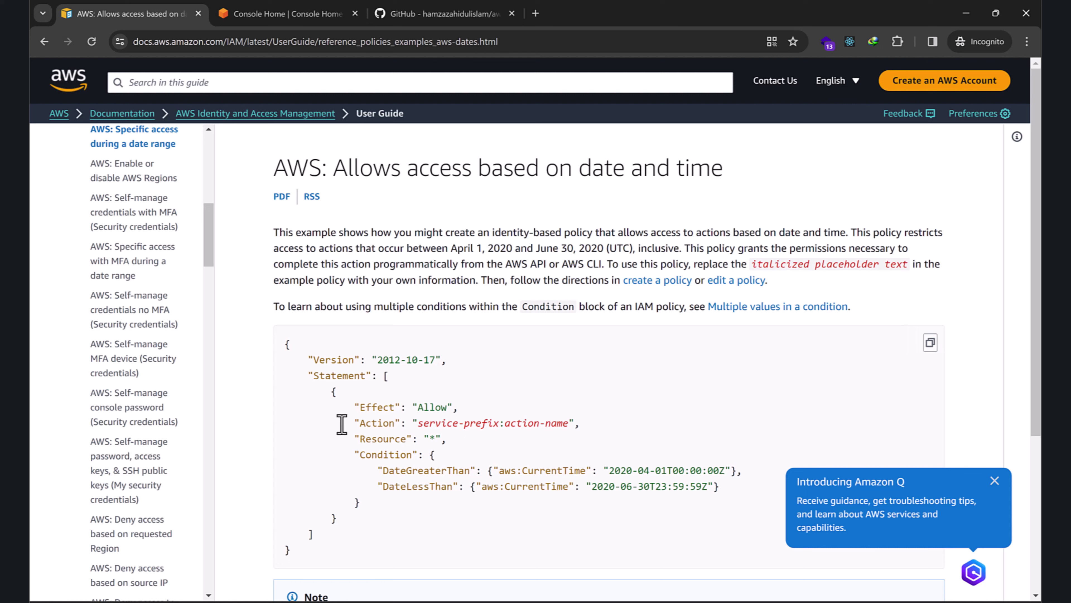
Examine the documentation's sample policy statement and the timestamps in its DateGreaterThan and DateLessThan conditions.
drag(329, 399, 413, 519)
click(414, 519)
double_click(604, 473)
click(617, 472)
drag(660, 470, 668, 471)
drag(598, 489, 627, 489)
click(627, 489)
Switch back to VS Code and look over the Allow and Deny statements of policy1_holidaygifts.json.
key(alt+Tab)
click(466, 430)
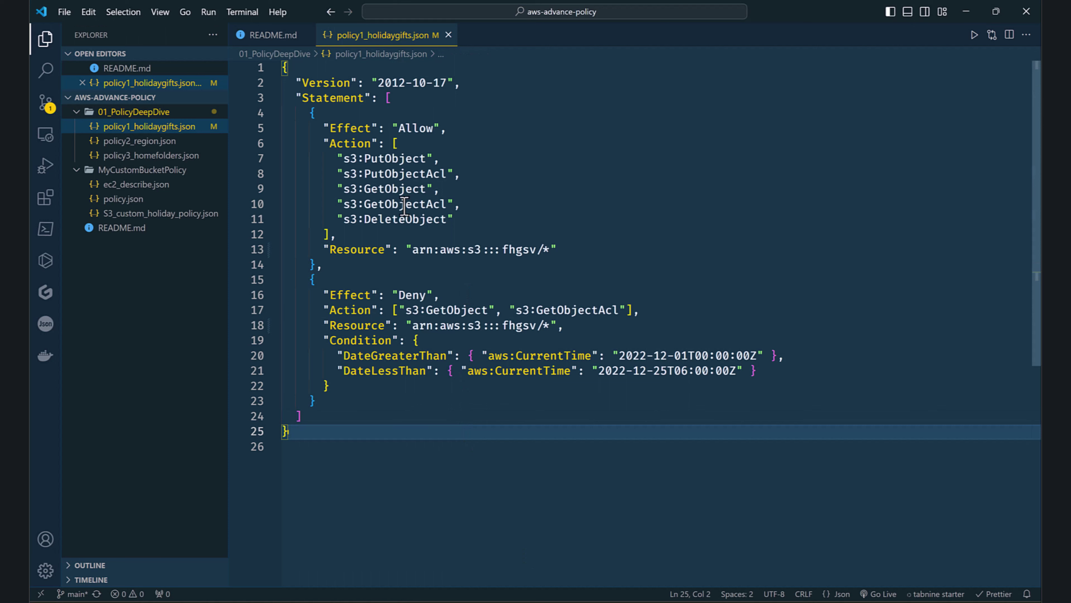
click(427, 234)
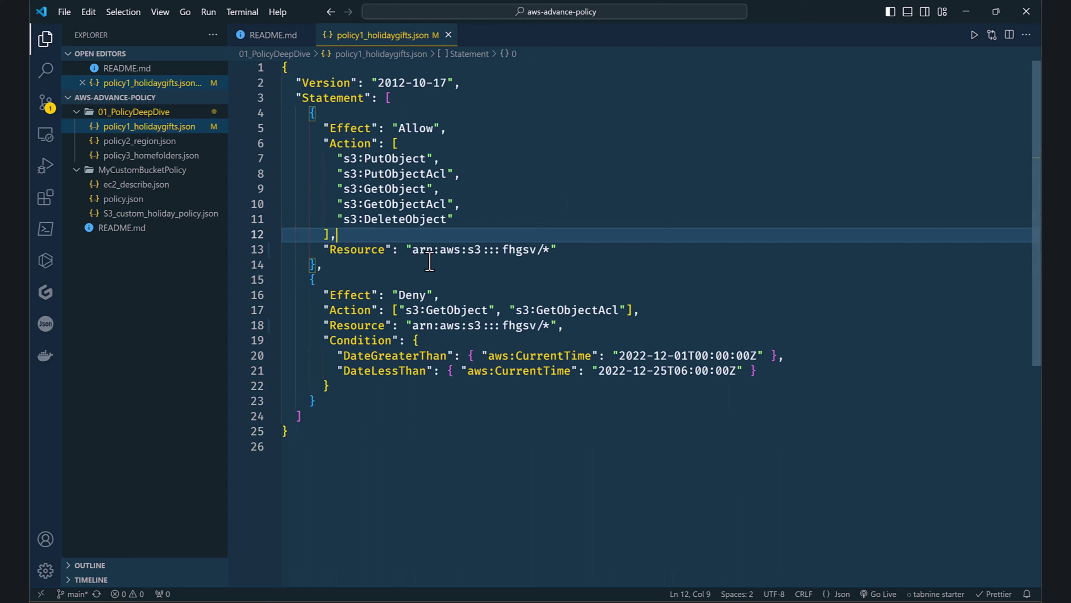
click(427, 284)
key(ctrl+a)
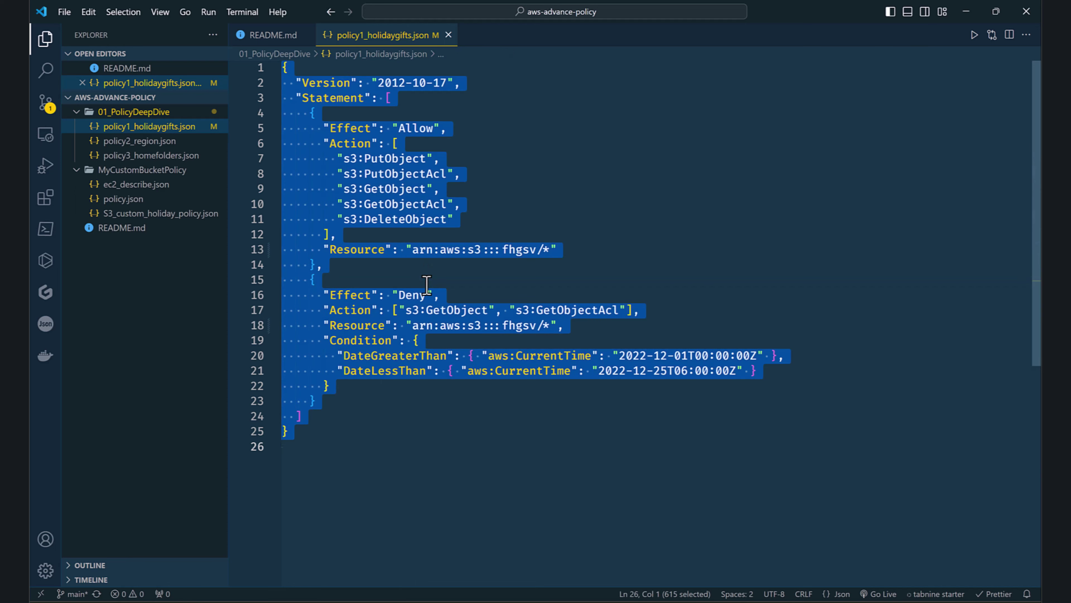
click(427, 284)
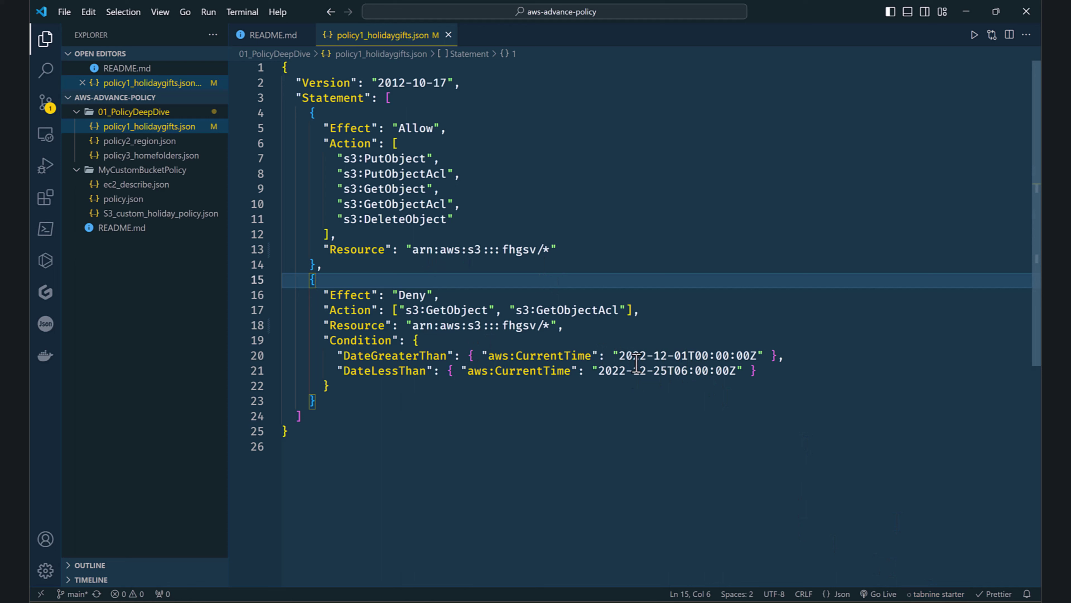
Check the Deny statement's effect against the dates of its DateGreaterThan and DateLessThan conditions.
drag(612, 357, 684, 371)
double_click(671, 370)
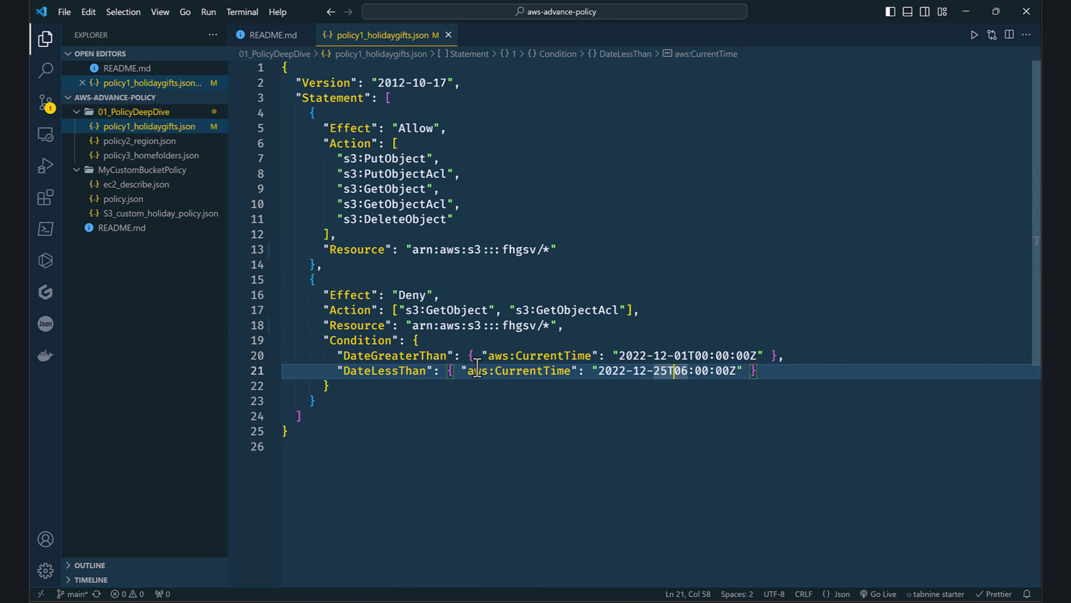
click(325, 297)
click(399, 355)
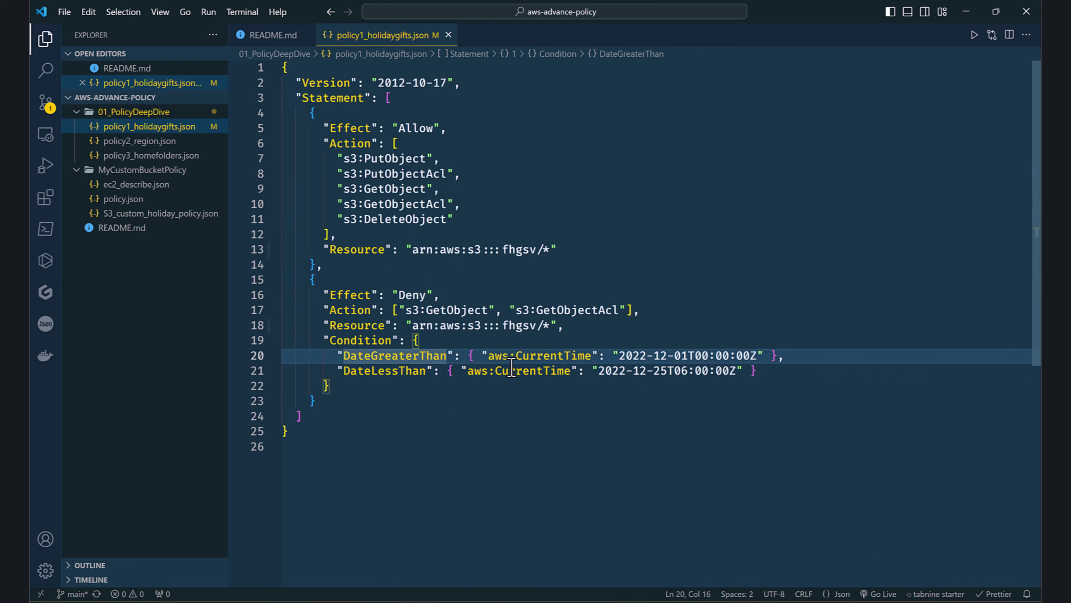
drag(511, 368, 604, 356)
click(652, 358)
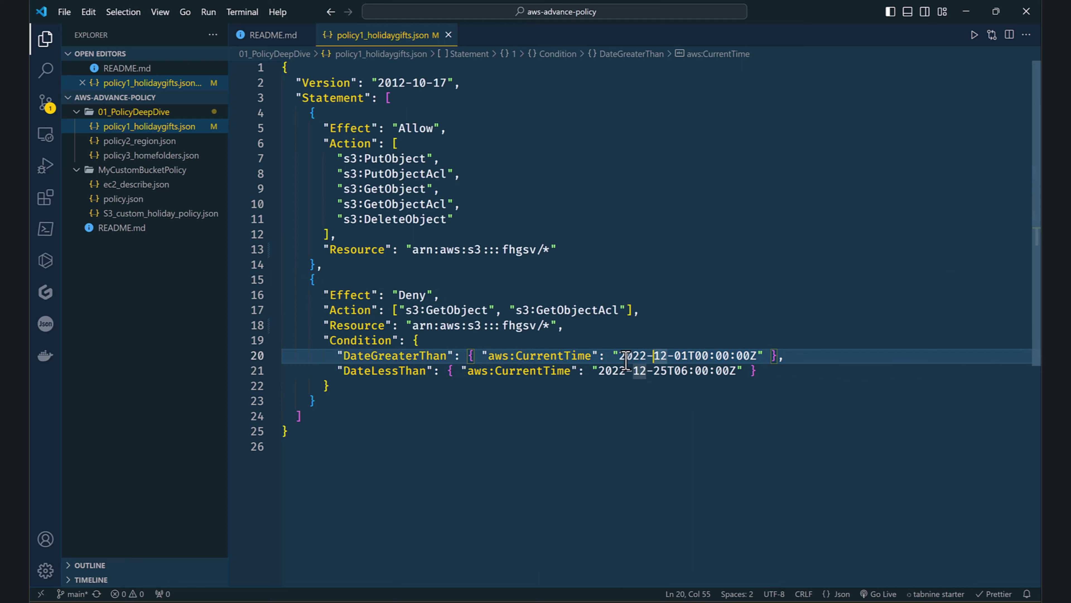
Check today's date in the system calendar and return to policy1_holidaygifts.json.
key(super+n)
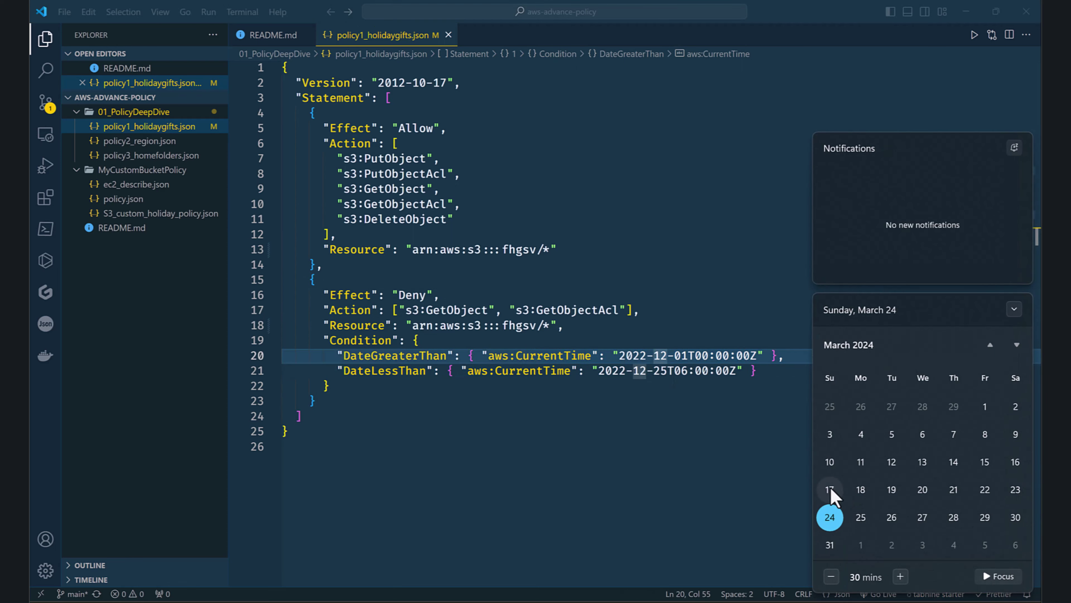
click(673, 392)
key(super+n)
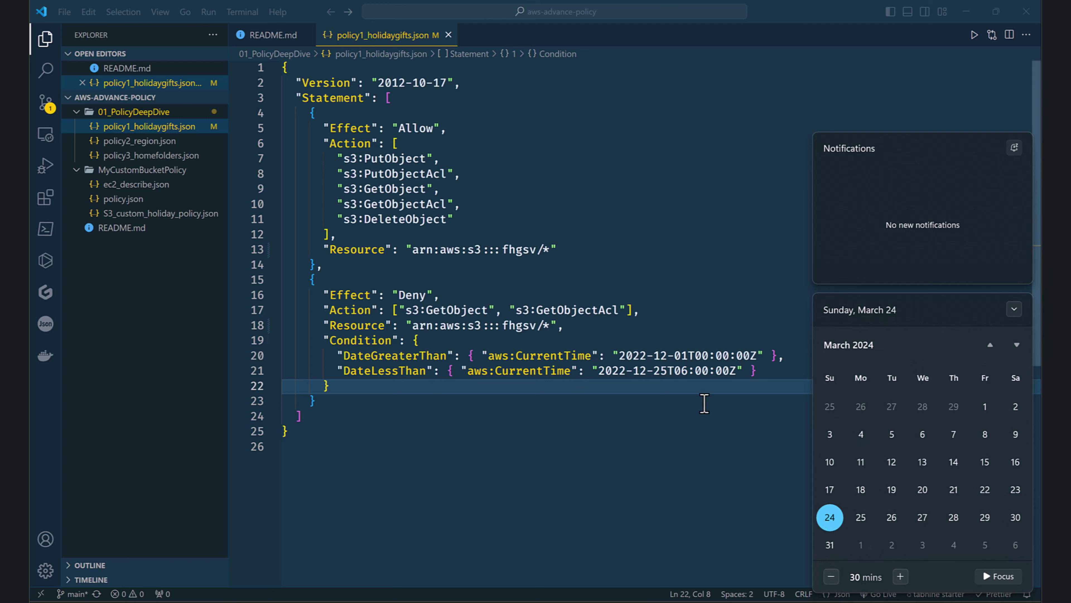
click(638, 311)
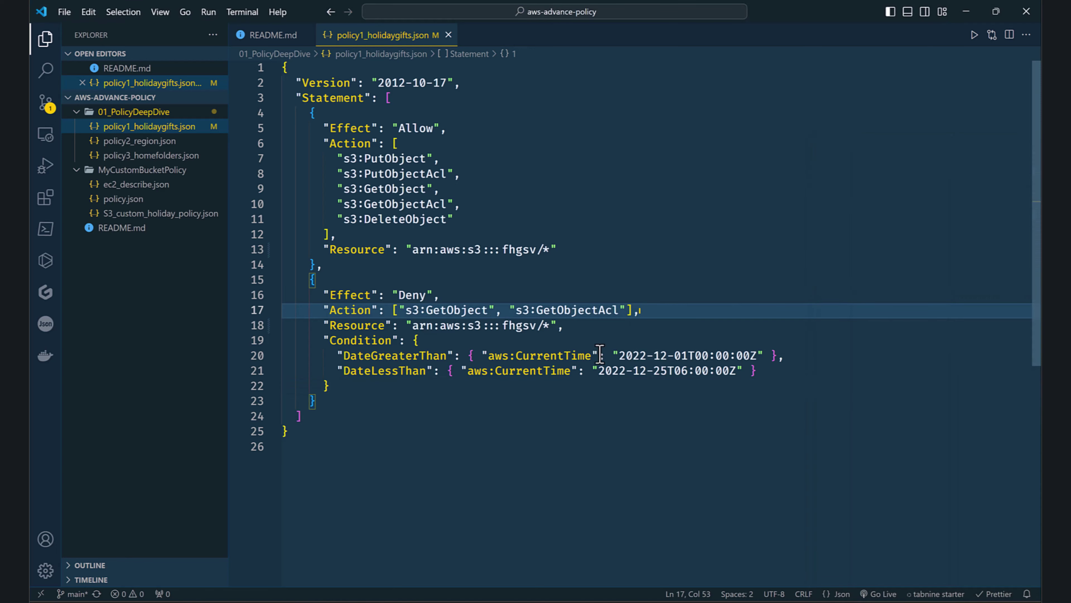
Review the GetObject and GetObjectAcl actions and the resource that the Deny statement covers.
click(429, 346)
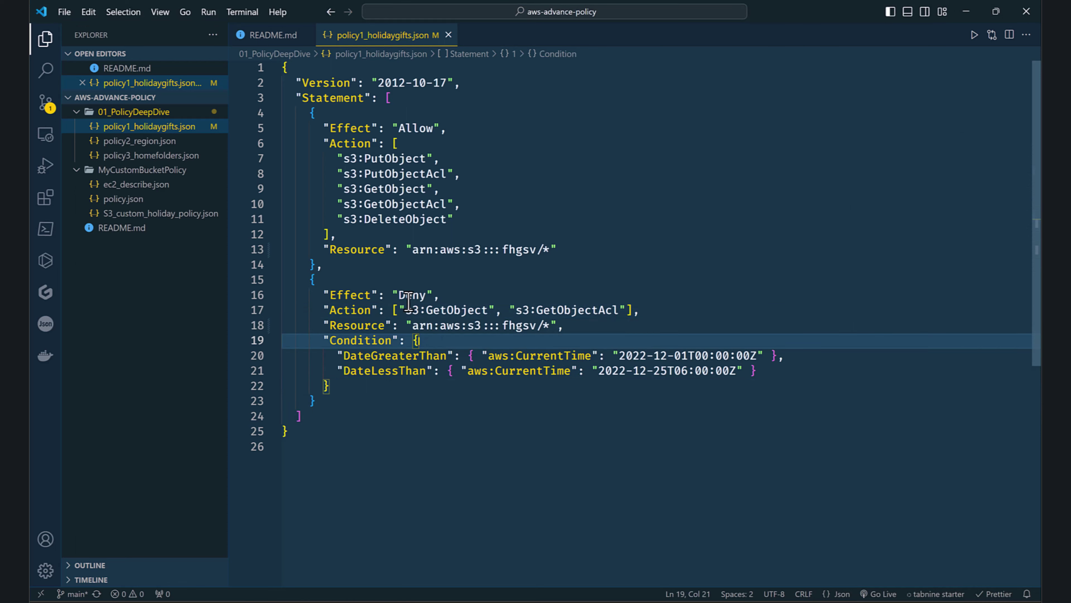
click(456, 309)
click(550, 310)
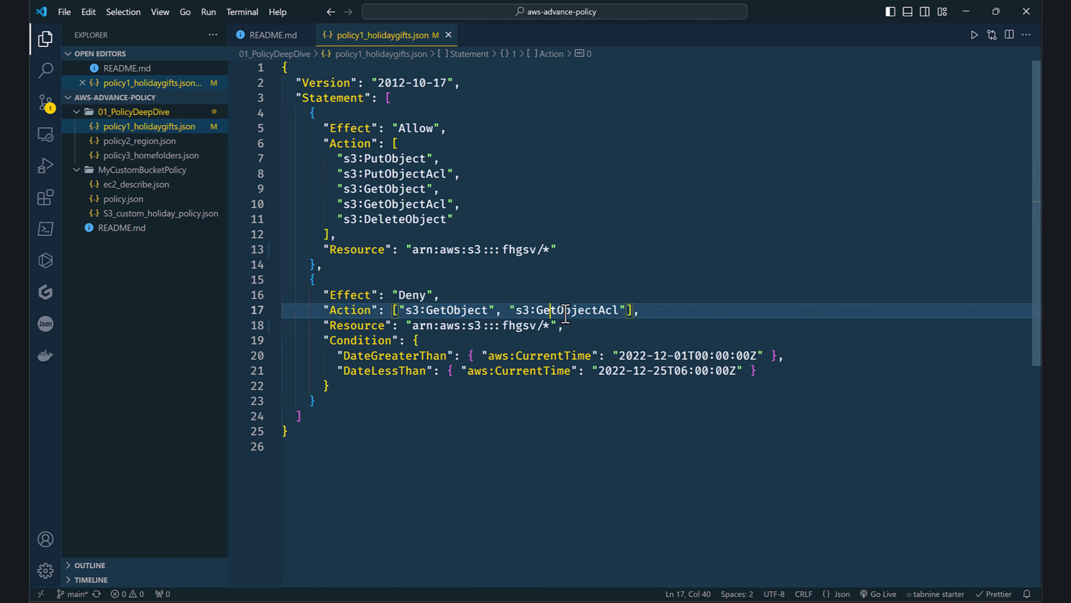
click(599, 331)
Change the date in the Deny statement's DateGreaterThan condition to 2024-03-01.
click(615, 357)
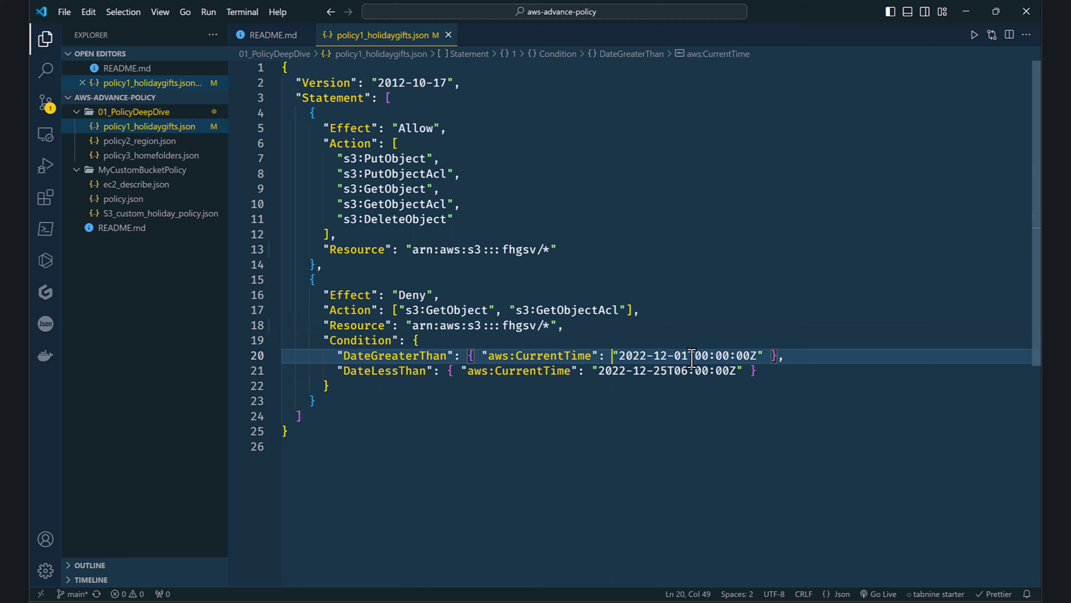
double_click(649, 359)
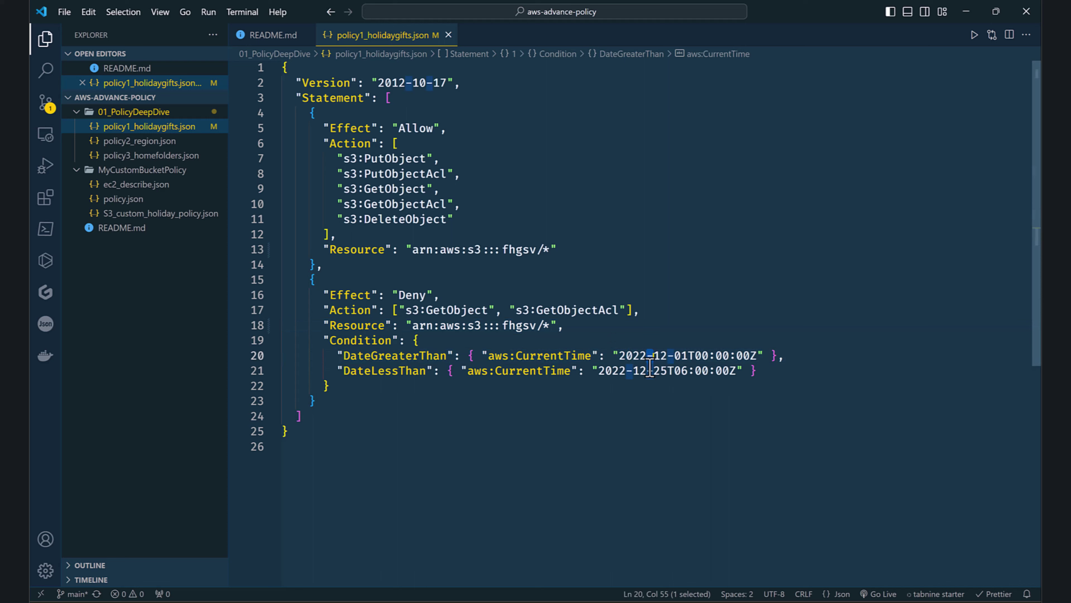
key(Left)
key(BackSpace)
text(4)
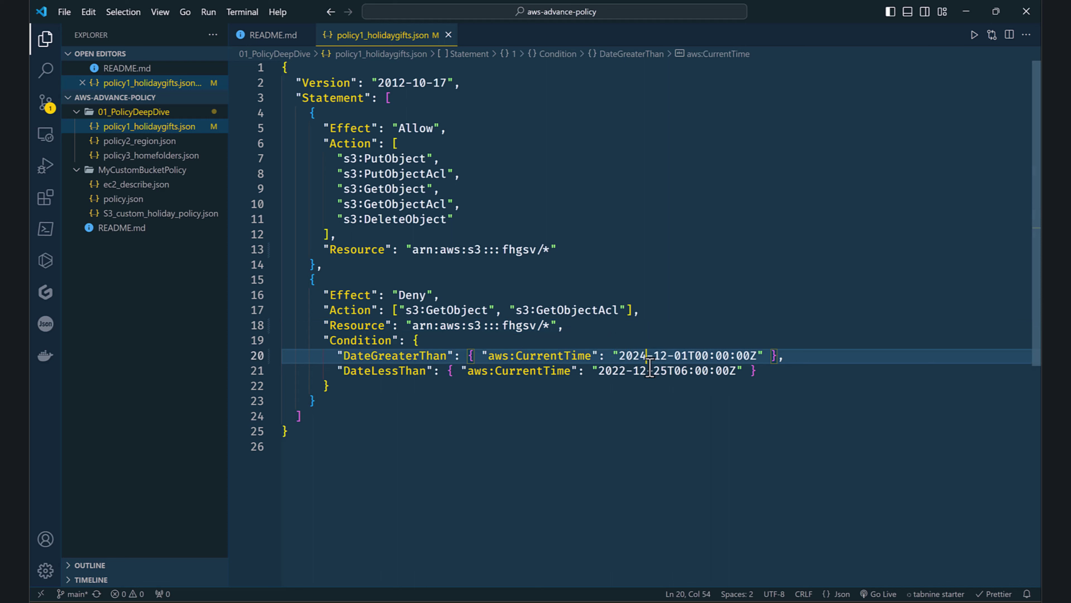
key(Left)
key(shift+Right)
key(shift+Right)
key(BackSpace)
text(03)
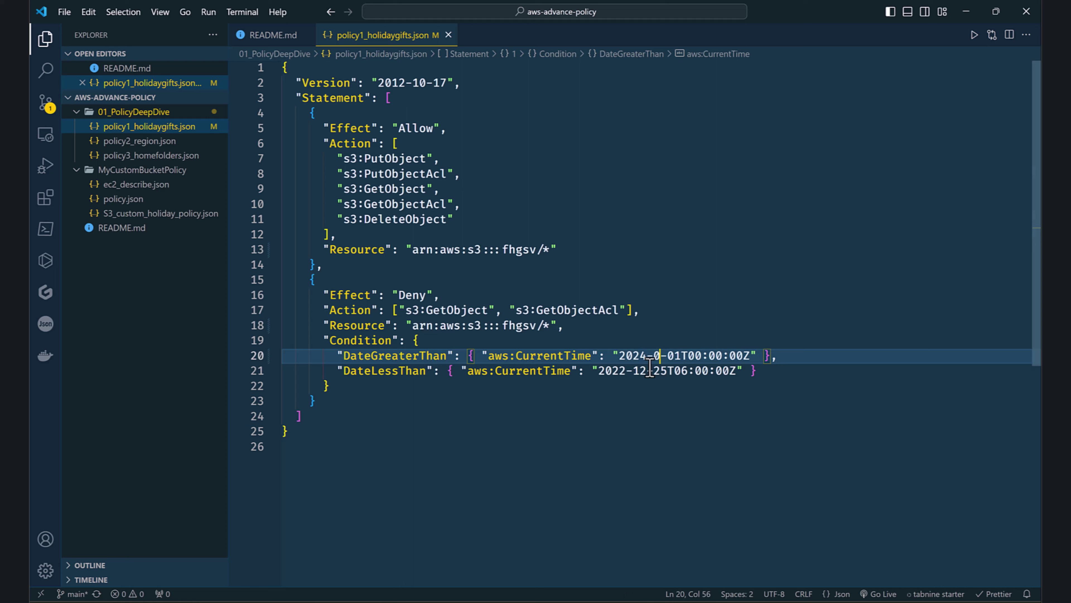
key(Right)
key(Right)
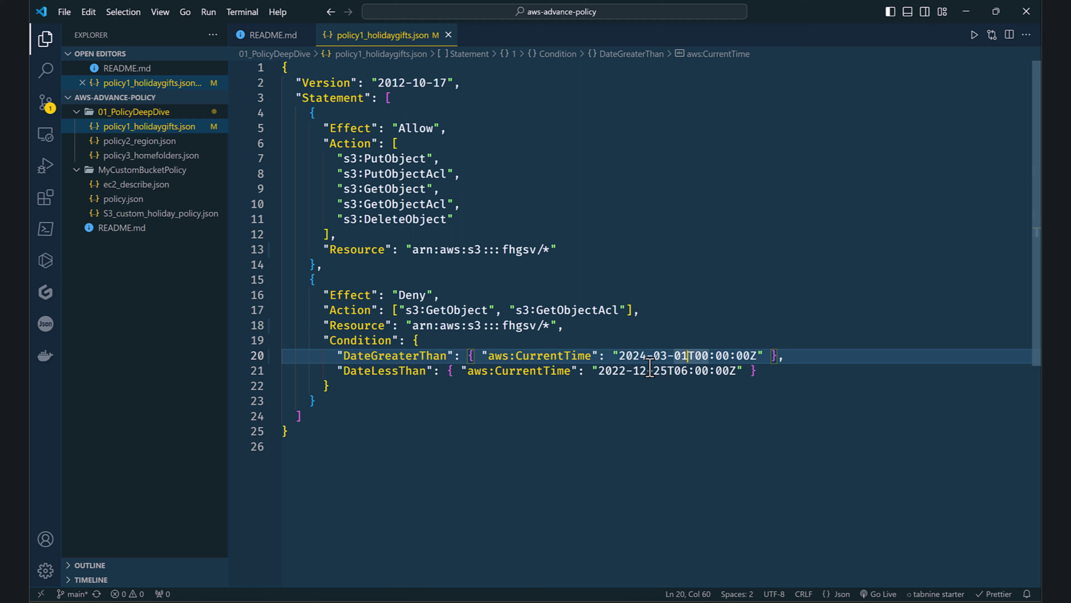
Set the time in the Deny statement's DateLessThan condition to 23:59:59.
key(Down)
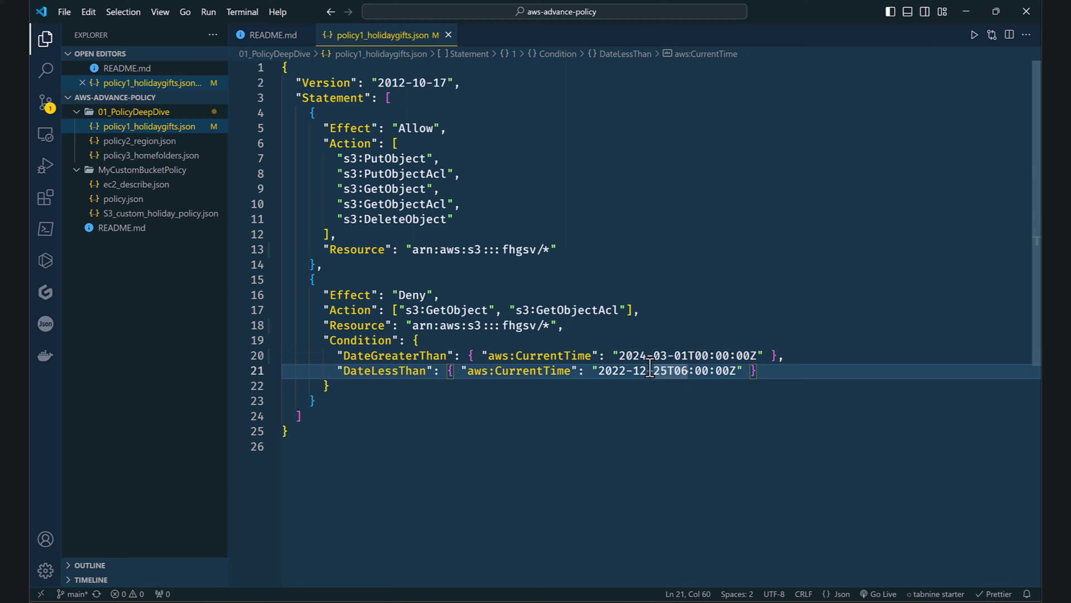
key(shift+Left)
key(shift+Left)
text(23)
key(Right)
key(Right)
key(BackSpace)
key(BackSpace)
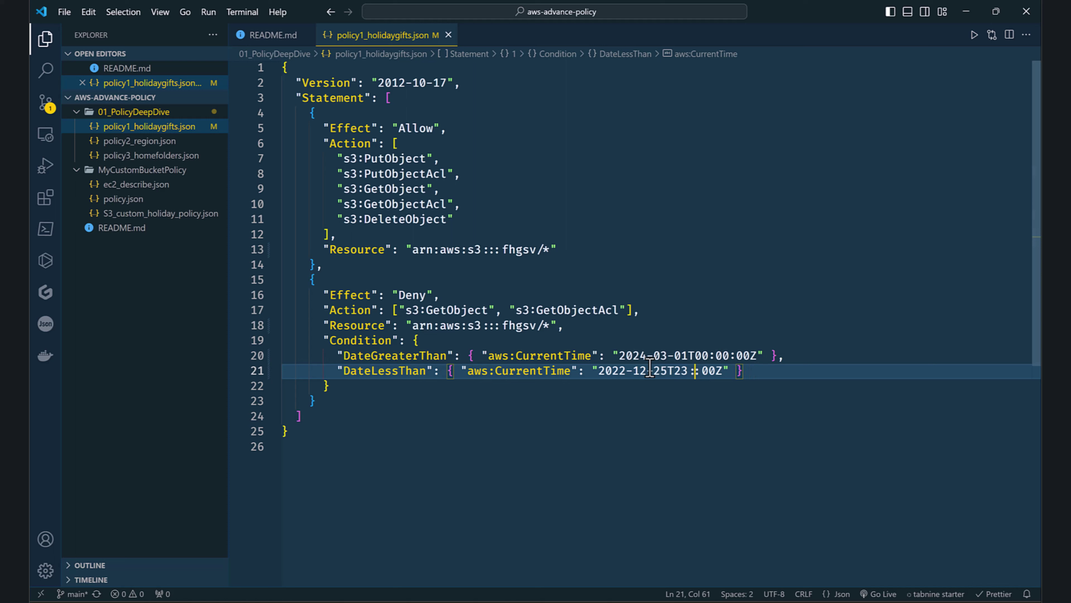
text(59)
key(Right)
key(BackSpace)
key(BackSpace)
text(59)
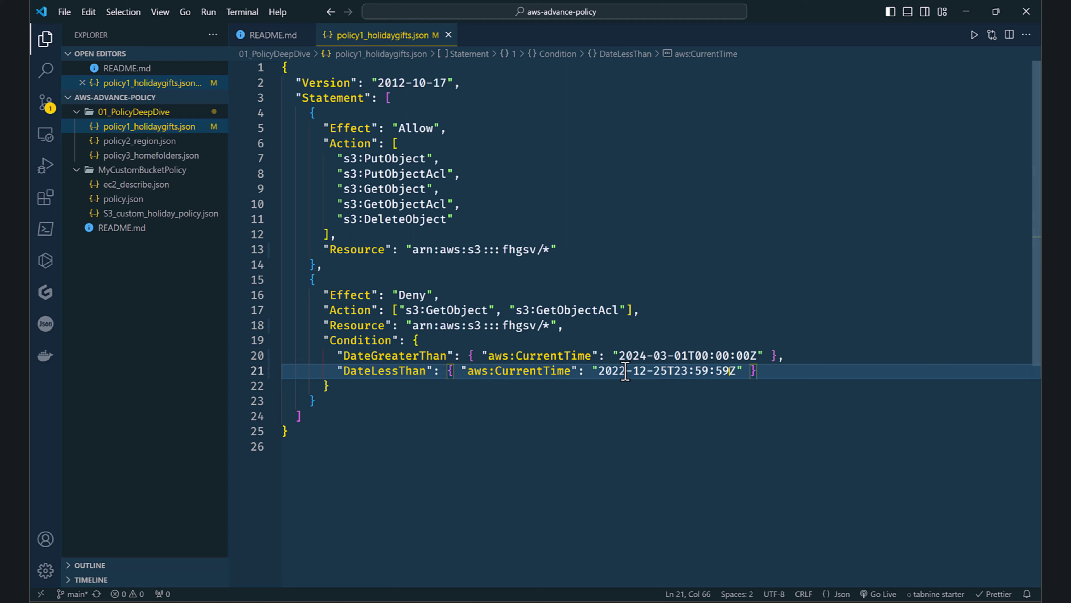
Change the date in the Deny statement's DateLessThan condition to 2024-03-31.
double_click(623, 371)
text(20)
key(Right)
key(Left)
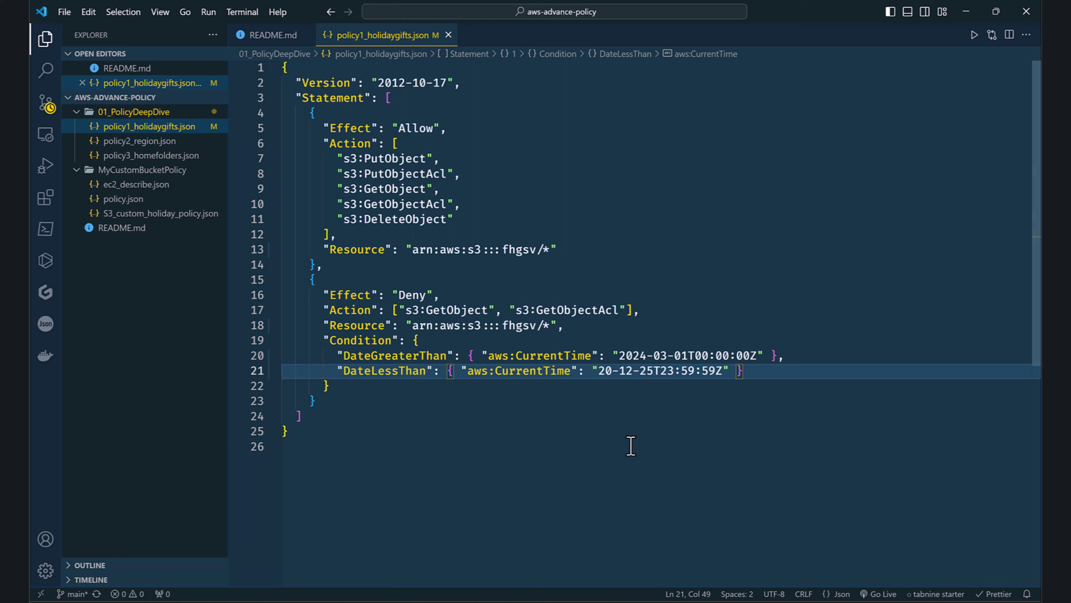
text(24)
key(Left)
key(shift+Right)
key(shift+Right)
key(BackSpace)
text(03)
key(BackSpace)
key(BackSpace)
text(31)
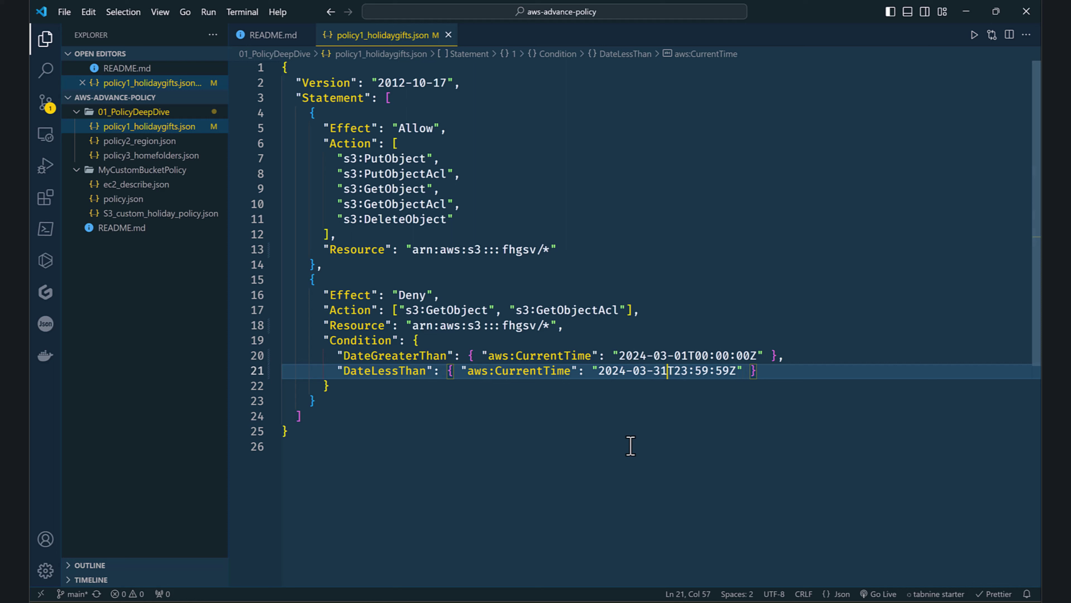
click(595, 427)
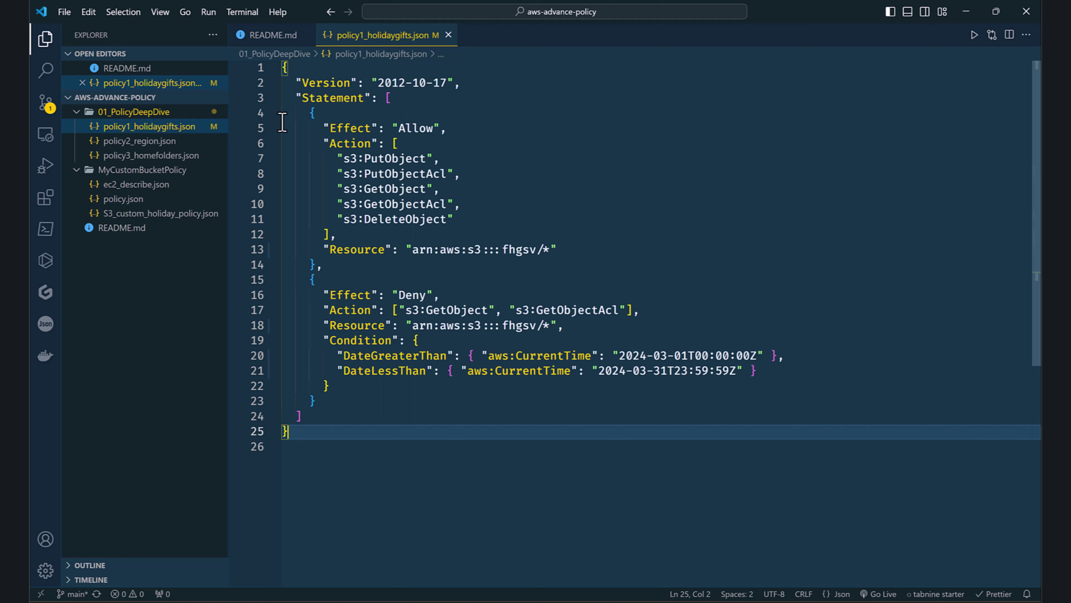
Open policy.json and S3_custom_holiday_policy.json from the MyCustomBucketPolicy folder for viewing.
click(152, 199)
click(160, 228)
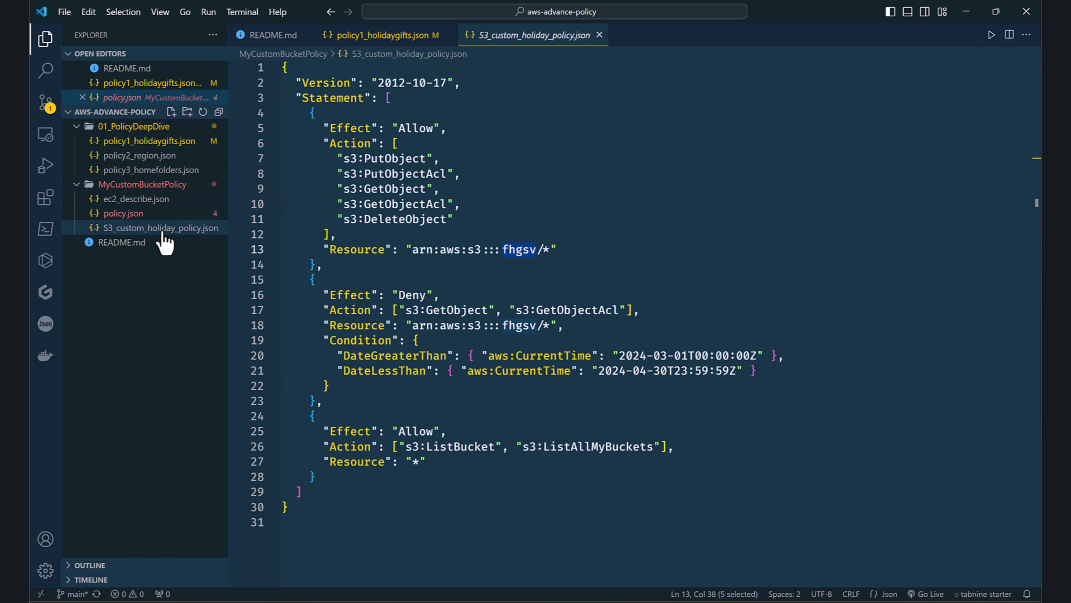
Examine the Deny statement and the ListBucket and ListAllMyBuckets Allow statement in S3_custom_holiday_policy.json.
click(422, 279)
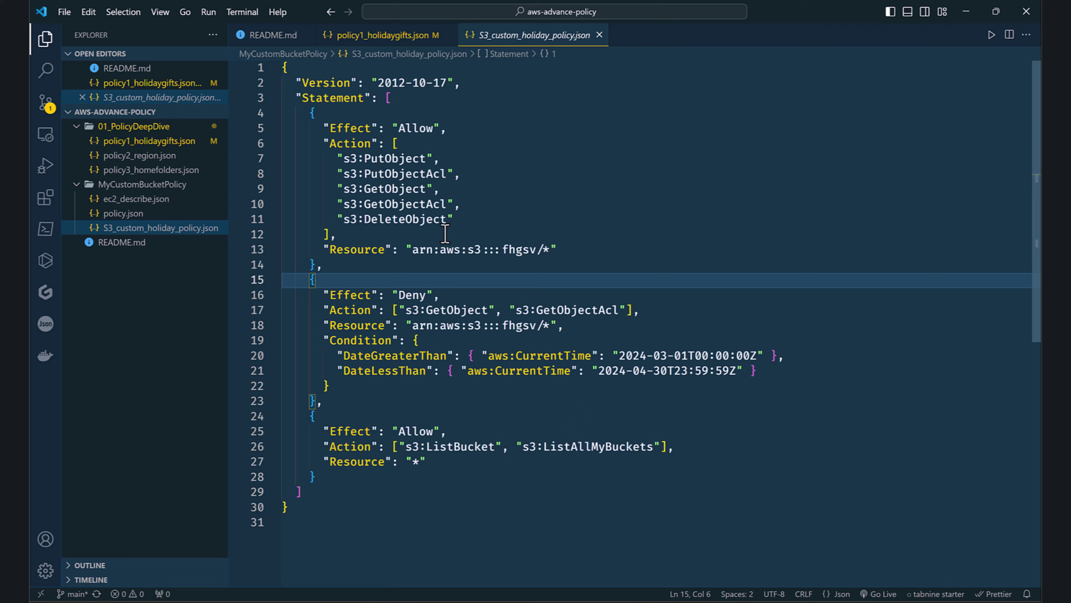
drag(337, 431, 486, 447)
click(411, 445)
key(Down)
key(End)
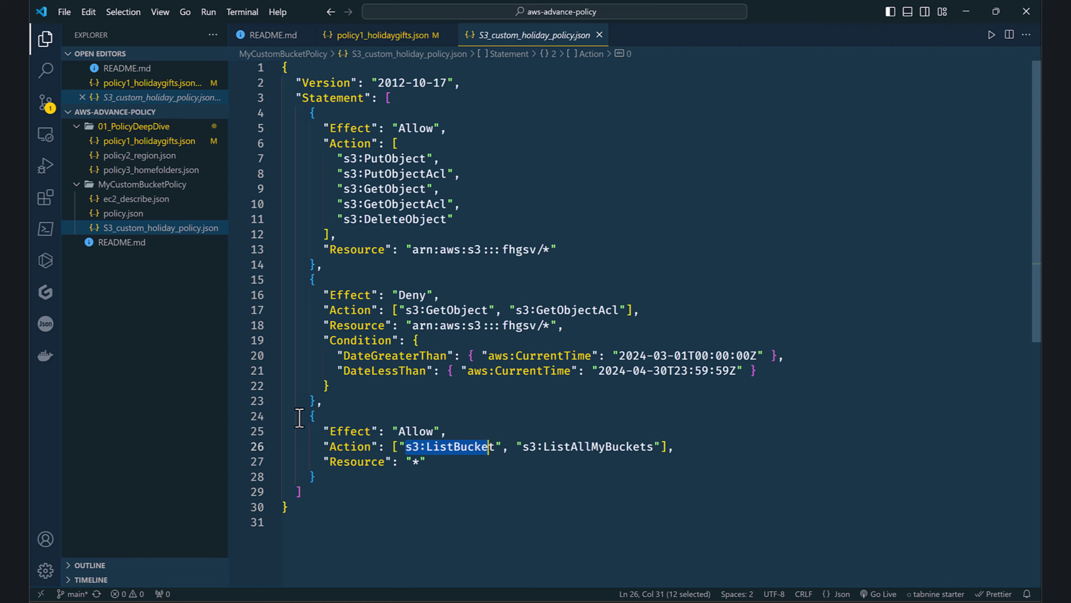
drag(303, 417, 377, 465)
click(376, 464)
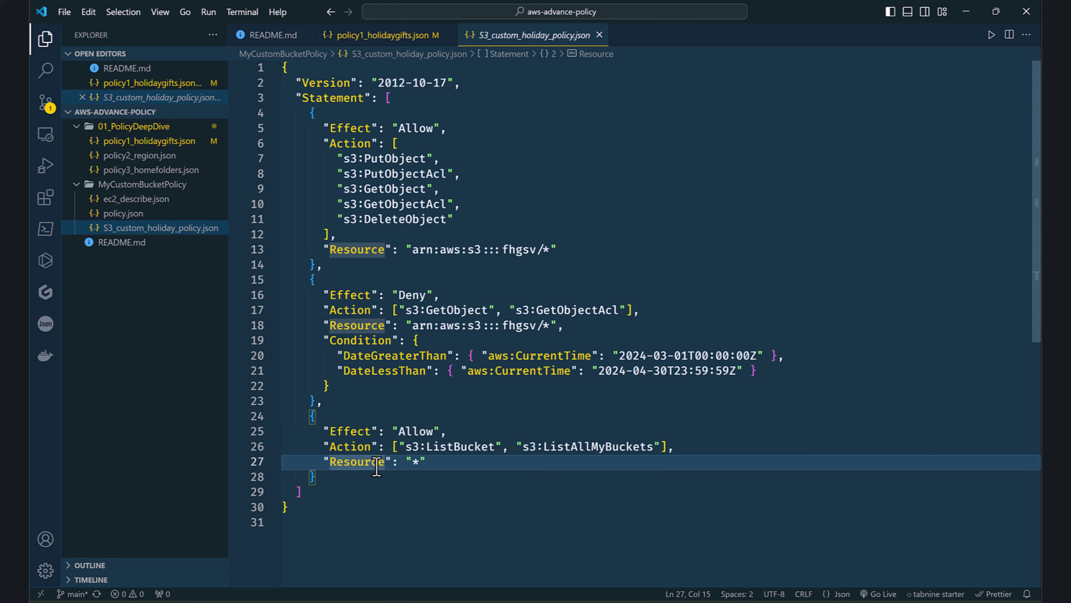
drag(316, 477, 306, 417)
click(336, 431)
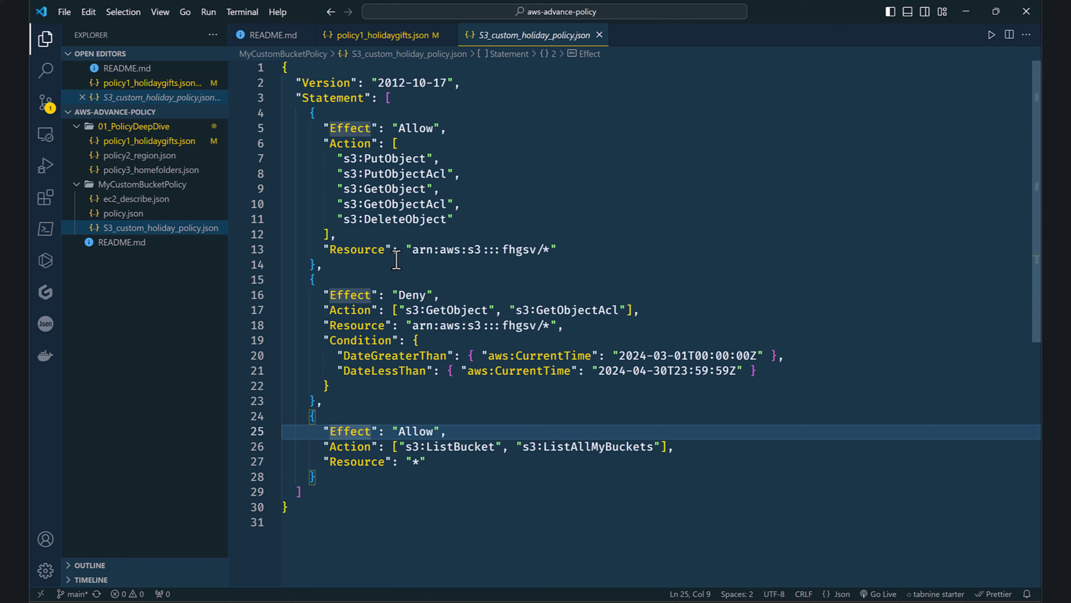
click(374, 340)
Copy the entire contents of S3_custom_holiday_policy.json.
click(499, 294)
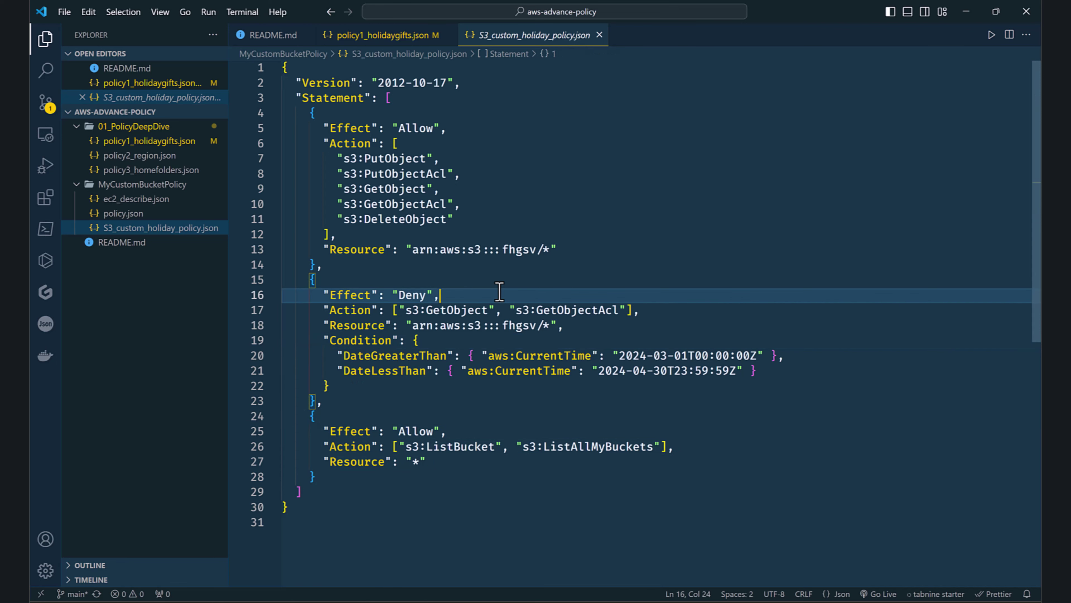
key(ctrl+a)
key(ctrl+c)
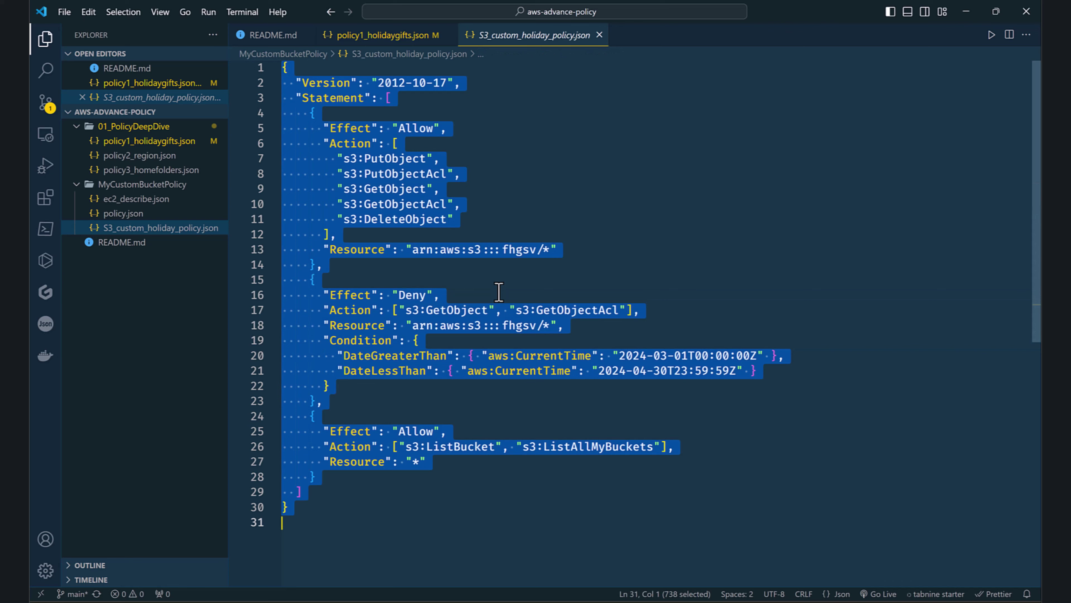
click(490, 325)
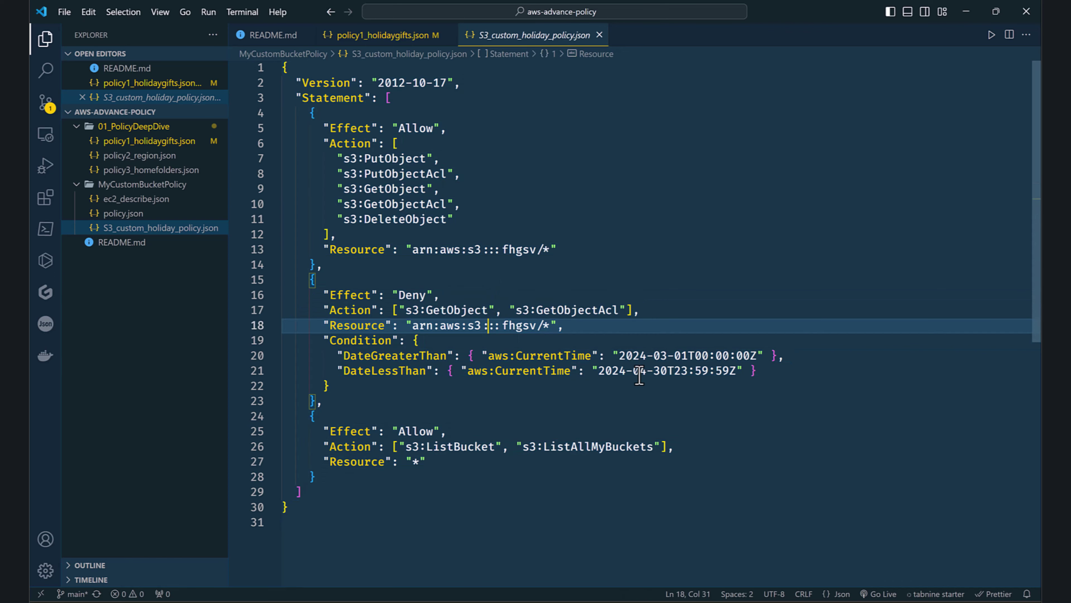
click(612, 355)
Switch to the administrator's AWS console in Chrome and open the test IAM user's permissions page.
key(alt+Tab)
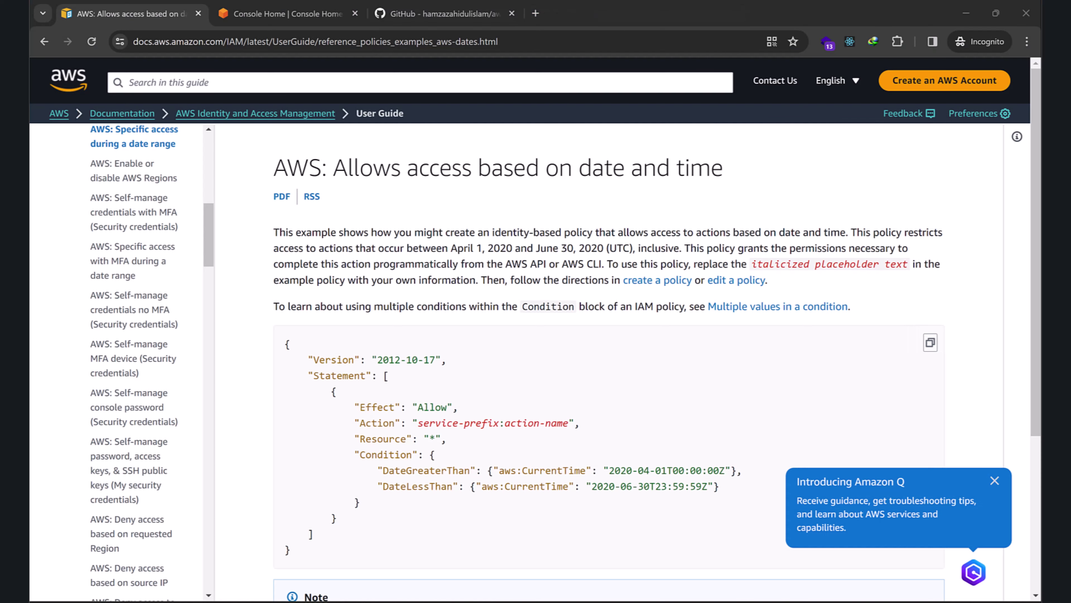
click(303, 13)
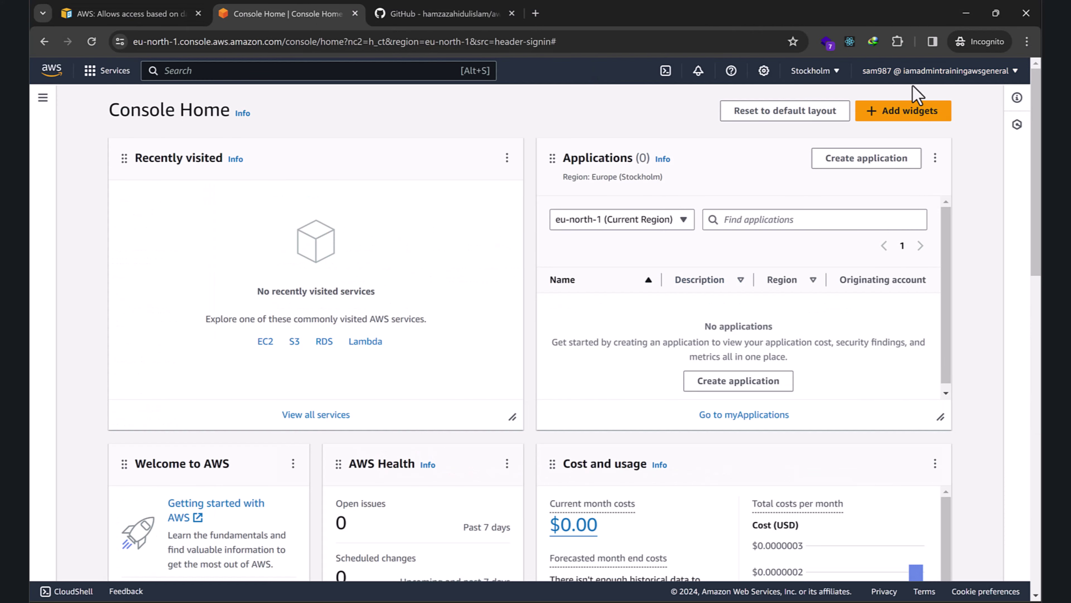
click(347, 72)
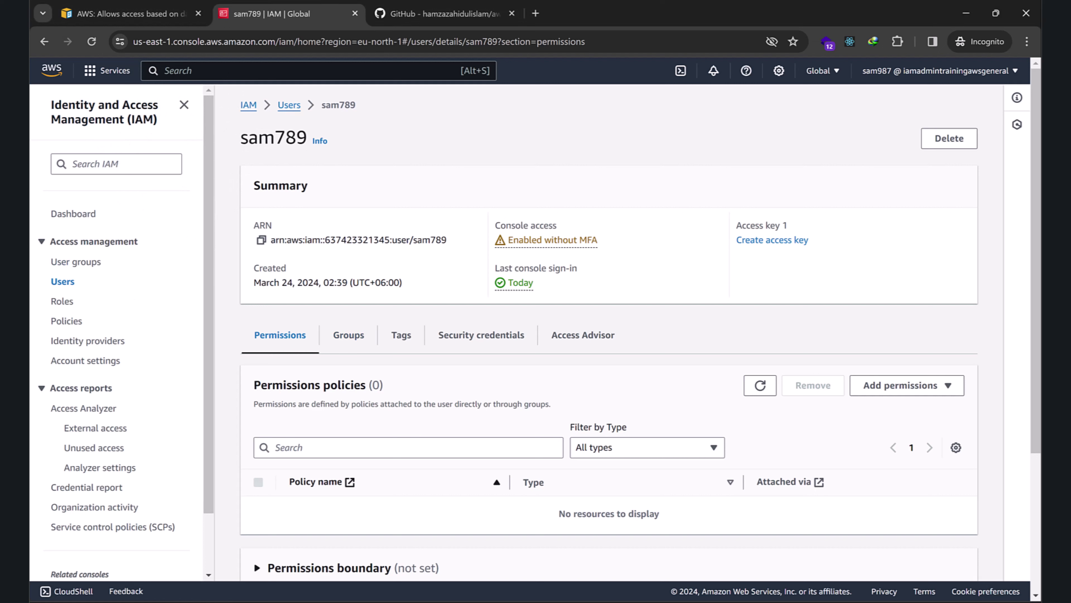
Switch to the test user's console in Edge, dismiss the new-feature notices, and examine the Applications widget and its region options.
key(alt+Tab)
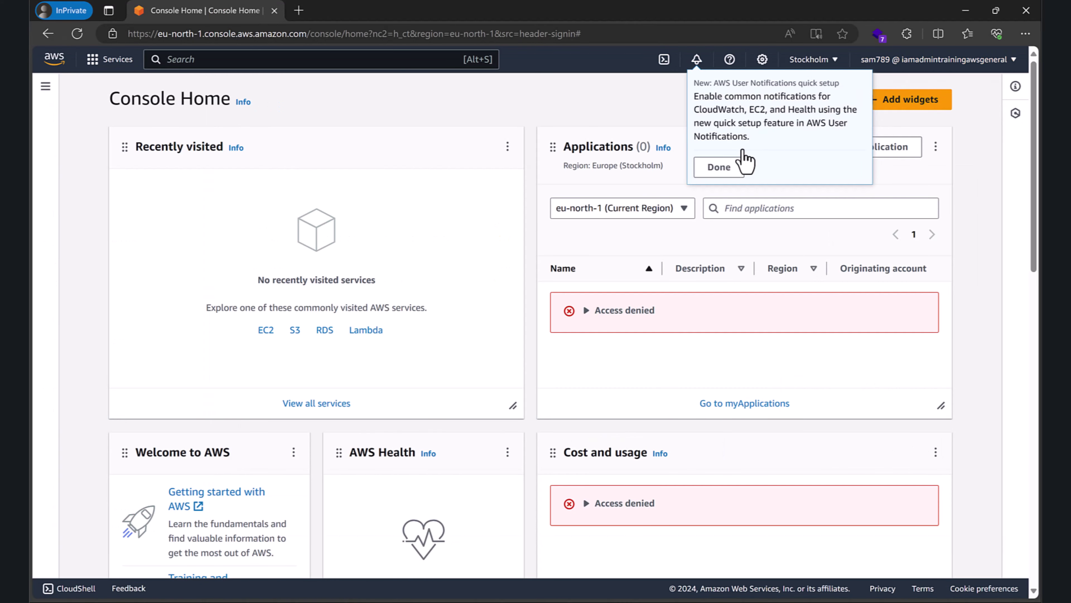
click(722, 171)
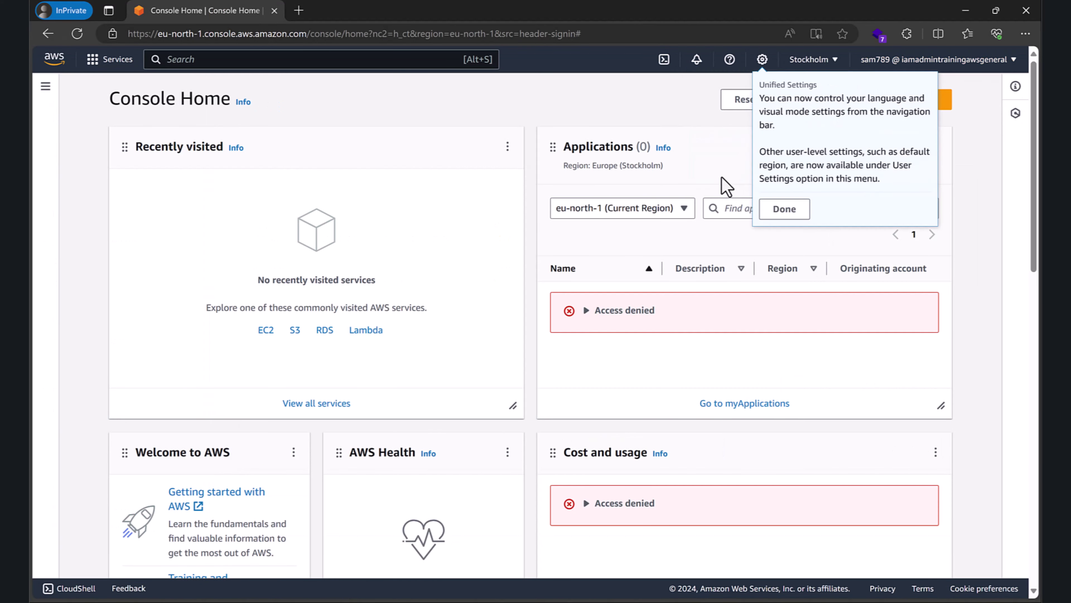
click(588, 318)
click(588, 319)
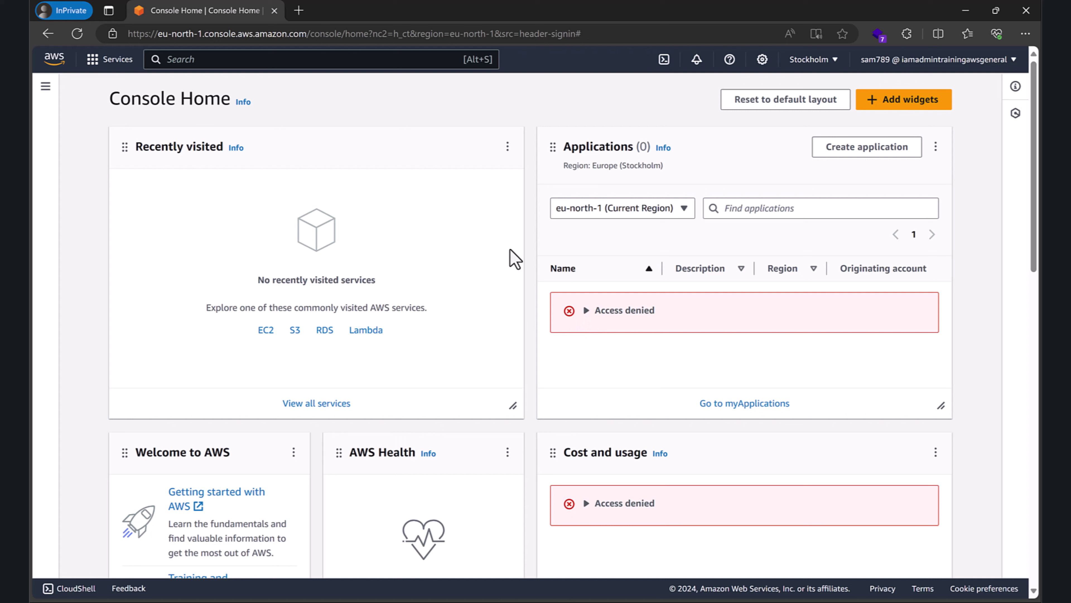
click(603, 207)
click(601, 208)
click(603, 209)
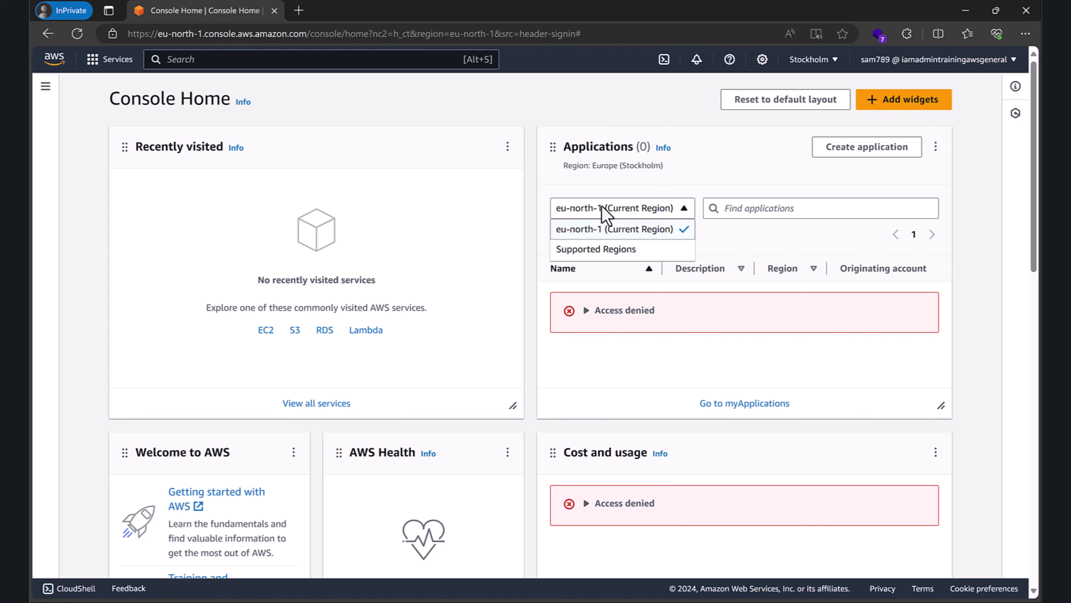
click(602, 208)
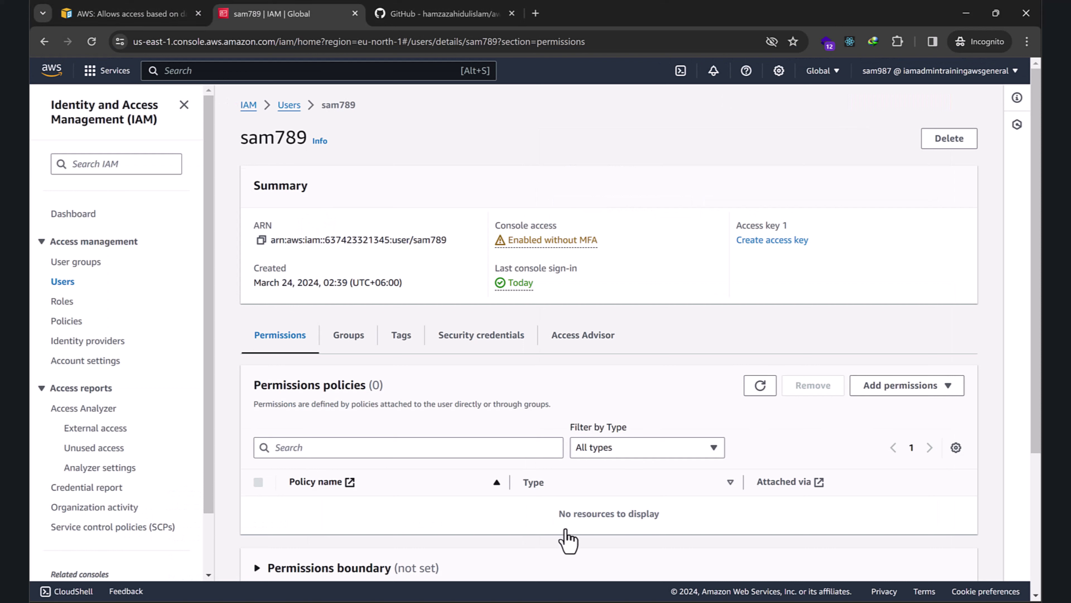
Start an inline policy for the test IAM user in the administrator's console, using the JSON policy editor.
click(877, 391)
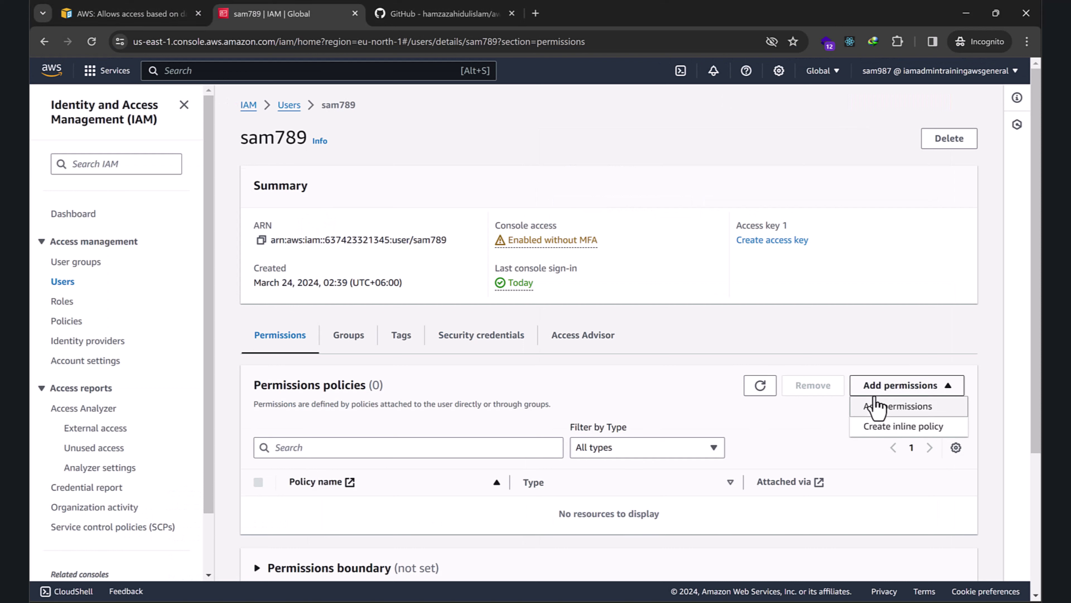
click(873, 427)
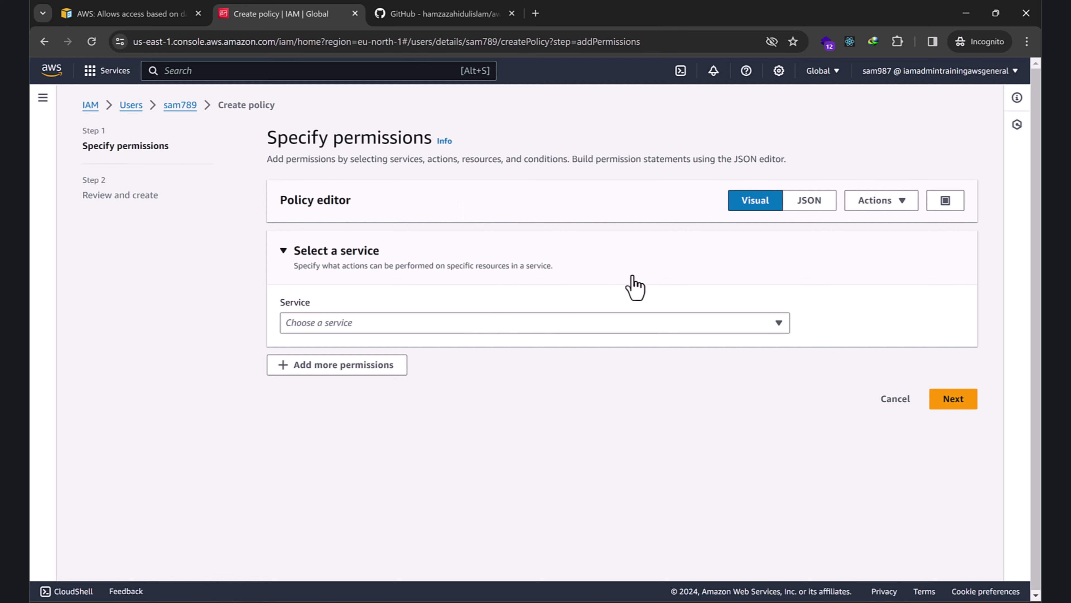
click(822, 205)
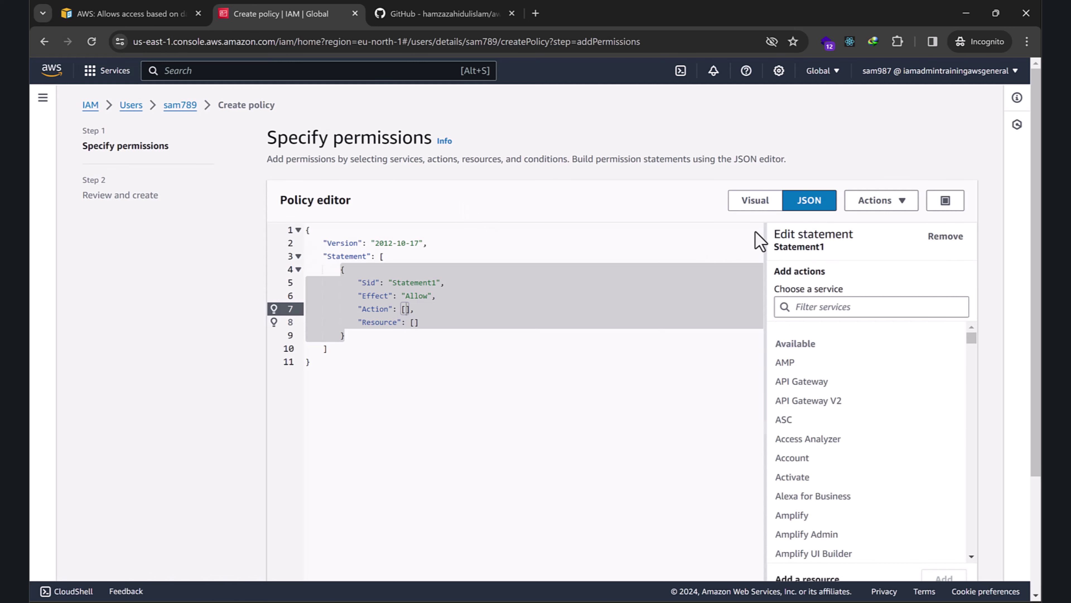
click(779, 206)
click(810, 201)
Replace the default policy JSON with the copied holiday policy for the fhgsv bucket.
click(566, 326)
key(ctrl+a)
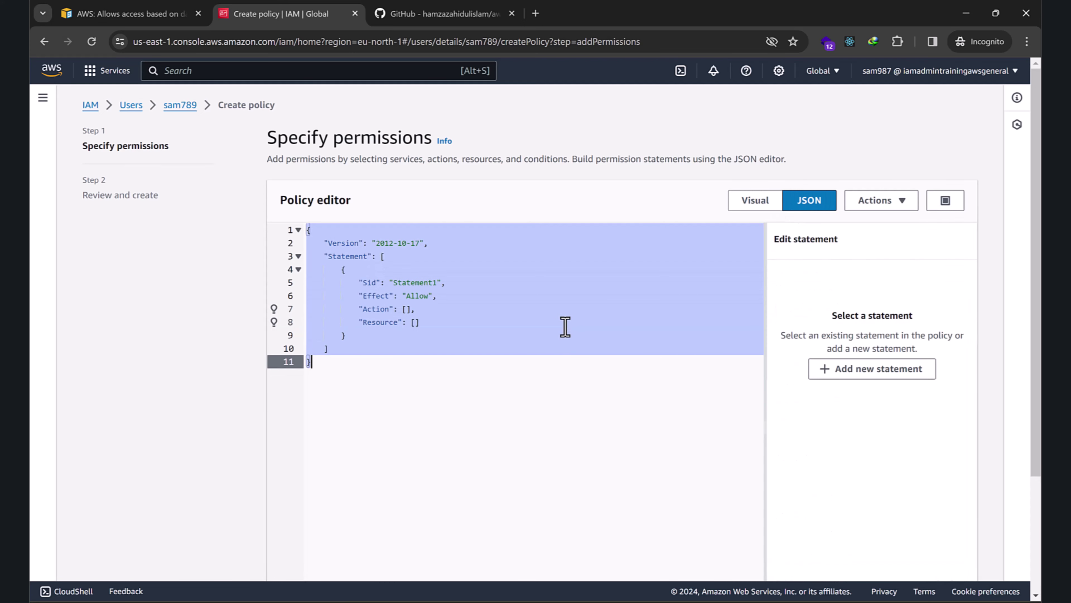
key(ctrl+v)
scroll(500, 359, up, 5)
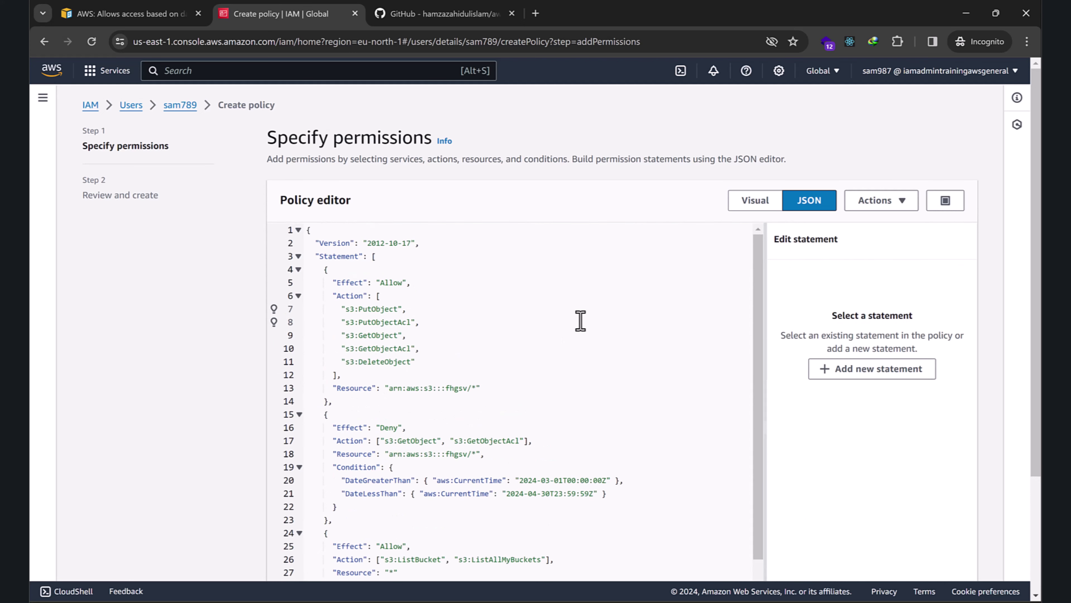
scroll(579, 320, down, 2)
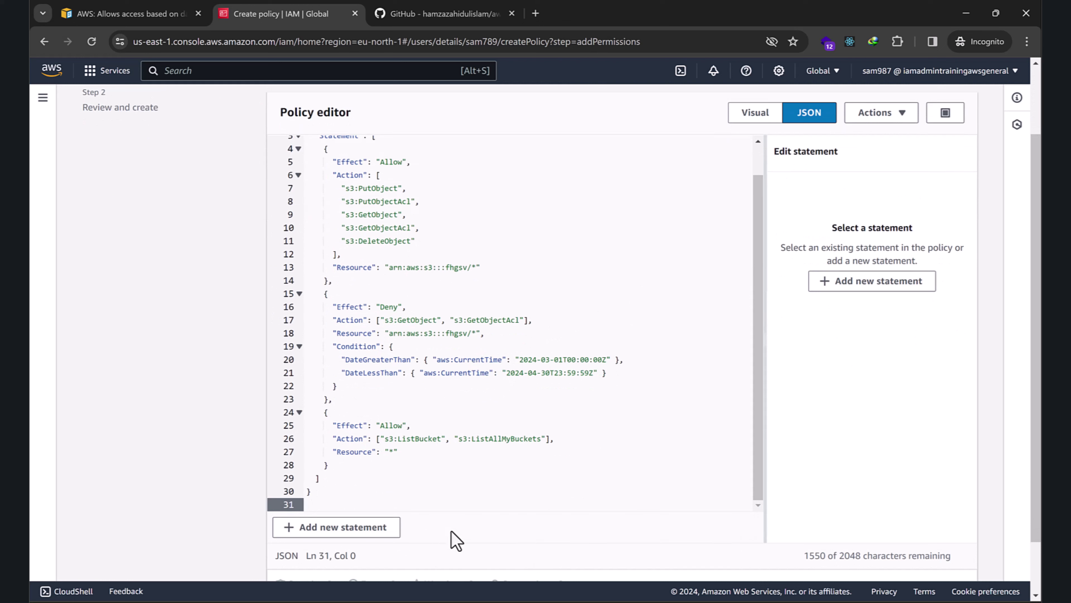
Switch to the test user's console in Edge, open the S3 service, and check access to its general purpose bucket list.
mouse_move(318, 601)
key(alt+Tab)
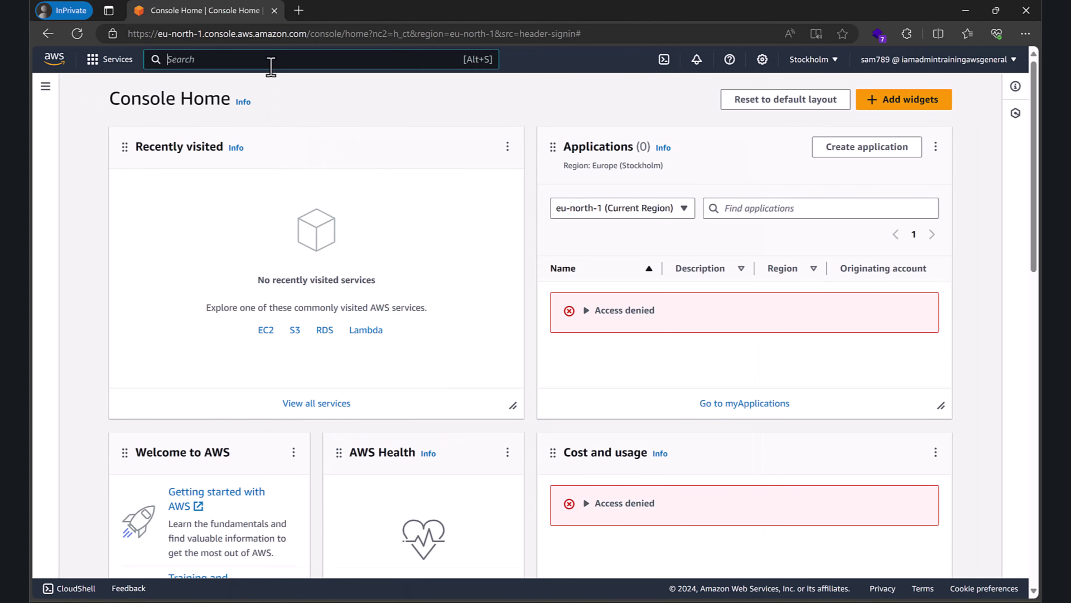
click(271, 63)
text(s3)
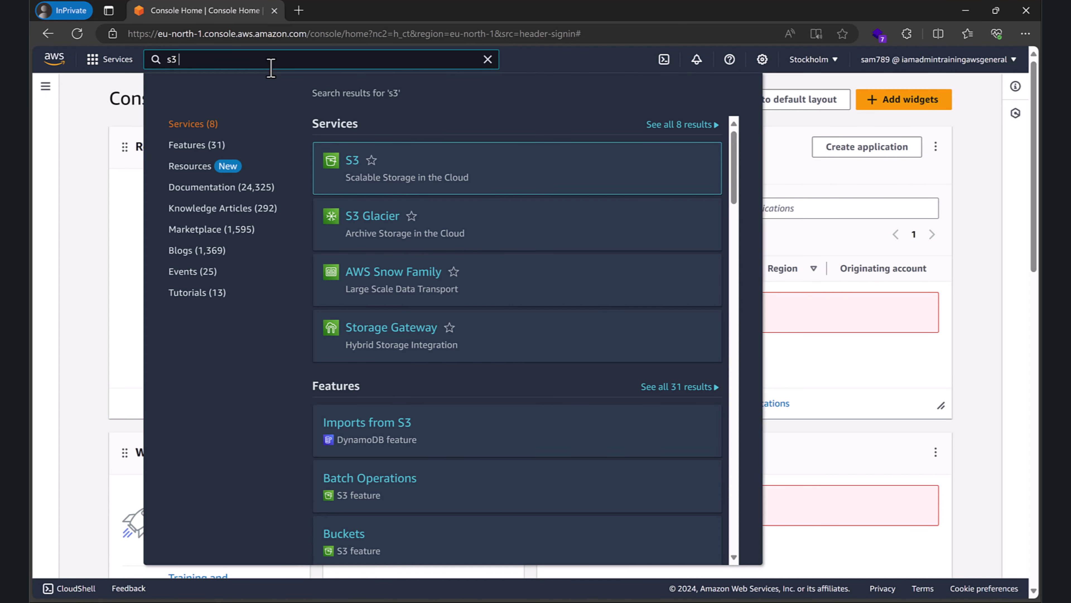
click(352, 160)
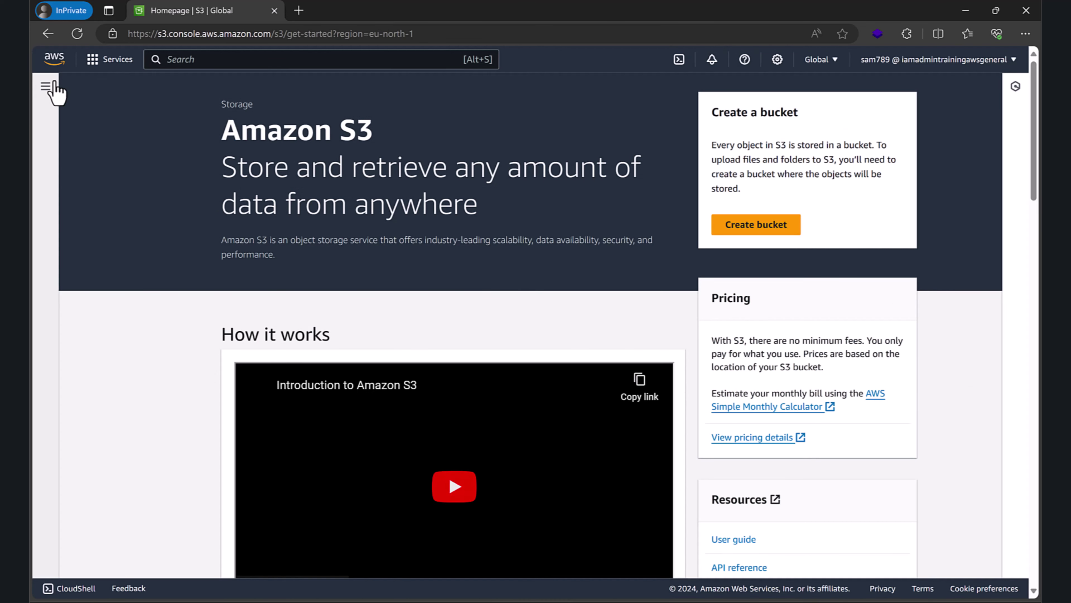
click(45, 86)
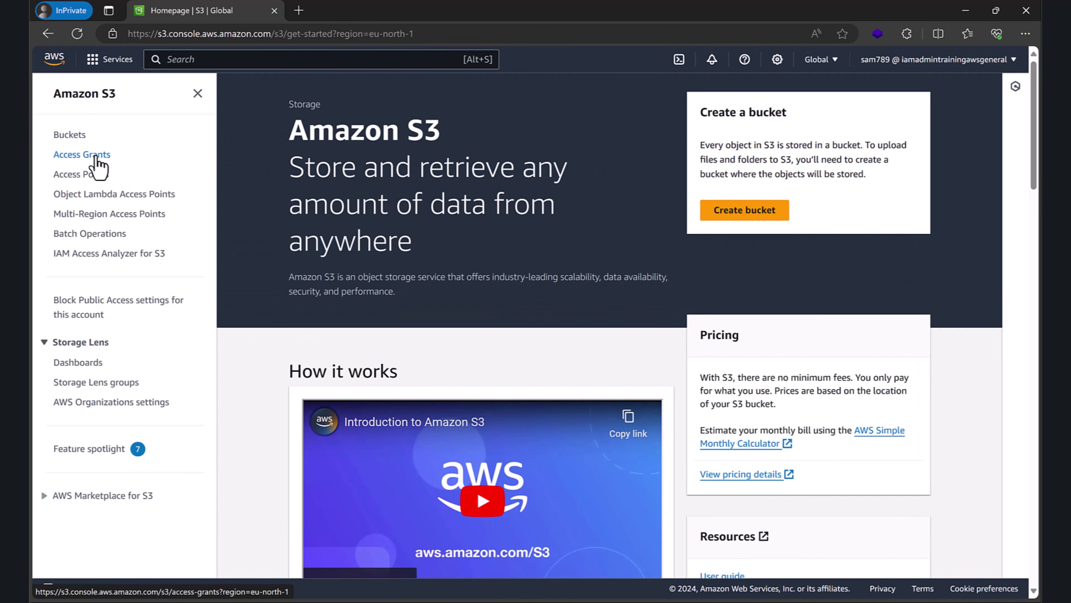
click(71, 135)
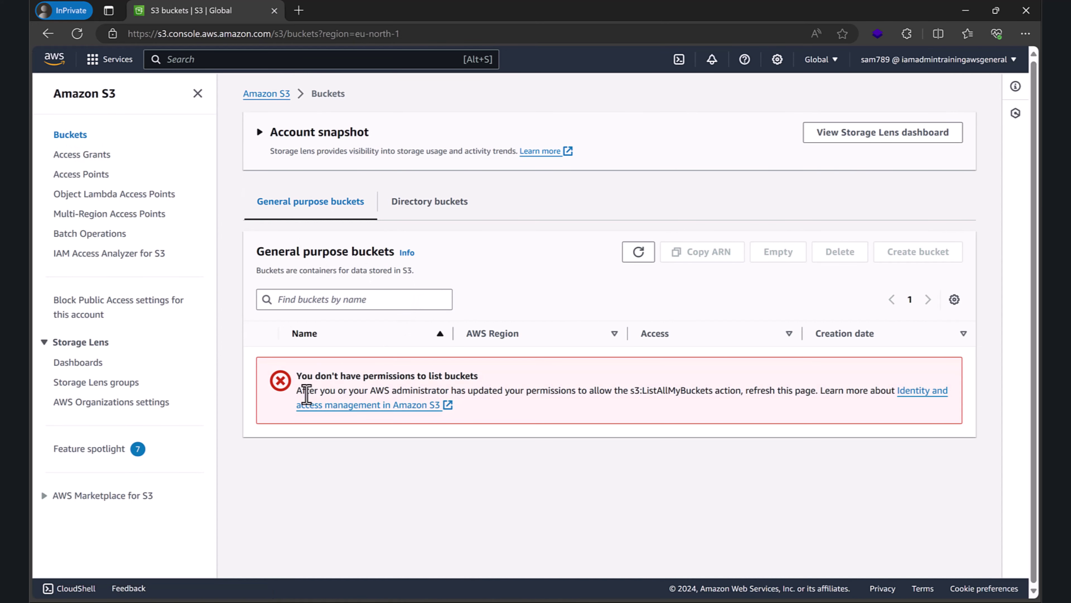
drag(466, 376, 514, 378)
click(501, 385)
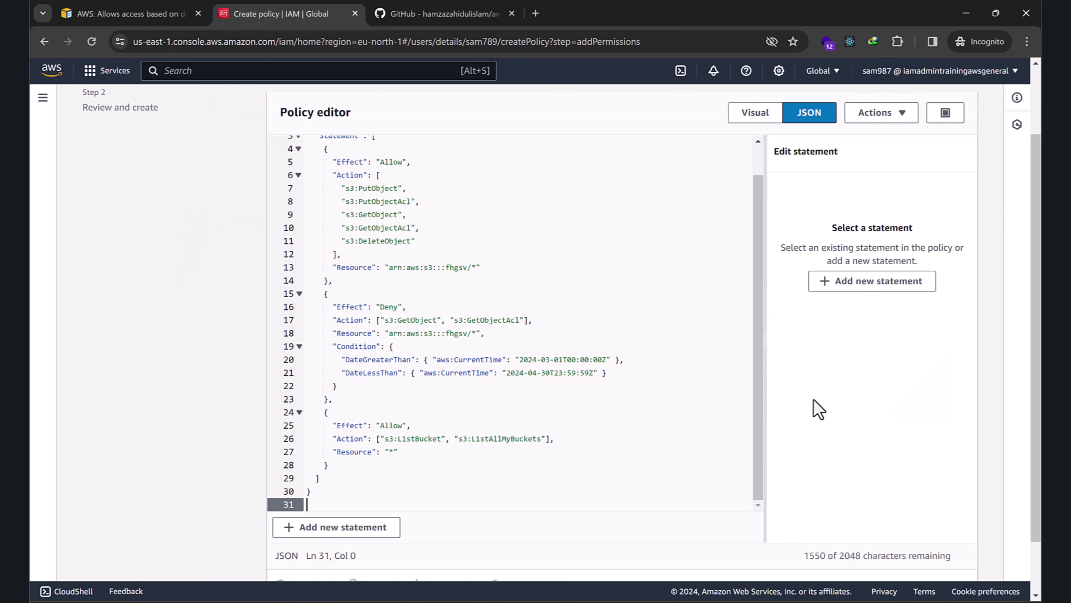
Return to the administrator's policy editor, check the Deny statement's actions, resource and condition, and proceed to Review and create.
scroll(819, 409, down, 2)
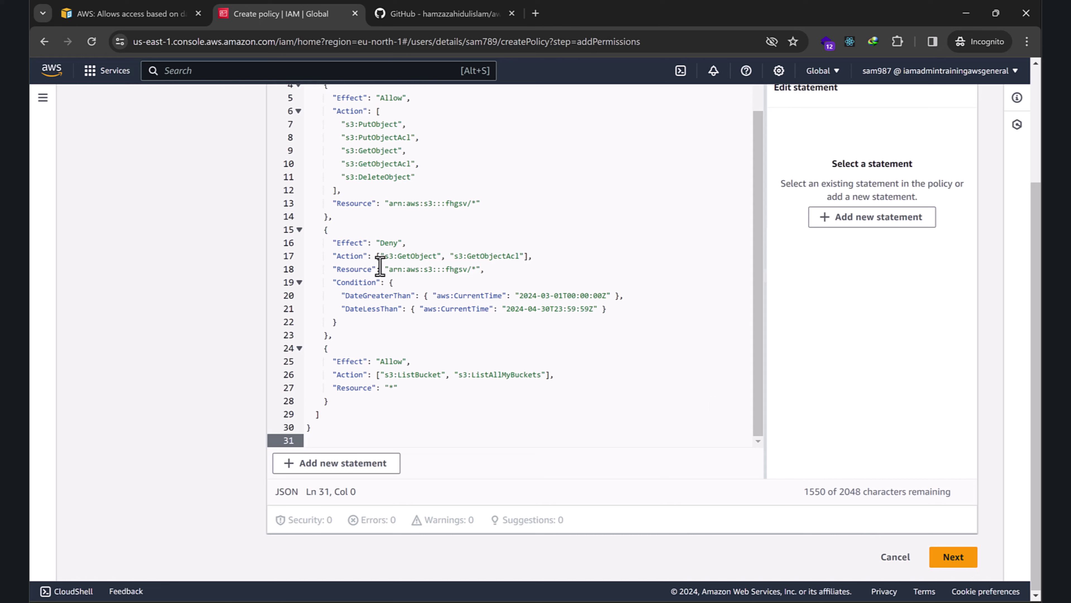
drag(384, 256, 430, 256)
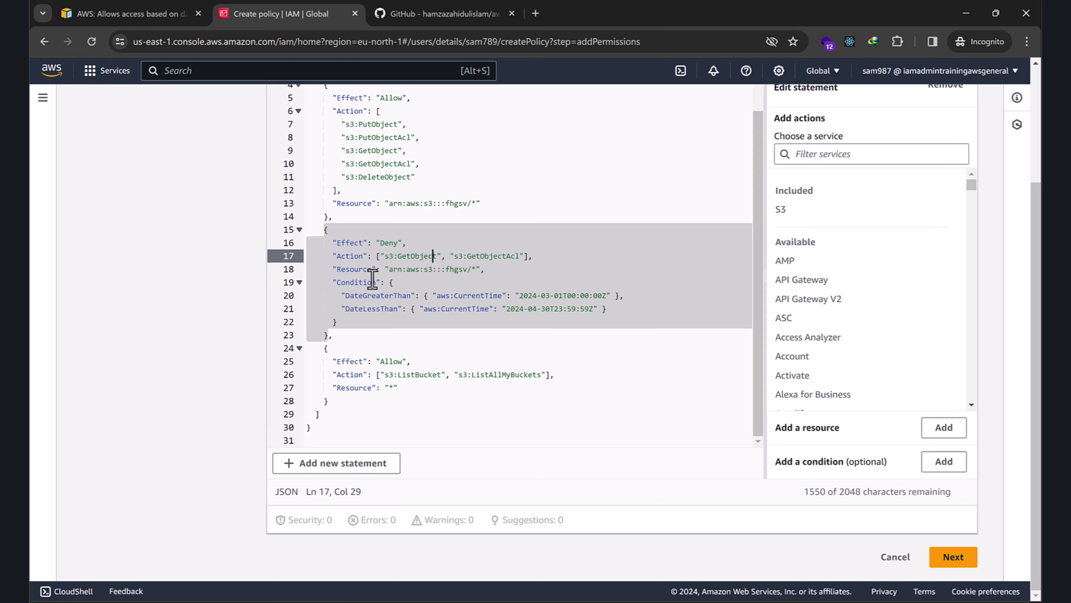
drag(333, 256, 342, 256)
click(413, 269)
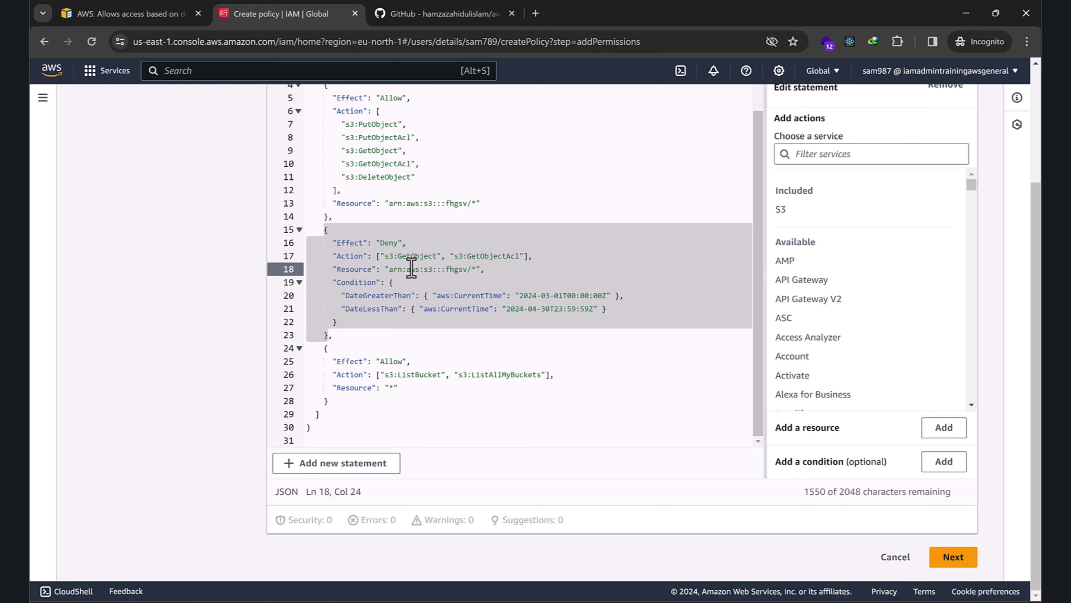
click(395, 282)
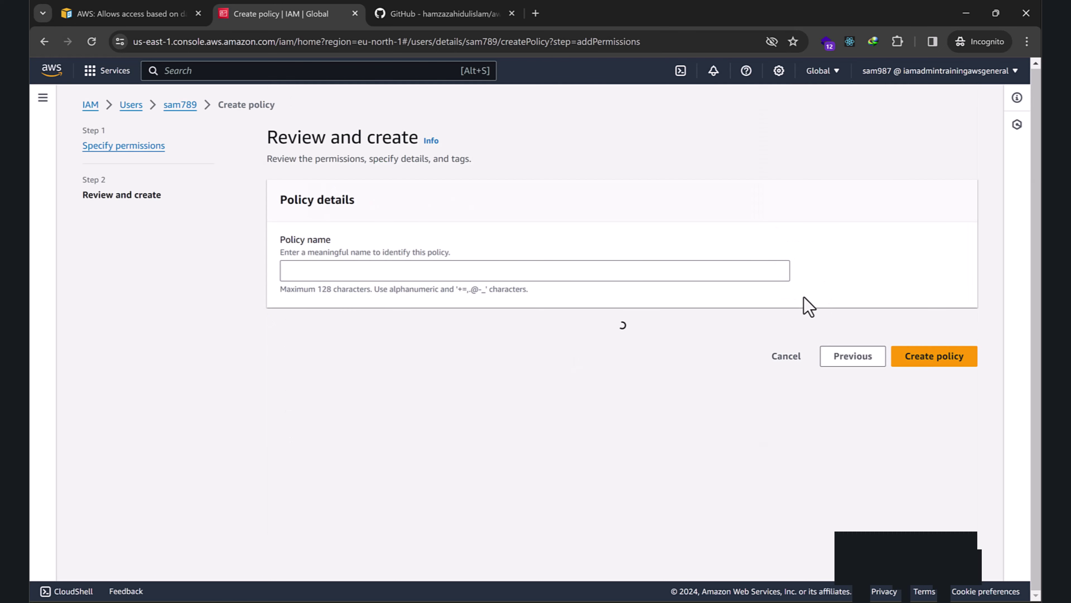
Name the inline policy "S3 holiday Policy" and try to create it.
click(407, 267)
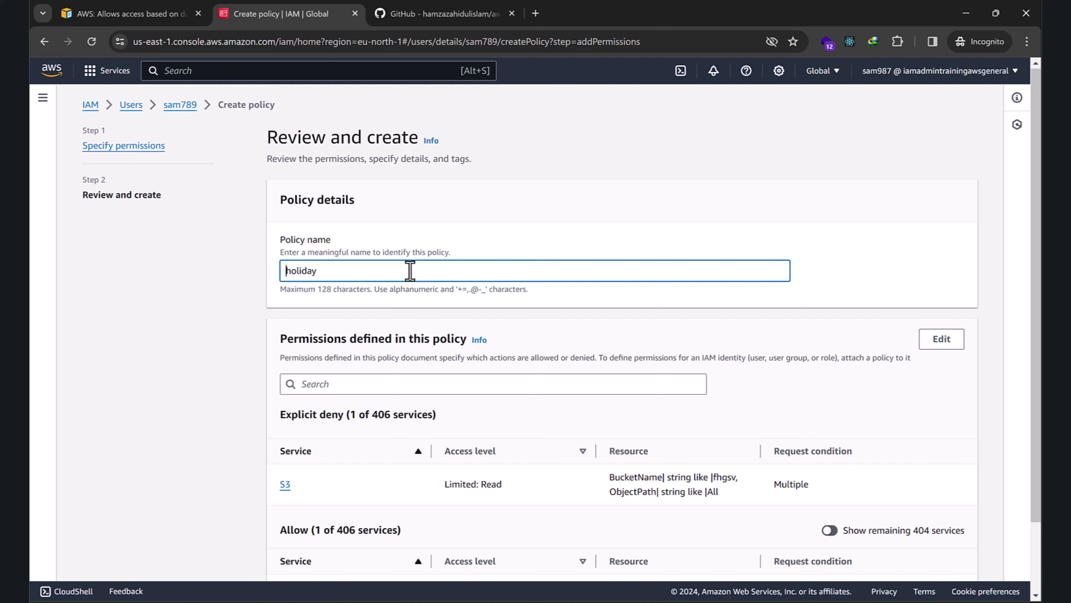
text(3)
scroll(651, 164, down, 2)
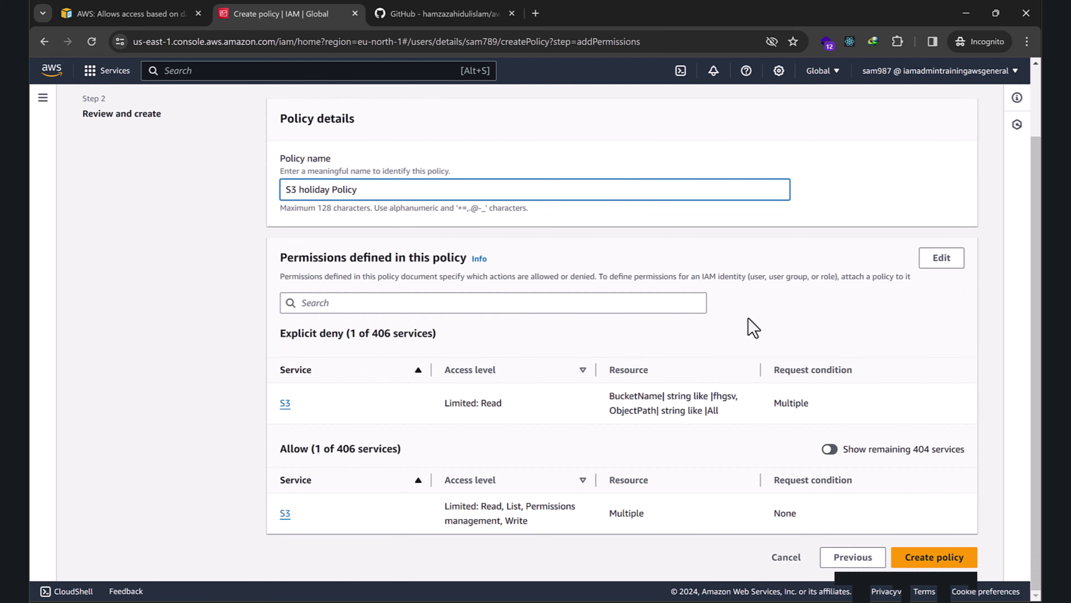
click(913, 559)
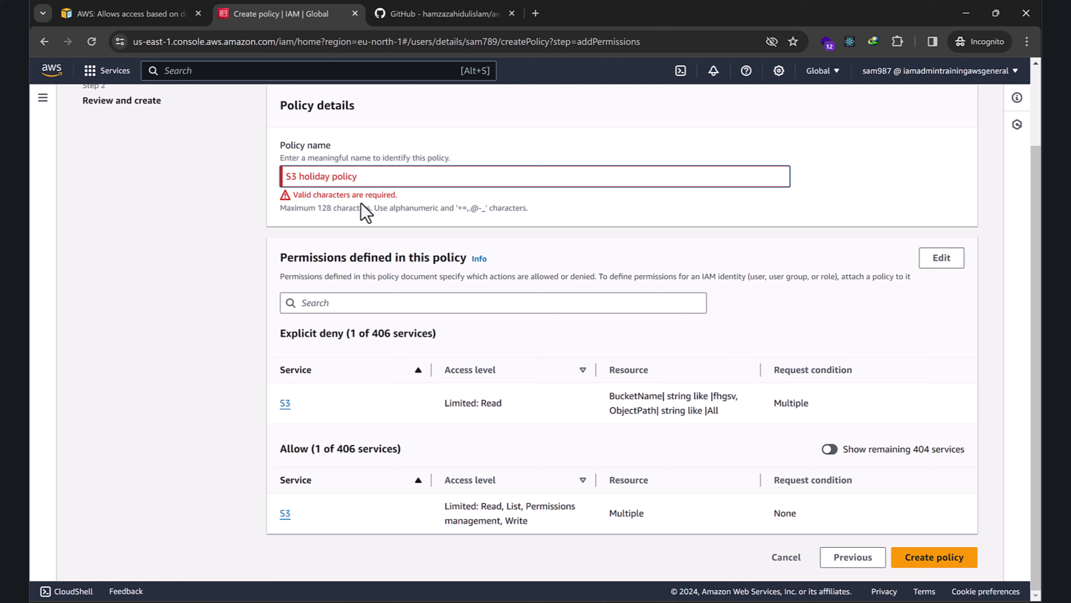
Change the policy name to "s3 holiday policy" and try to create the policy again.
key(BackSpace)
key(BackSpace)
key(BackSpace)
text(s3)
click(946, 572)
Replace the inline policy's name with "S3HolidayPolicy", written without spaces, and create the policy.
drag(452, 180, 265, 184)
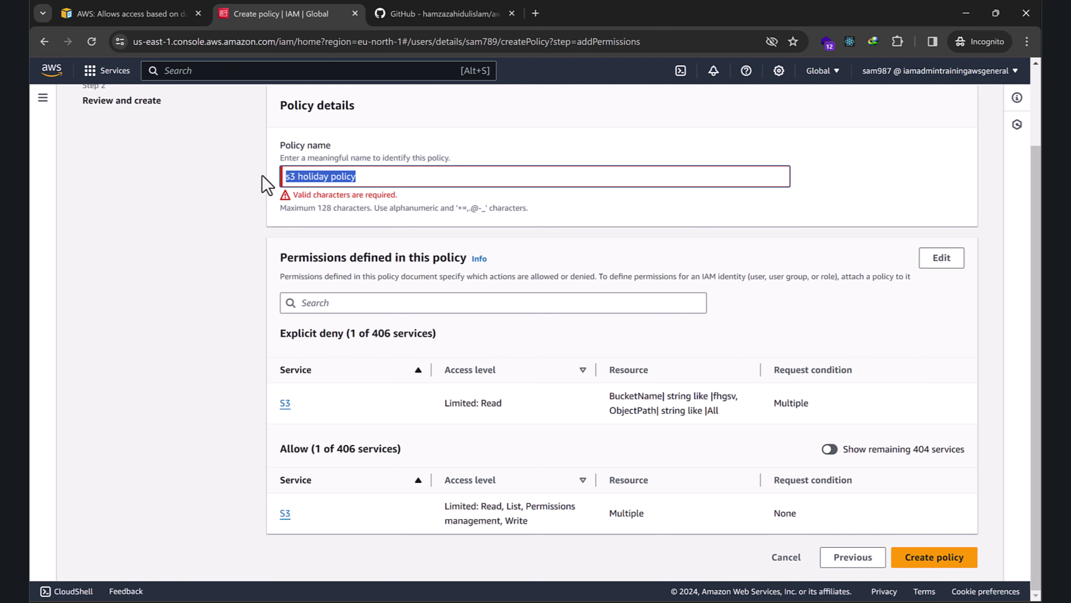
key(BackSpace)
text(hol)
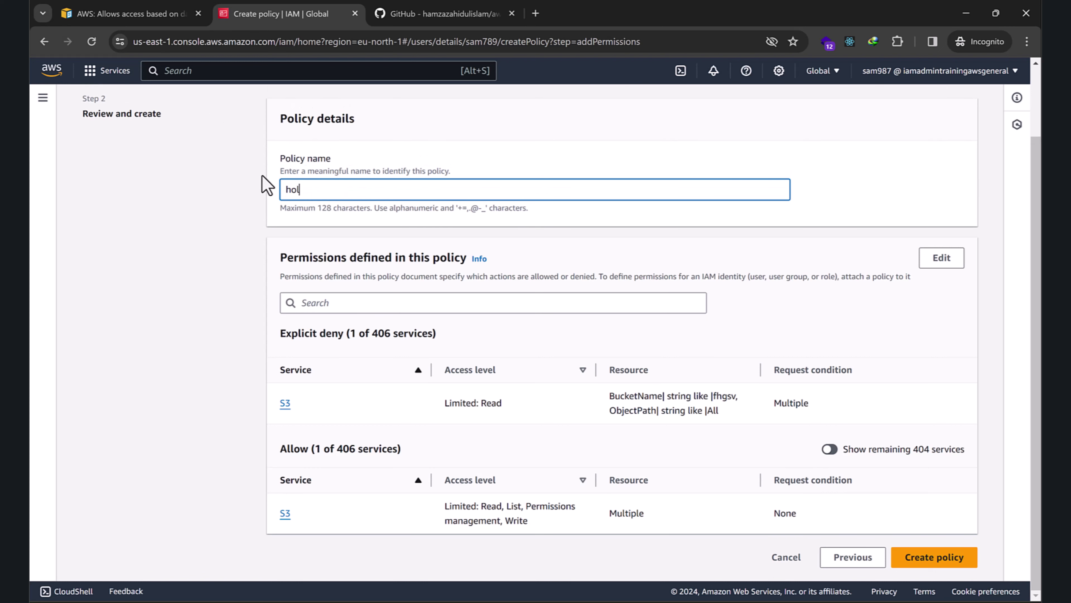
text(iday)
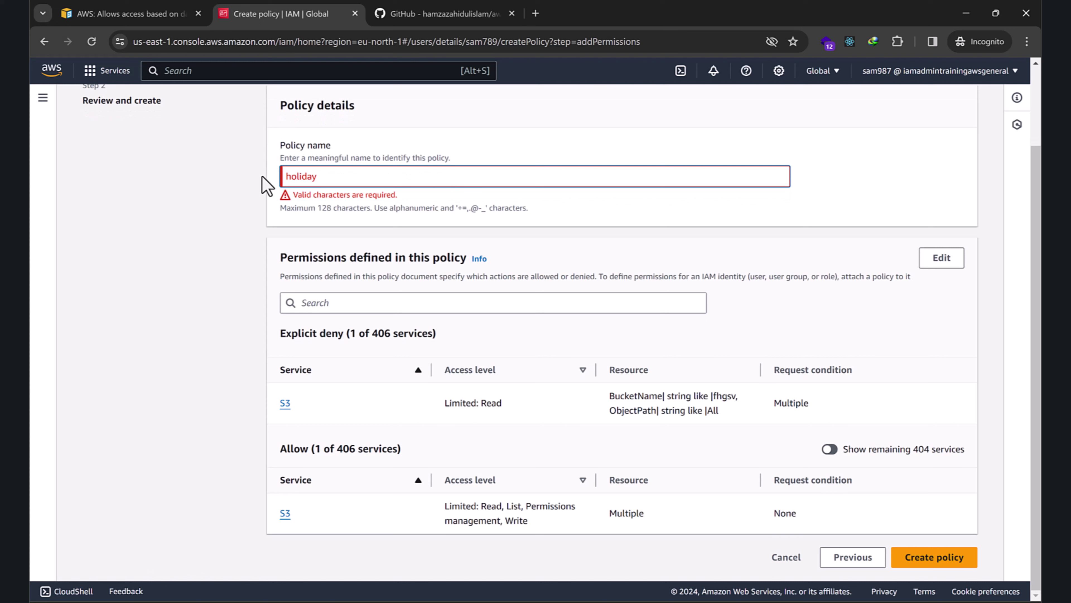
key(BackSpace)
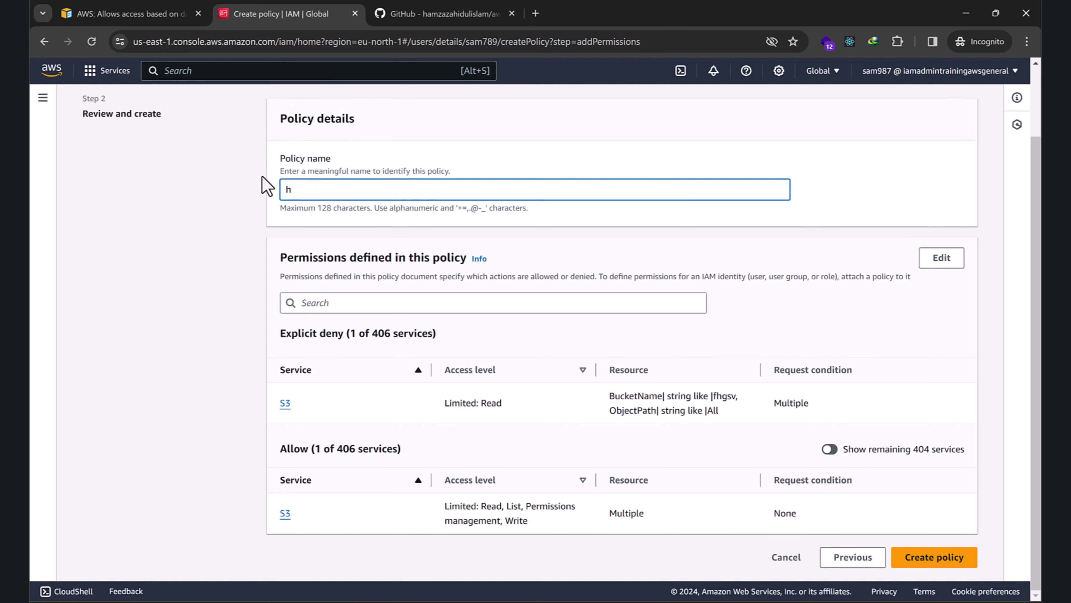
key(BackSpace)
text(s3)
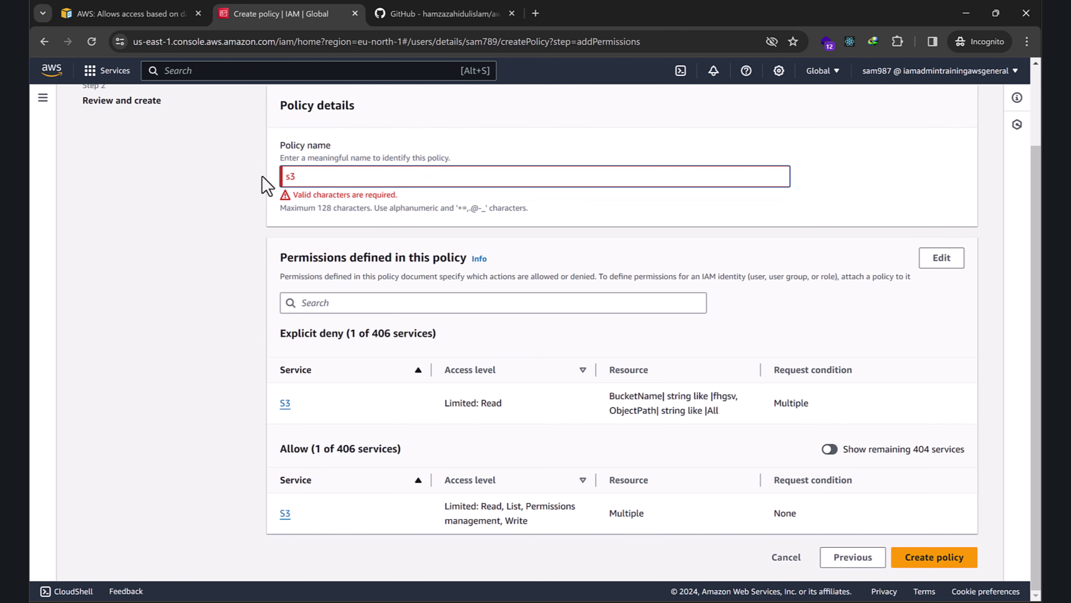
key(BackSpace)
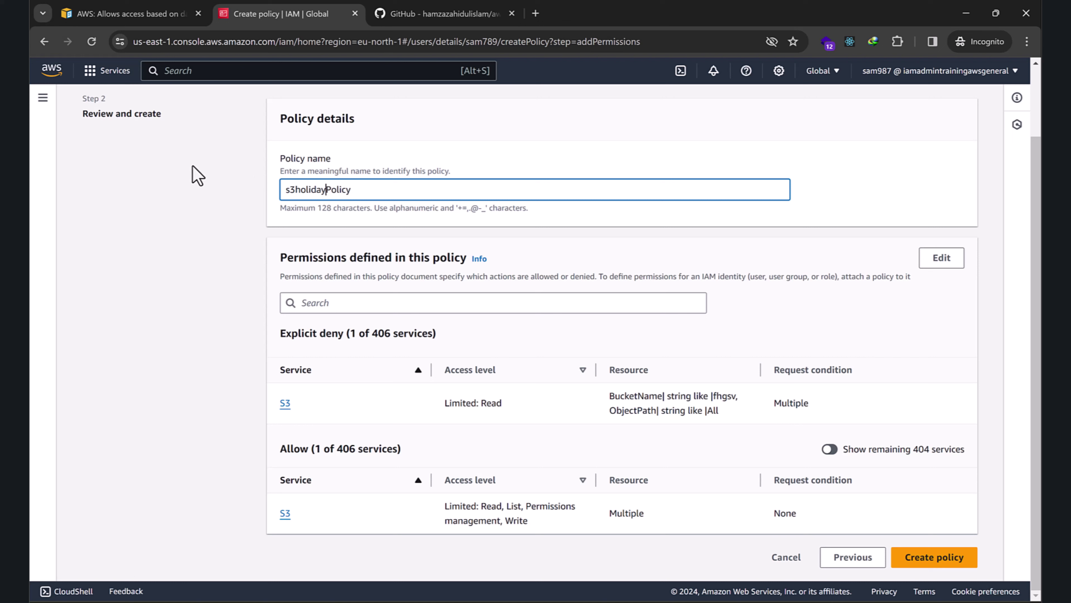
key(BackSpace)
text(H)
key(BackSpace)
text(S3H)
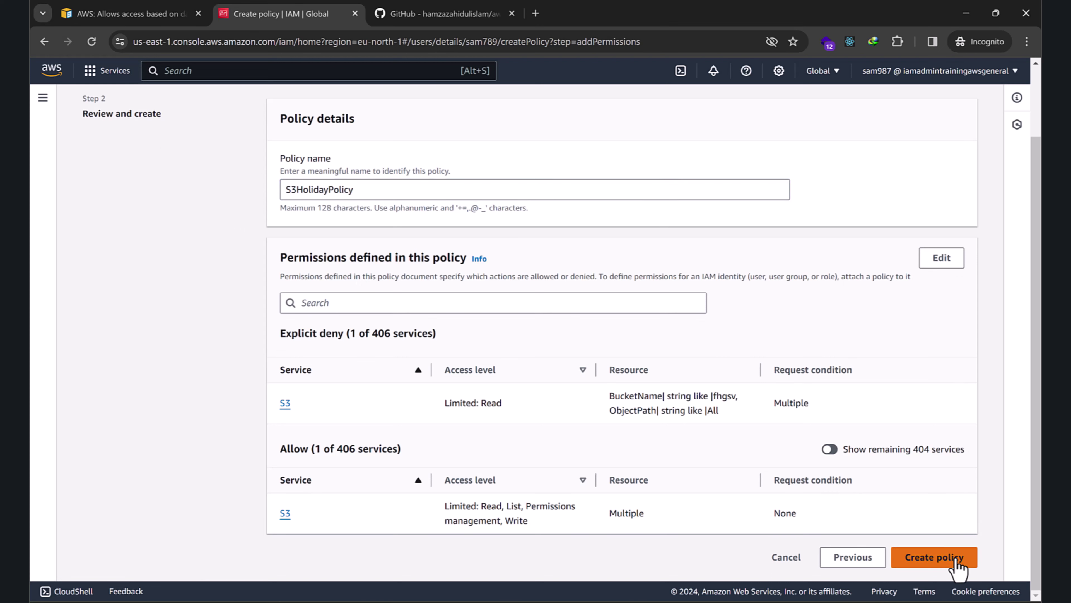
click(957, 566)
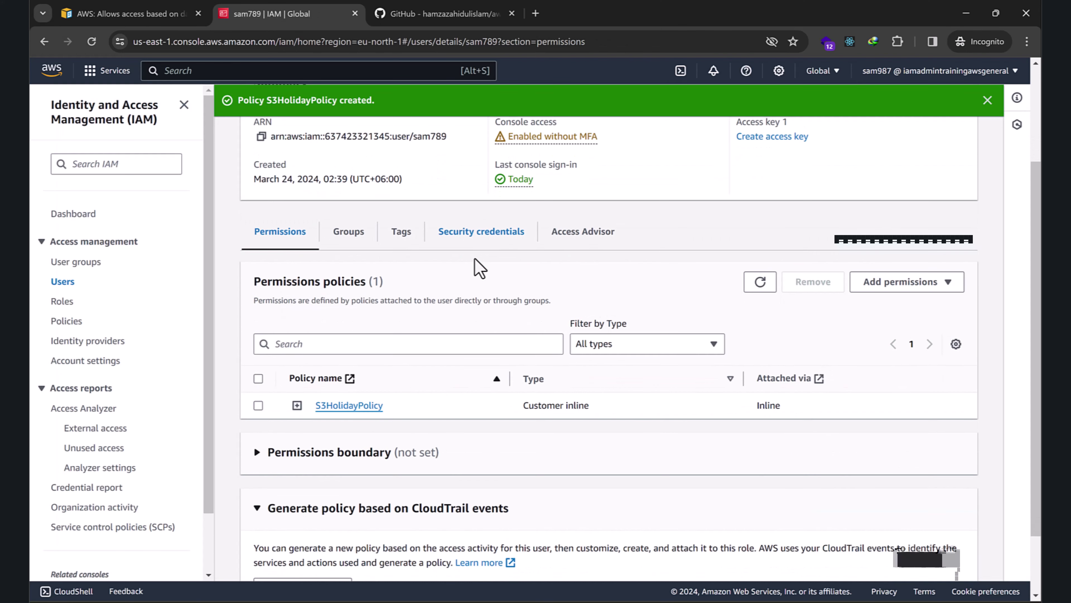
Expand S3HolidayPolicy in the user's permissions policies and review its JSON statements.
click(297, 405)
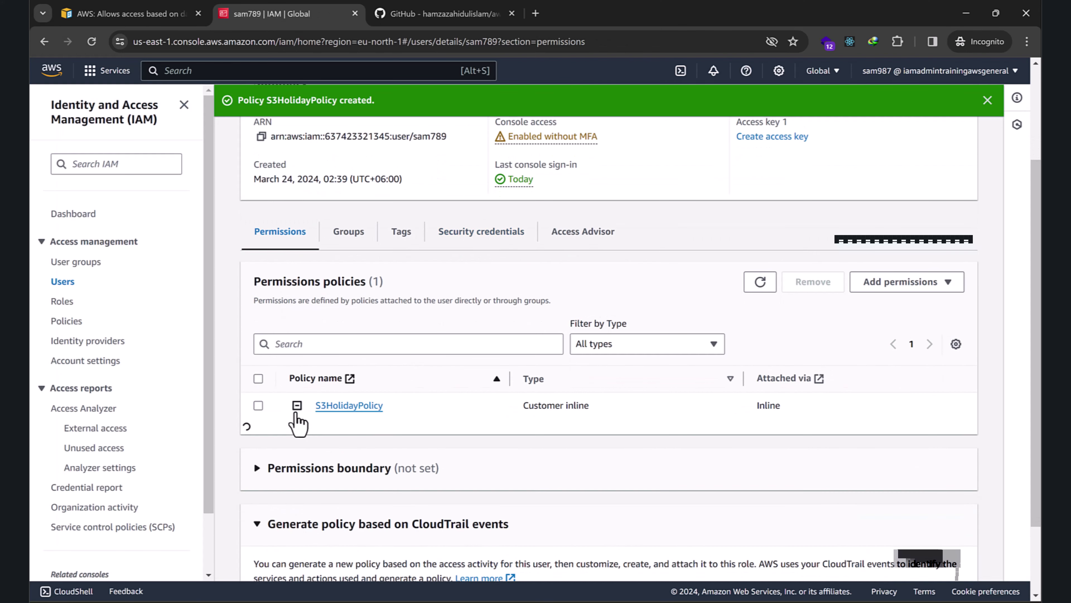
scroll(509, 376, down, 6)
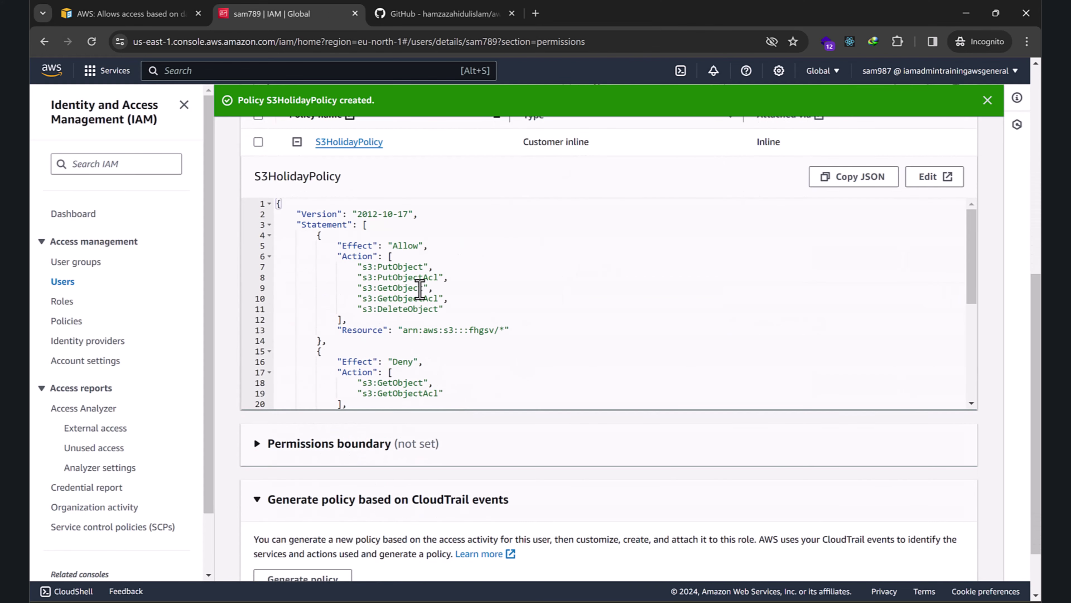
scroll(417, 289, down, 2)
scroll(433, 341, up, 8)
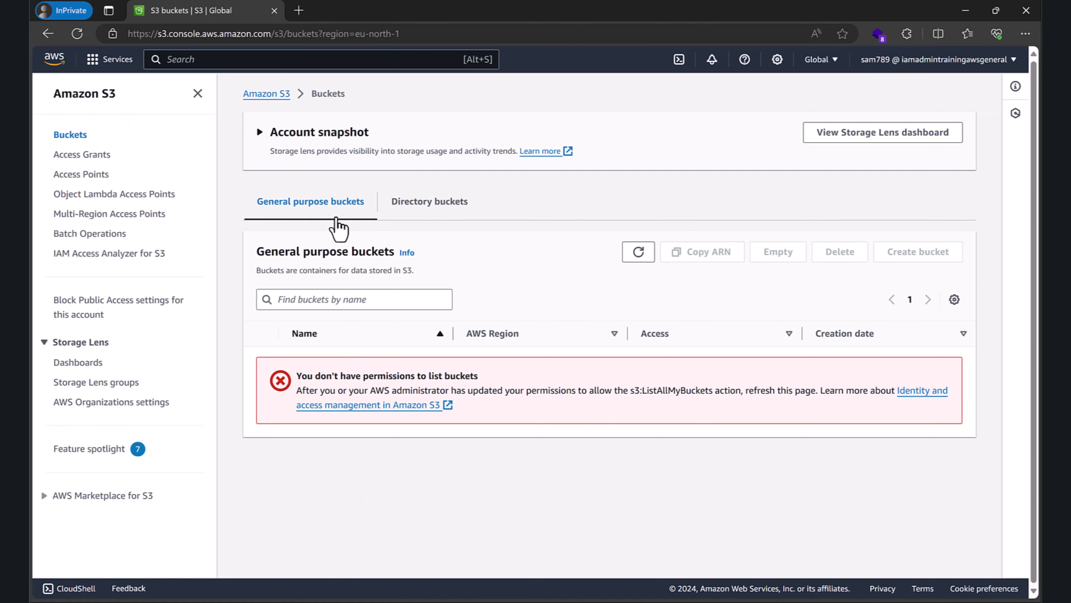
Switch to the test user's S3 console in Edge, open the iamadmintrainingawsgeneral folder in the fhgsv bucket, and select its WhatsApp image.
click(345, 213)
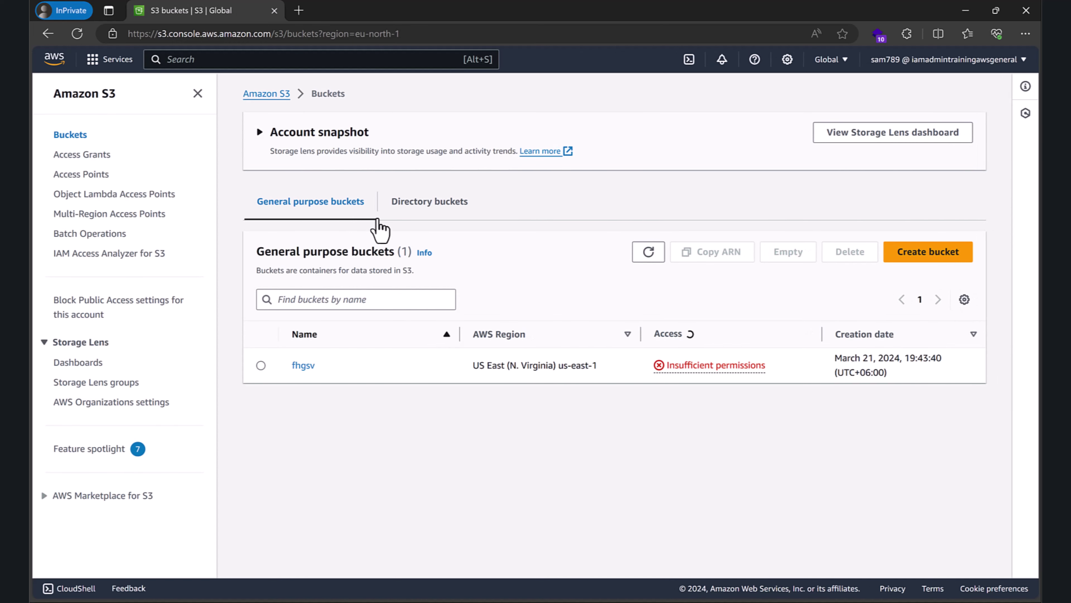
click(303, 363)
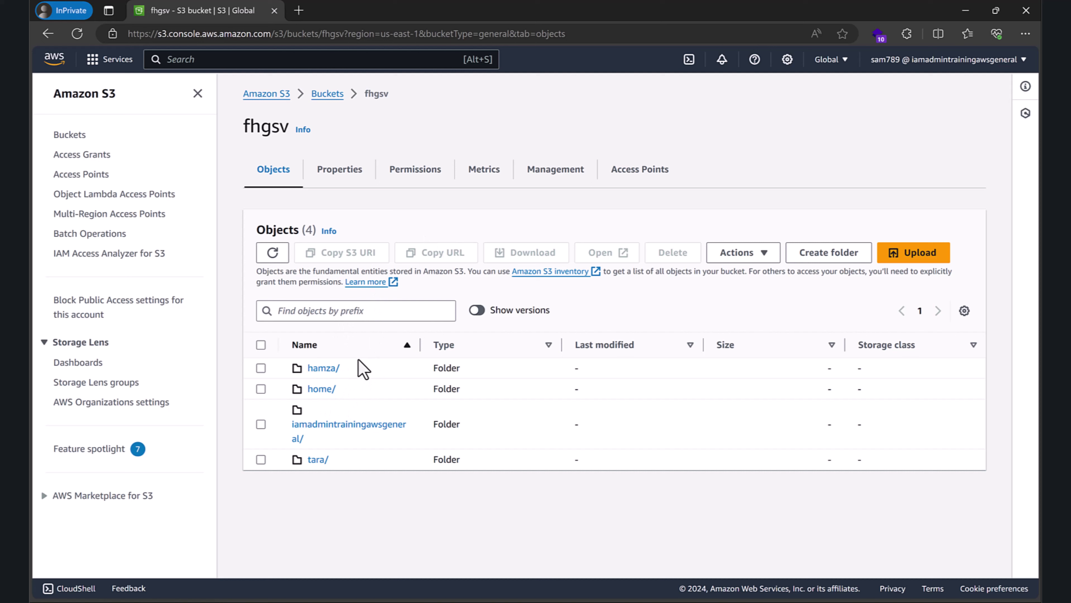
click(264, 424)
click(263, 424)
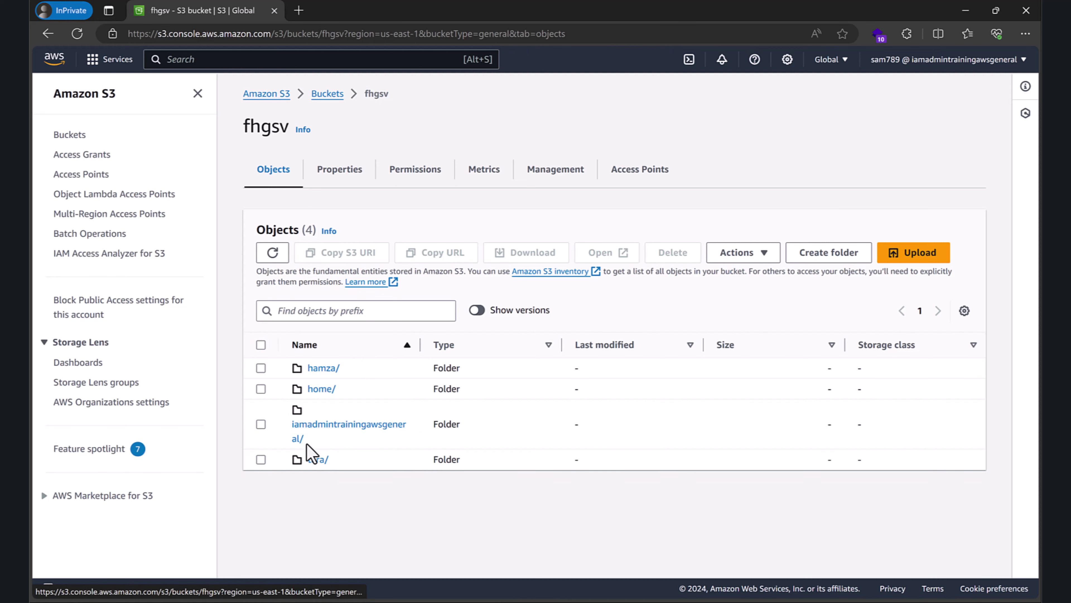
click(312, 434)
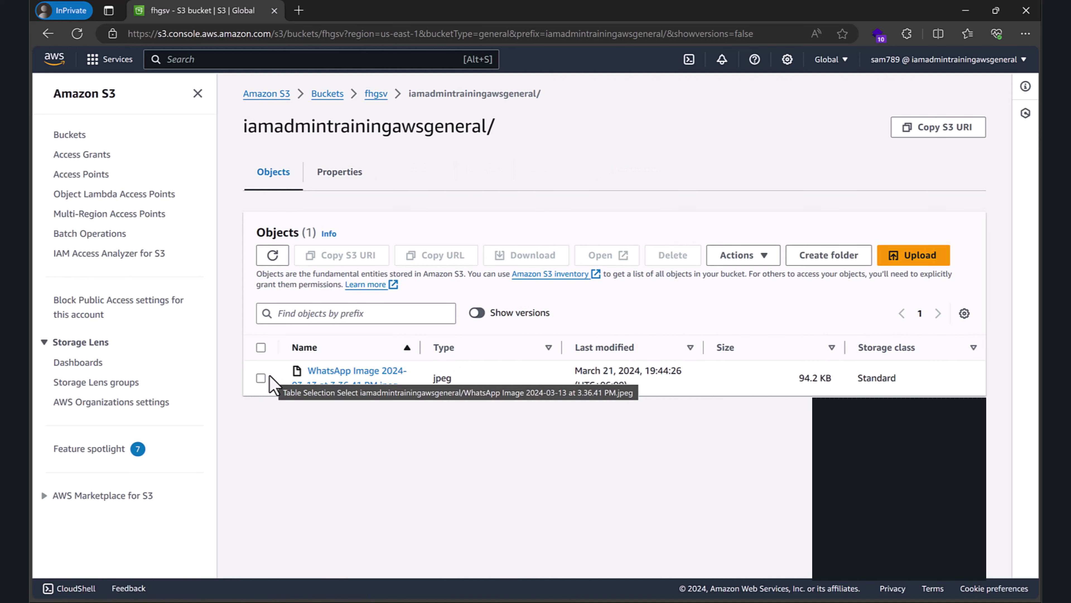
click(261, 378)
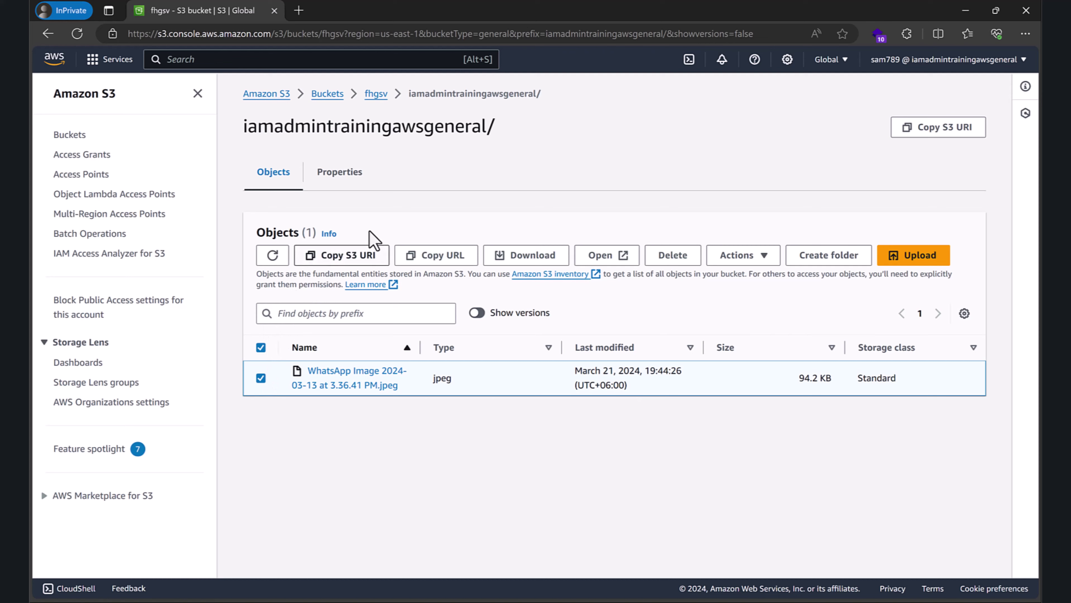
Switch to VS Code and review the allowed actions and the Deny statement's actions, resource and date condition in S3_custom_holiday_policy.json.
click(511, 591)
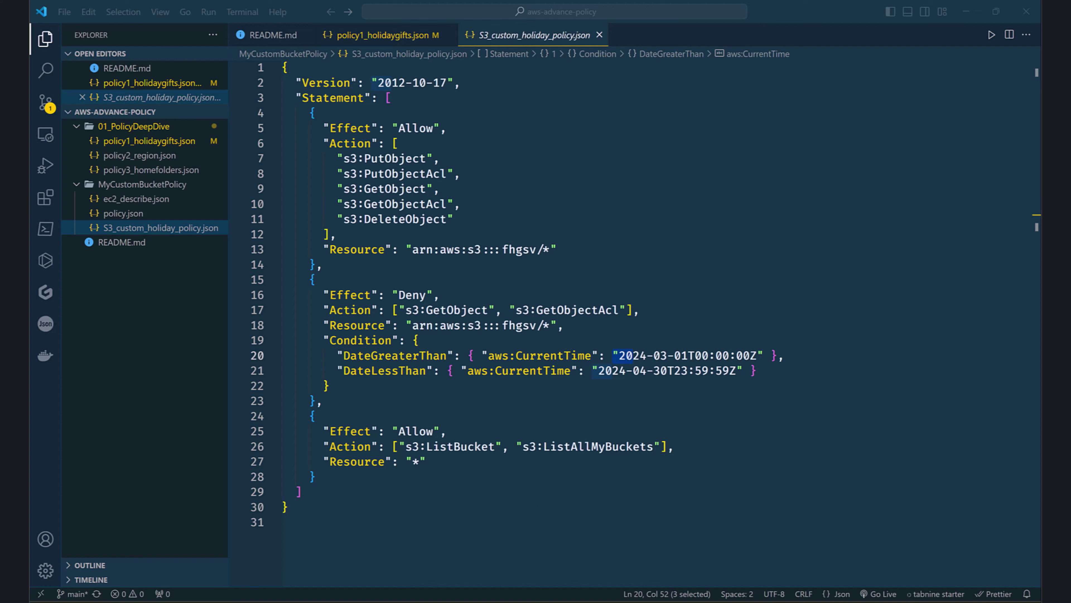
click(358, 169)
click(412, 204)
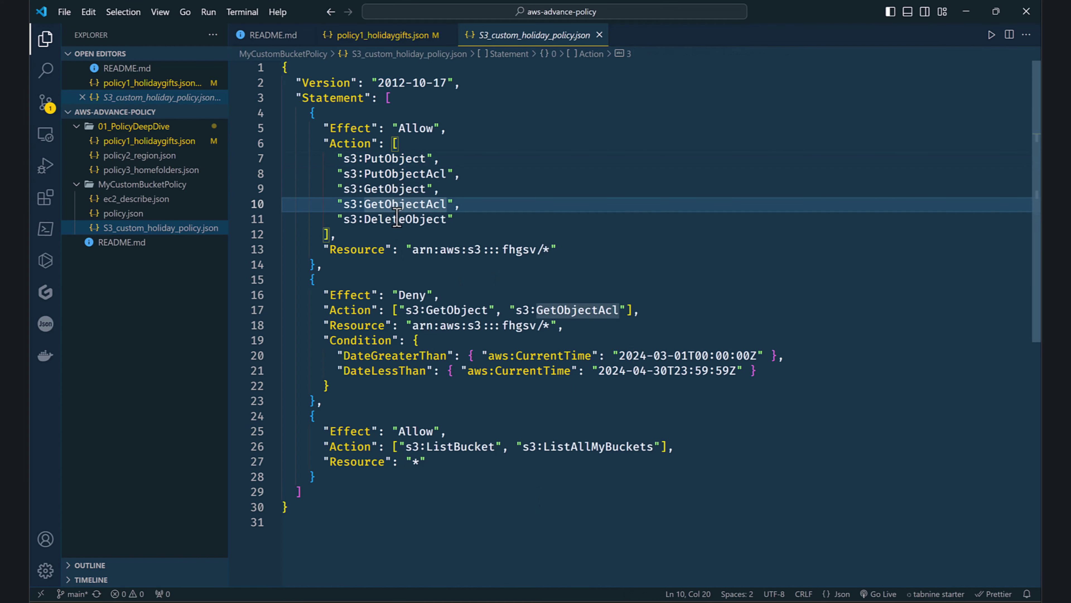
drag(397, 218, 370, 189)
click(330, 311)
drag(329, 311, 282, 312)
click(544, 325)
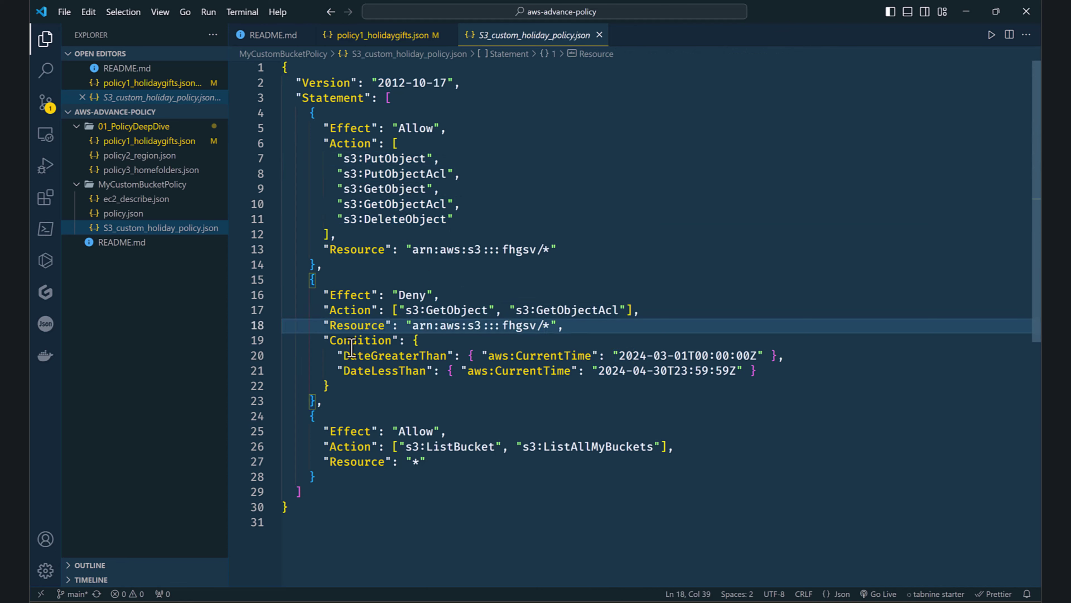
drag(327, 363, 531, 370)
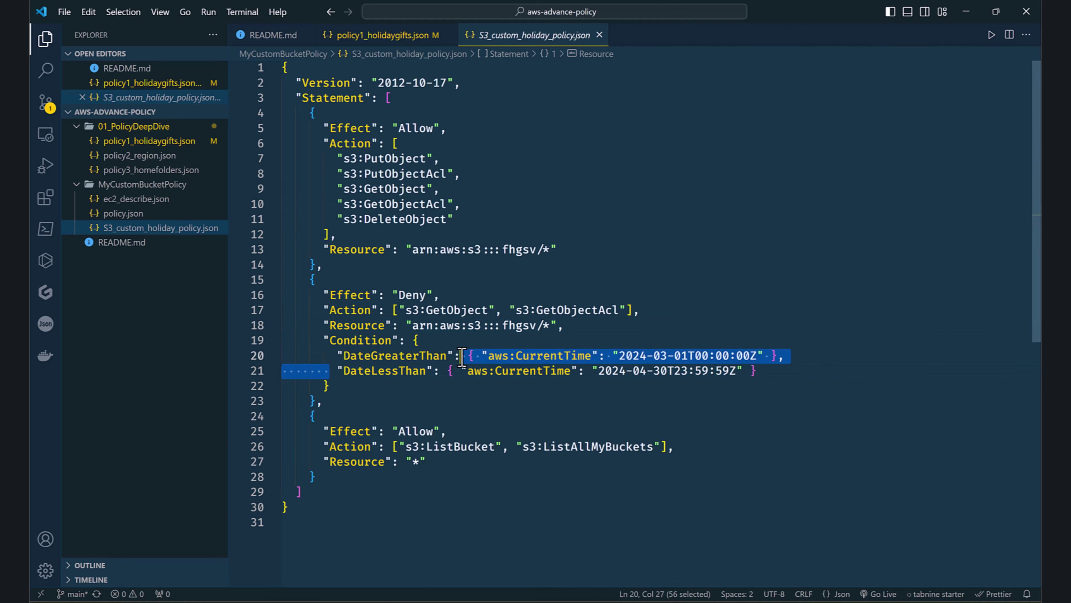
click(471, 355)
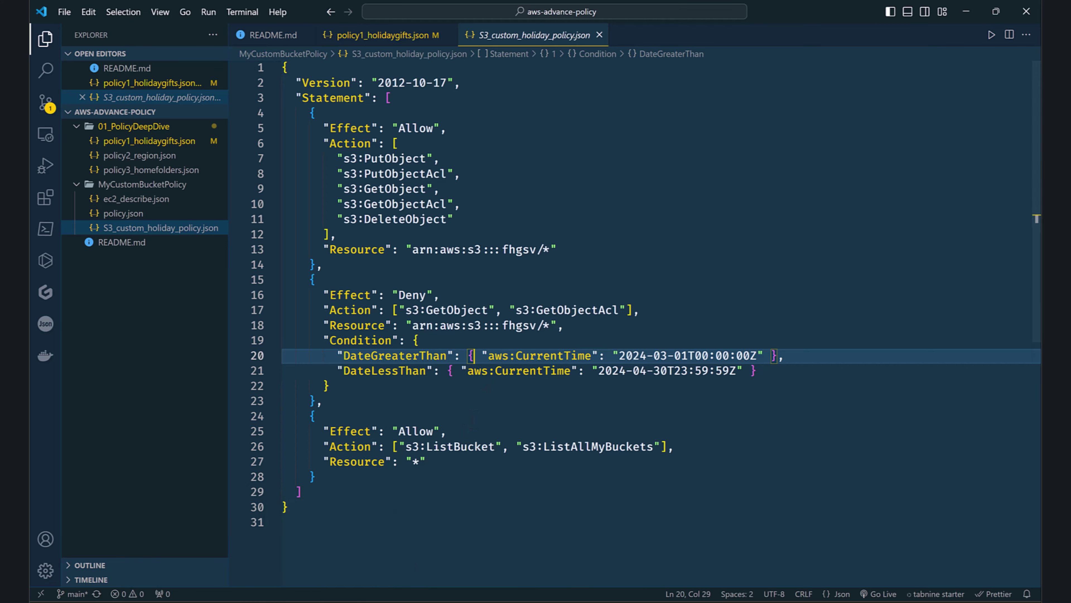
Return to Edge and search Bing for "cat images" in a new browser tab, showing the image results.
key(alt+Tab)
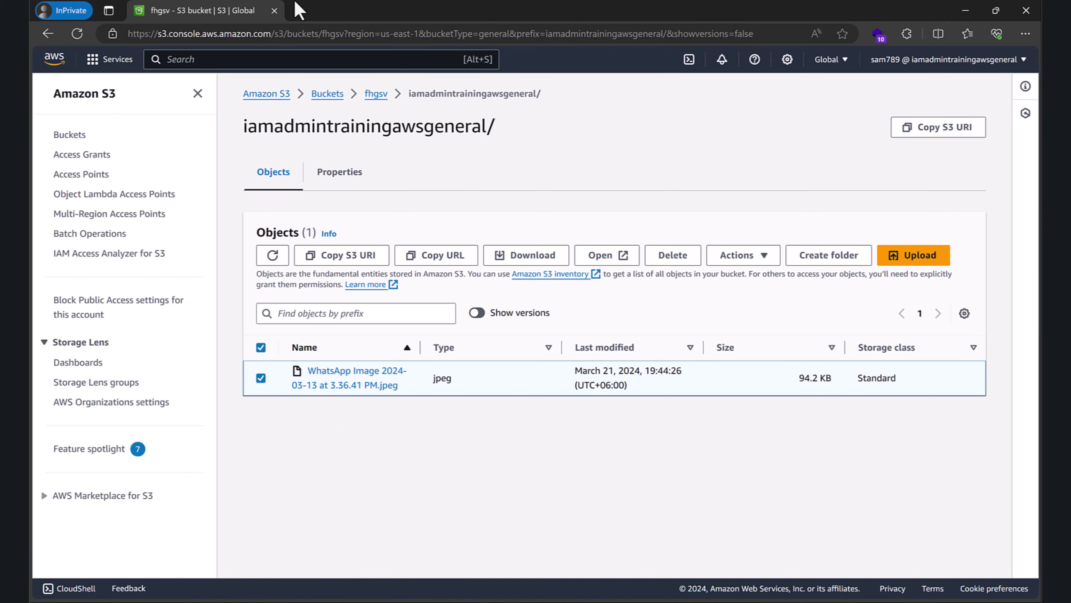
click(299, 10)
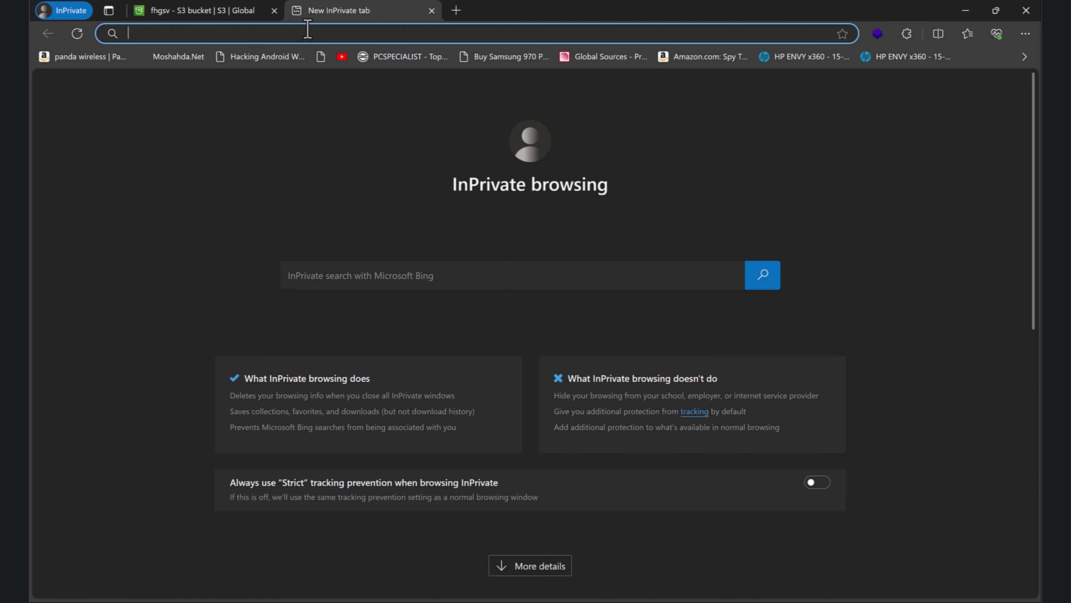
text(cat images)
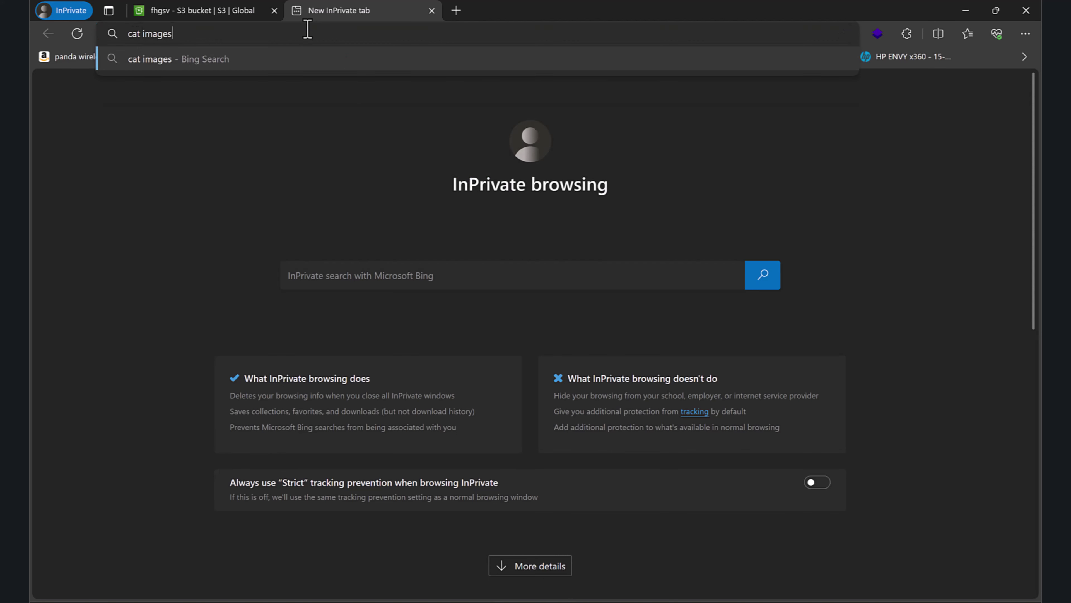
key(Return)
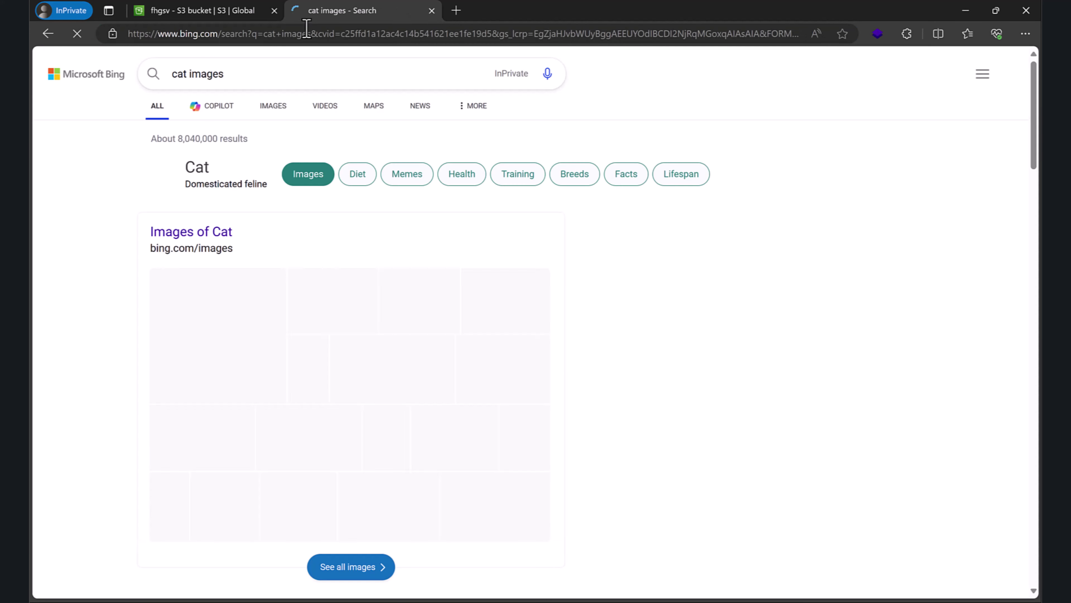
click(265, 101)
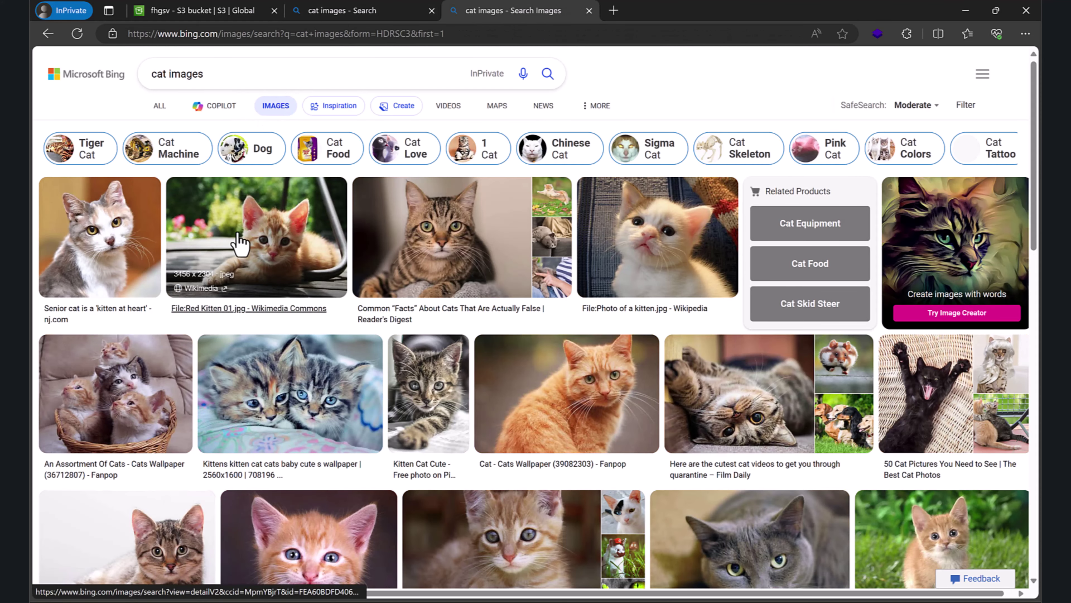
Open the Red Kitten image from Wikimedia Commons in its own tab and save it to Downloads as cat.jpg.
right_click(238, 244)
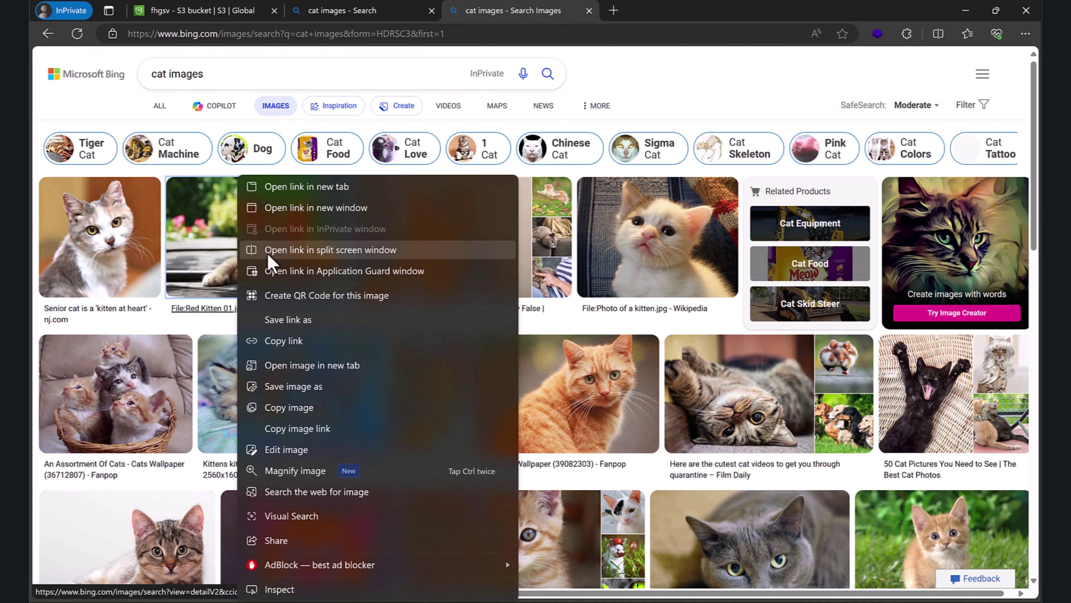
click(295, 365)
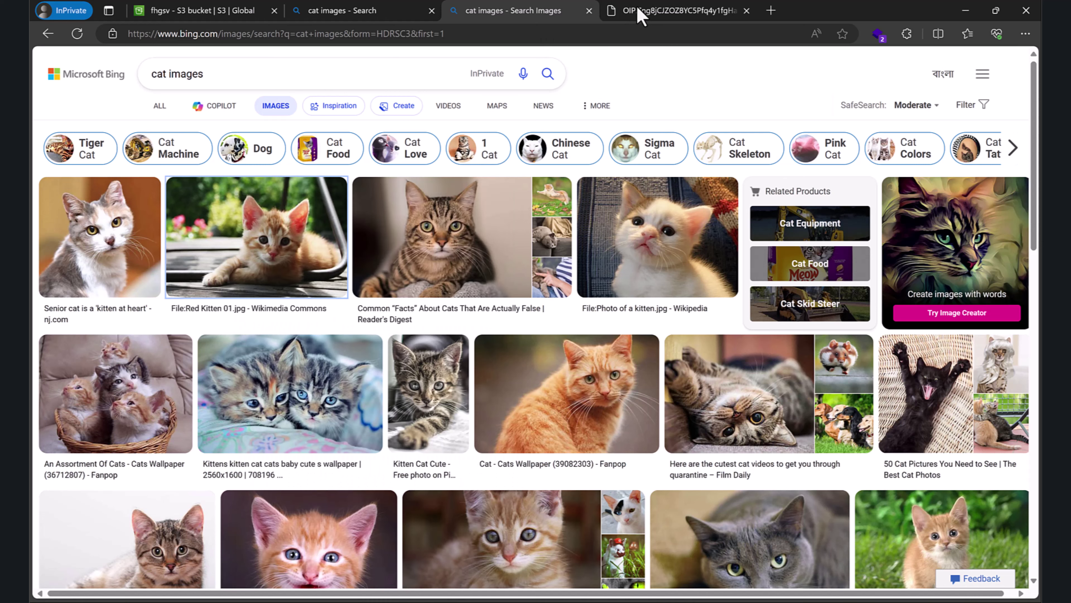
click(640, 13)
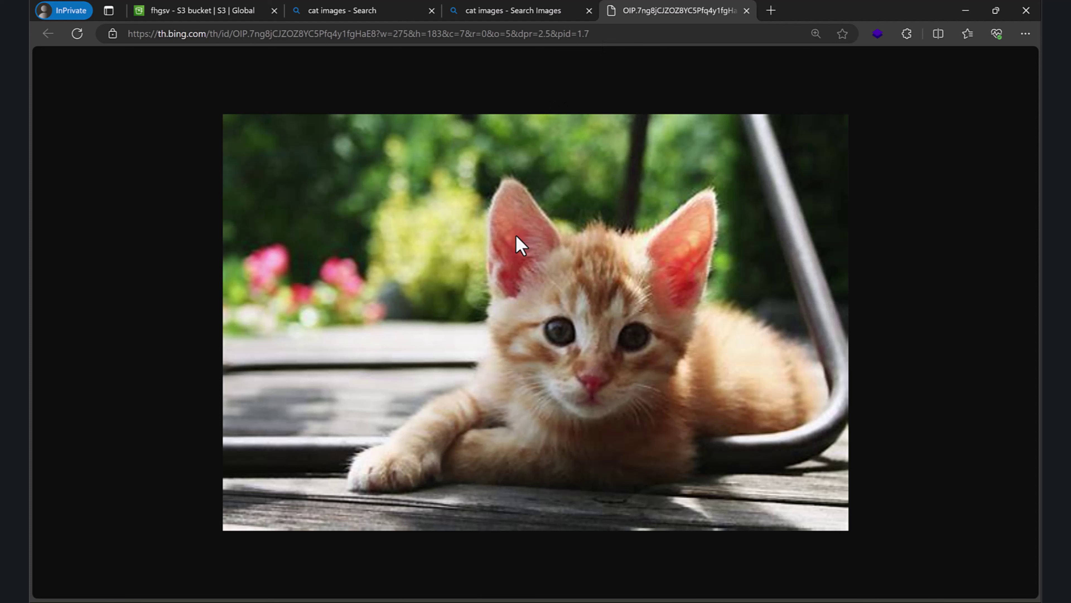
key(ctrl+s)
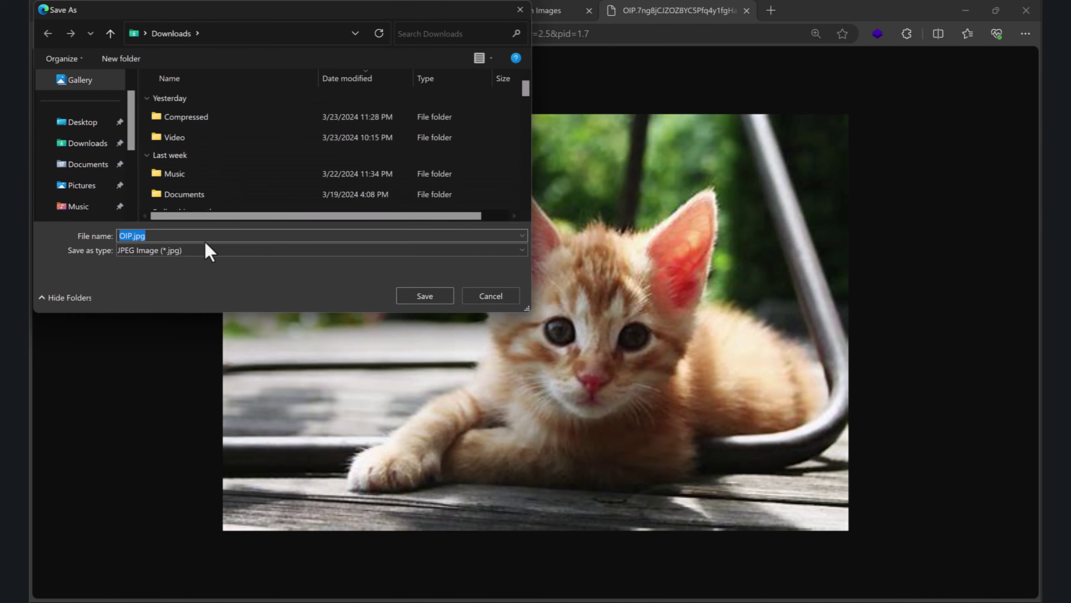
click(128, 236)
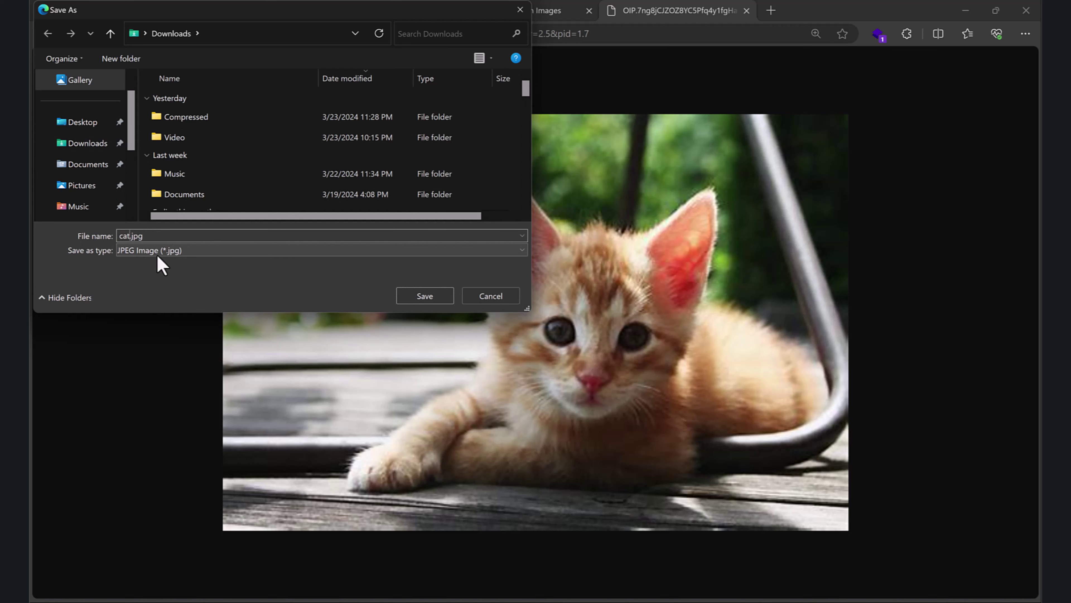
key(Return)
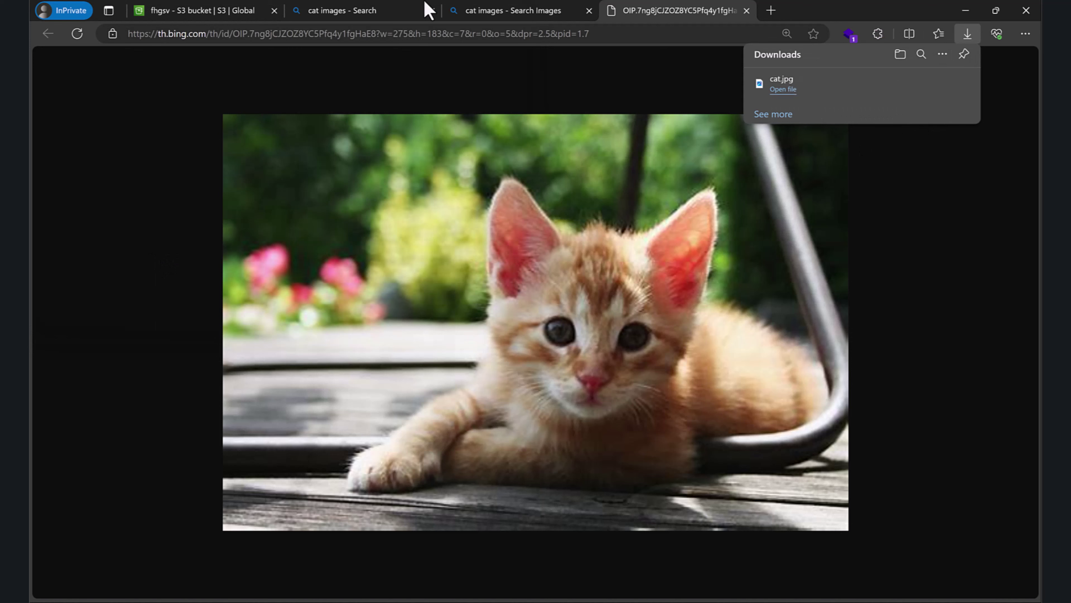
Return to the test user's S3 console, go to the fhgsv bucket root, and add cat.jpg from Downloads to a new upload.
click(233, 9)
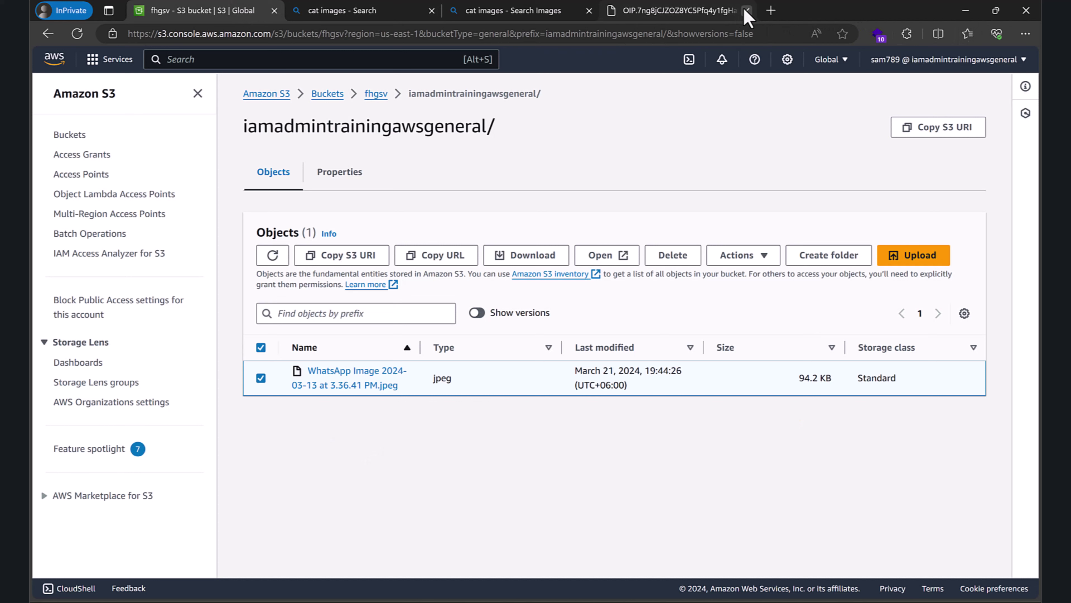
click(377, 94)
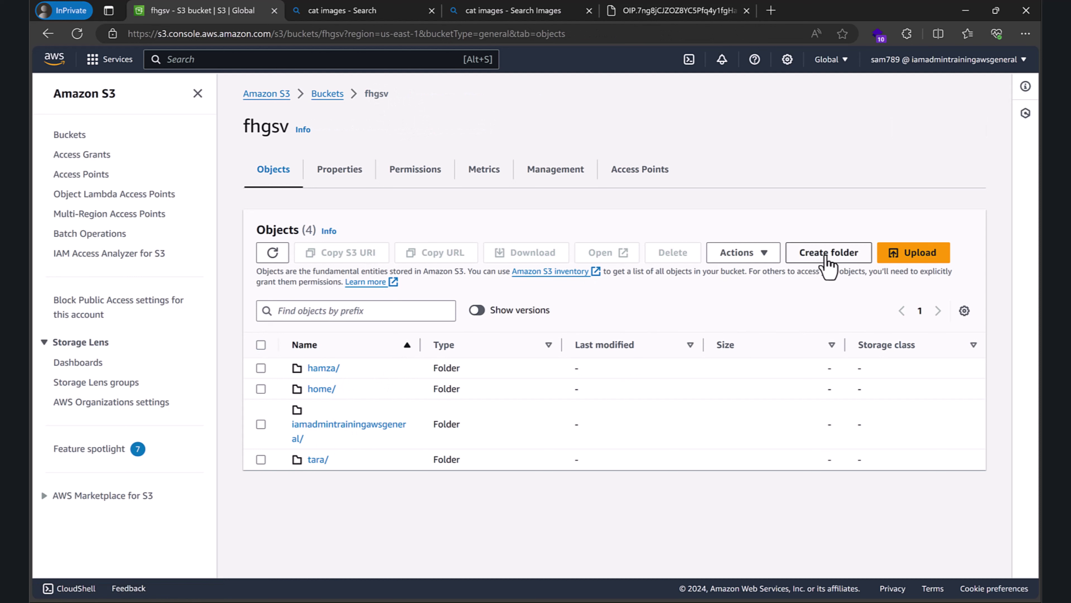
click(906, 256)
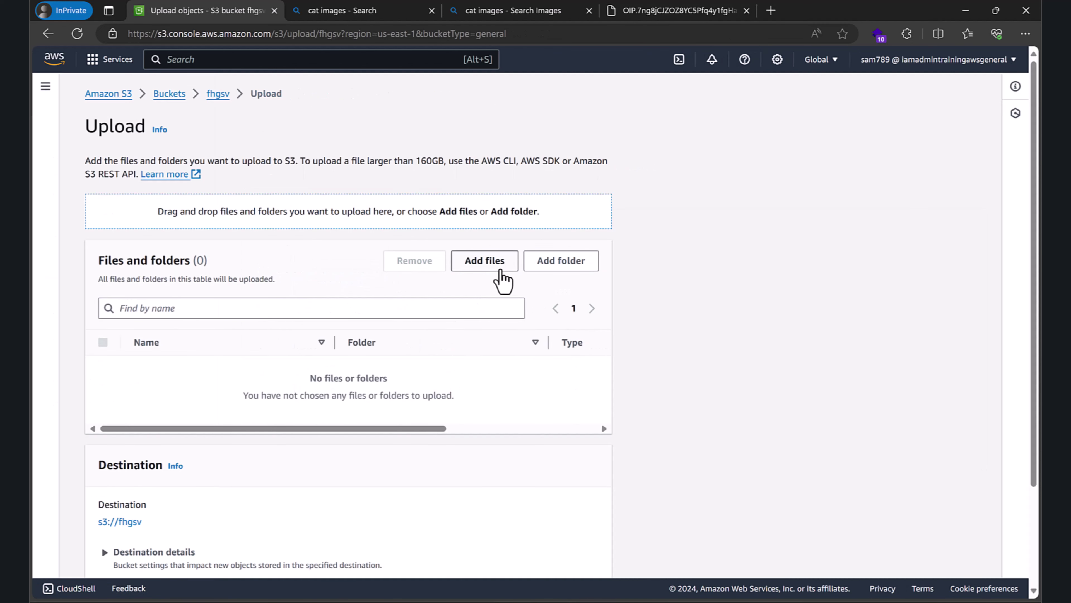
click(502, 271)
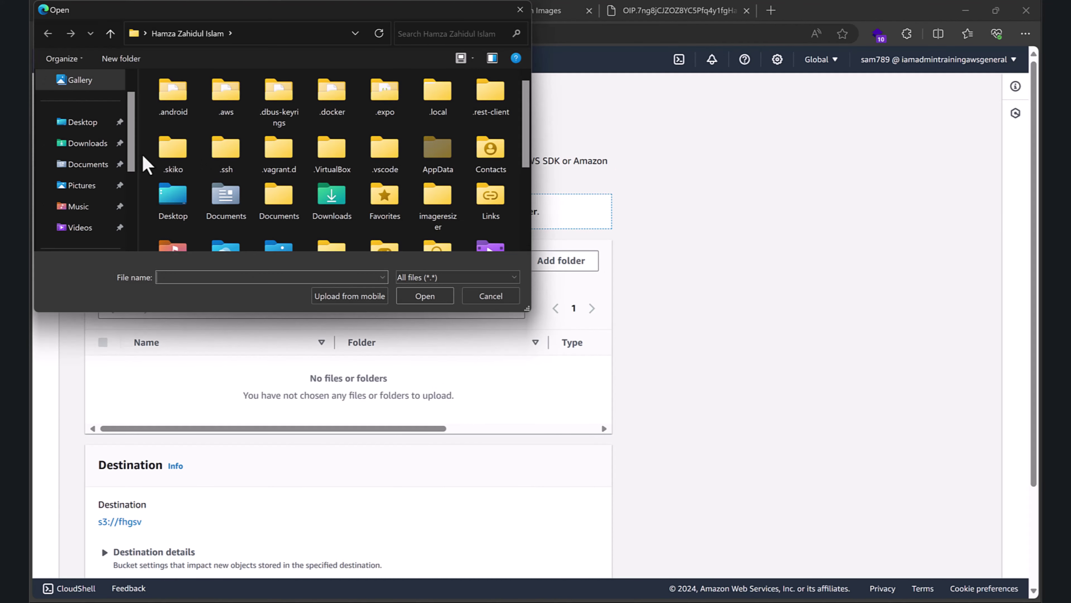
click(113, 144)
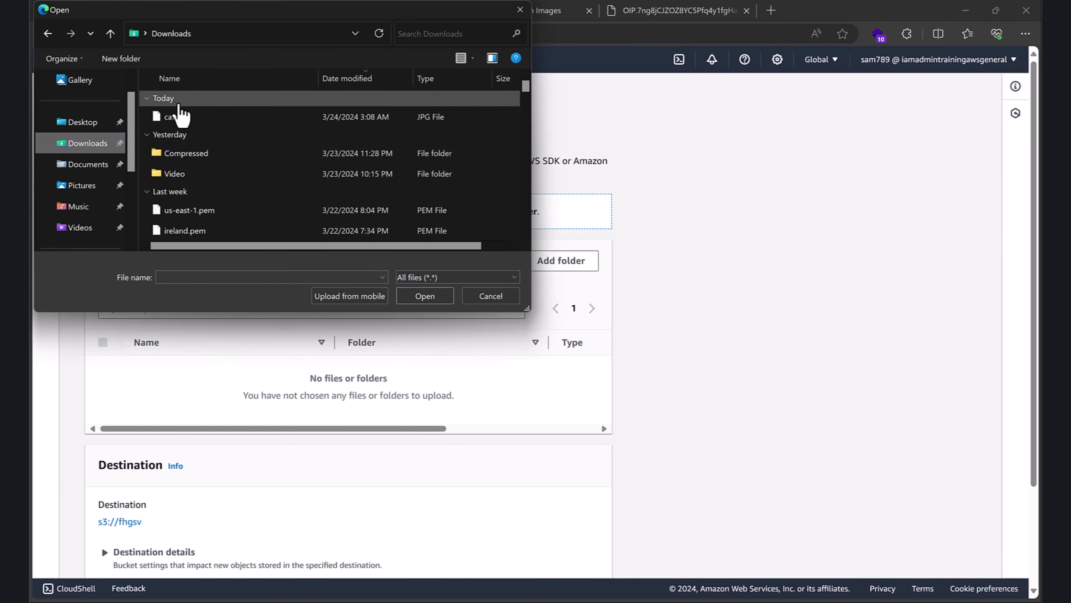
click(195, 115)
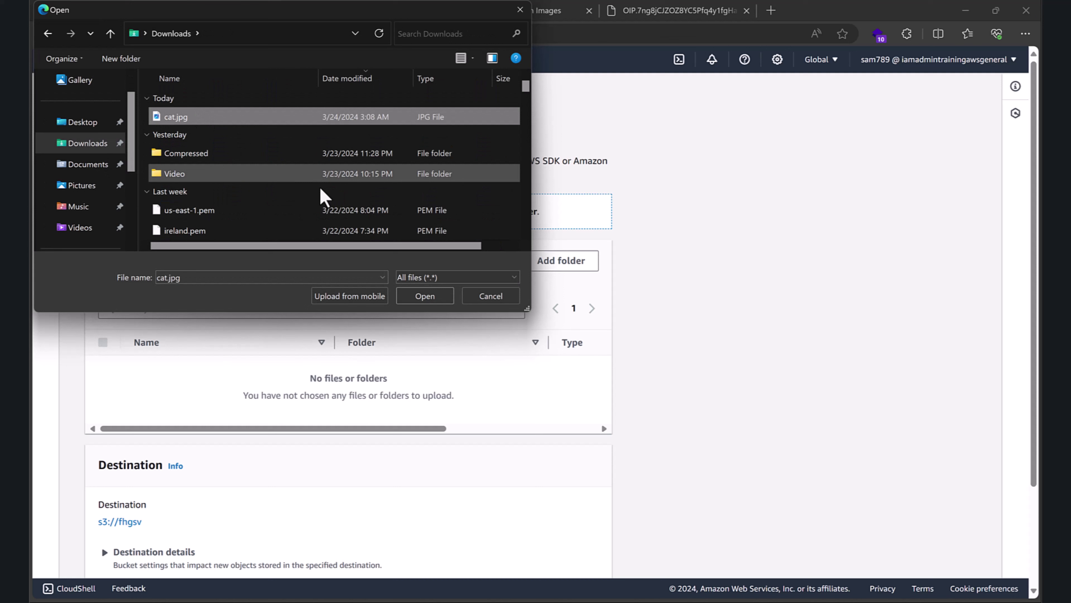
click(421, 296)
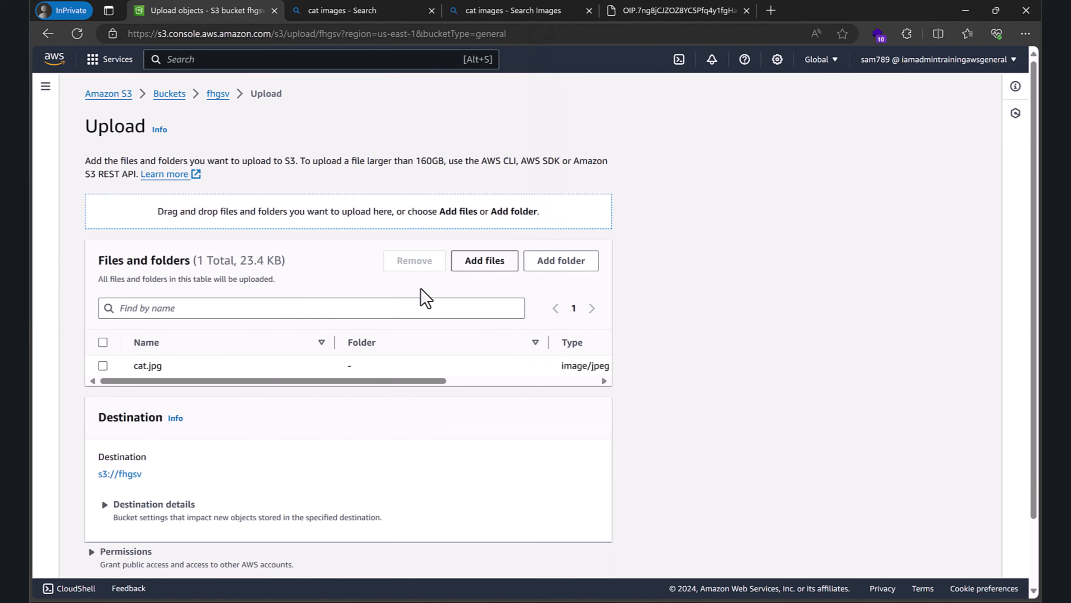
Upload cat.jpg to s3://fhgsv and close the upload status page.
scroll(270, 355, down, 5)
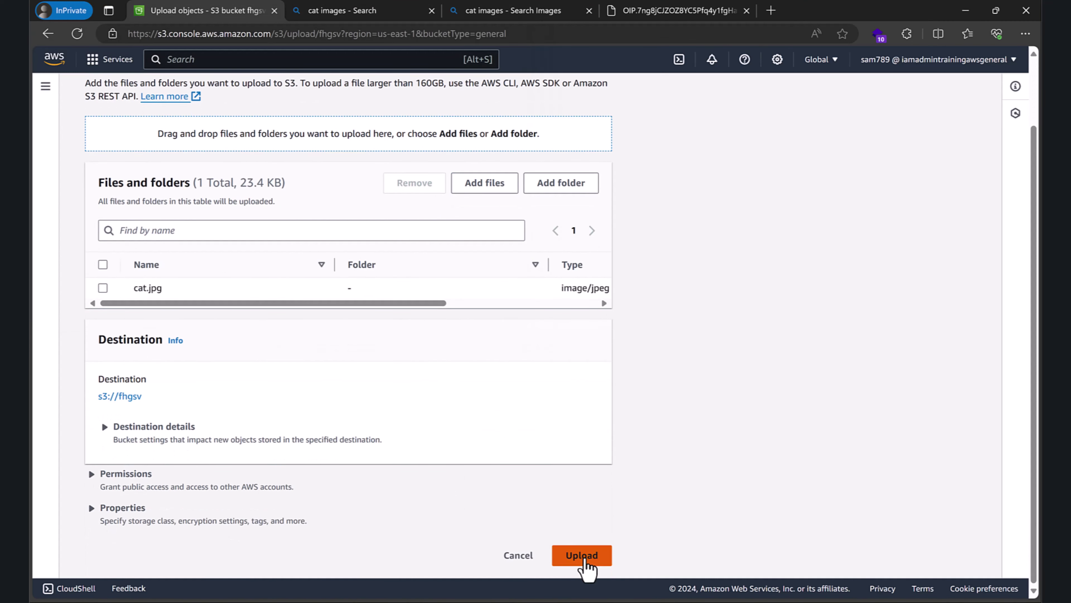
click(586, 557)
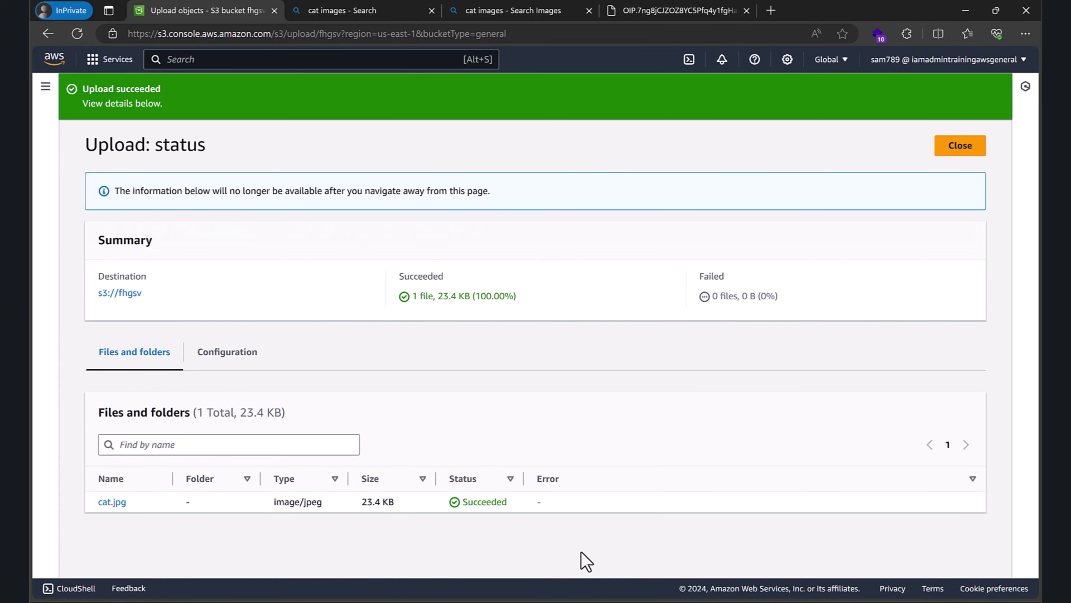
click(944, 147)
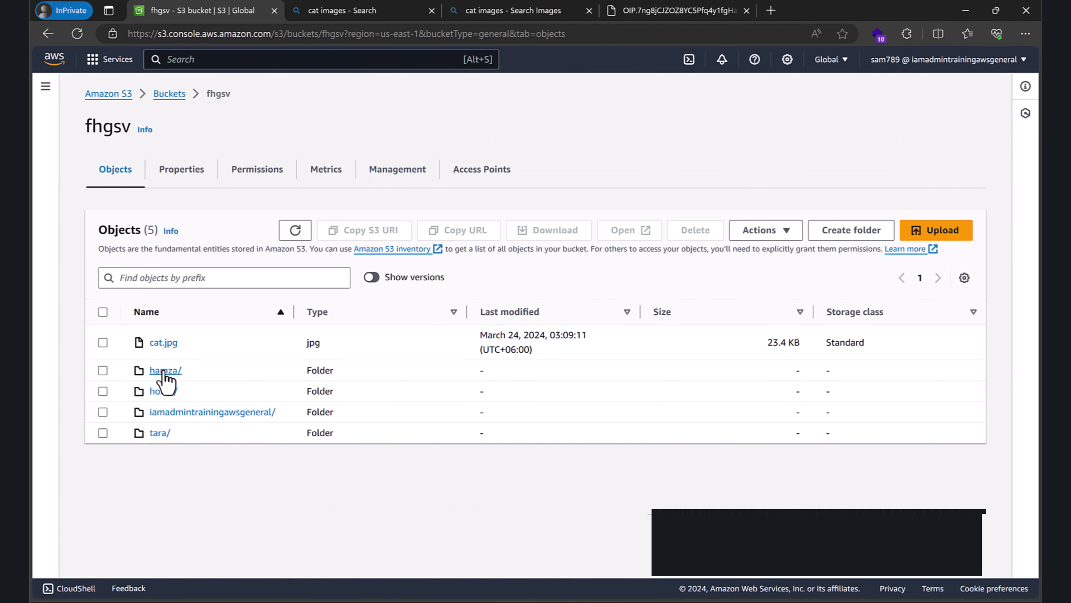
Try to open and download cat.jpg from the fhgsv bucket as the test user, and return to the bucket page.
click(103, 343)
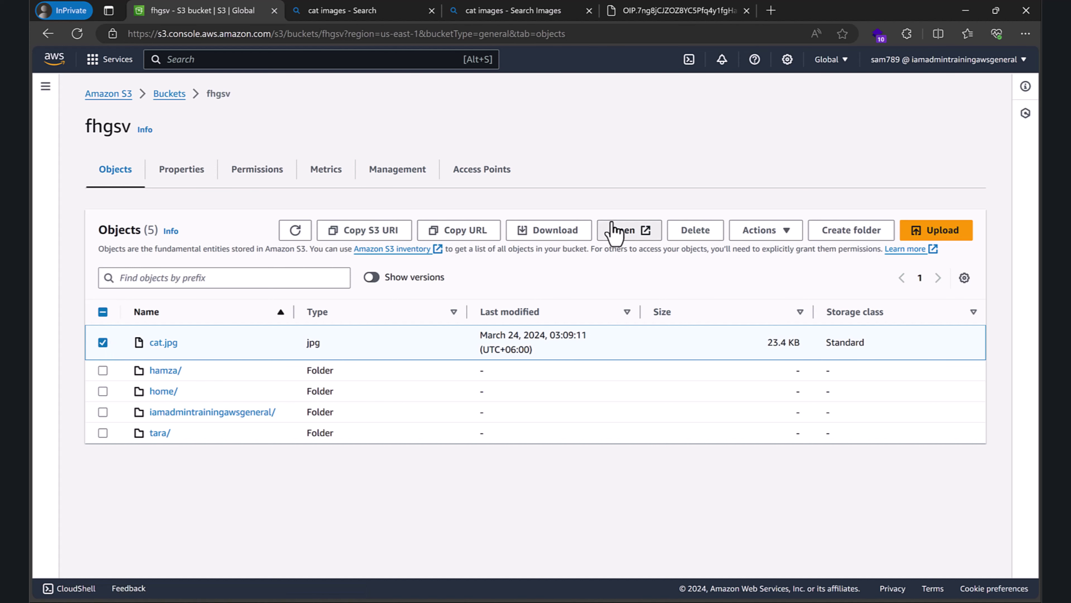
click(616, 231)
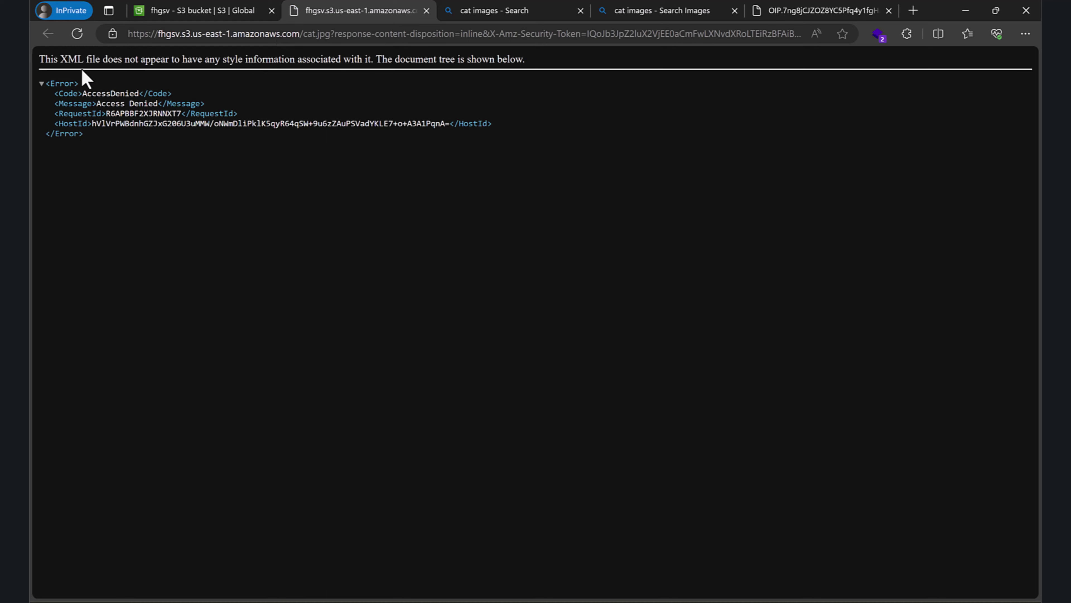
drag(83, 71, 253, 85)
click(224, 17)
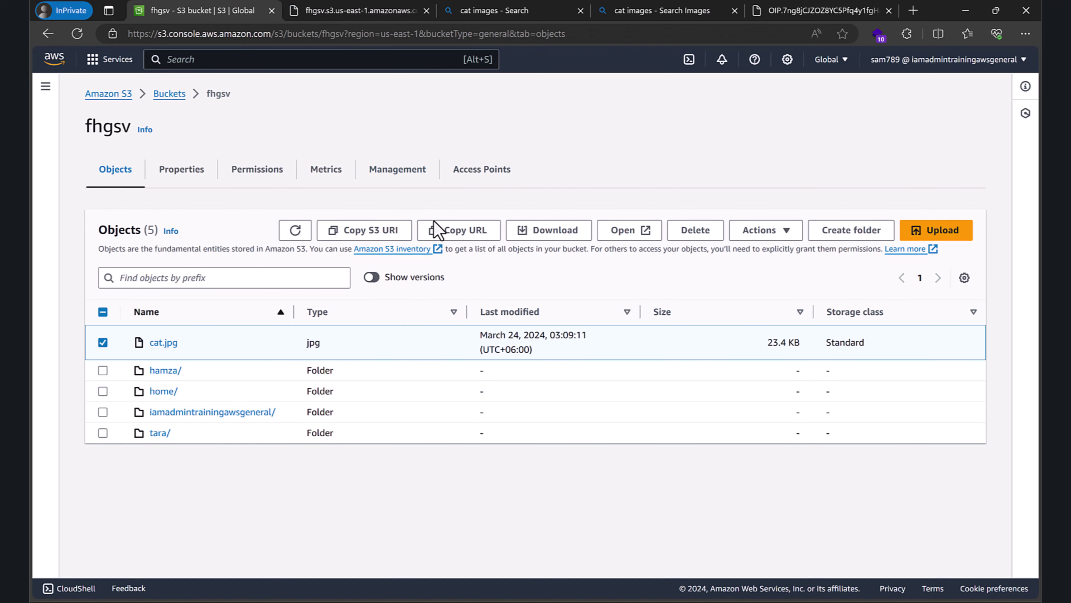
click(545, 232)
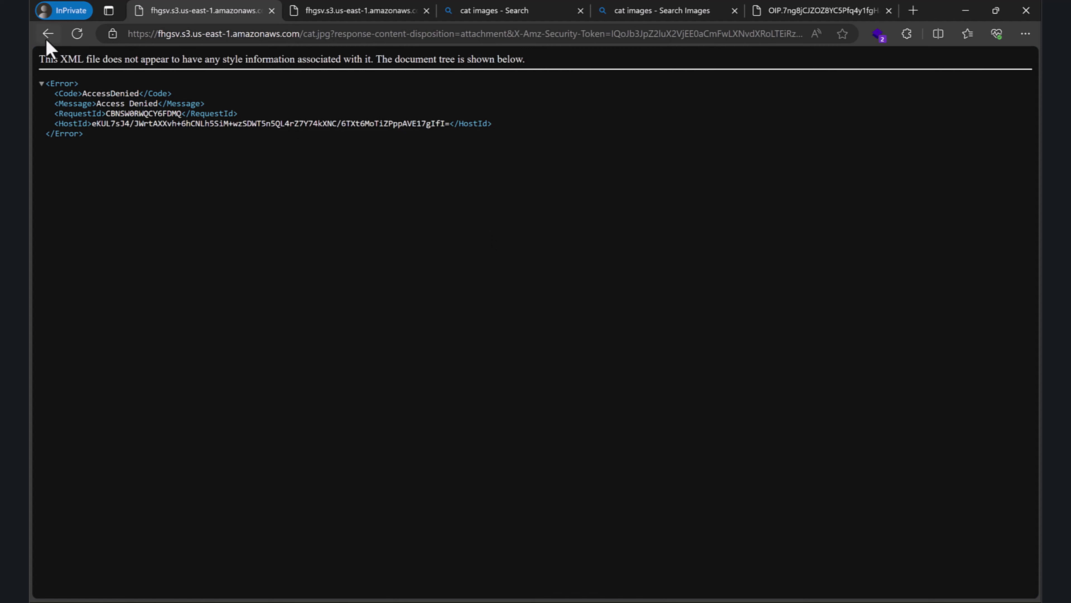
click(46, 40)
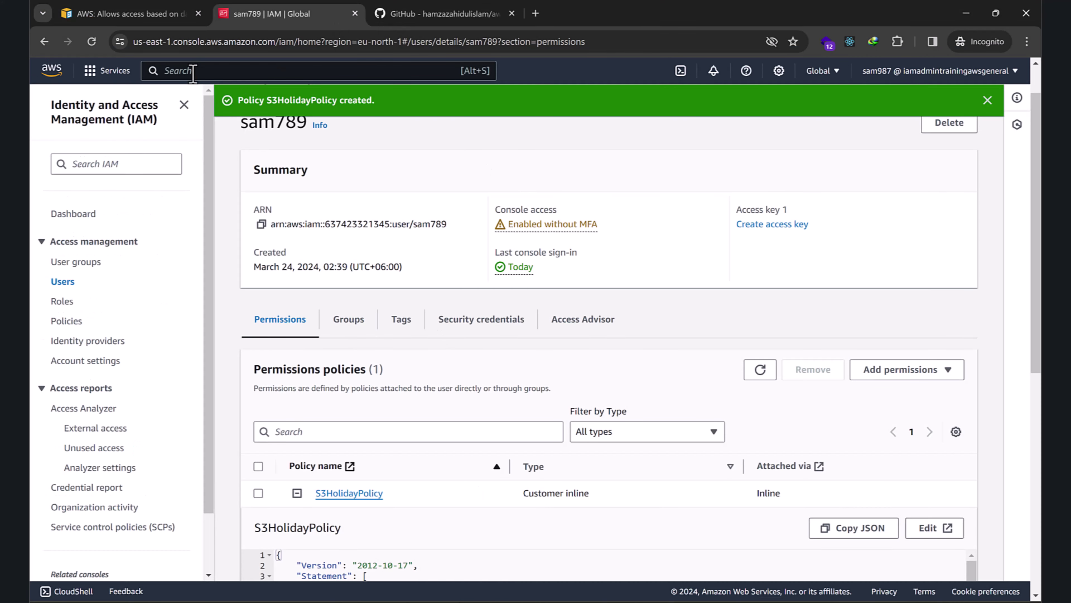
Switch to the administrator's Chrome window, search the AWS services for s3, and open the S3 console in a new tab.
click(108, 71)
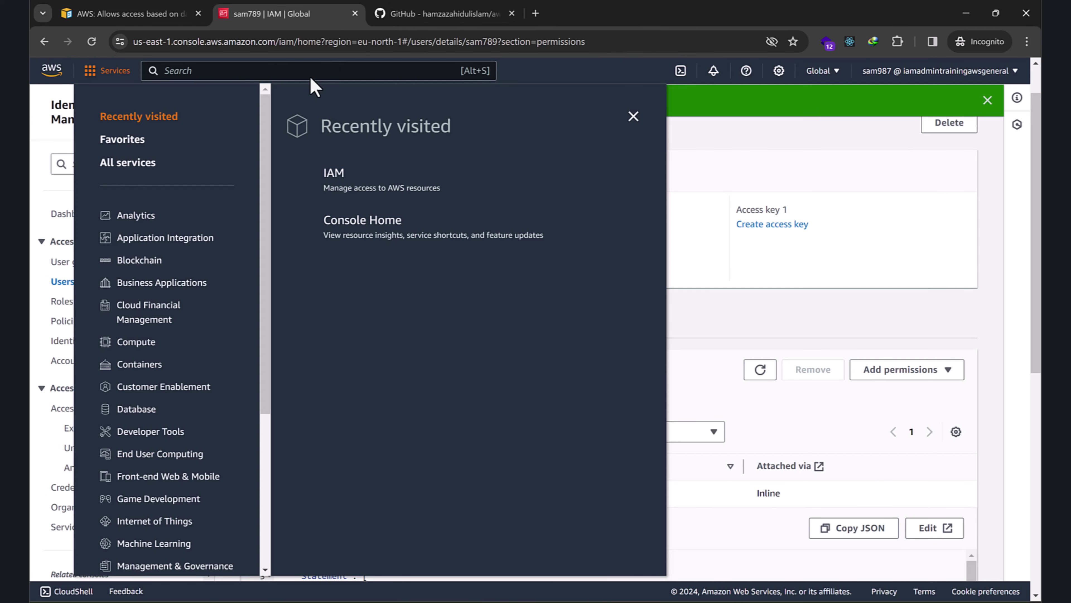
click(302, 71)
text(s3)
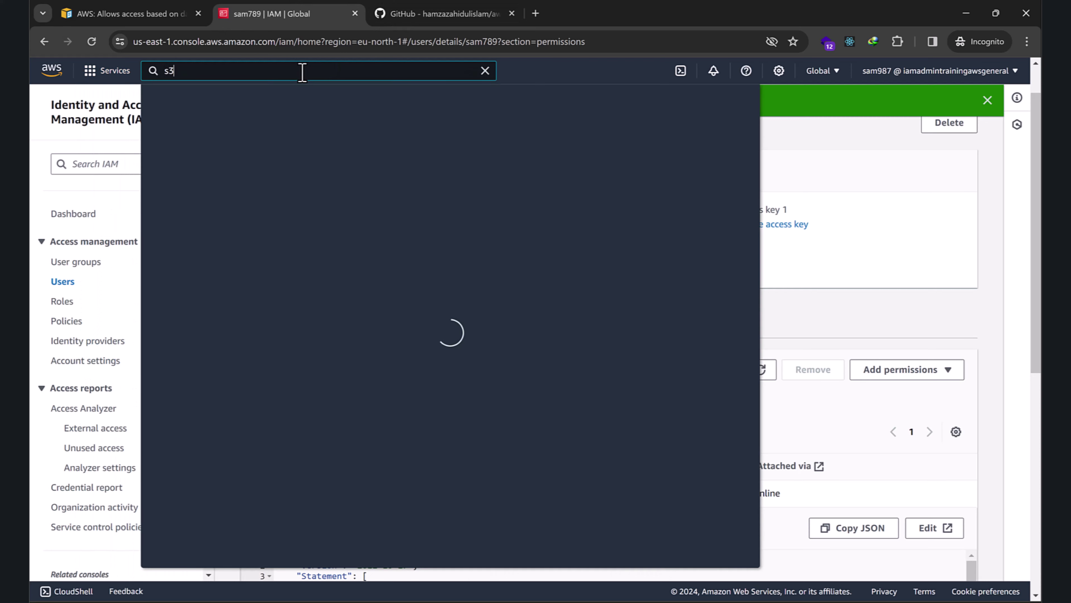
middle_click(350, 172)
click(438, 13)
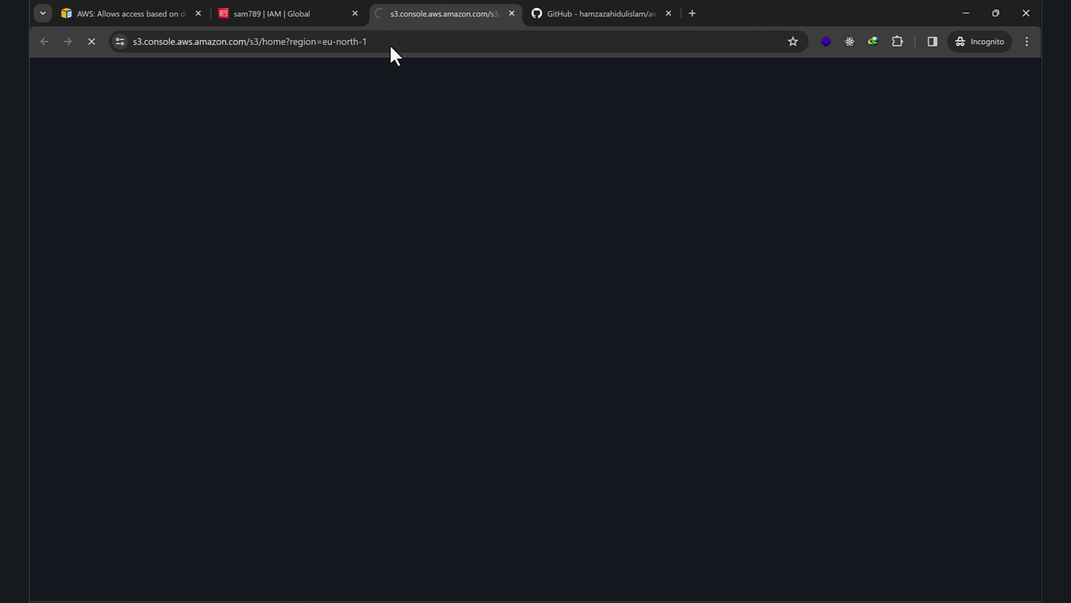
Switch to VS Code and review the statements in S3_custom_holiday_policy.json, dismissing the battery saver notification.
click(548, 10)
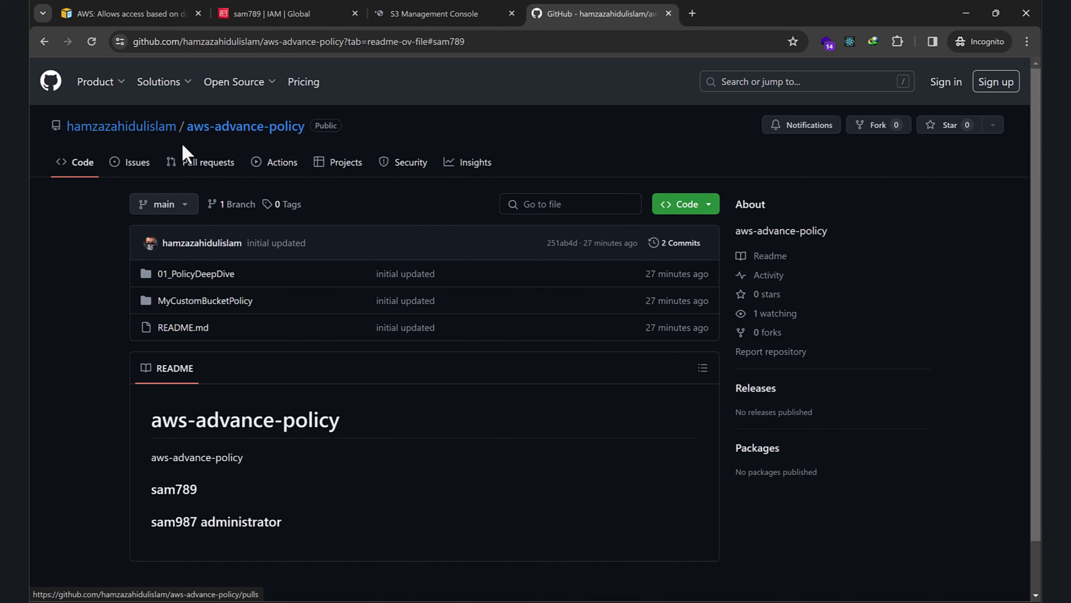
key(alt+Tab)
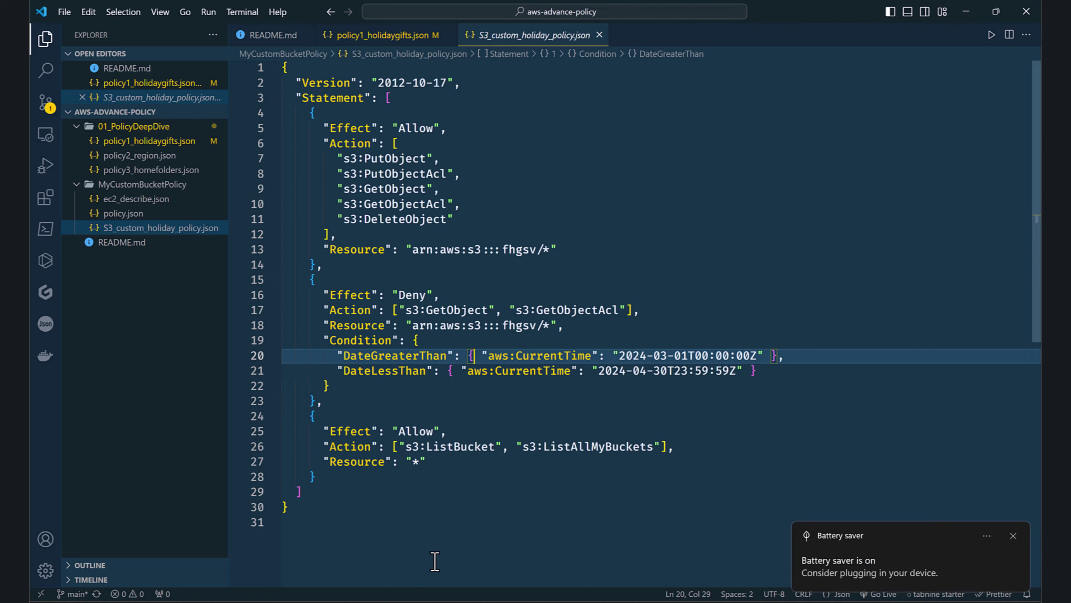
click(1013, 536)
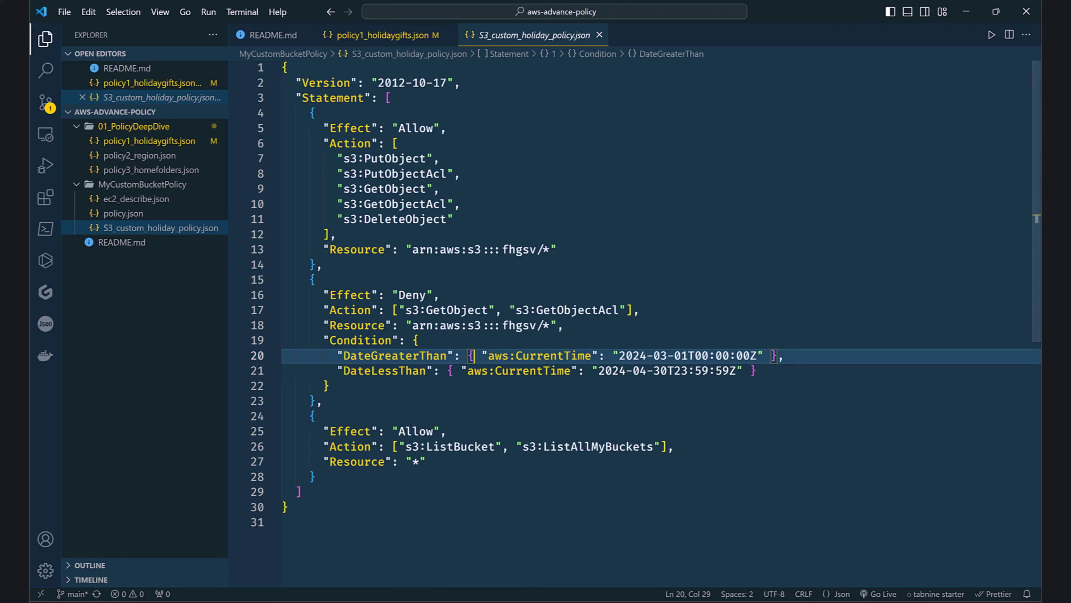
key(alt+Tab)
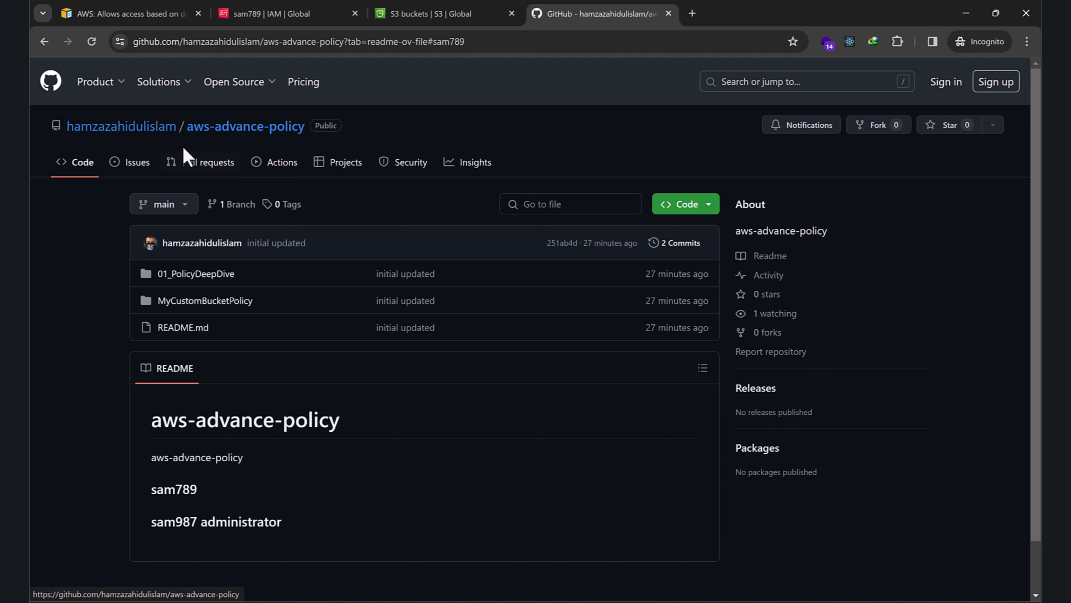
In the administrator's S3 console in Chrome, open the fhgsv bucket and open cat.jpg in its own tab.
click(444, 9)
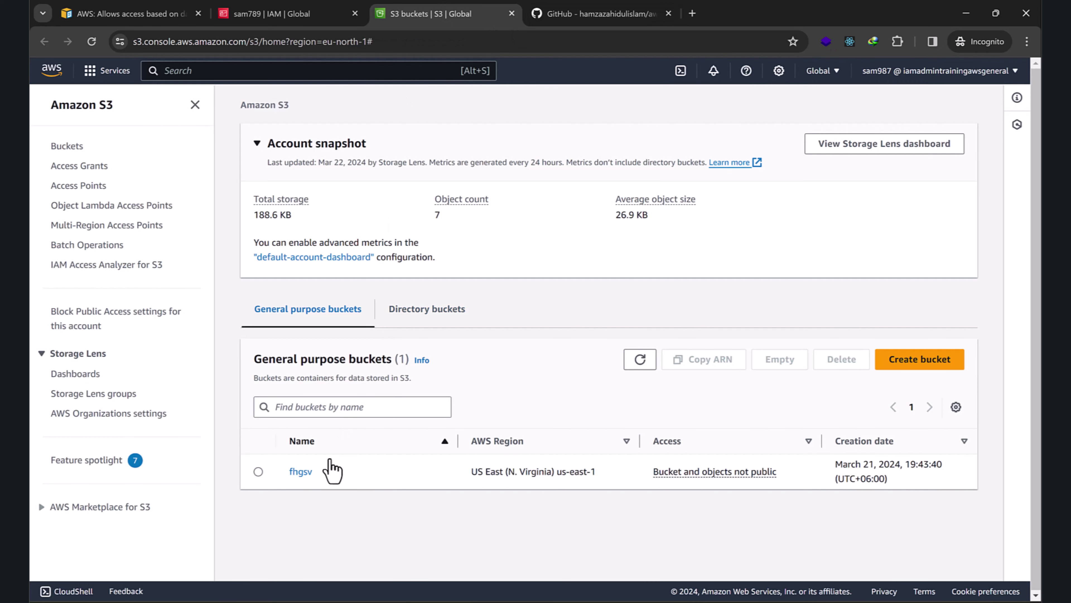
click(300, 471)
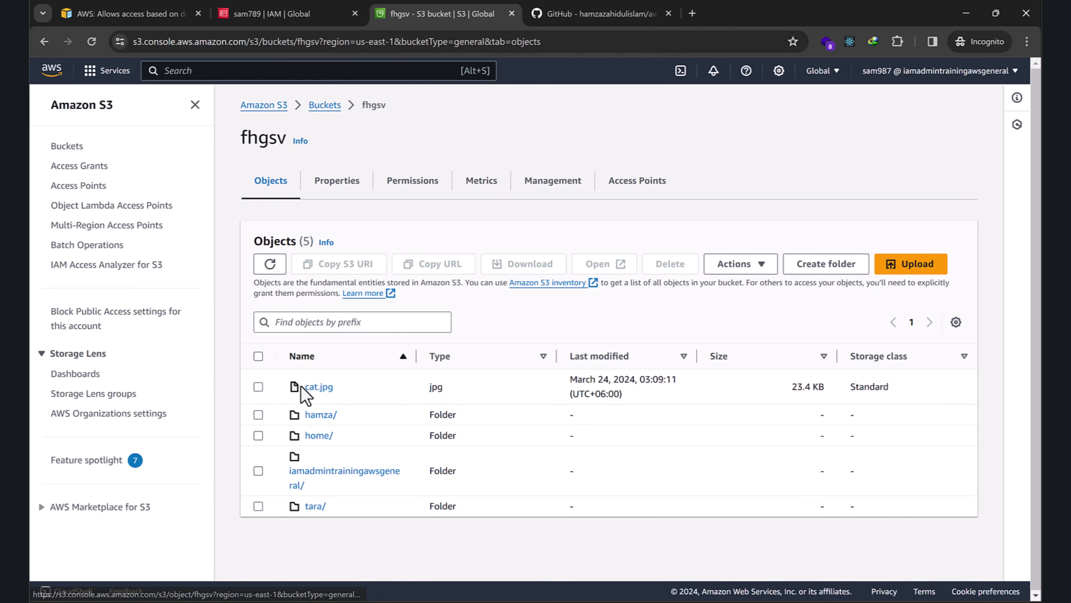
click(265, 386)
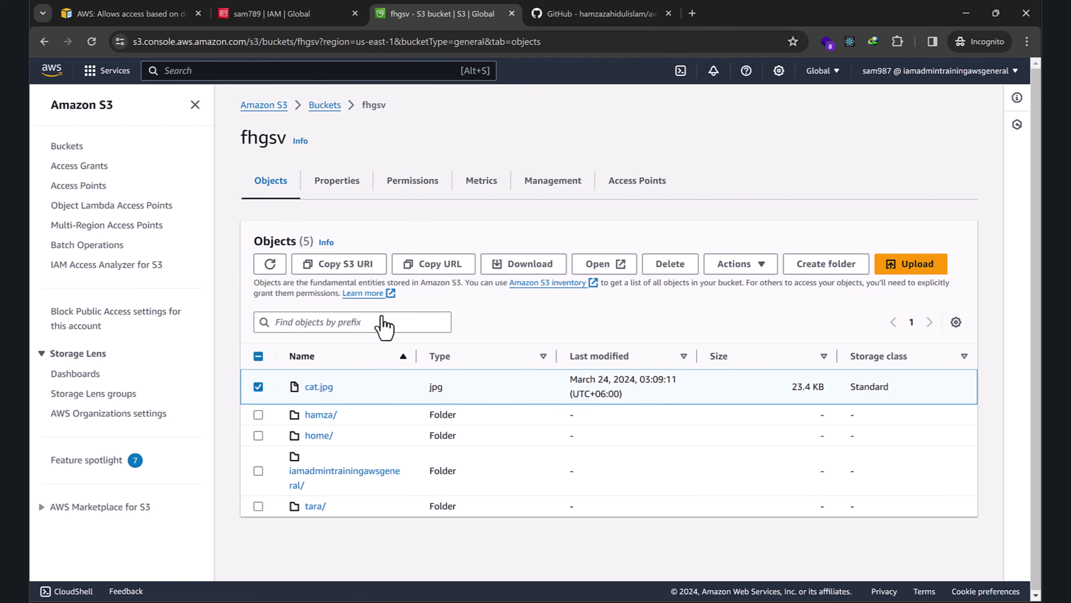
click(611, 267)
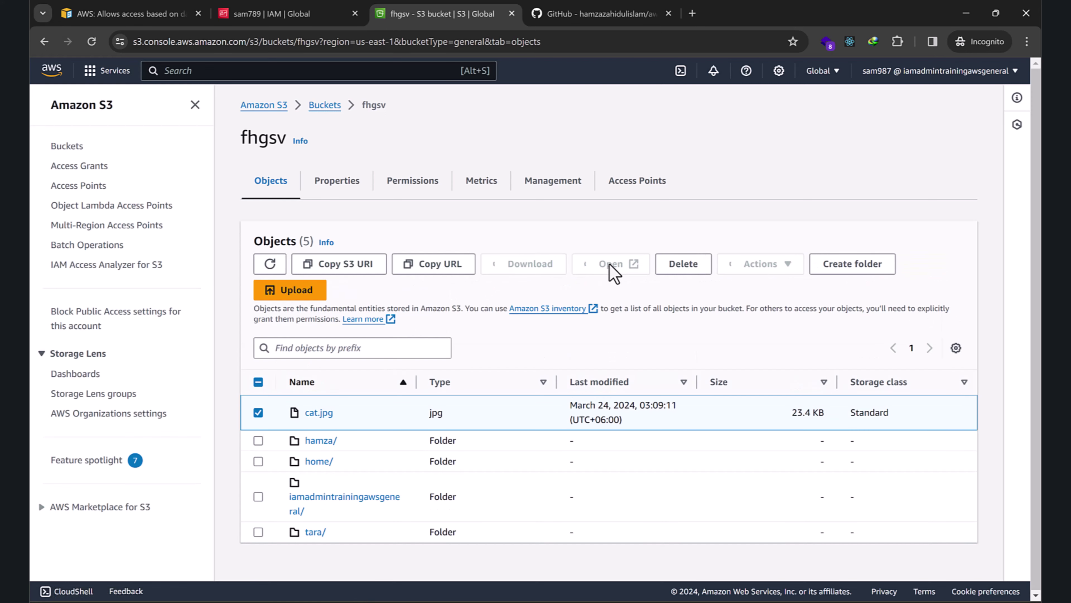
click(472, 14)
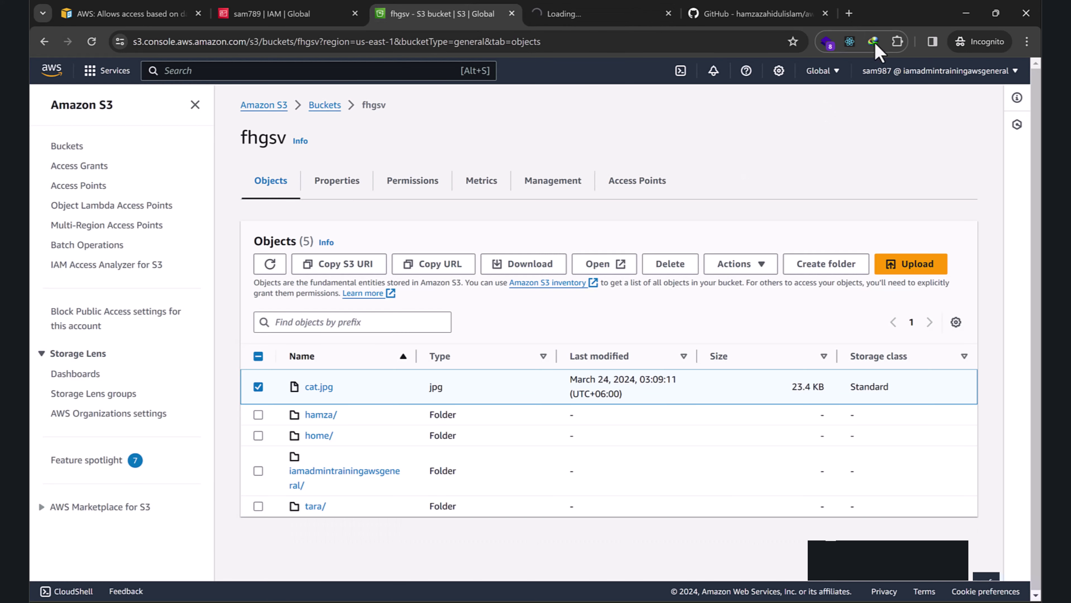
Check the signed-in administrator account and view the opened cat.jpg image and its URL, ending back on the bucket page.
click(901, 71)
click(783, 158)
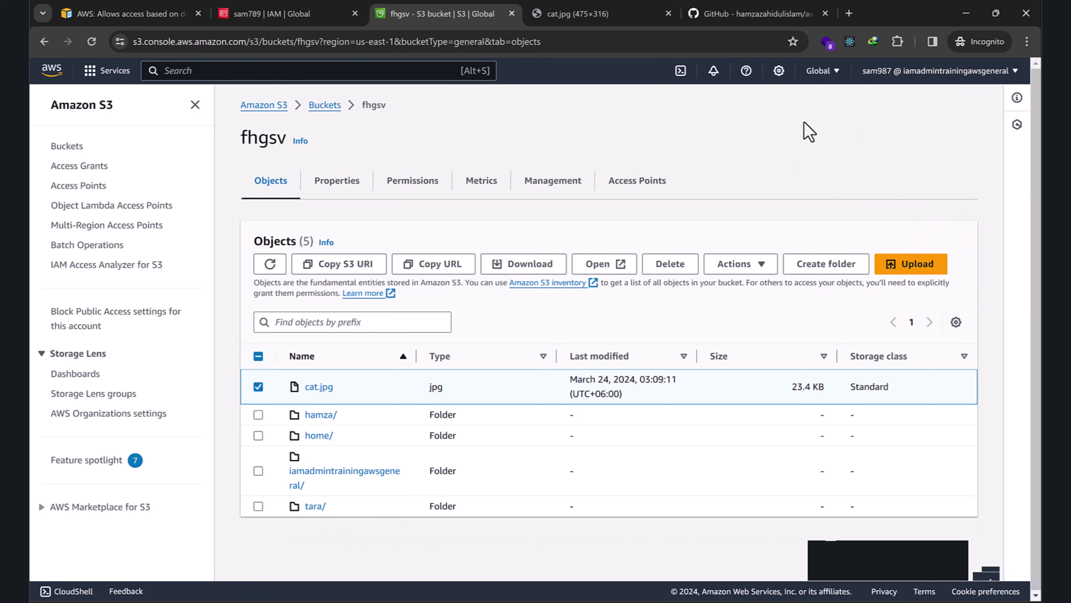
click(876, 71)
click(723, 136)
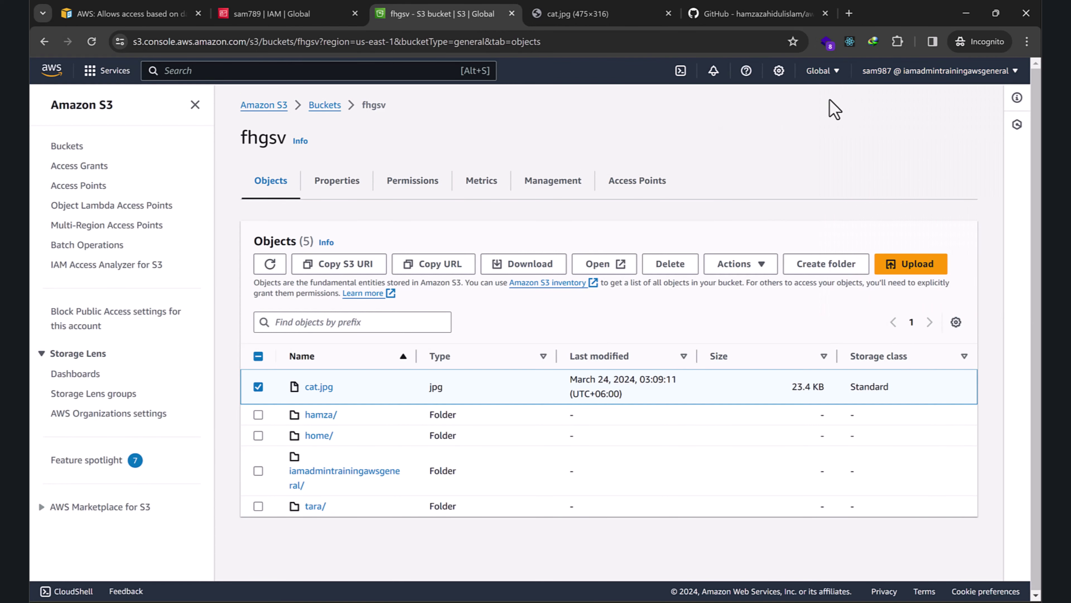
click(606, 14)
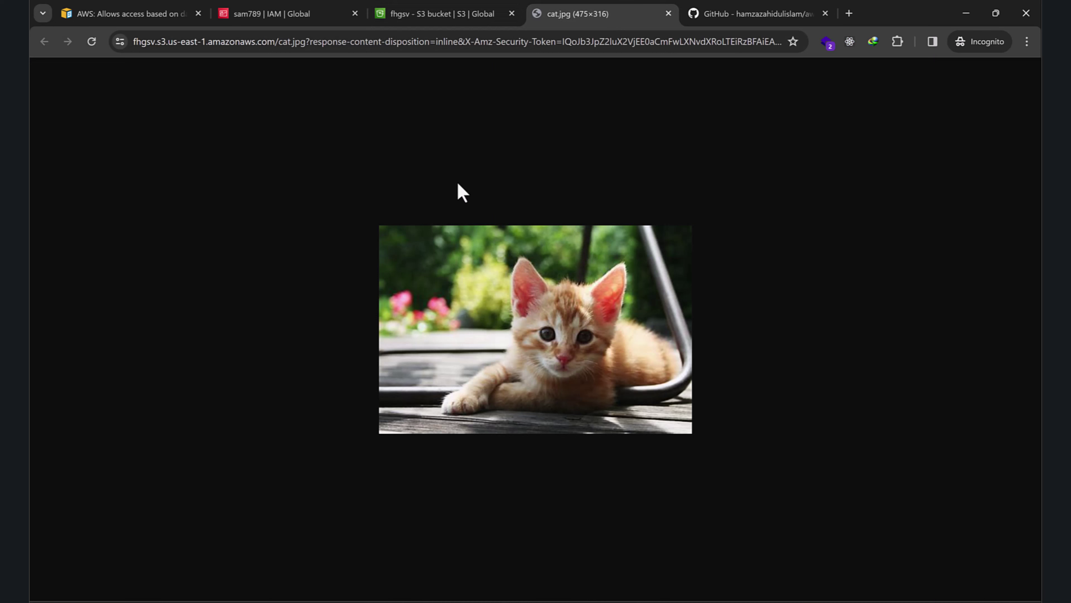
click(342, 41)
key(ctrl+a)
click(638, 167)
click(413, 13)
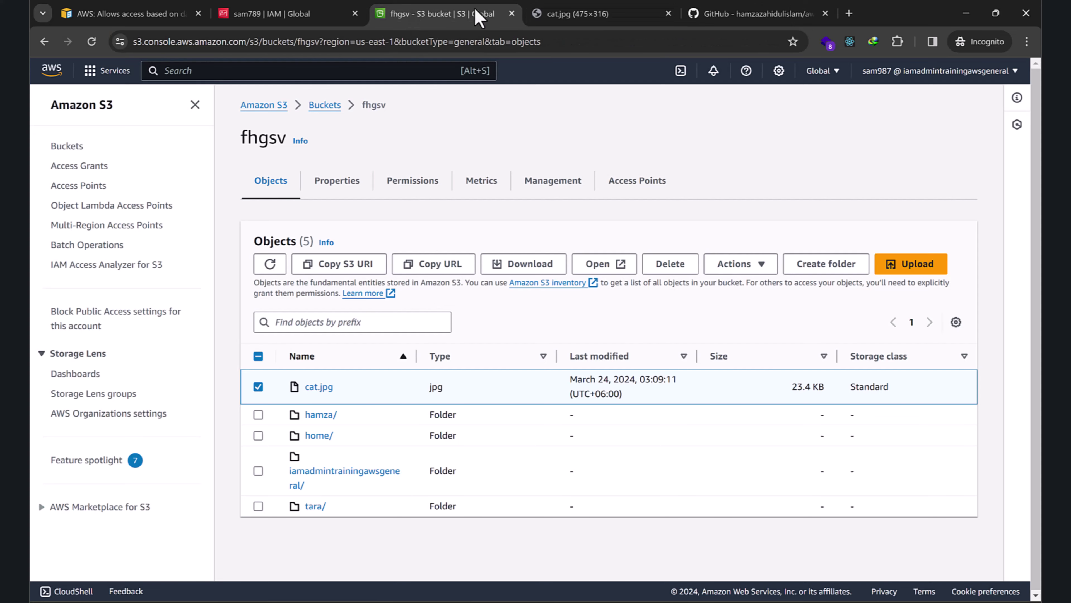
Test downloading cat.jpg as the administrator, cancel the save, and clear the object's selection.
click(524, 262)
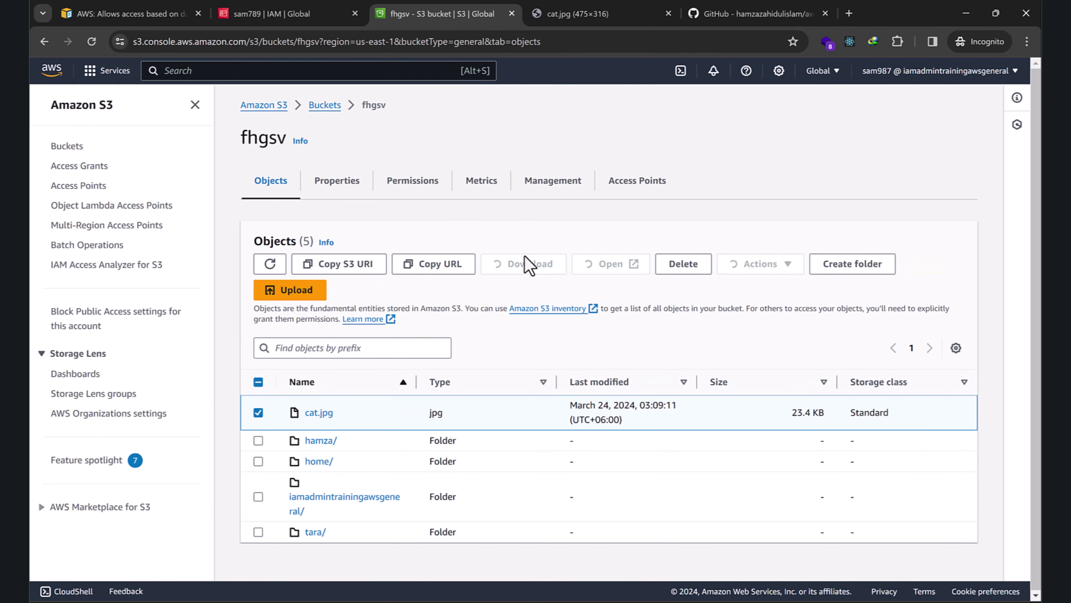
click(524, 266)
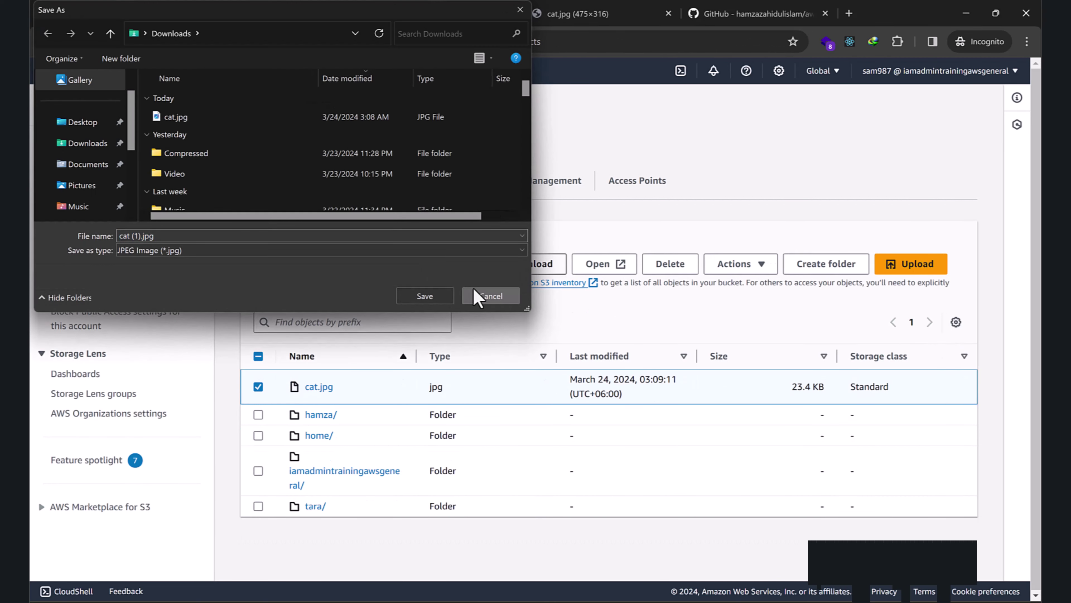
click(469, 291)
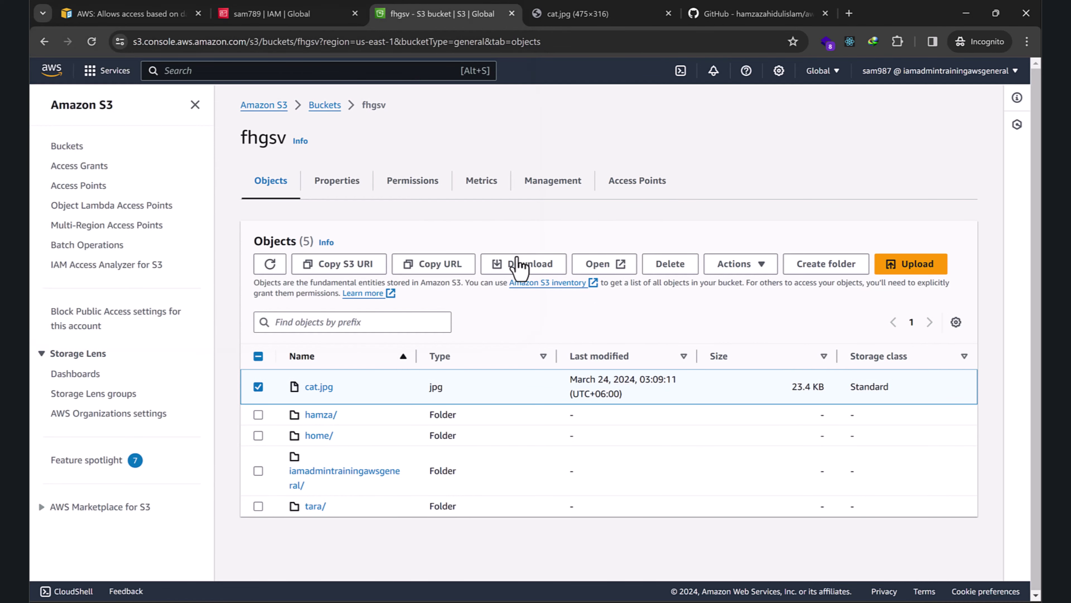
click(258, 396)
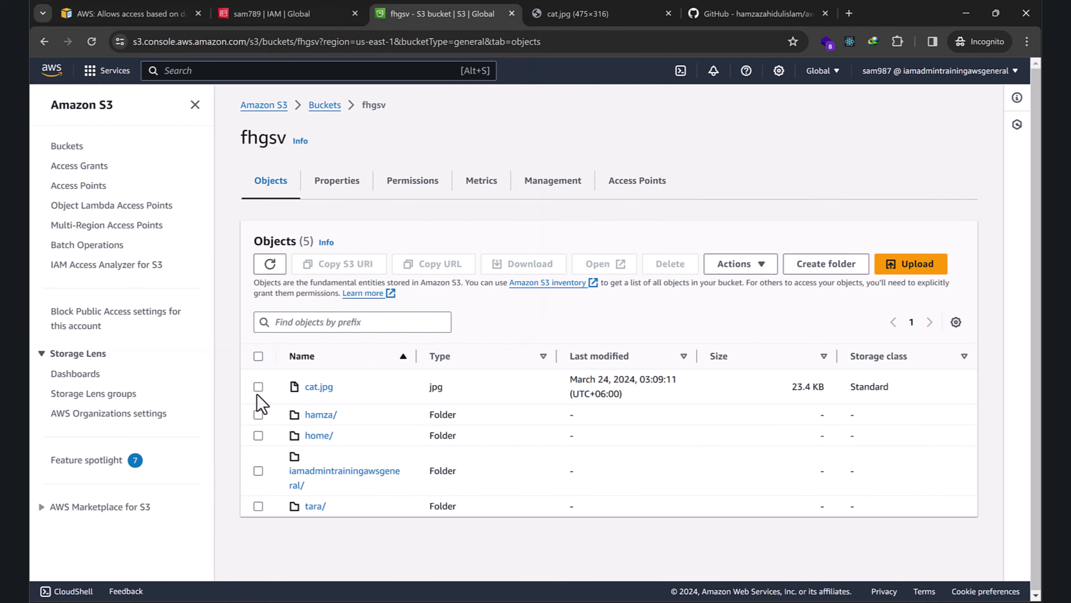
Switch to the test user's bucket page in Edge, try to download cat.jpg from fhgsv, and return to the bucket page.
click(258, 397)
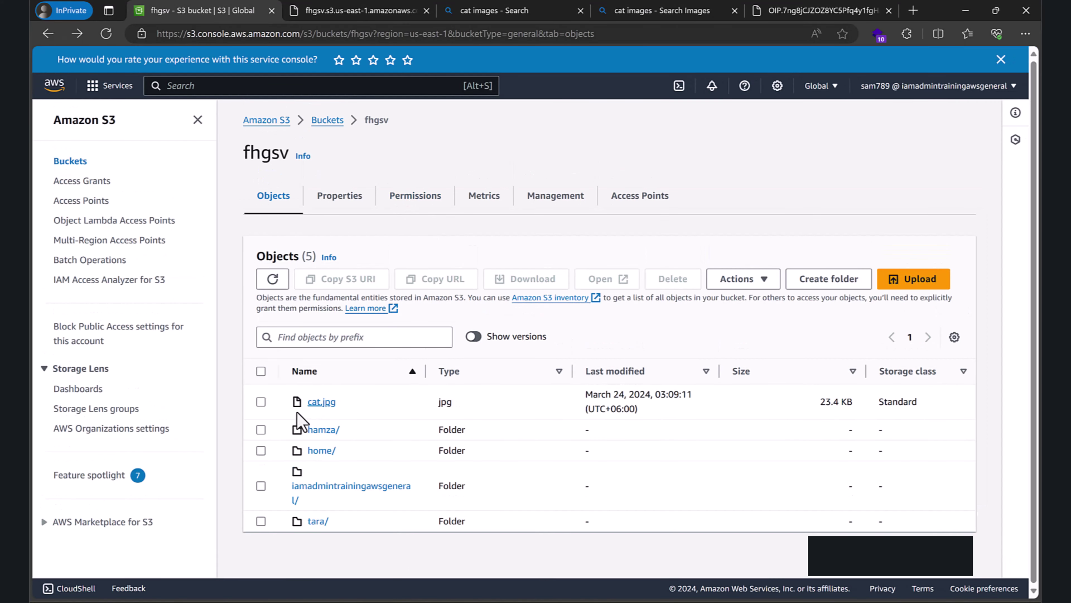
click(260, 401)
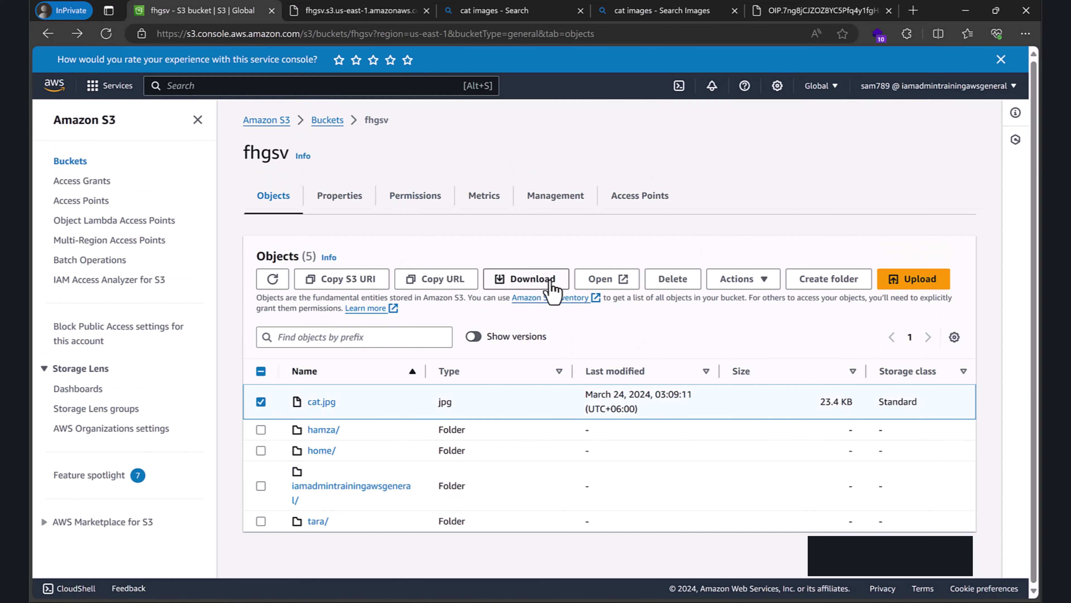
click(533, 278)
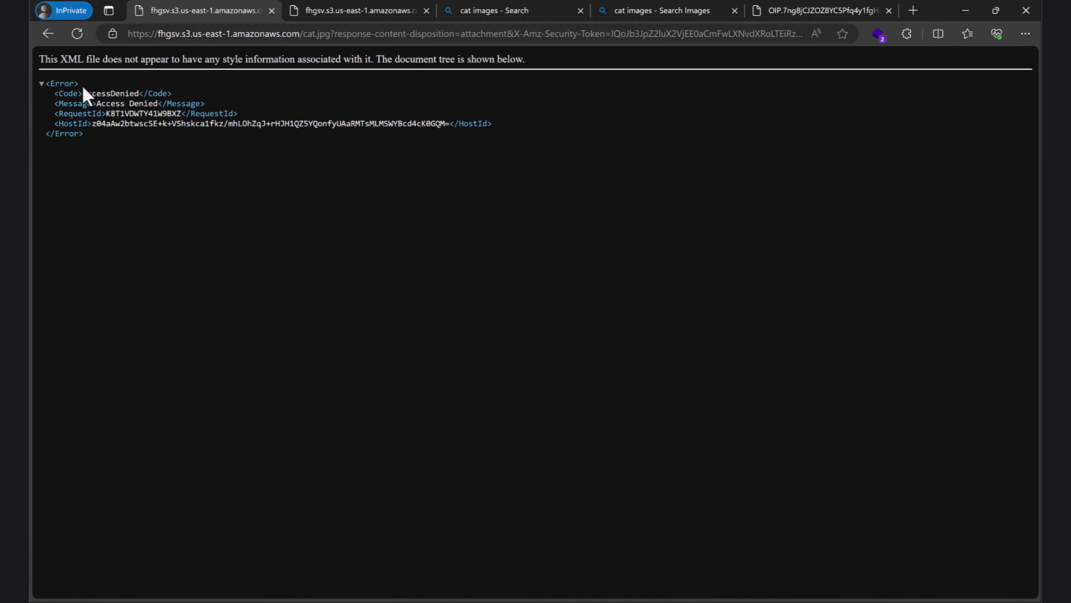
click(48, 33)
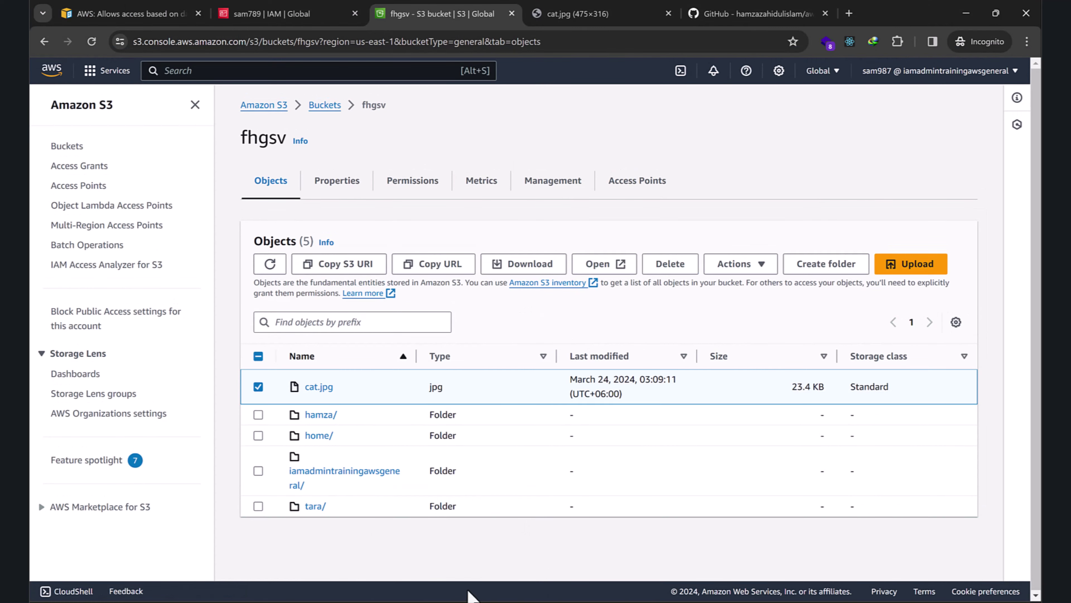
Return to the test user's IAM page in Chrome and open the inline policy S3HolidayPolicy for editing.
click(289, 16)
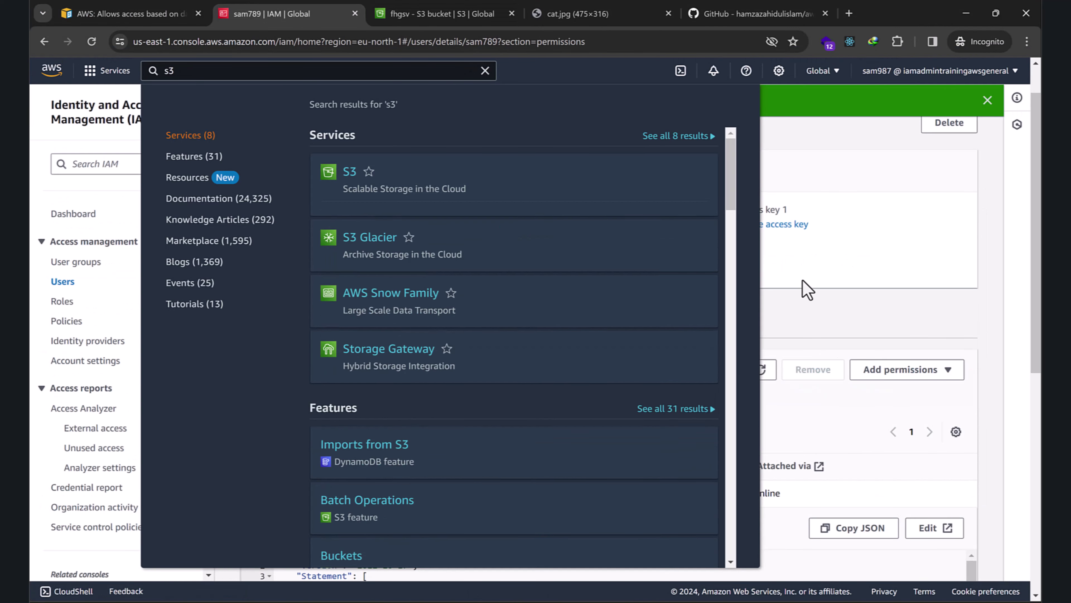
click(808, 291)
scroll(814, 418, down, 1)
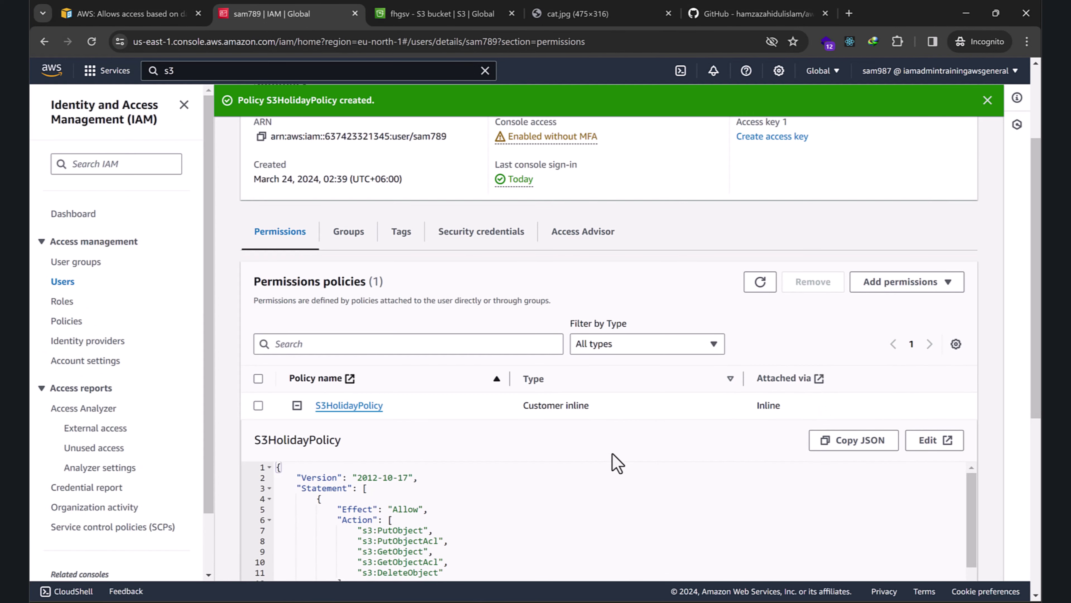
scroll(612, 461, down, 4)
click(930, 265)
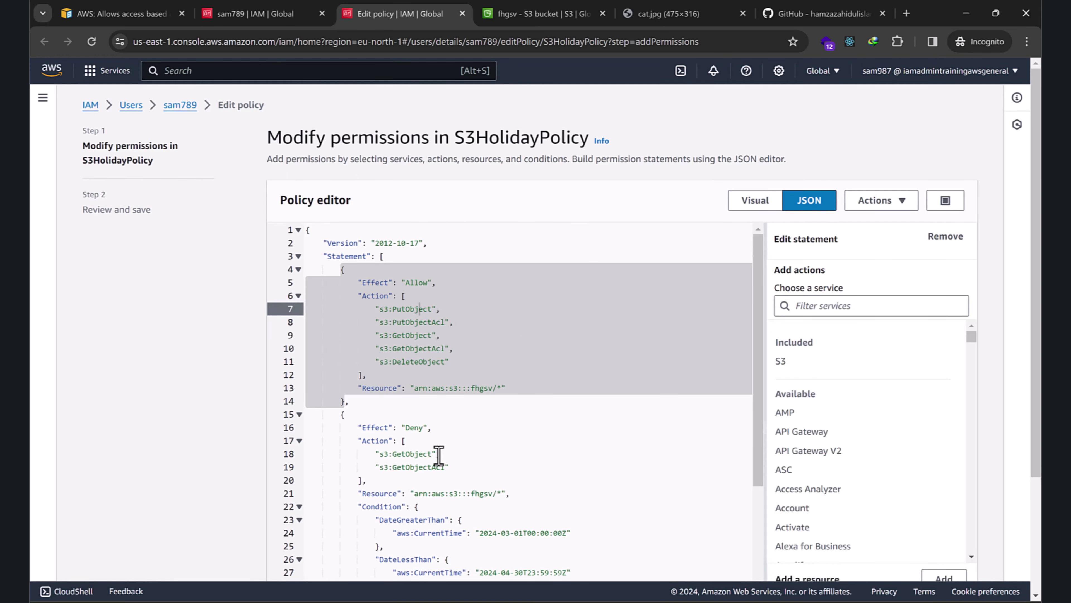
Change the effect of the second, date-conditioned GetObject statement to Allow and save the changes to S3HolidayPolicy.
click(423, 427)
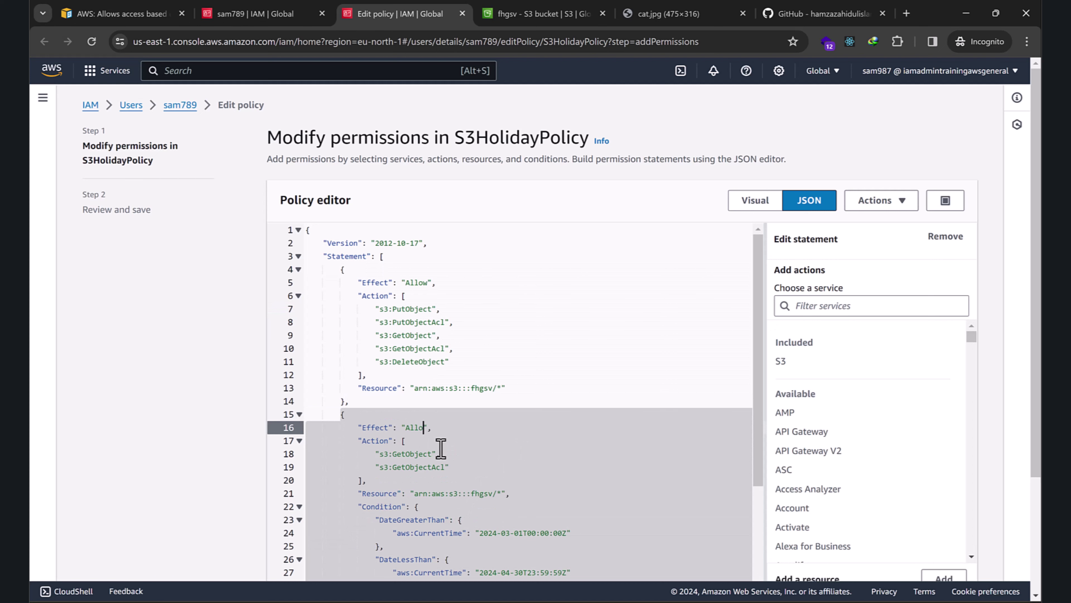
scroll(808, 347, down, 5)
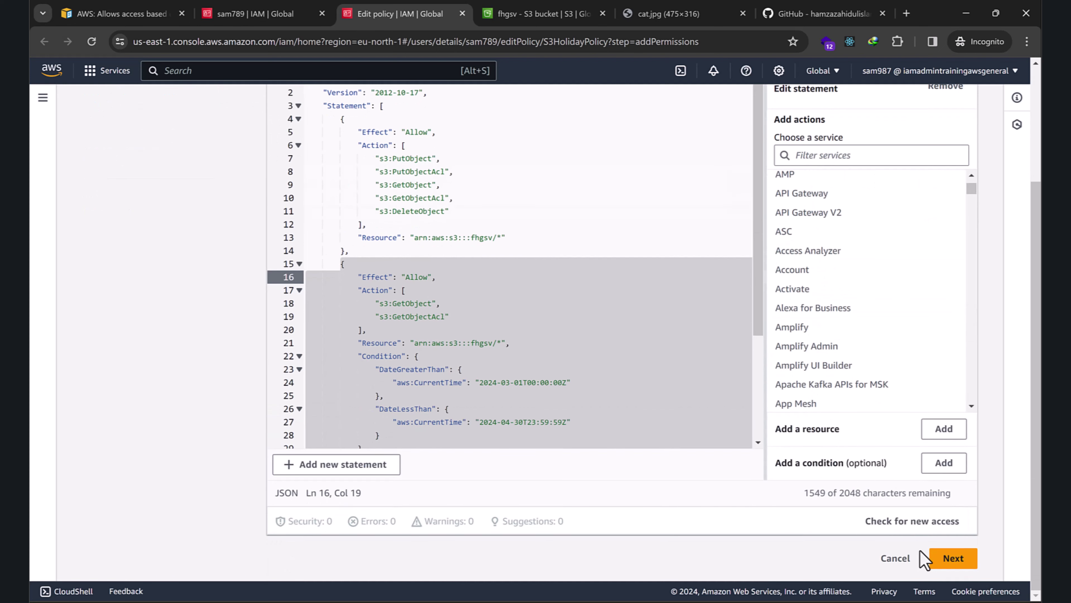
click(955, 559)
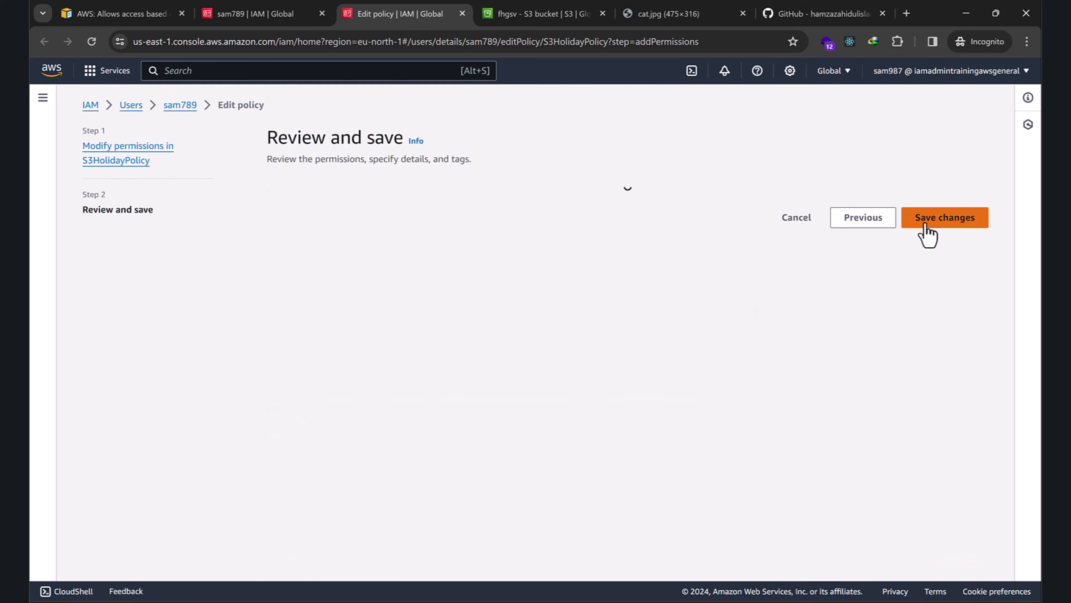
click(922, 240)
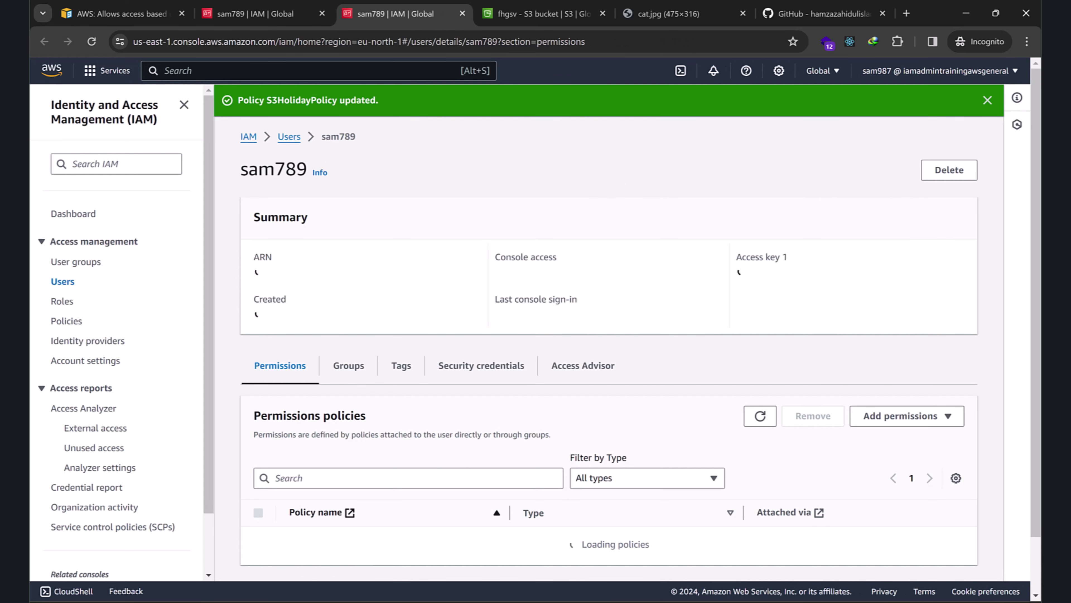
In the test user's Edge session, select cat.jpg in the fhgsv bucket, open it in its own tab, and close that tab.
click(329, 583)
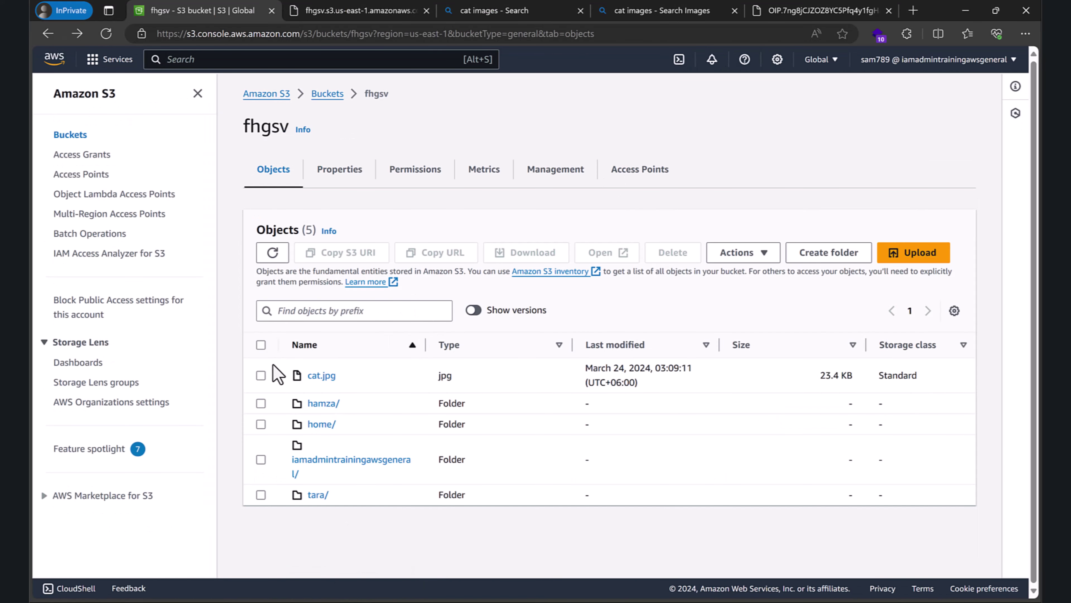
click(262, 376)
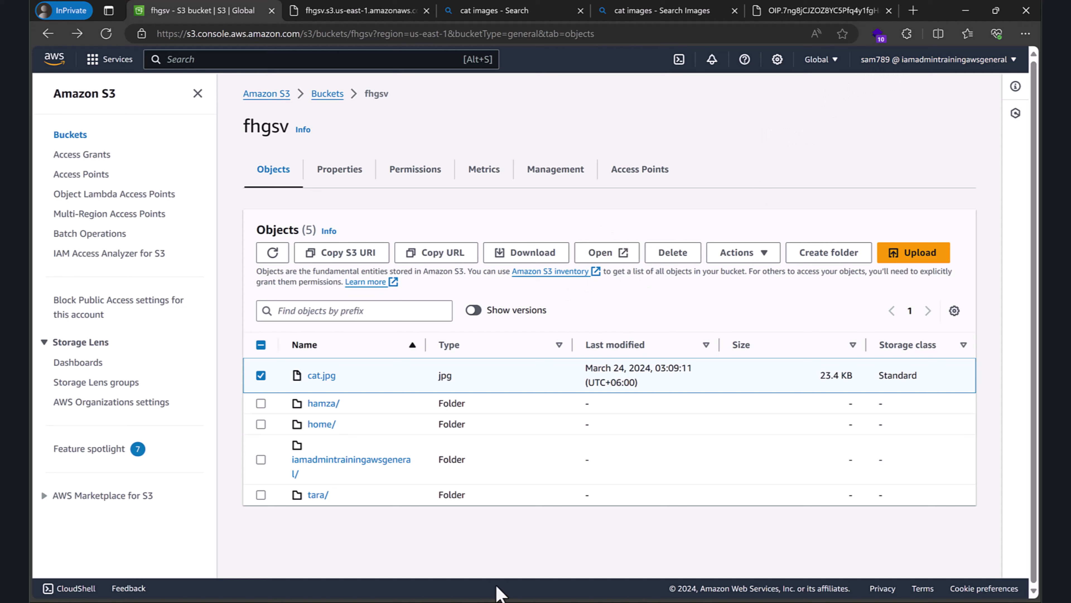
key(alt+Tab)
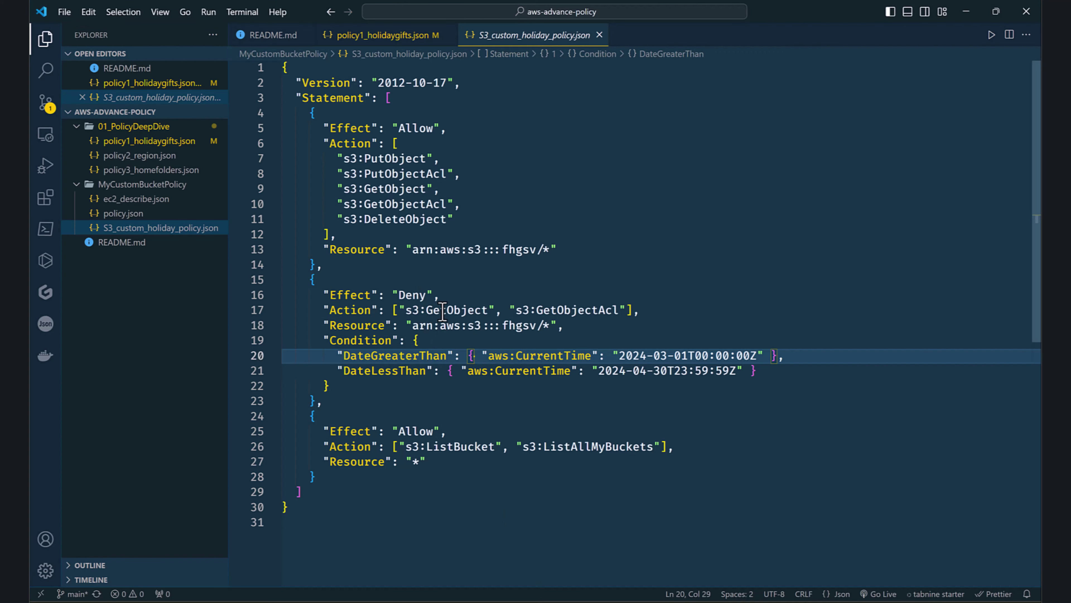
key(alt+Tab)
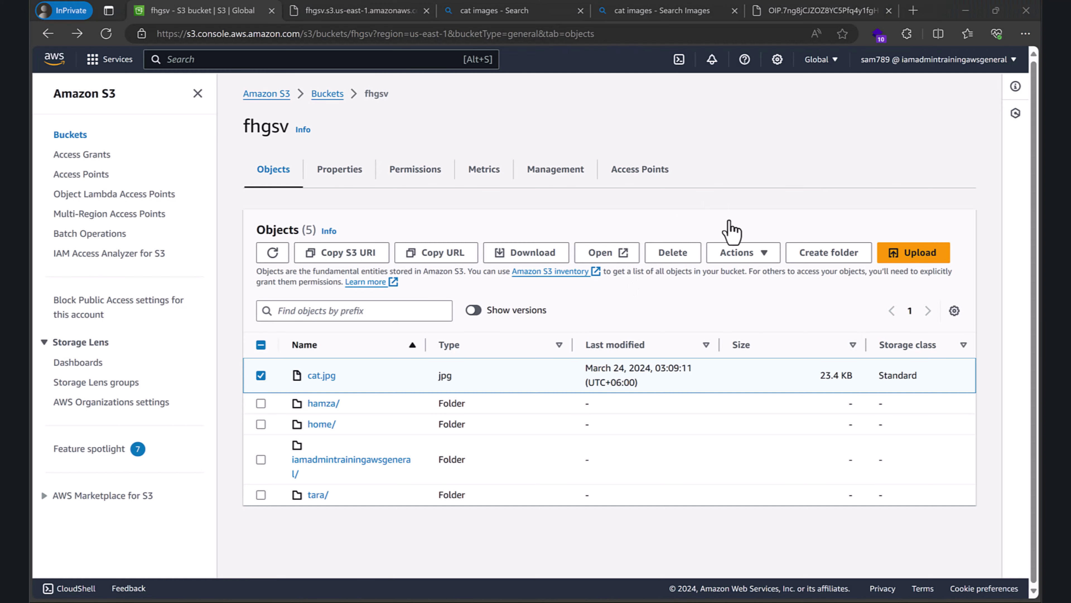
click(600, 263)
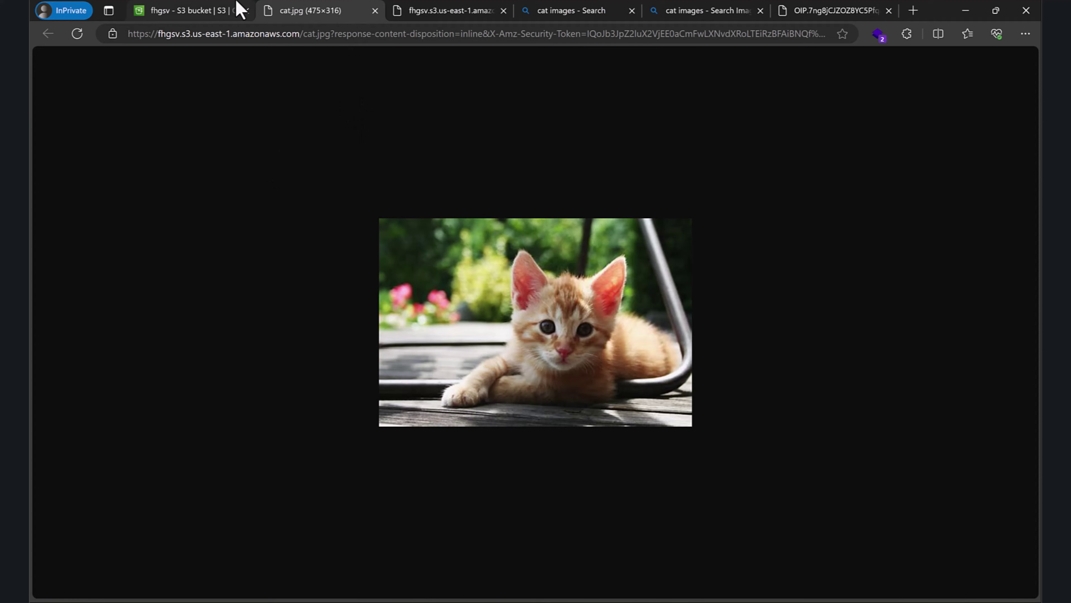
click(241, 9)
click(375, 10)
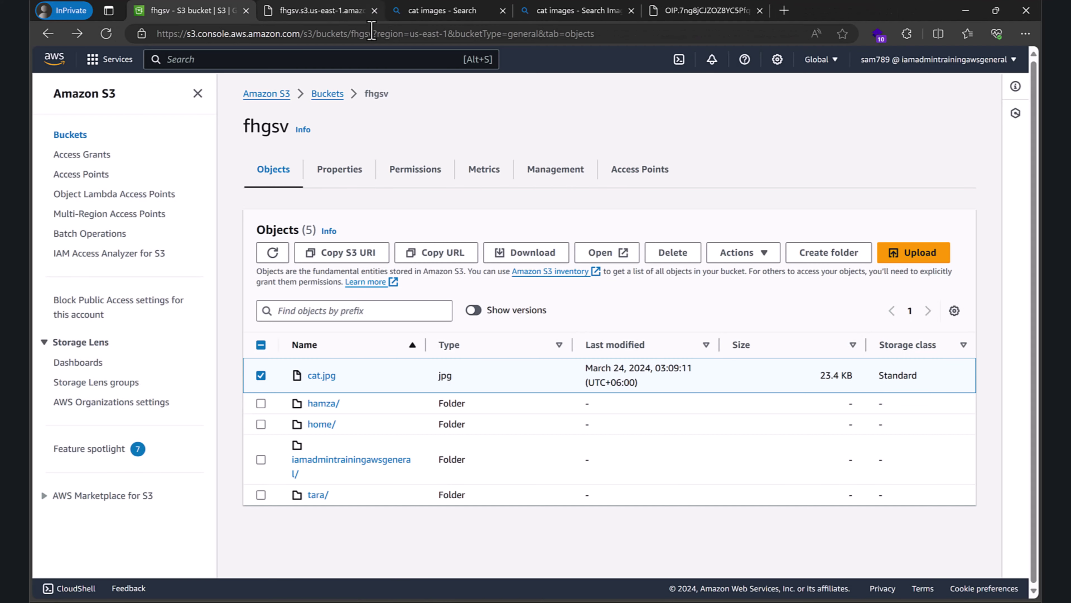
Test downloading cat.jpg as the test user and delete the downloaded copy cat (1).jpg.
click(533, 253)
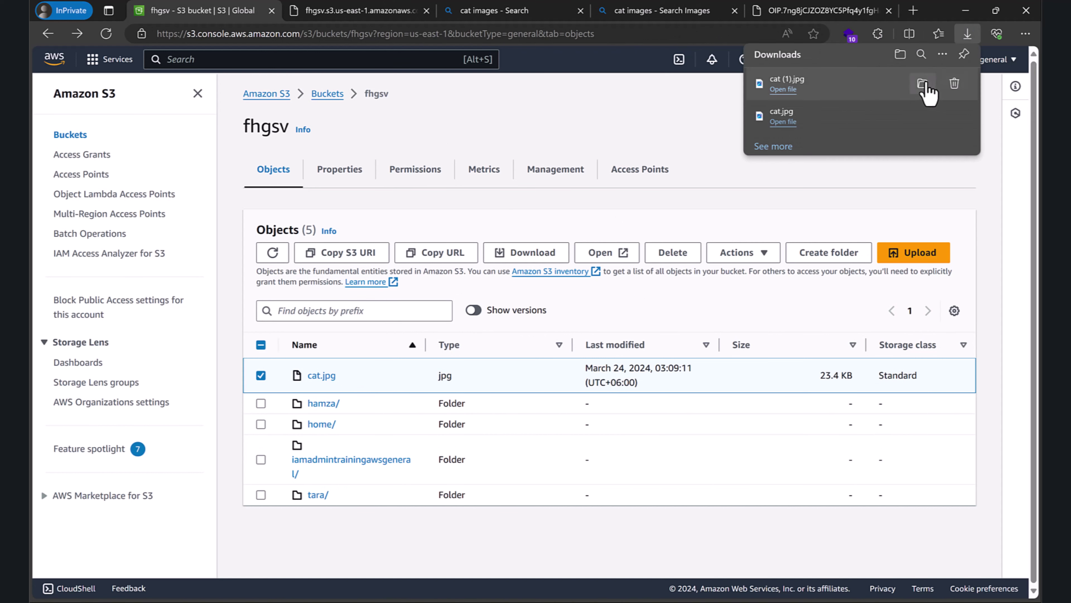
click(953, 84)
click(708, 108)
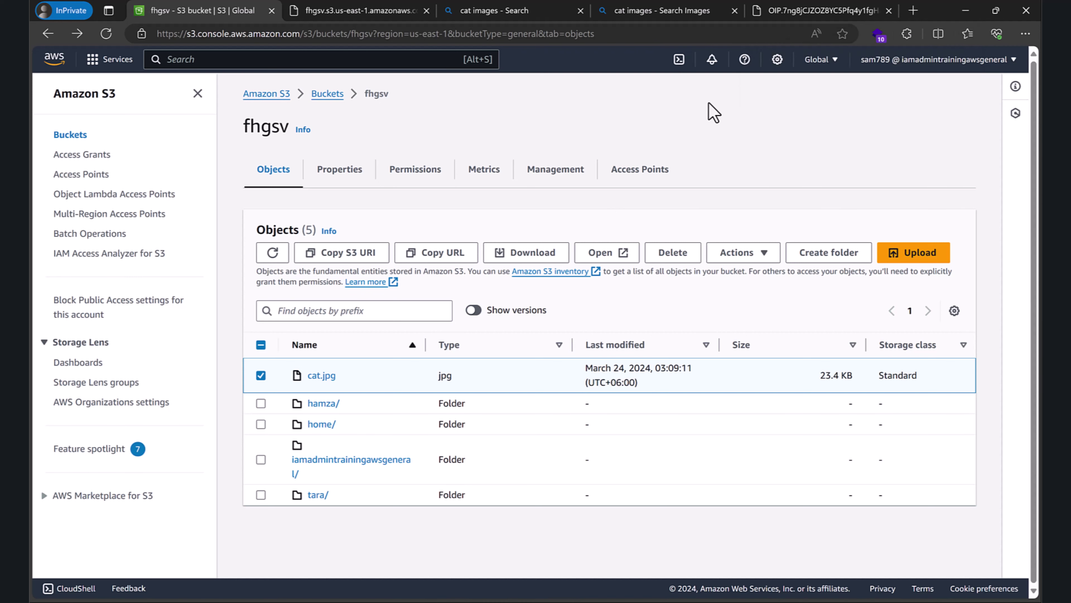
click(548, 253)
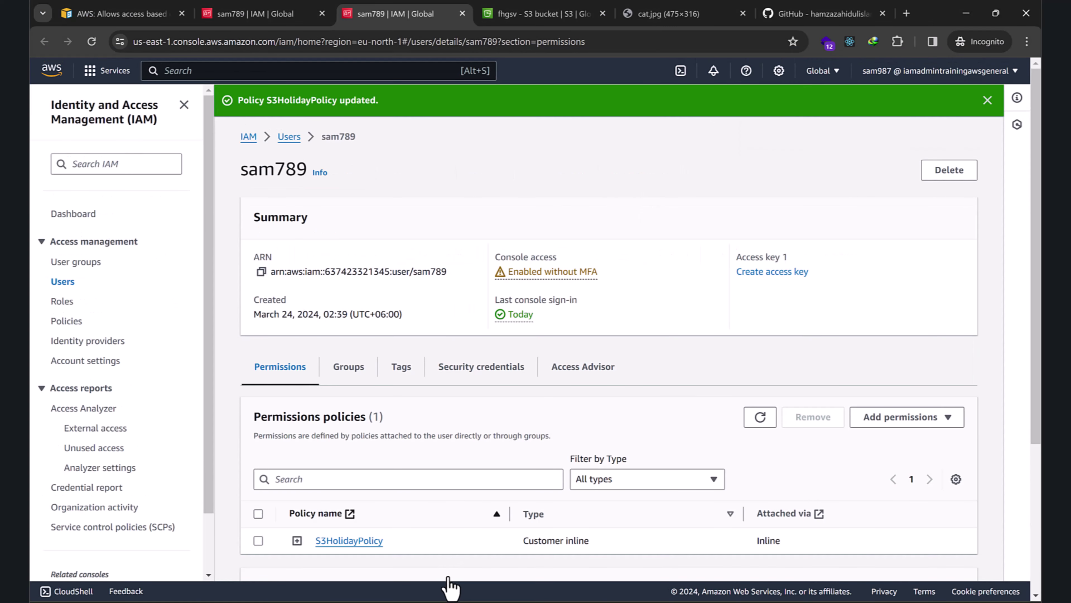
Compare the date-conditioned statement in S3_custom_holiday_policy.json in VS Code with the one in S3HolidayPolicy on the test user's IAM page in Chrome.
scroll(534, 325, down, 4)
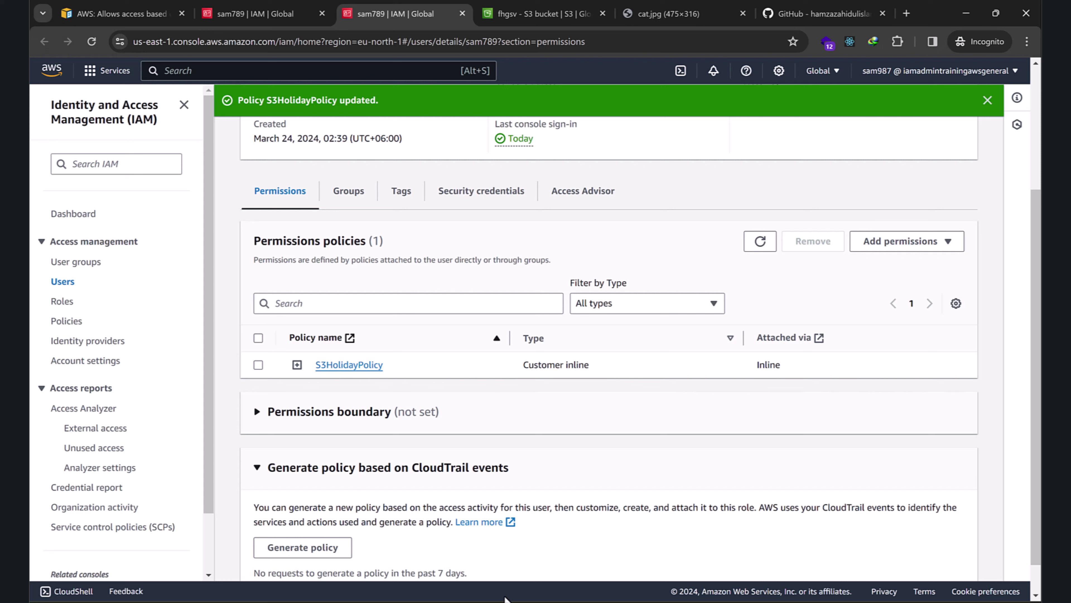
key(alt+Tab)
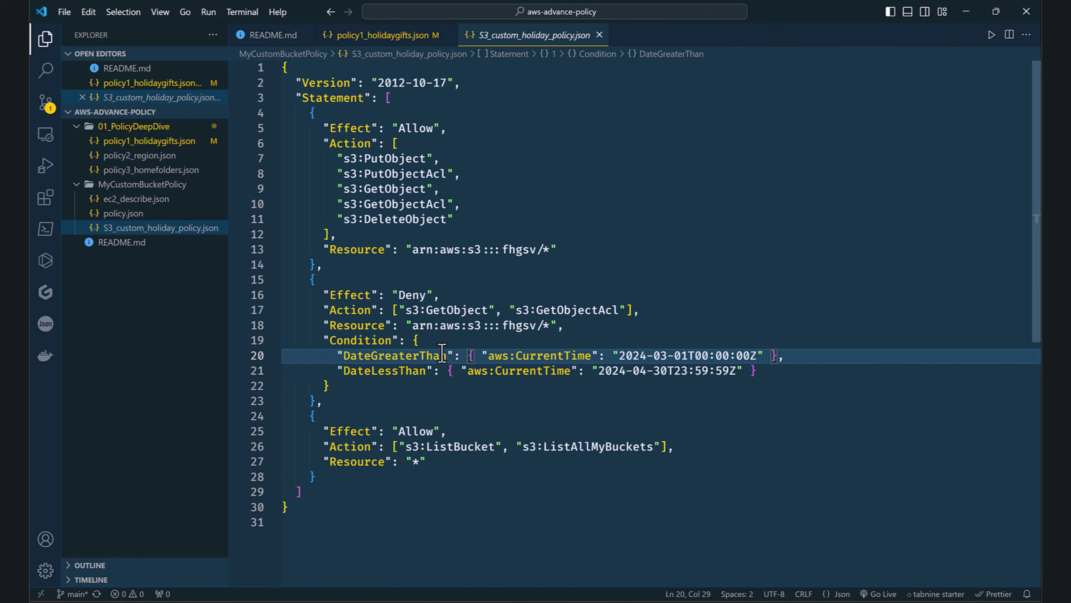
click(427, 295)
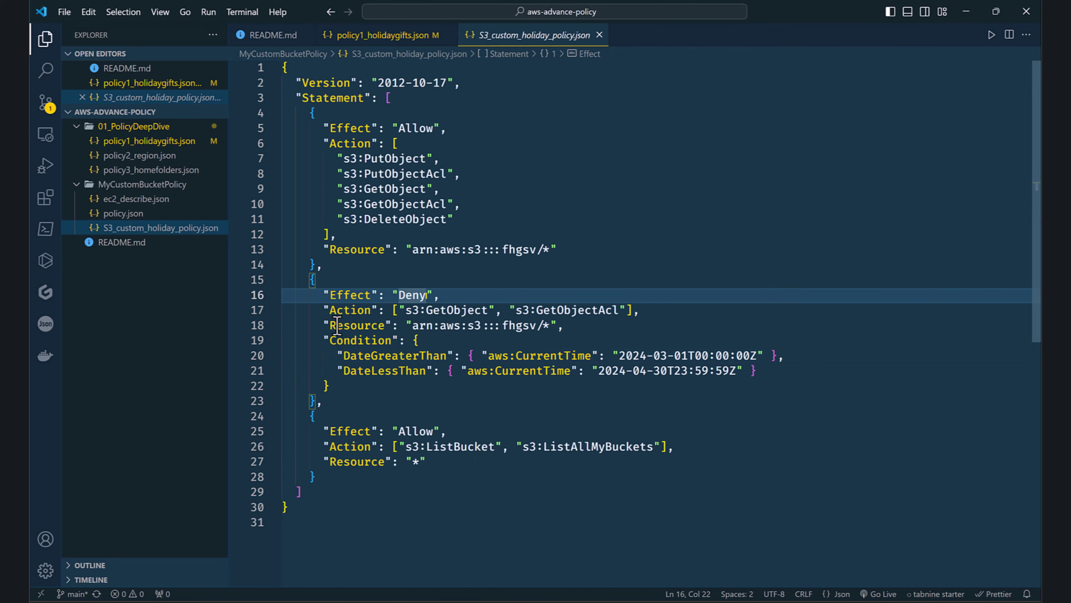
key(alt+Tab)
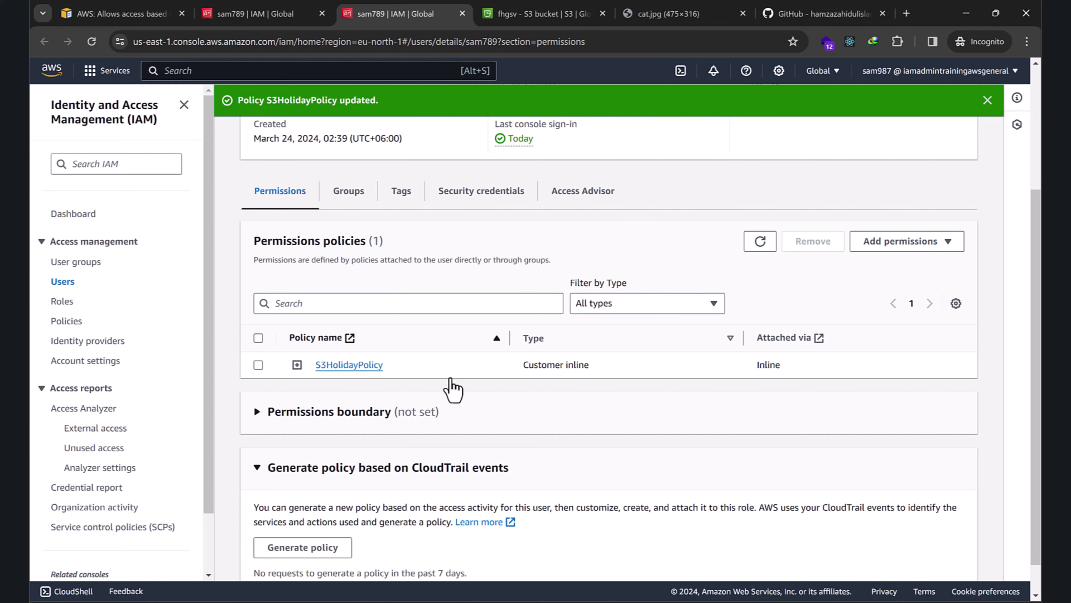
click(298, 364)
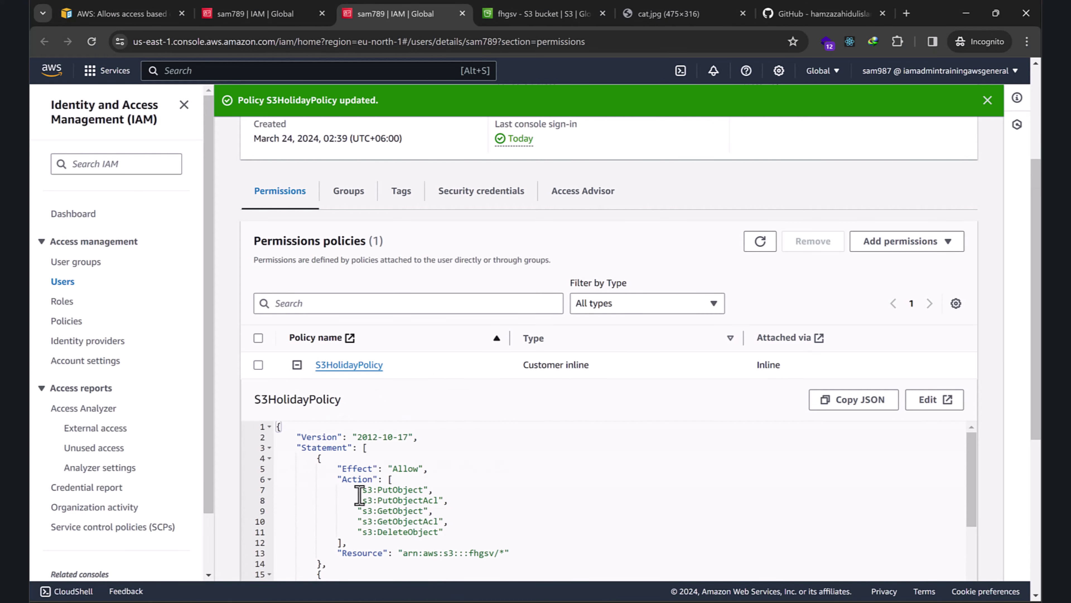
scroll(407, 498, down, 3)
scroll(402, 471, down, 2)
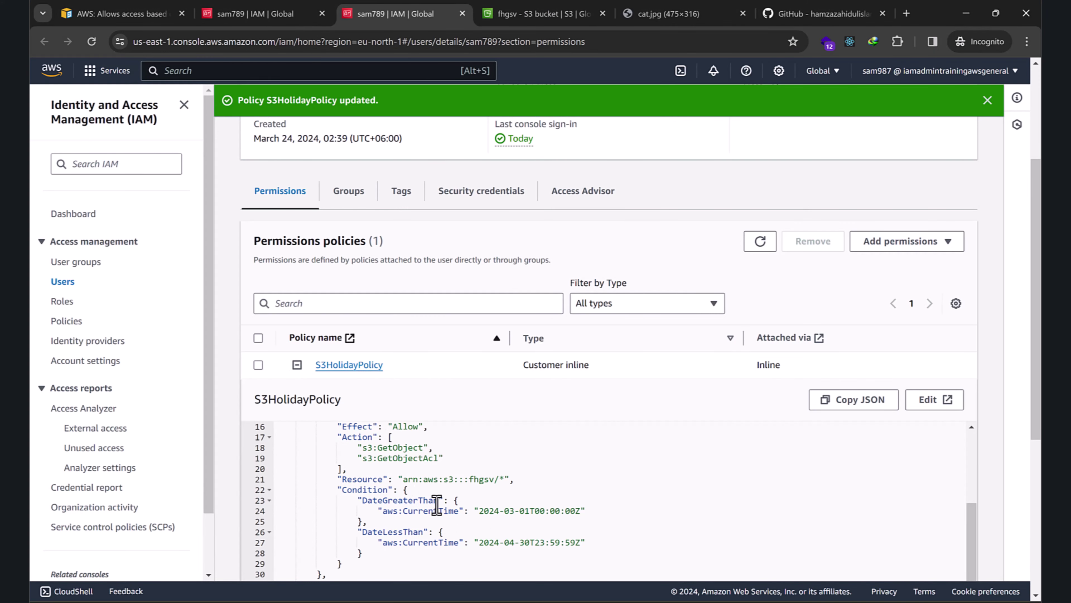
drag(377, 447, 440, 460)
click(441, 459)
Switch to VS Code, open policy2_region.json, and examine its DenyNonApprovedRegions statement.
key(alt+Tab)
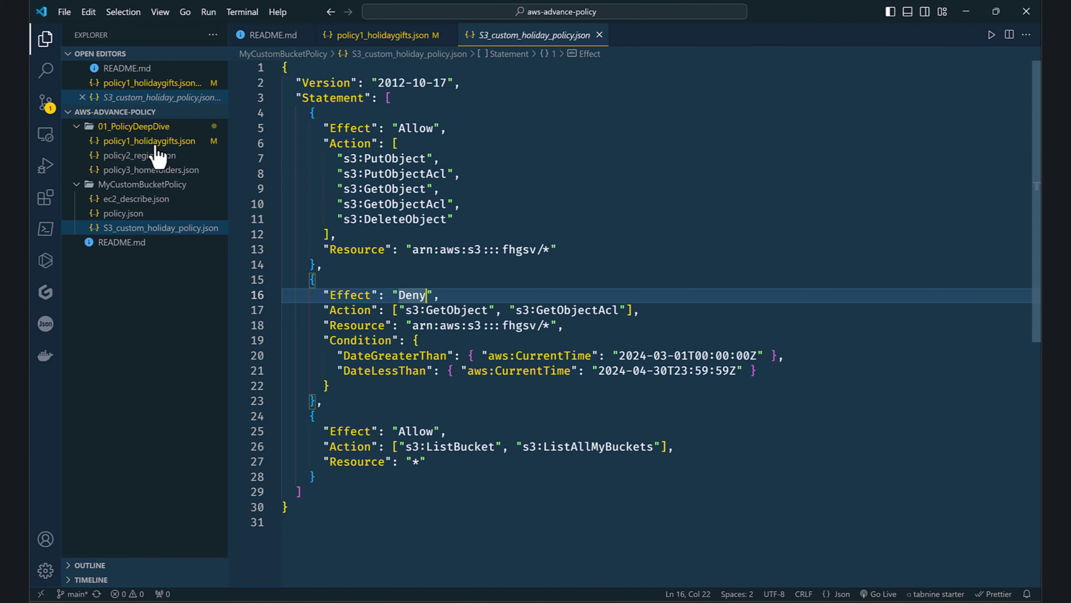
click(149, 160)
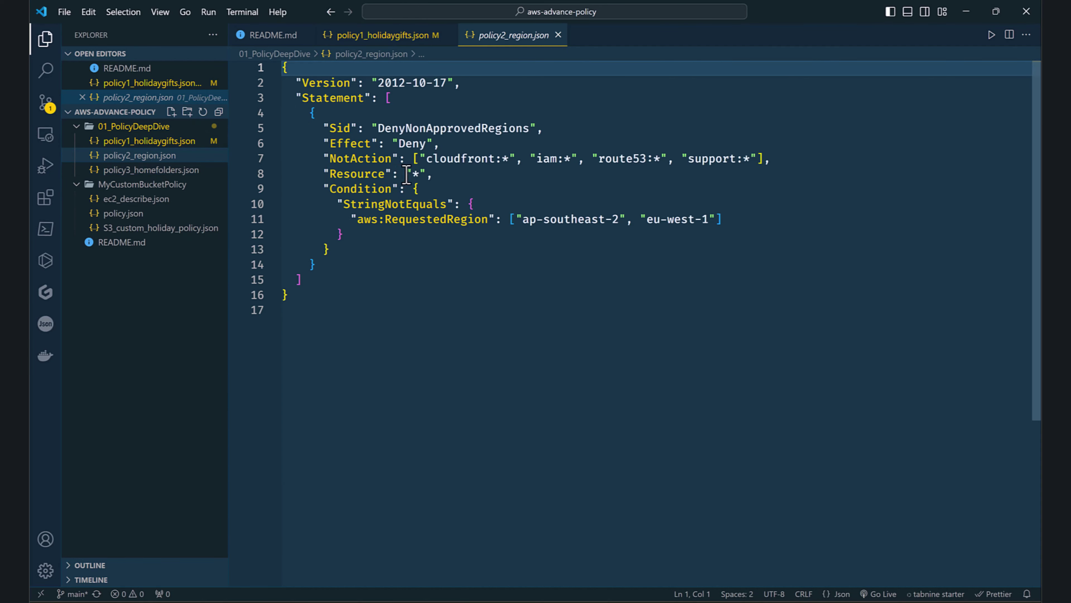
drag(393, 131, 536, 128)
key(Right)
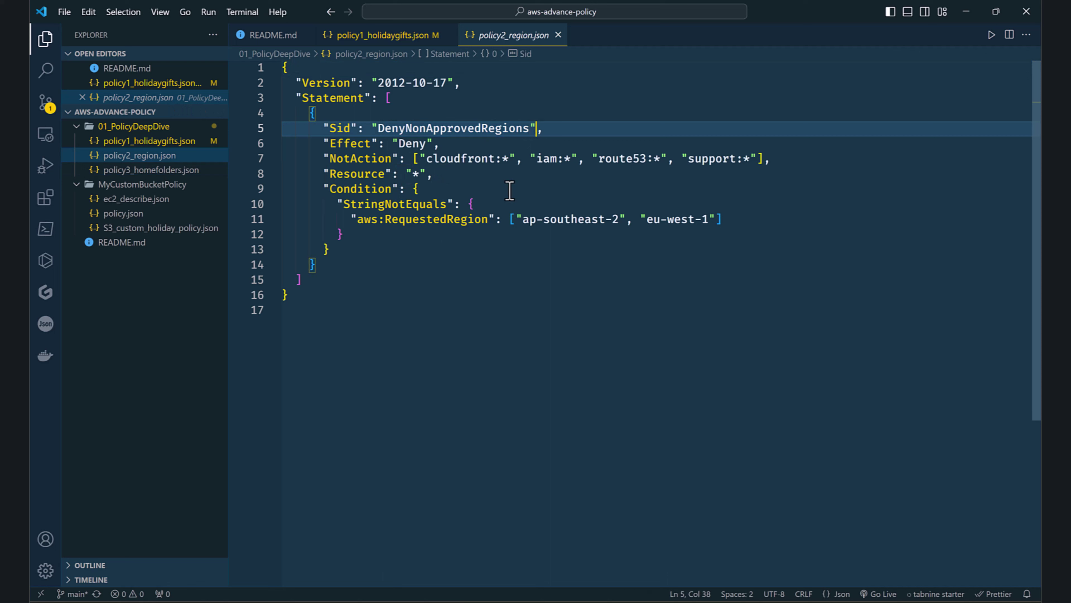
click(453, 183)
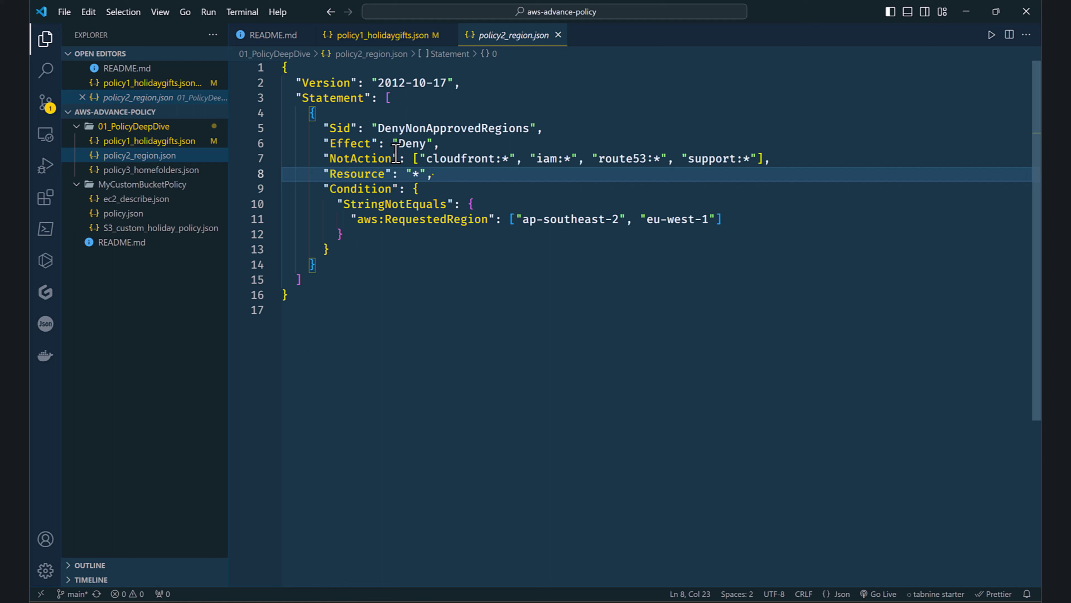
click(424, 128)
key(BackSpace)
text(n)
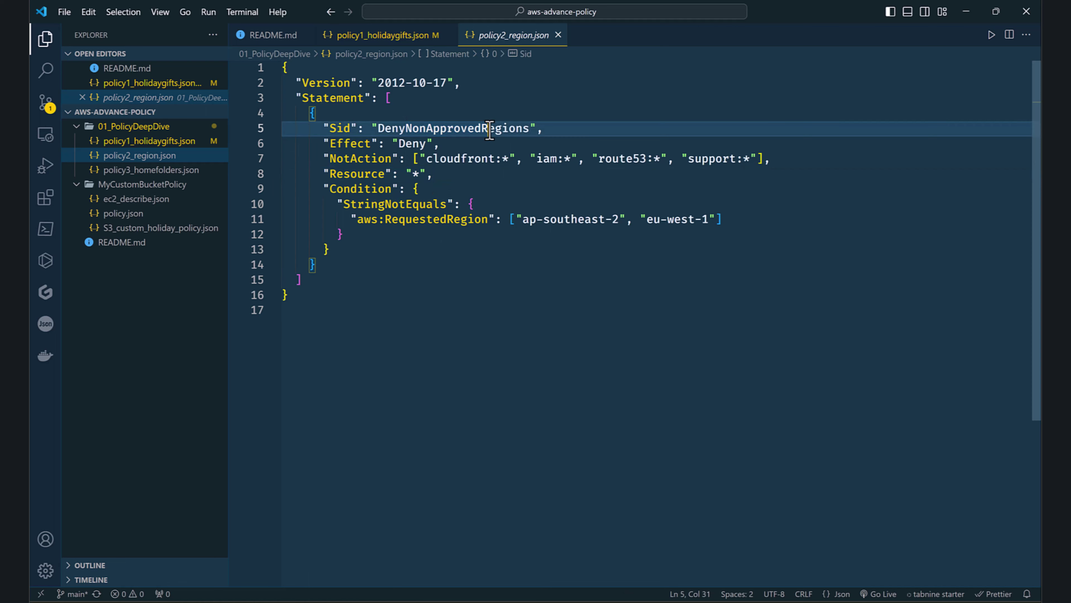
click(453, 172)
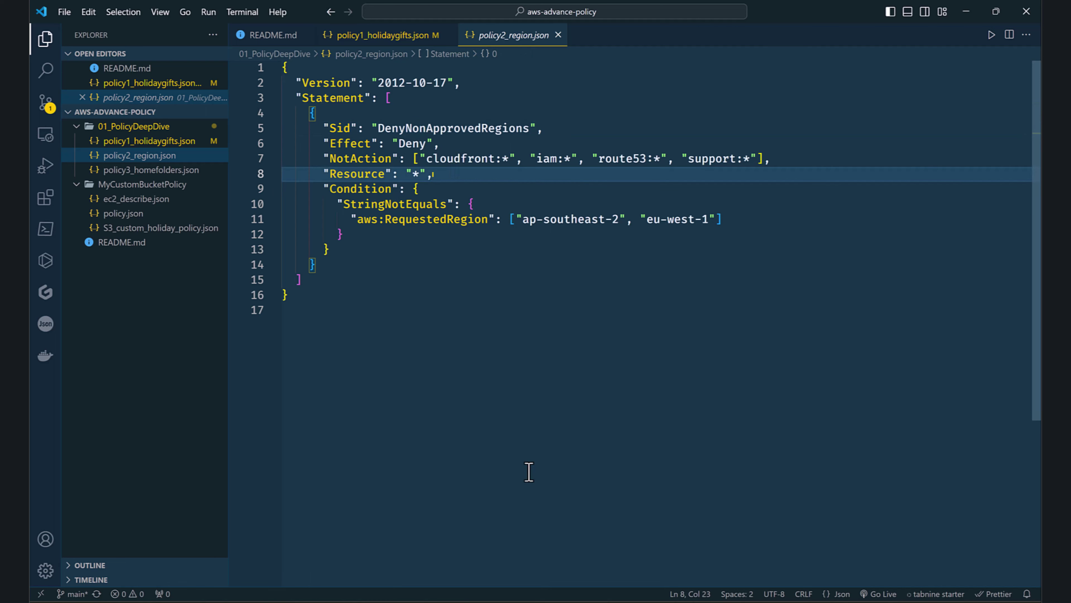
Switch to the test user's Edge session, search the AWS console for ec2, and open the EC2 dashboard in its own tab.
mouse_move(462, 600)
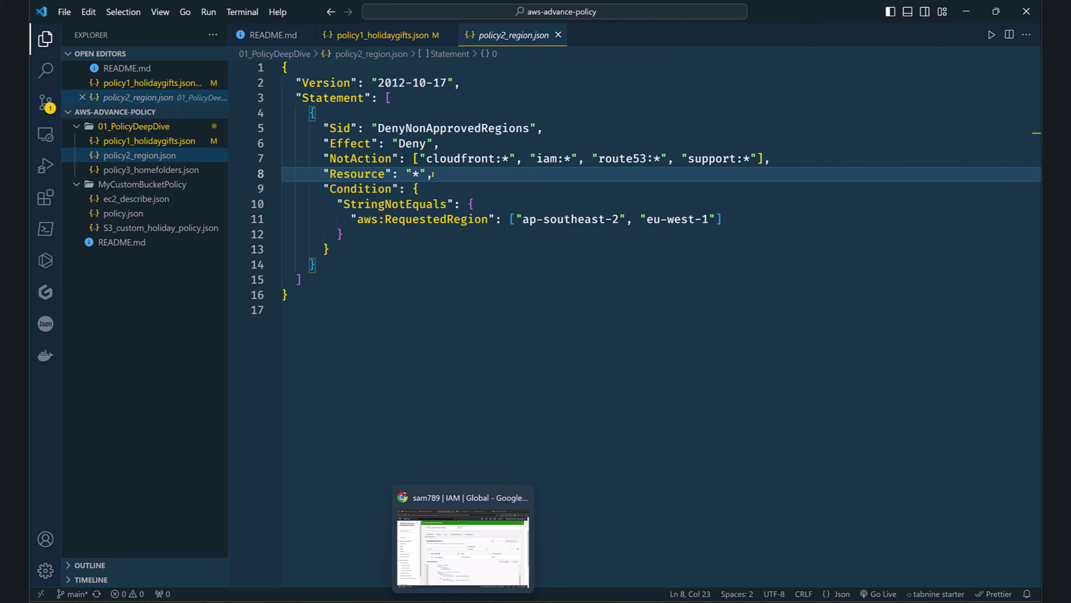
click(463, 544)
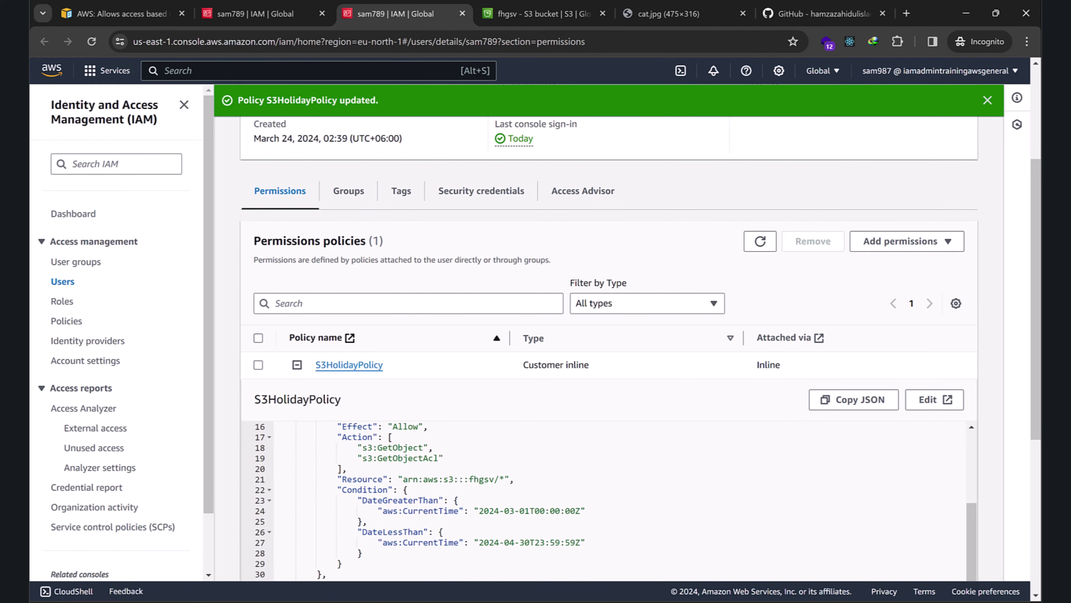
key(alt+Tab)
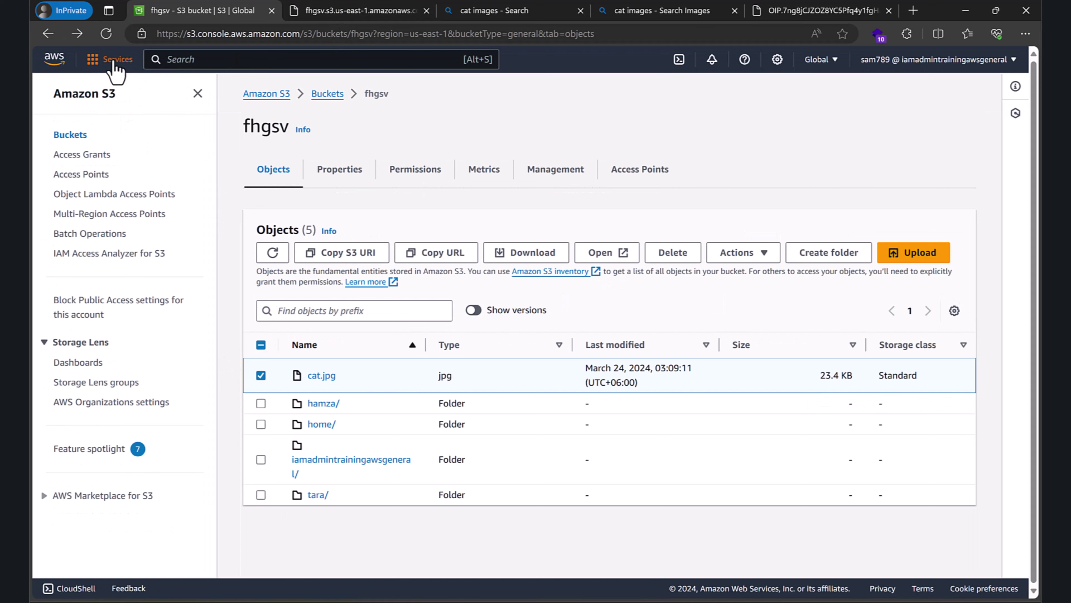
right_click(115, 64)
click(187, 65)
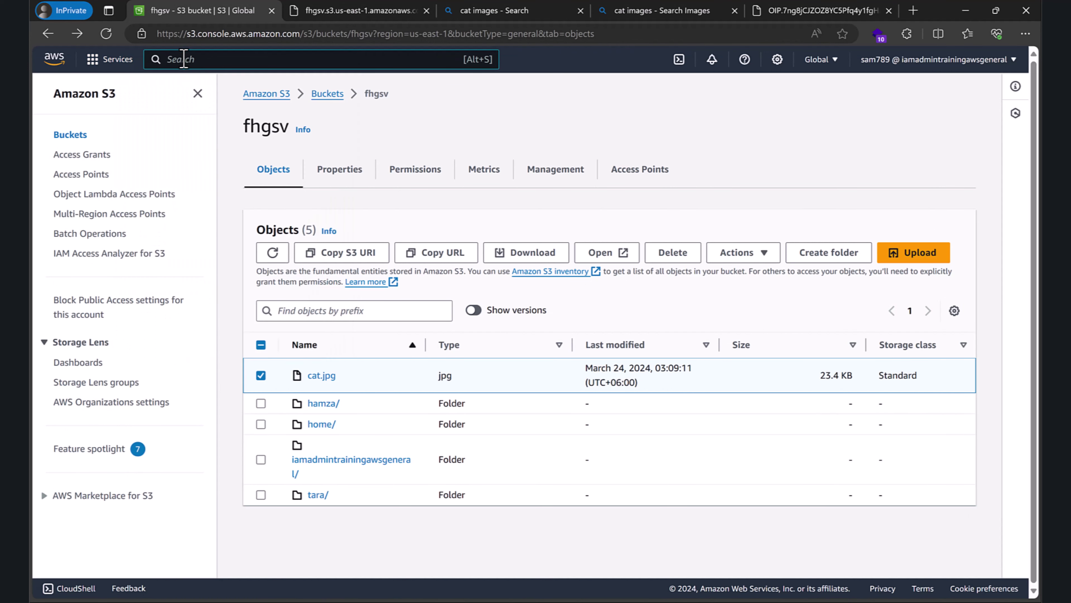
text(ec2)
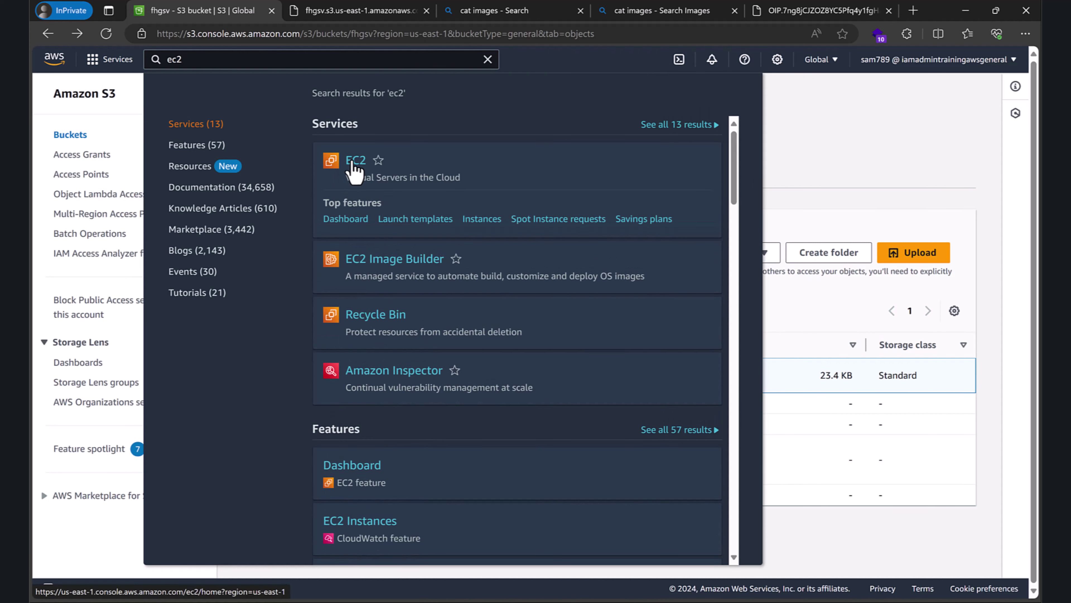
ctrl+click(351, 163)
click(312, 9)
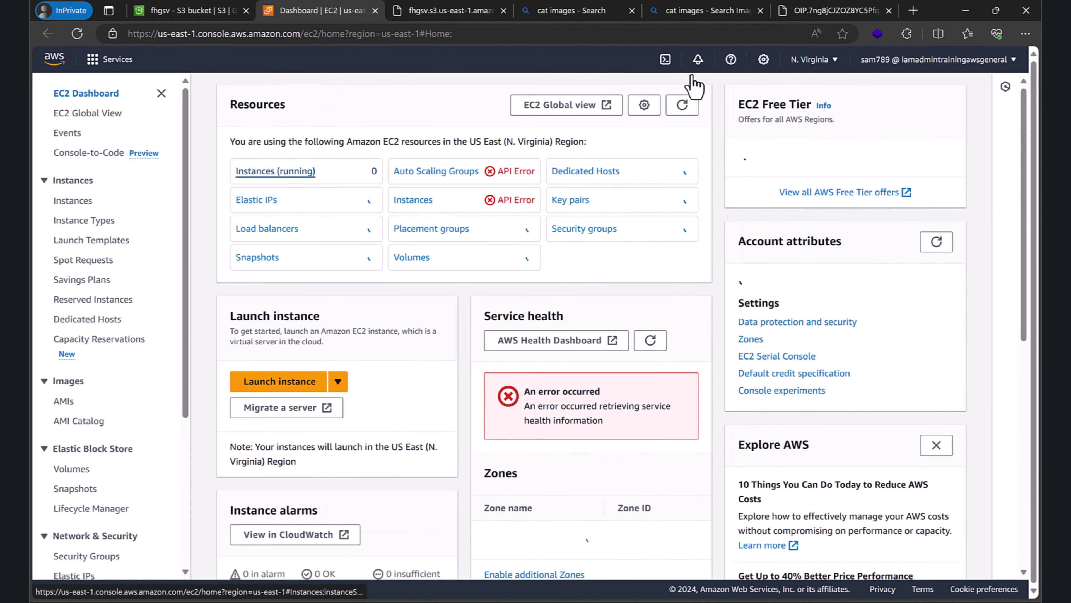
Check the region list and the signed-in account details, and view the EC2 dashboard in the Europe (Ireland) region, eu-west-1.
click(794, 69)
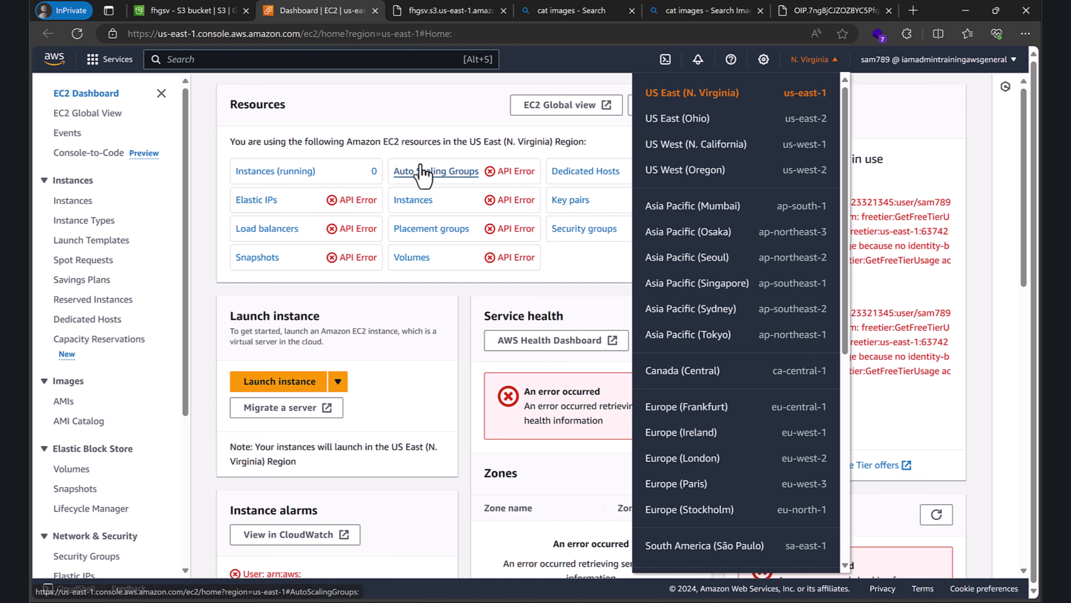
click(405, 144)
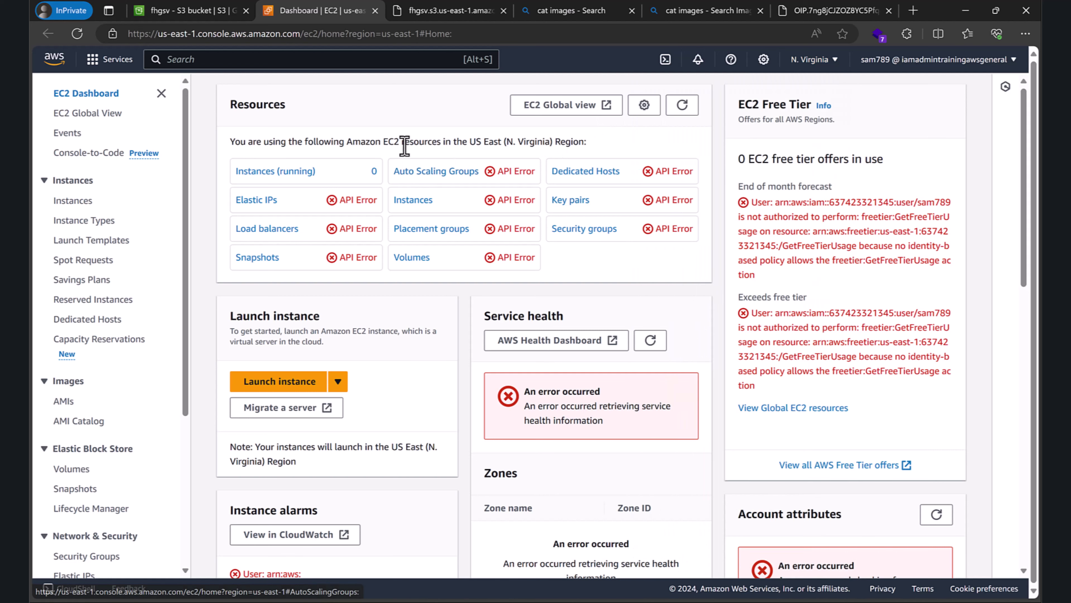
click(900, 67)
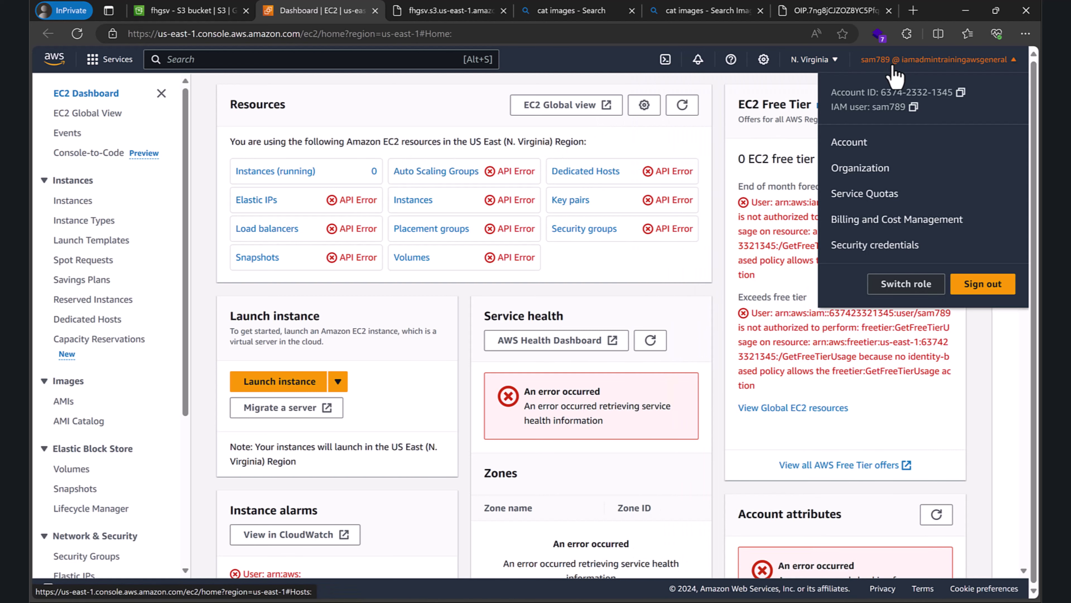
click(781, 103)
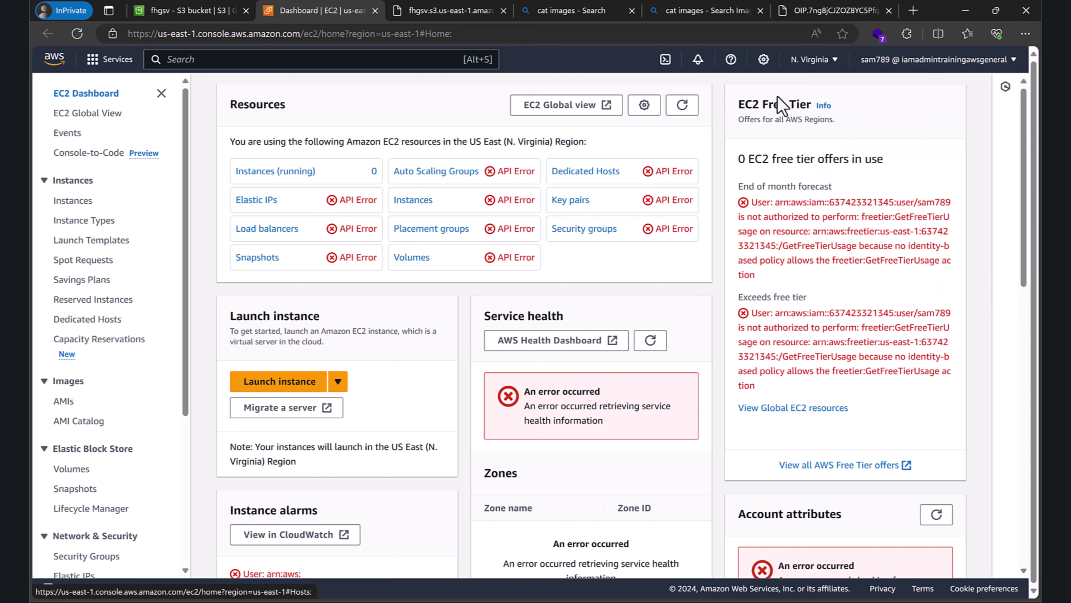
click(797, 68)
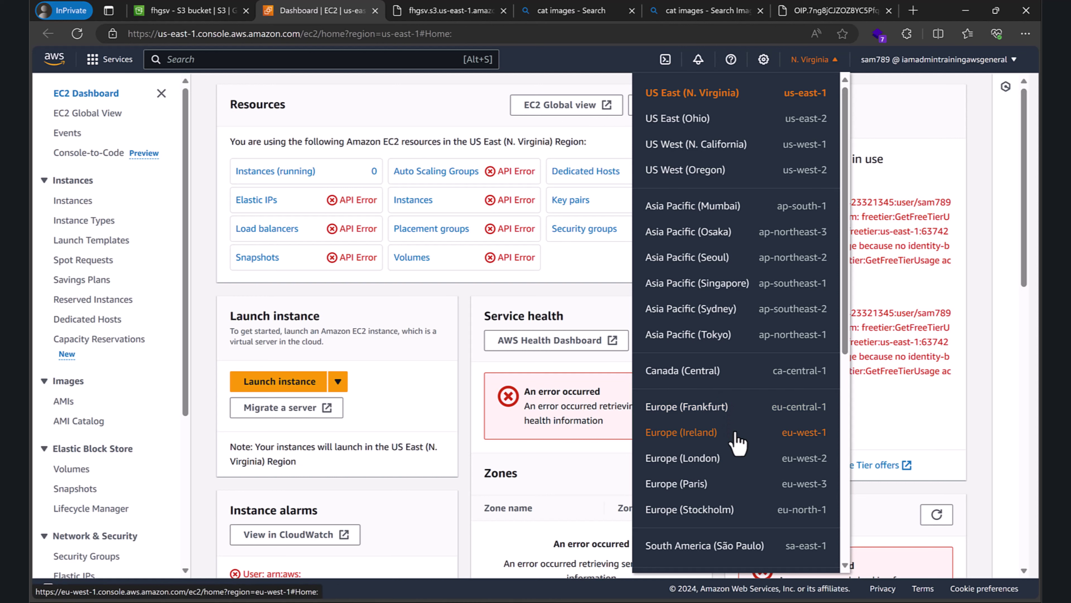
click(718, 442)
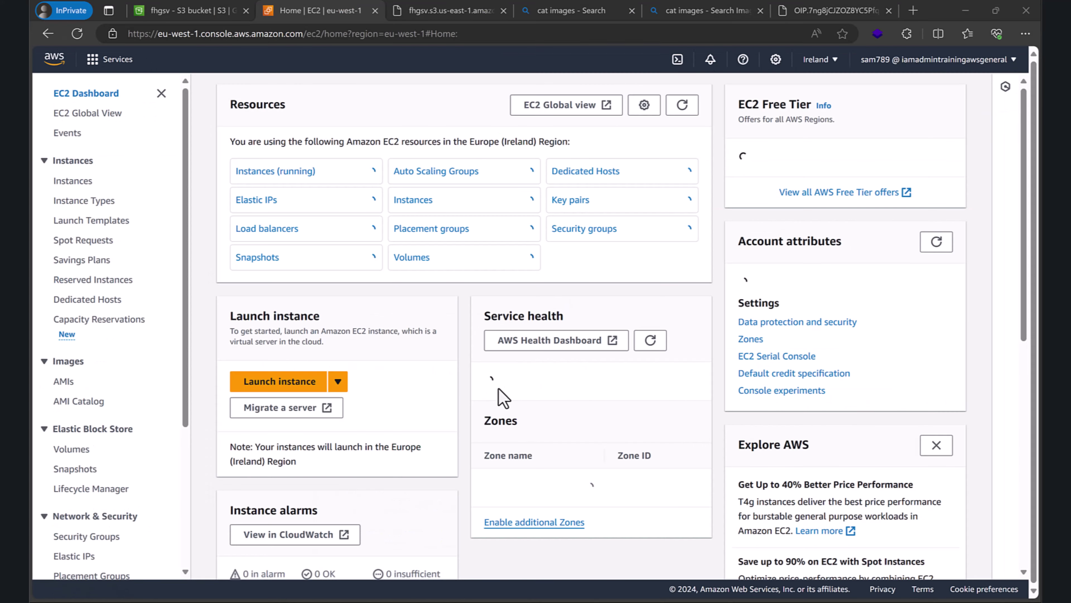
Switch to VS Code and examine the StringNotEquals condition and its ap-southeast-2 region in policy2_region.json.
key(alt+Tab)
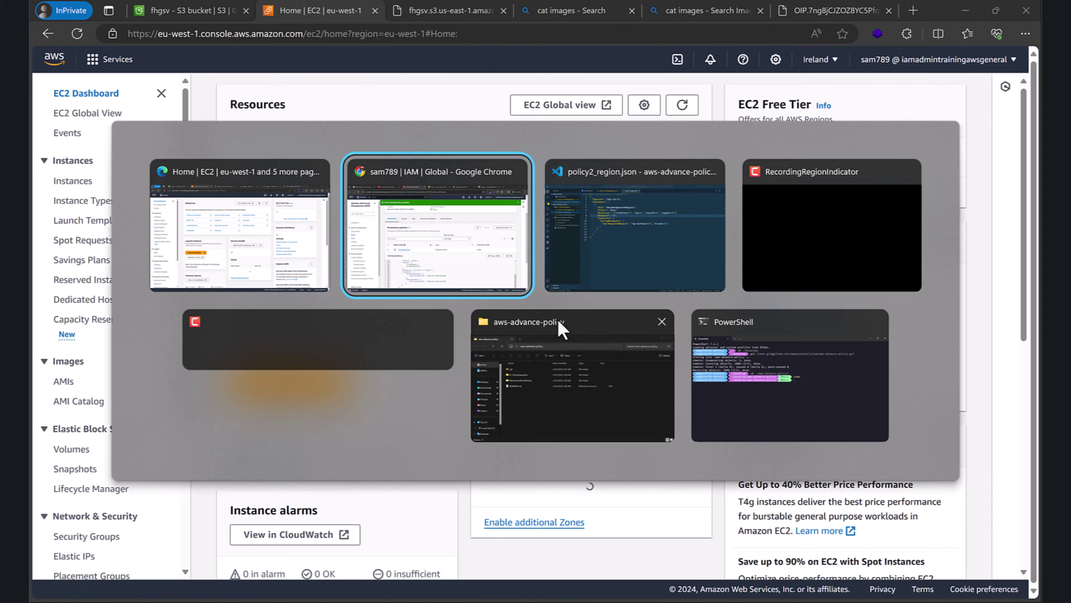
click(559, 327)
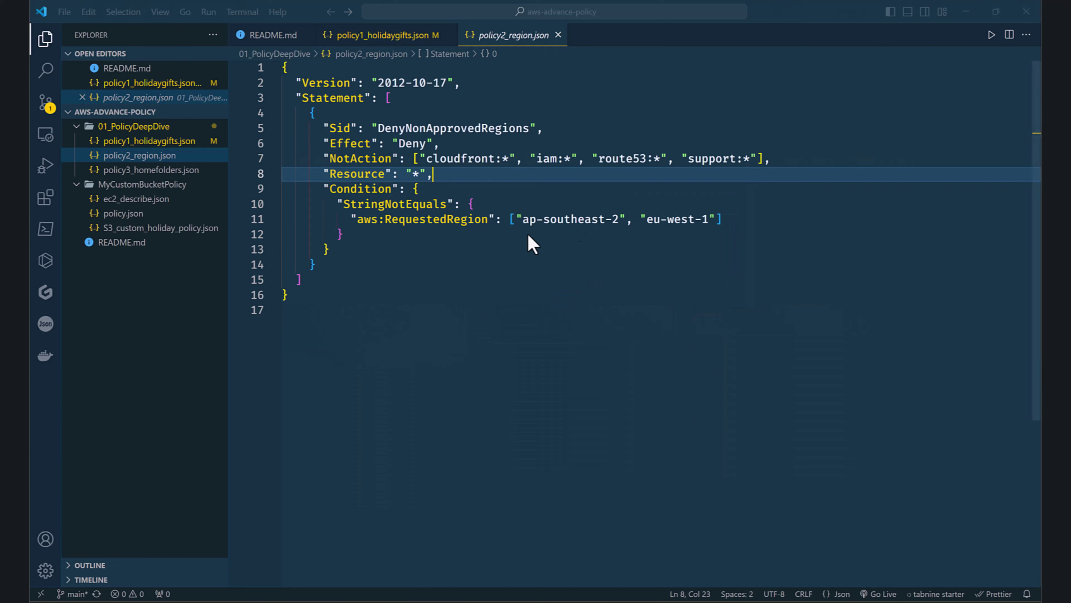
double_click(350, 204)
click(434, 204)
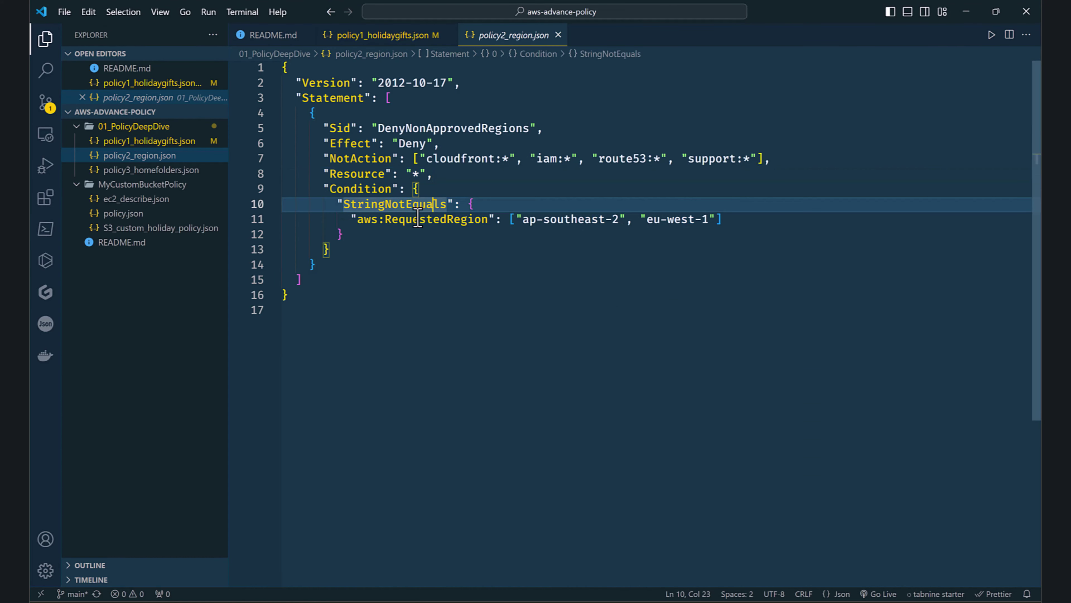
click(356, 204)
drag(523, 219, 617, 220)
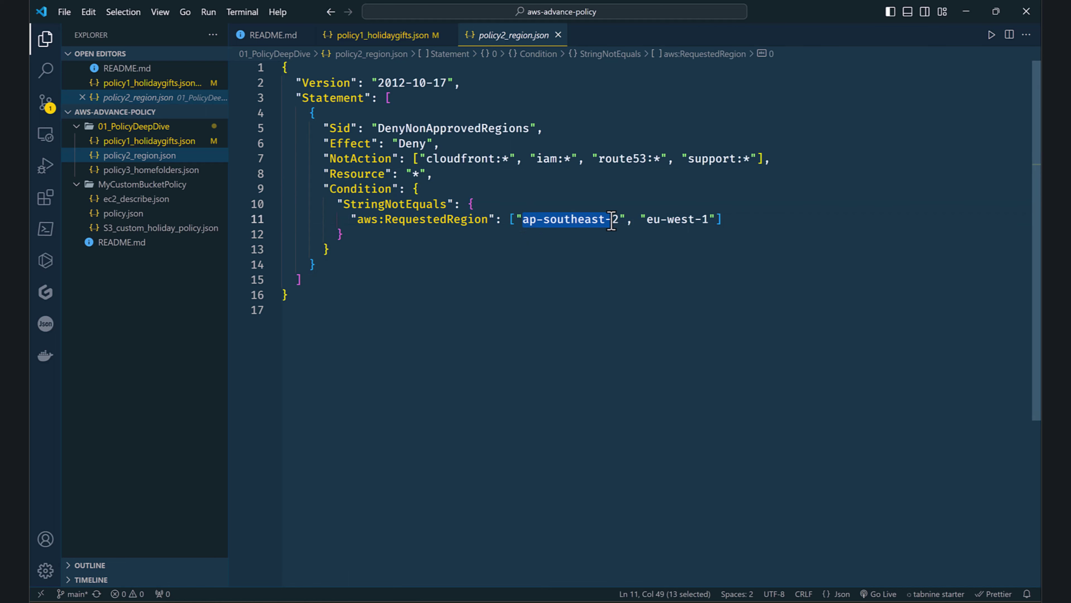
click(598, 251)
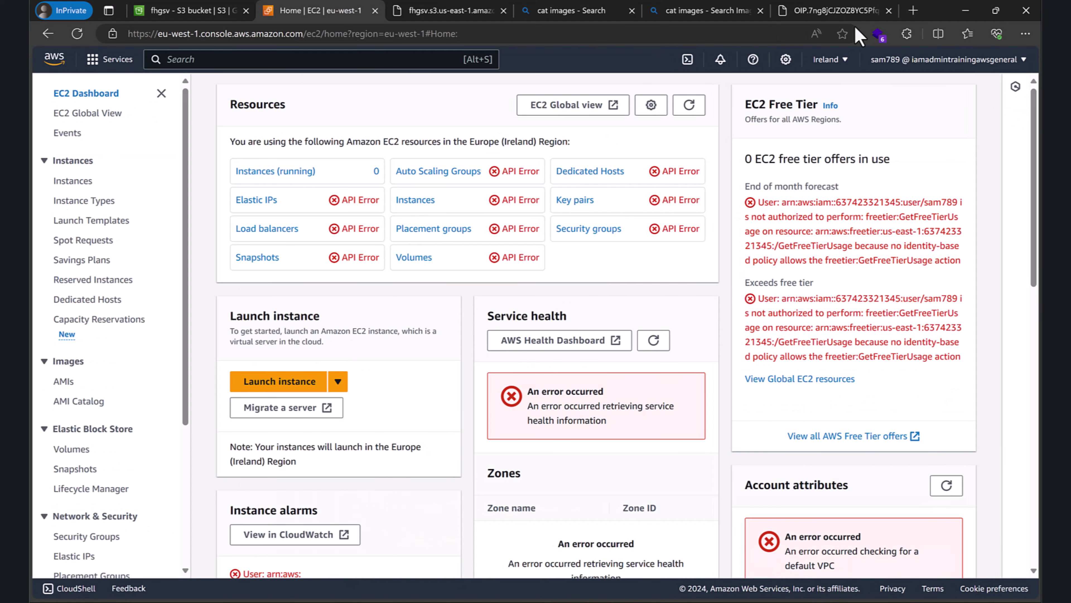
In the test user's Edge session, switch the EC2 dashboard to US East (N. Virginia), and return to policy2_region.json in VS Code.
click(838, 68)
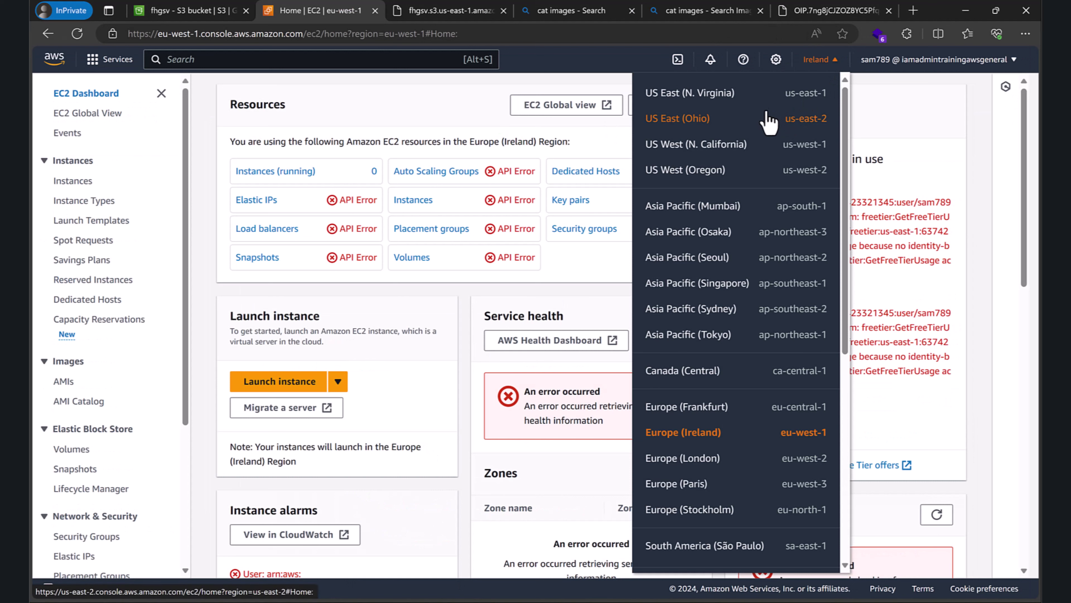
click(788, 98)
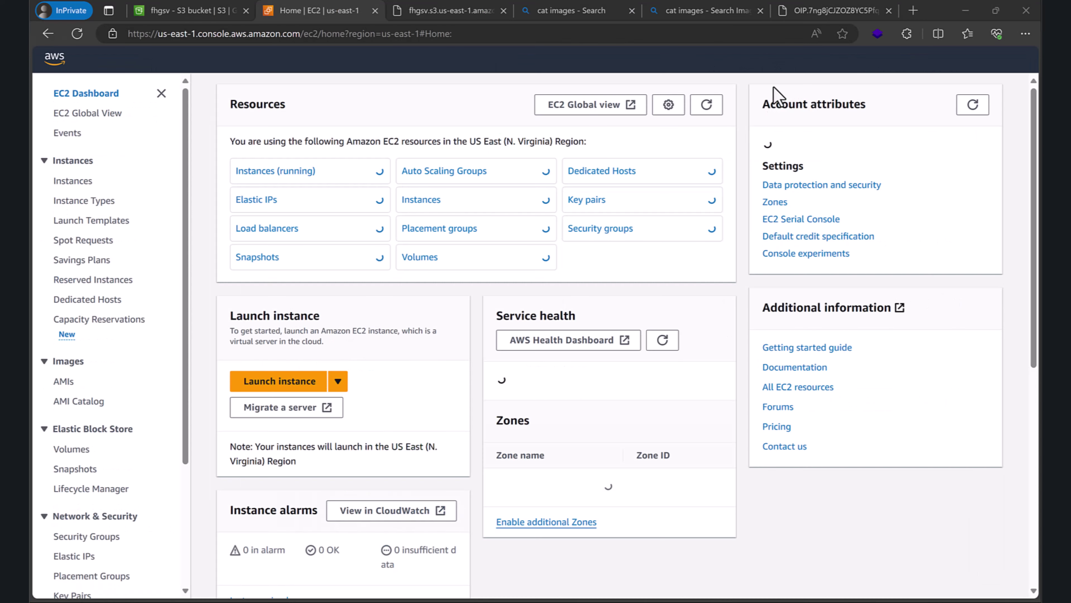
key(alt+Tab)
key(Tab)
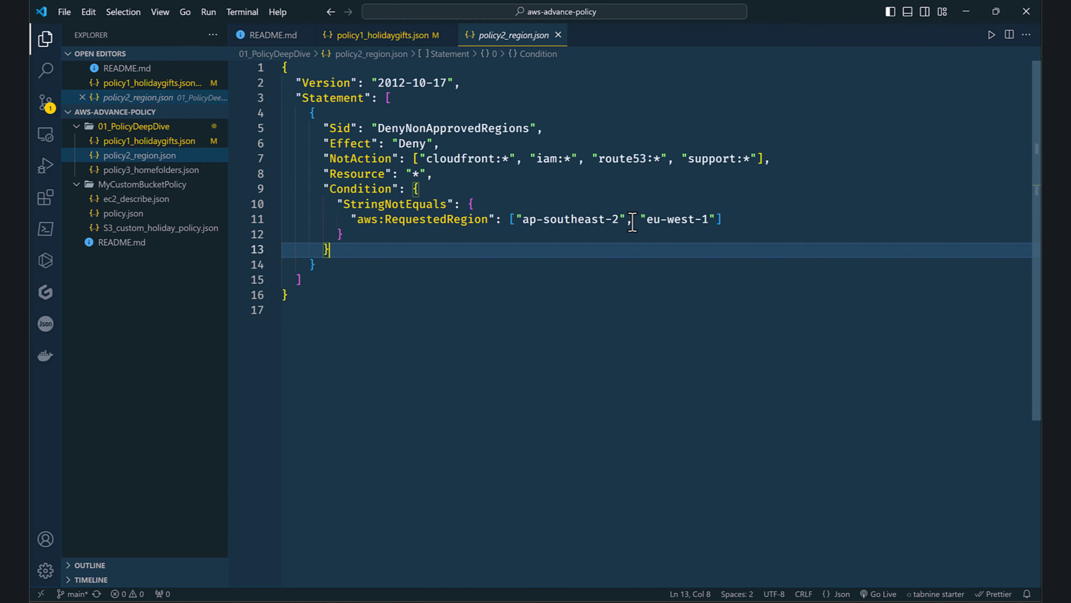
Examine how the StringNotEquals condition, the Resource entry and the eu-west-1 region work together in policy2_region.json.
drag(643, 221, 703, 222)
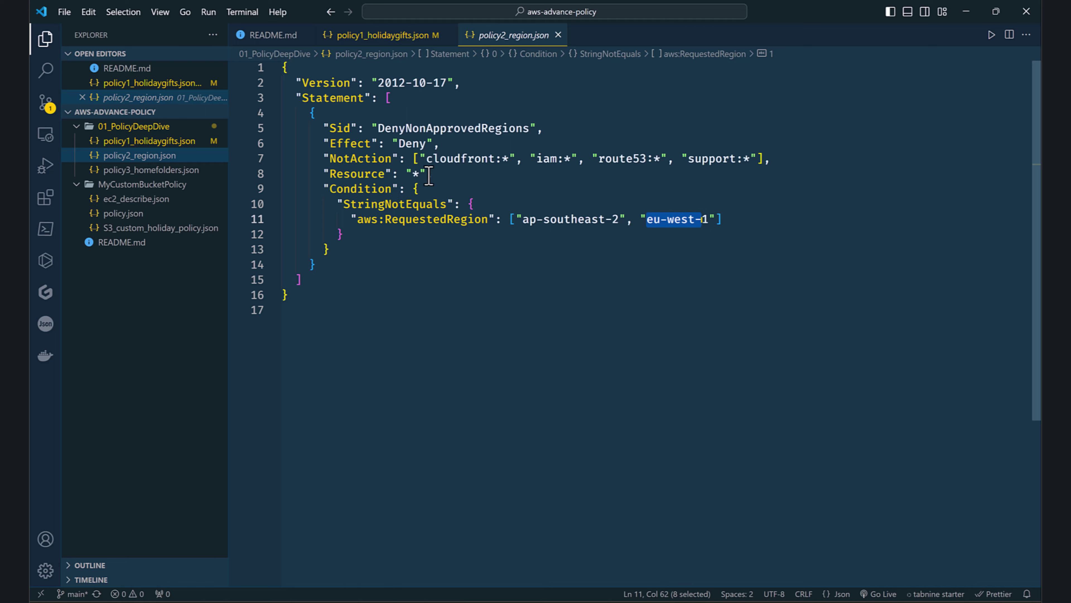
drag(337, 204, 519, 203)
drag(416, 238, 705, 220)
click(649, 220)
drag(384, 144, 342, 174)
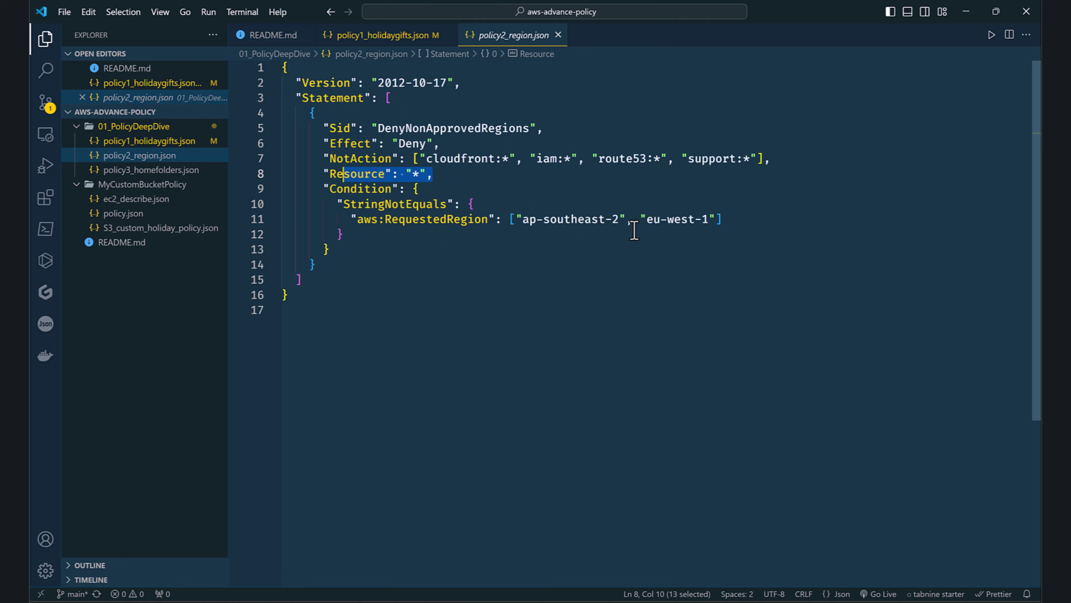
click(649, 220)
drag(648, 220, 714, 217)
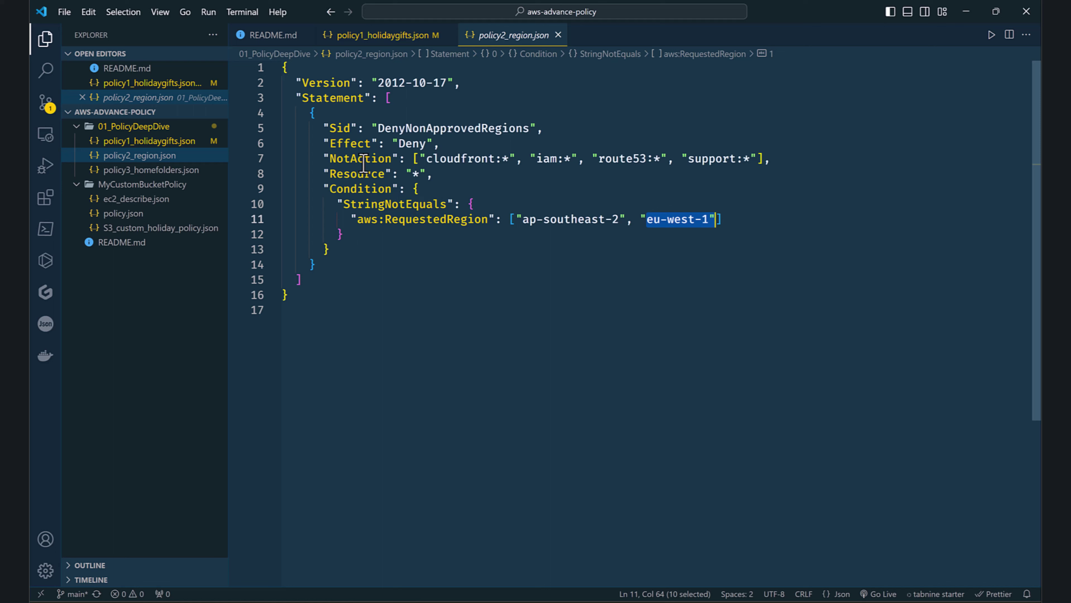
Examine the Deny effect and the services exempted by the NotAction list, including support, in policy2_region.json.
click(426, 161)
click(380, 173)
click(352, 160)
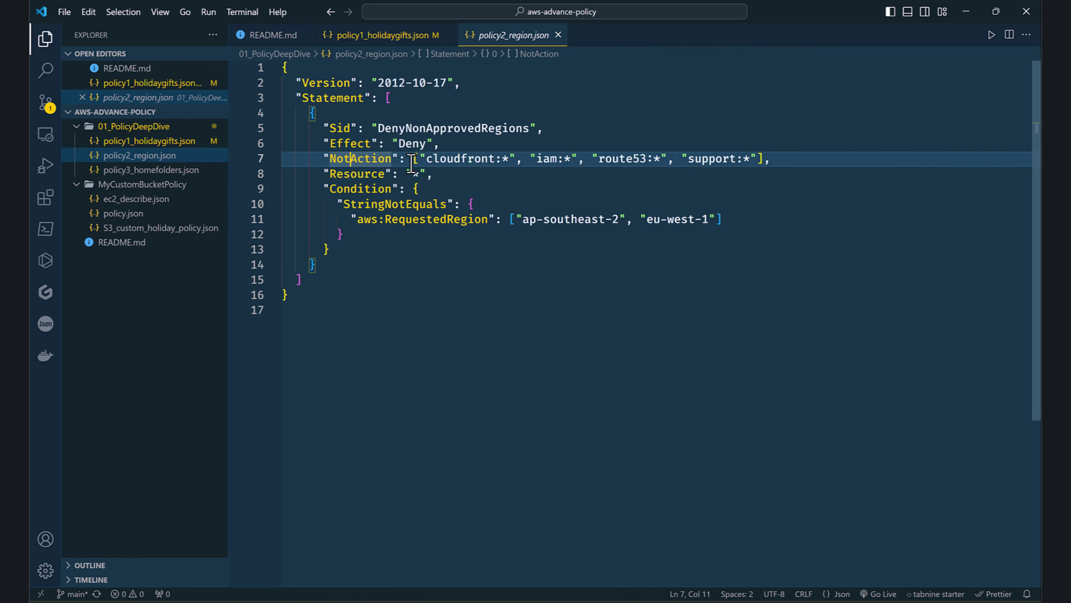
click(371, 144)
click(442, 144)
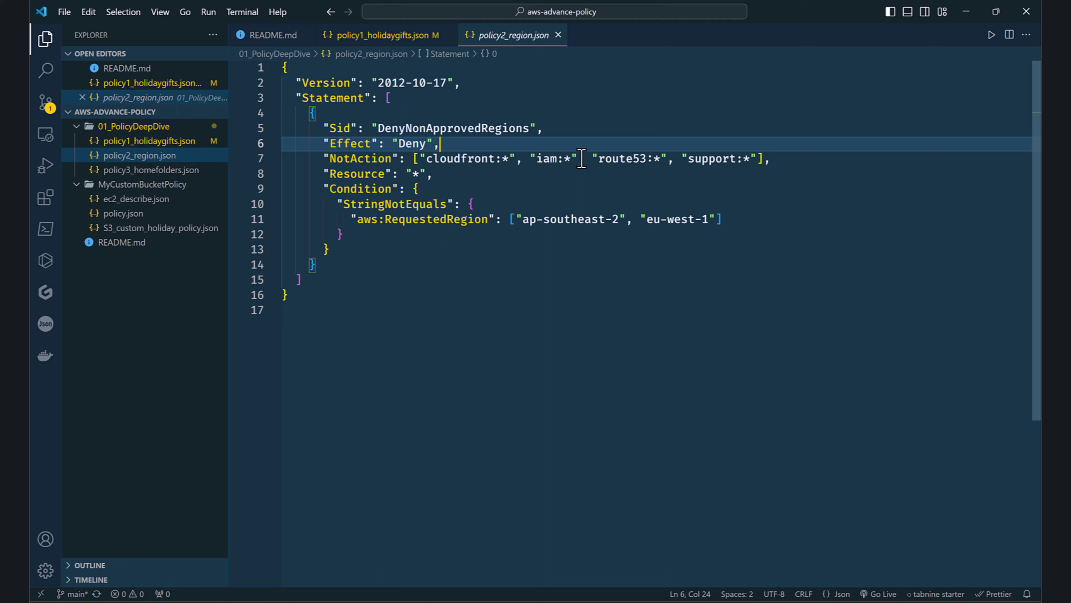
drag(688, 159, 729, 163)
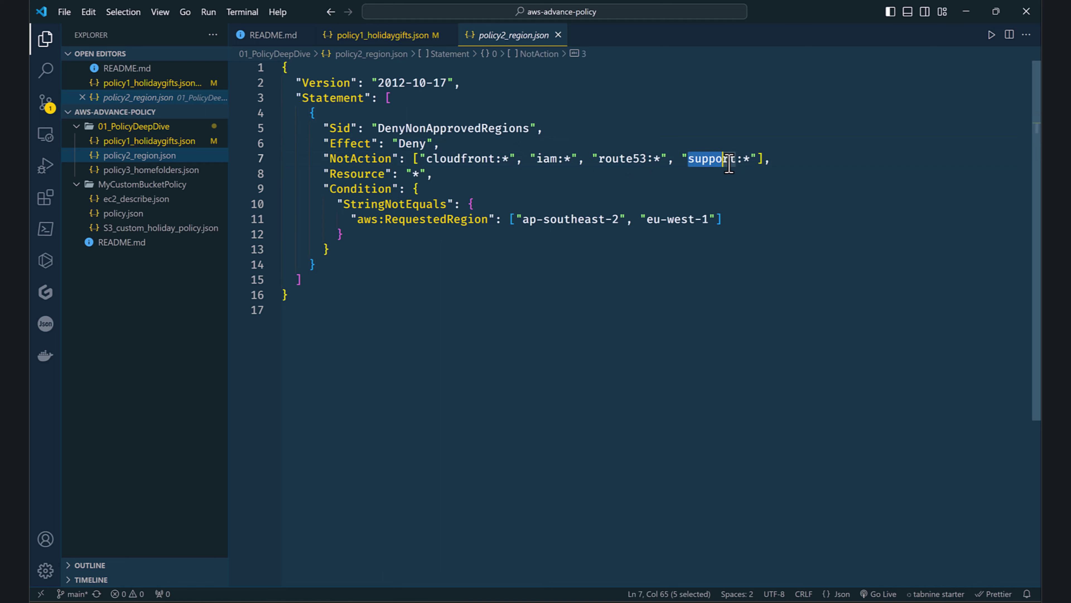
click(729, 162)
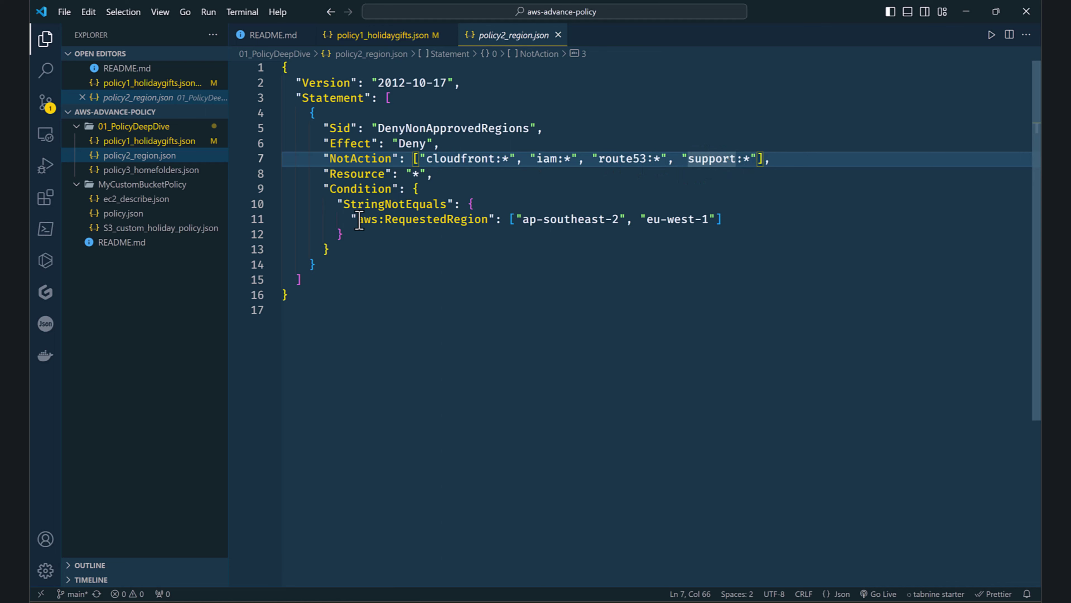
Open ec2_describe.json from the MyCustomBucketPolicy folder and look over its three statements, down to the AdministratorAccess effect and action.
click(185, 213)
click(186, 198)
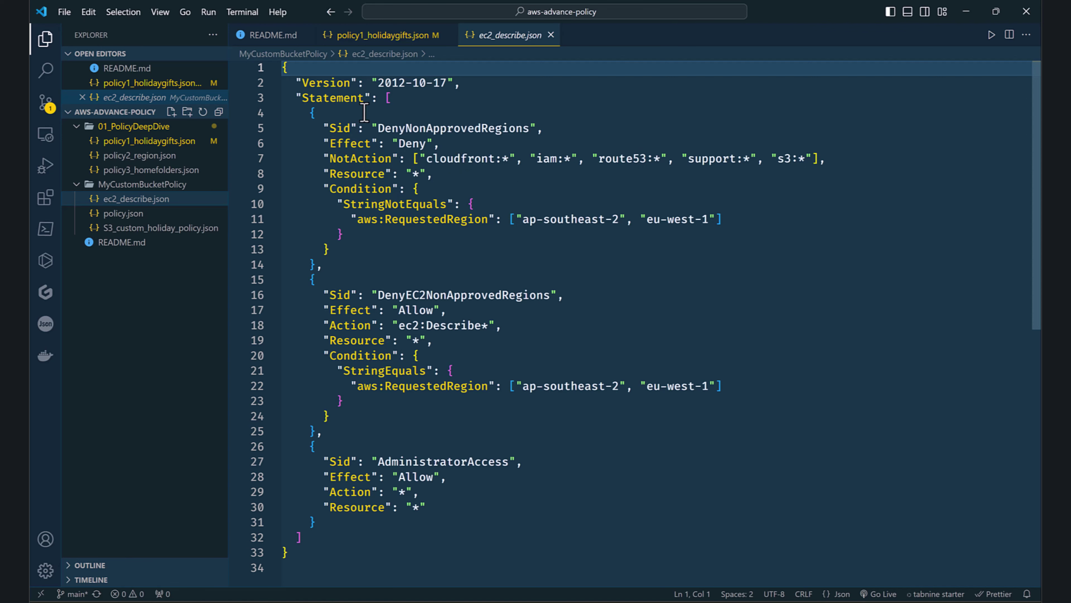
click(381, 42)
click(519, 36)
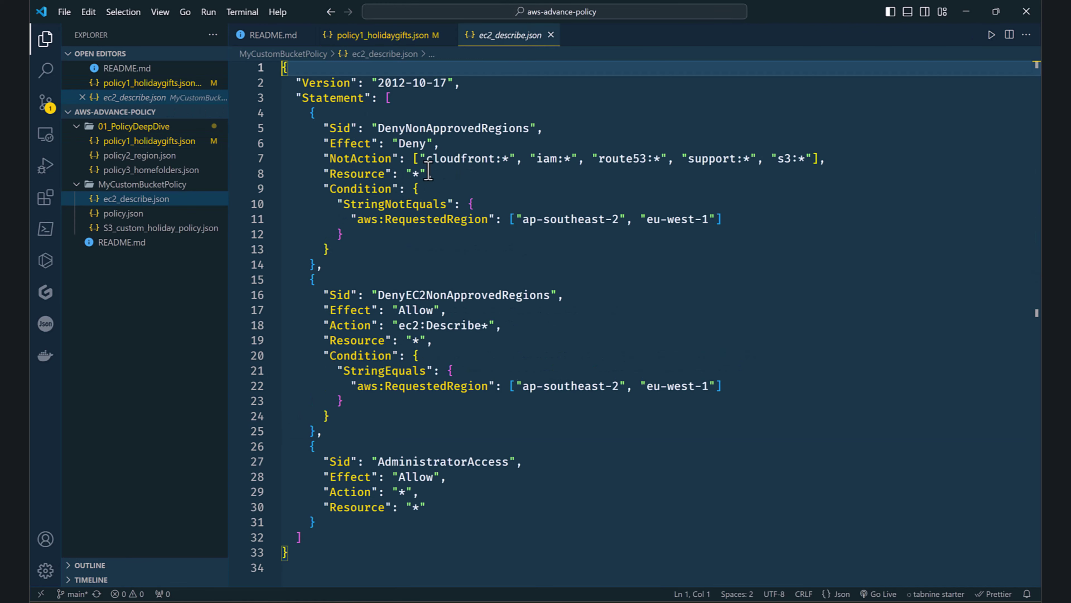
drag(332, 196, 464, 363)
click(459, 493)
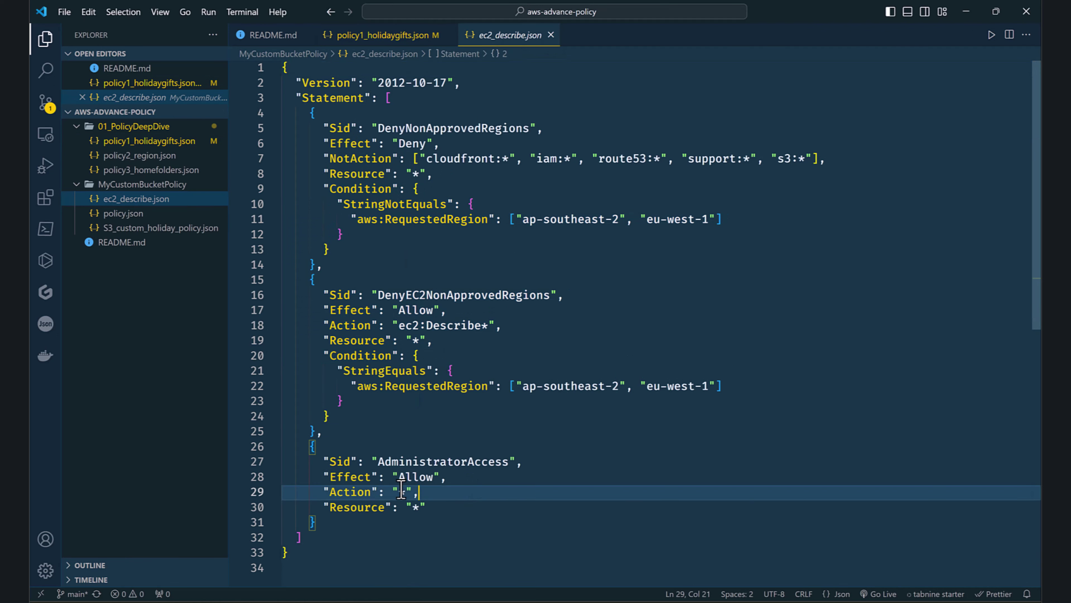
click(481, 477)
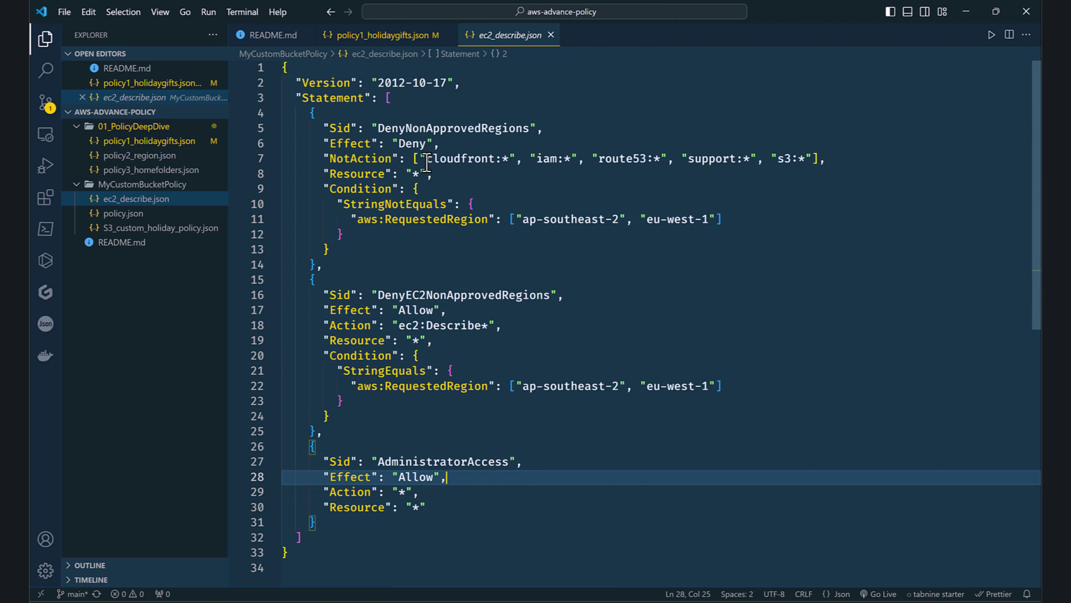
Compare the NotAction exemptions of DenyNonApprovedRegions with the AdministratorAccess statement in ec2_describe.json.
drag(427, 160, 510, 160)
click(564, 160)
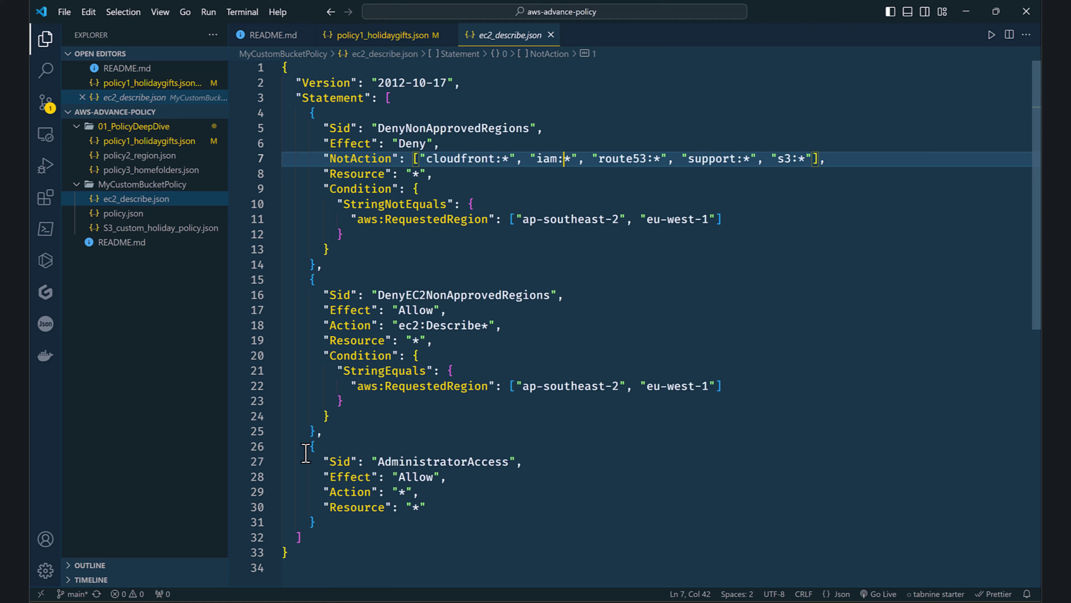
drag(305, 449, 356, 464)
click(349, 502)
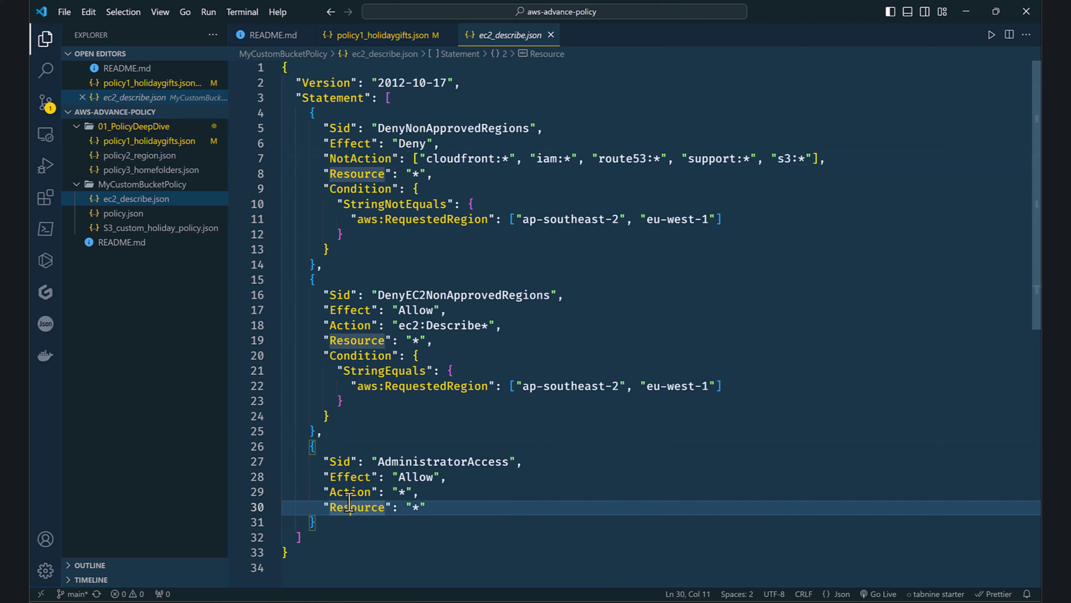
drag(316, 460, 442, 478)
click(444, 491)
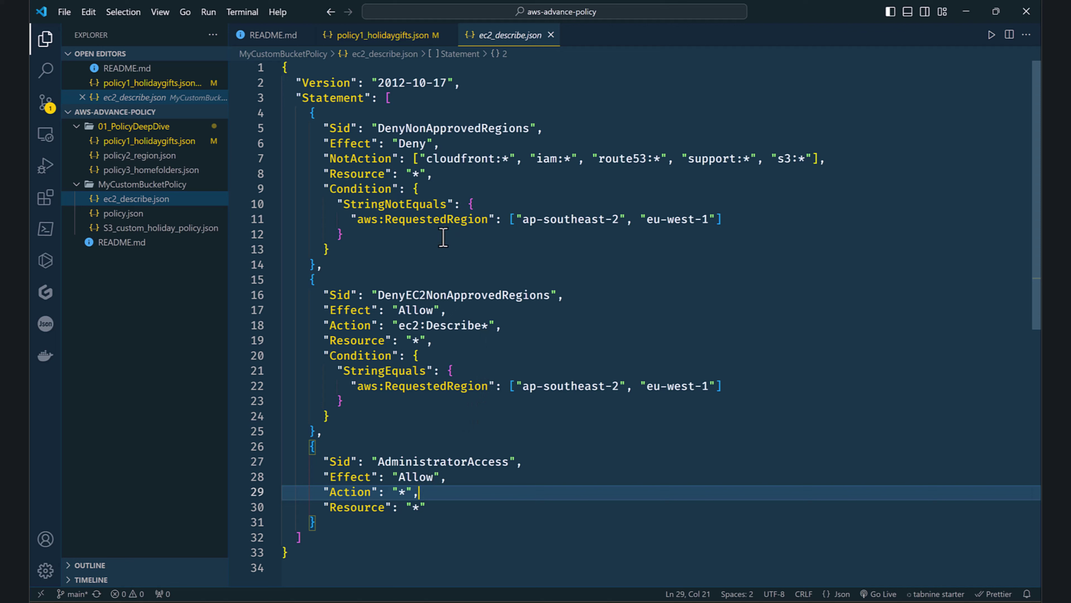
drag(324, 461, 406, 507)
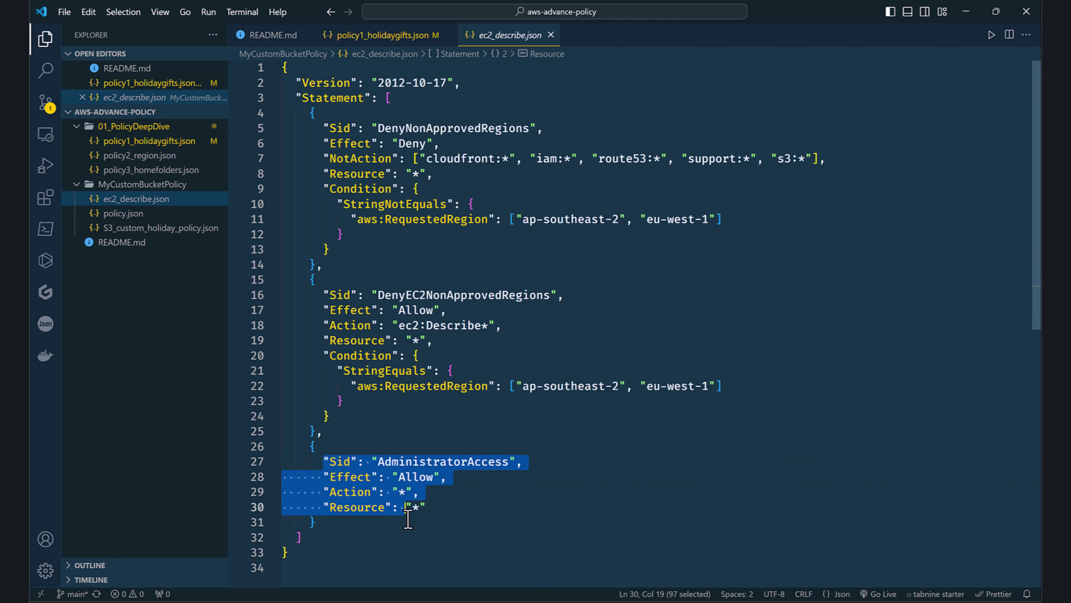
Switch to the AWS console to check which IAM user is signed in, then return to ec2_describe.json.
click(407, 519)
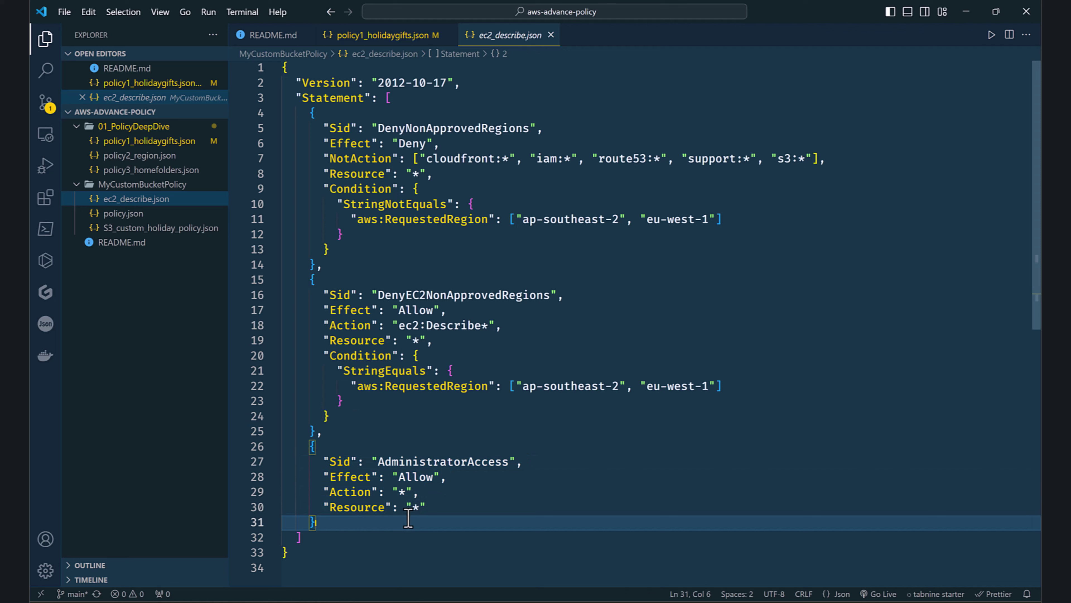
key(alt+Tab)
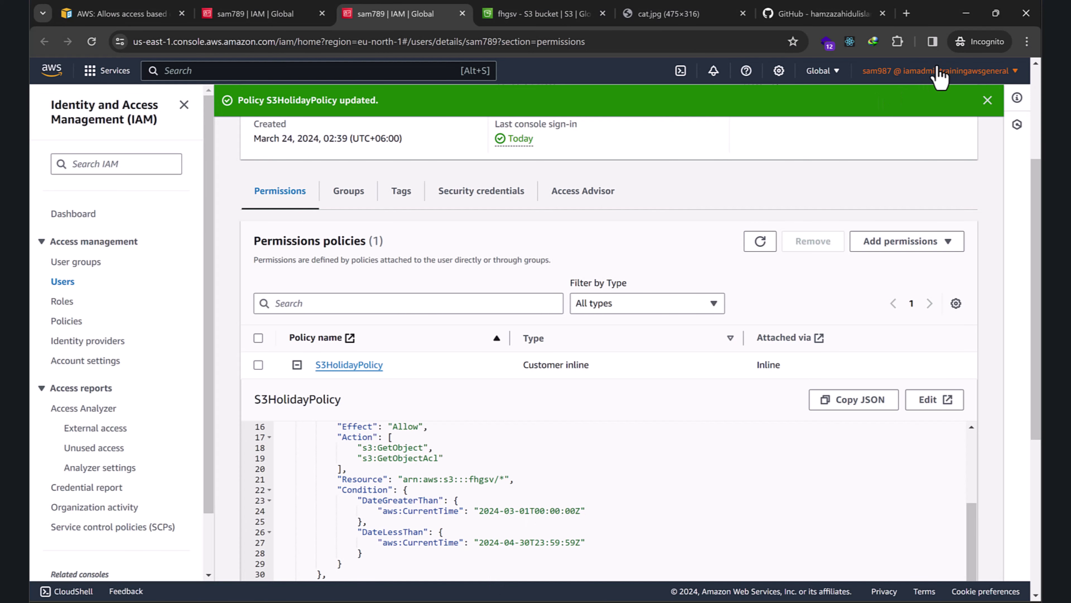
click(896, 76)
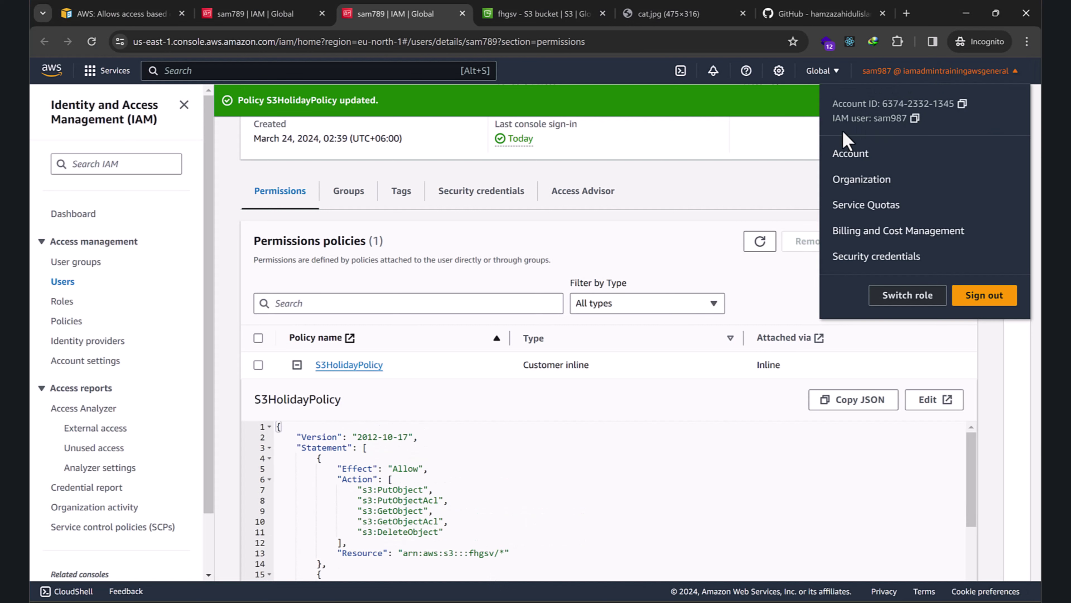
click(751, 179)
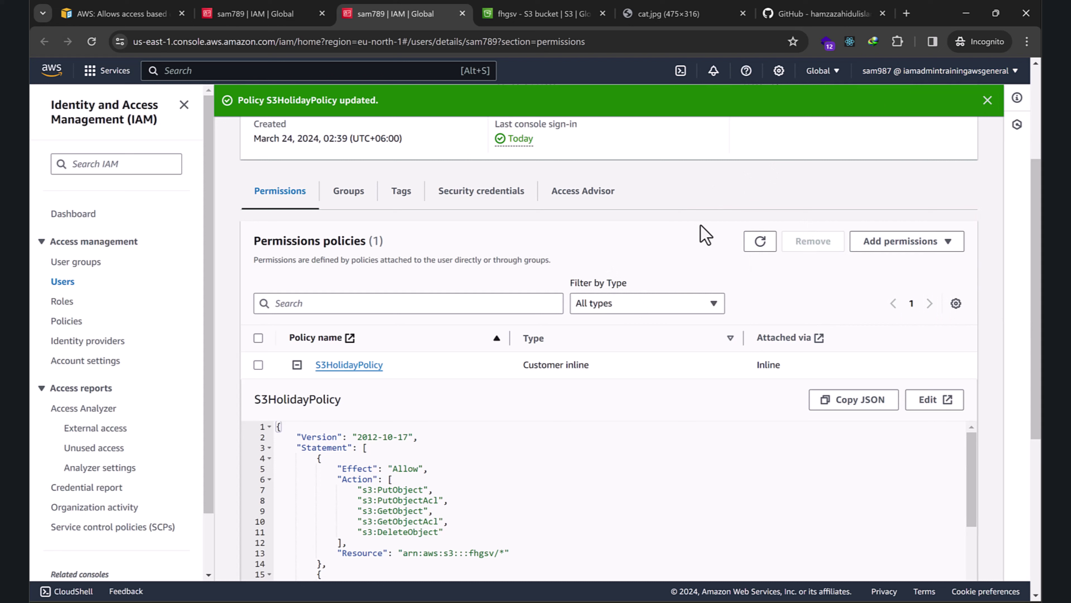
key(alt+Tab)
click(638, 262)
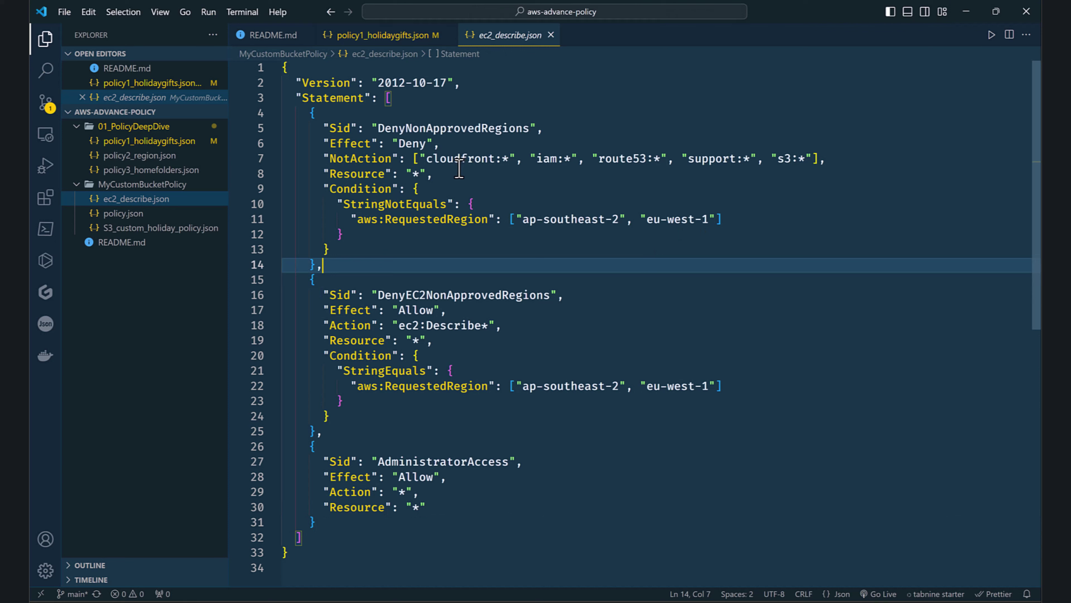
Examine the DenyNonApprovedRegions statement in ec2_describe.json and its requested regions, ap-southeast-2 and eu-west-1.
drag(308, 120, 380, 265)
key(Escape)
click(508, 128)
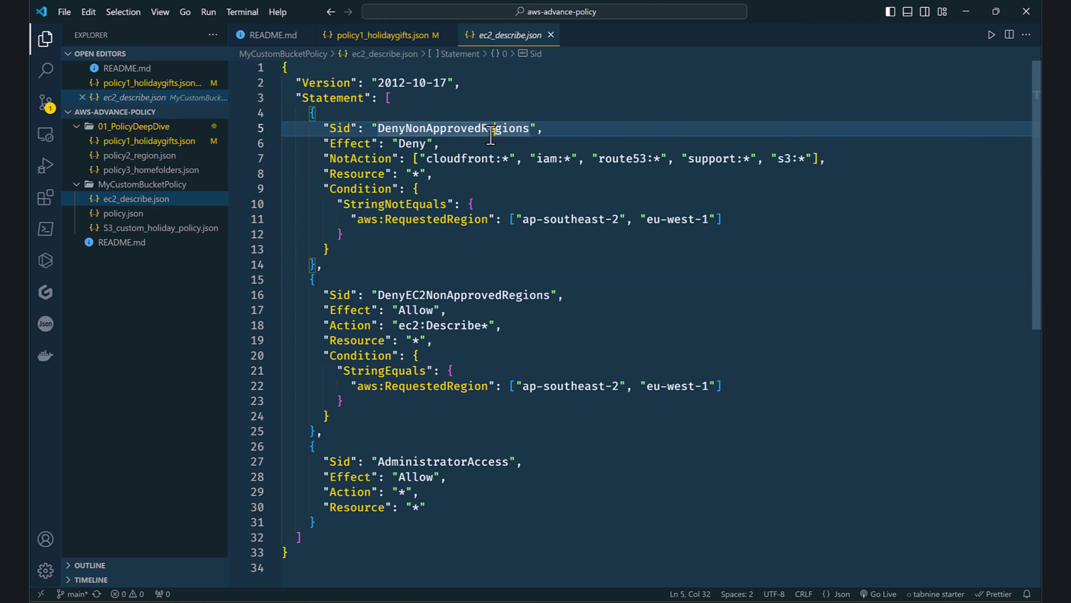
drag(523, 219, 710, 220)
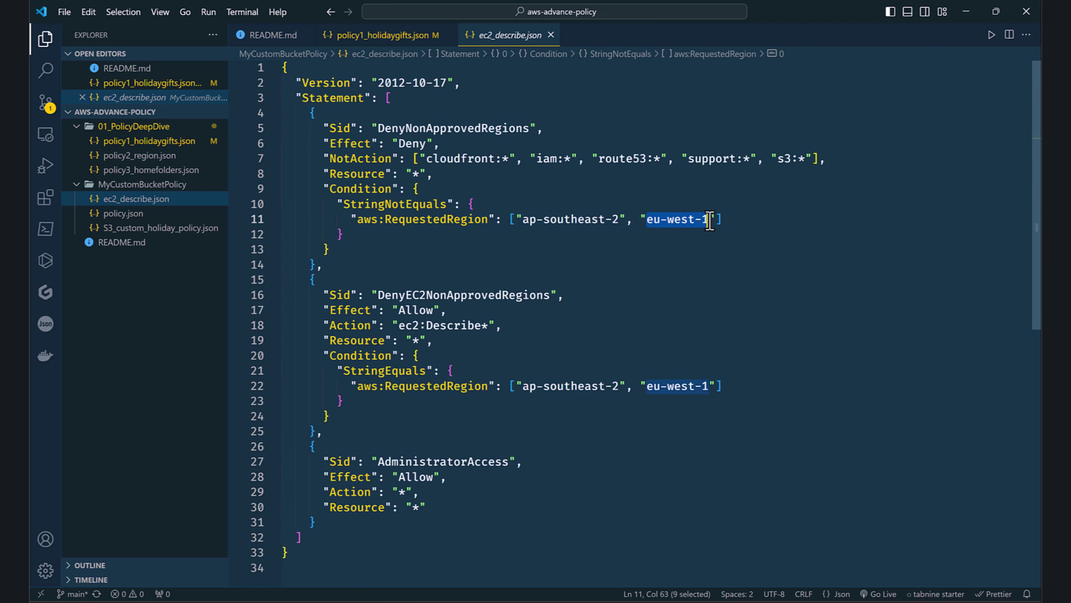
click(710, 221)
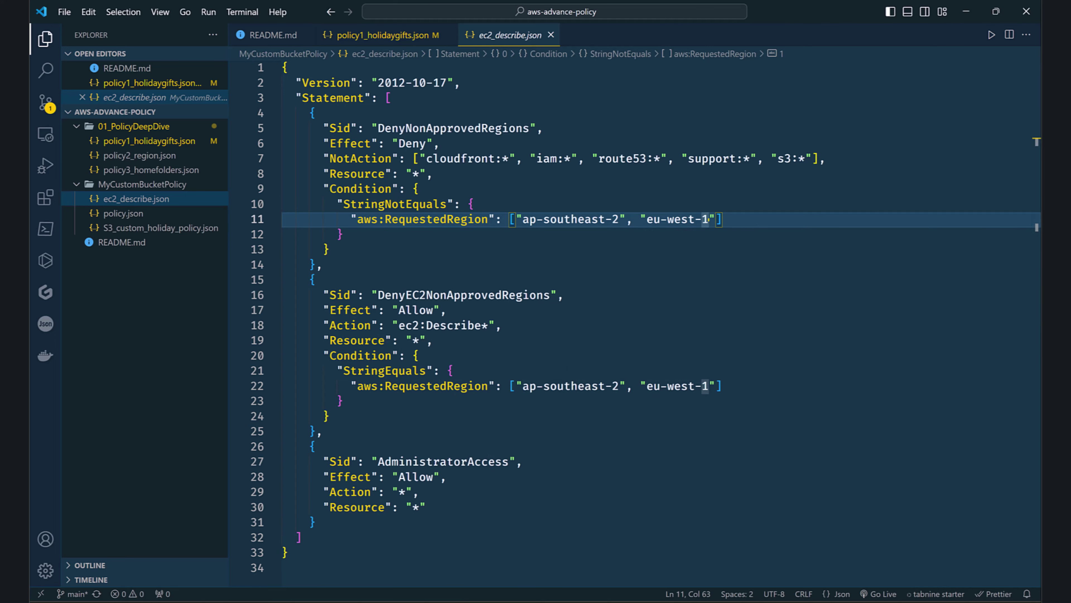
Look over the region list in the test user's EC2 console and compare it with the Resource and region entries of DenyNonApprovedRegions.
key(alt+Tab)
click(828, 61)
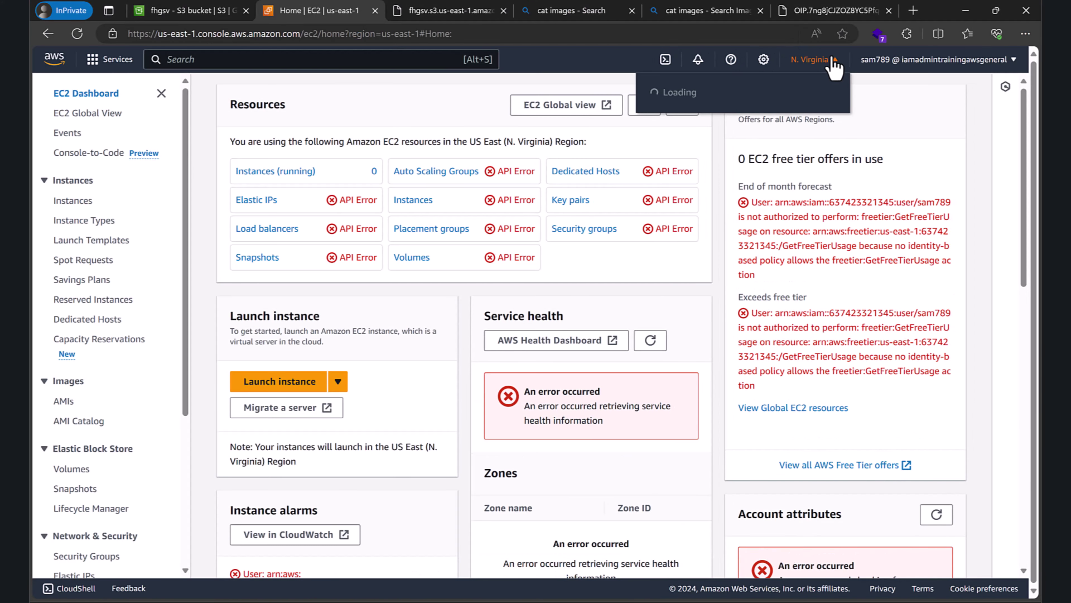
key(alt+Tab)
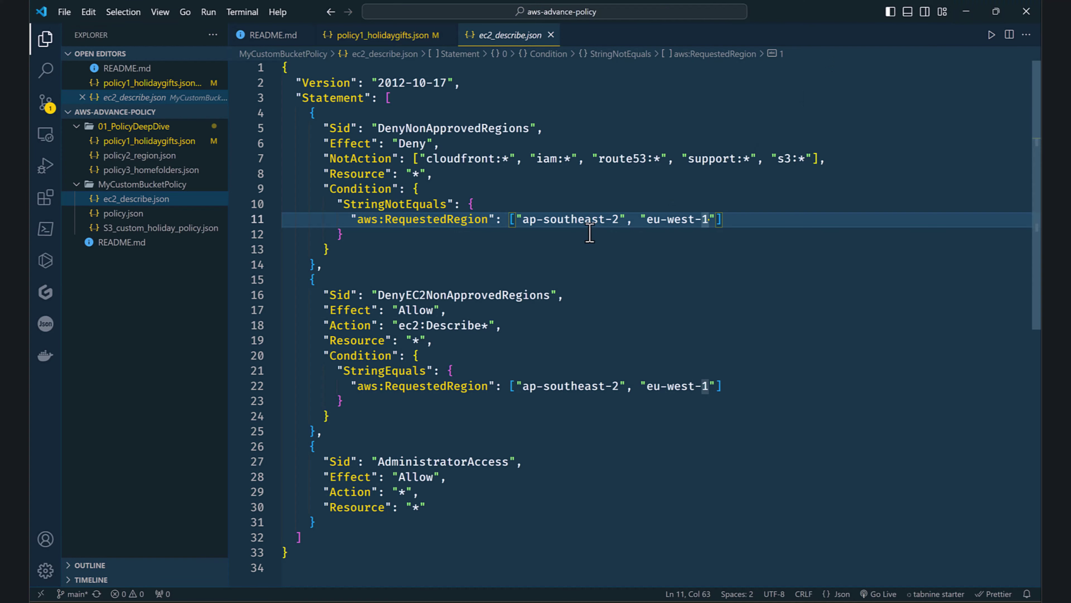
drag(434, 175, 385, 174)
key(alt+Tab)
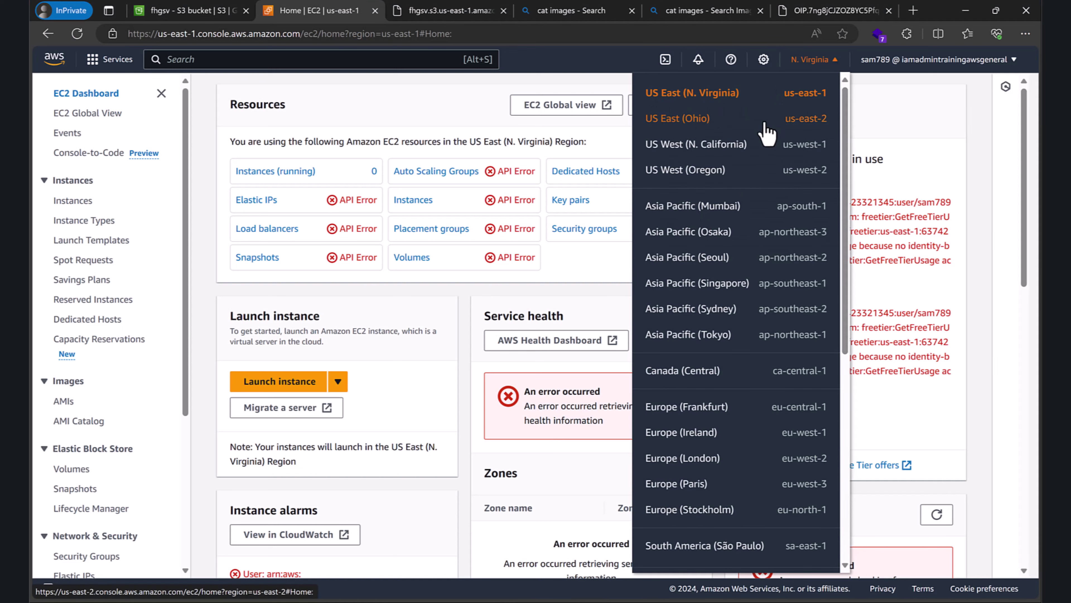
key(alt+Tab)
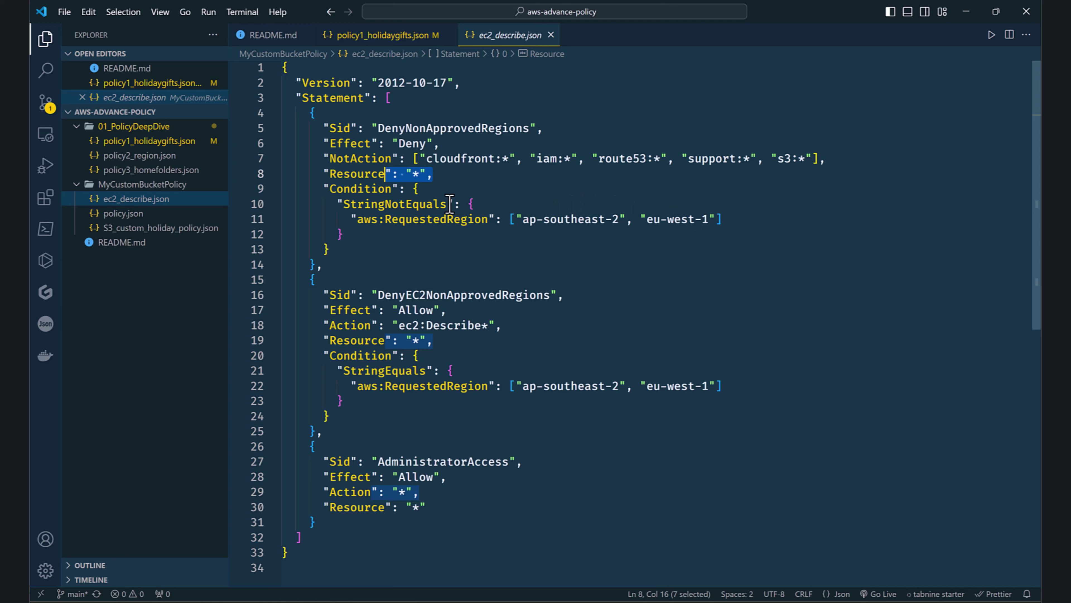
Examine the AdministratorAccess statement in ec2_describe.json, including its Allow effect, action and resource.
click(547, 189)
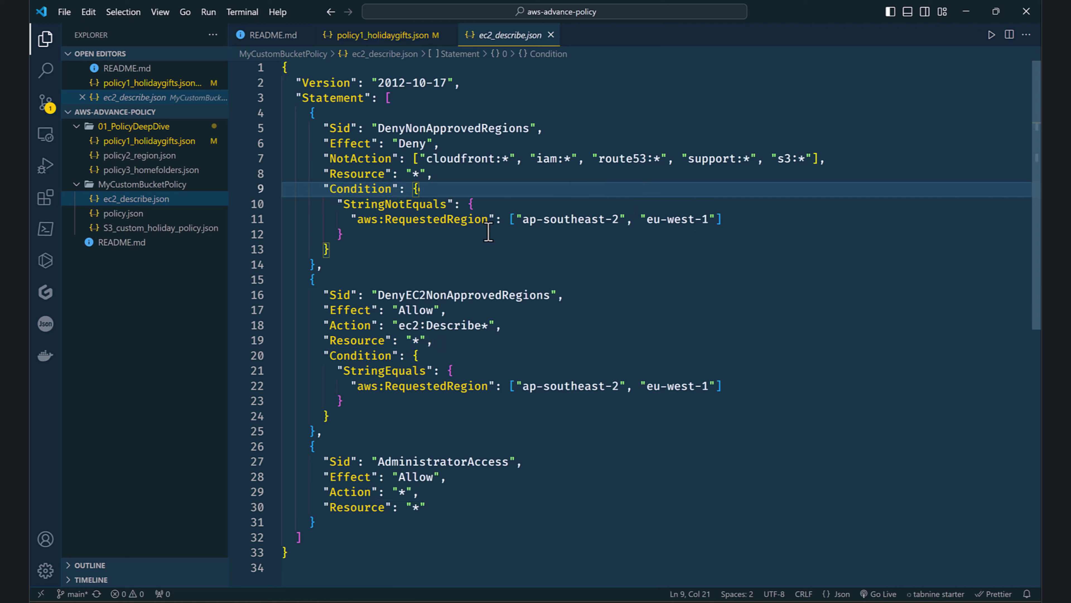
click(422, 505)
drag(422, 506, 296, 462)
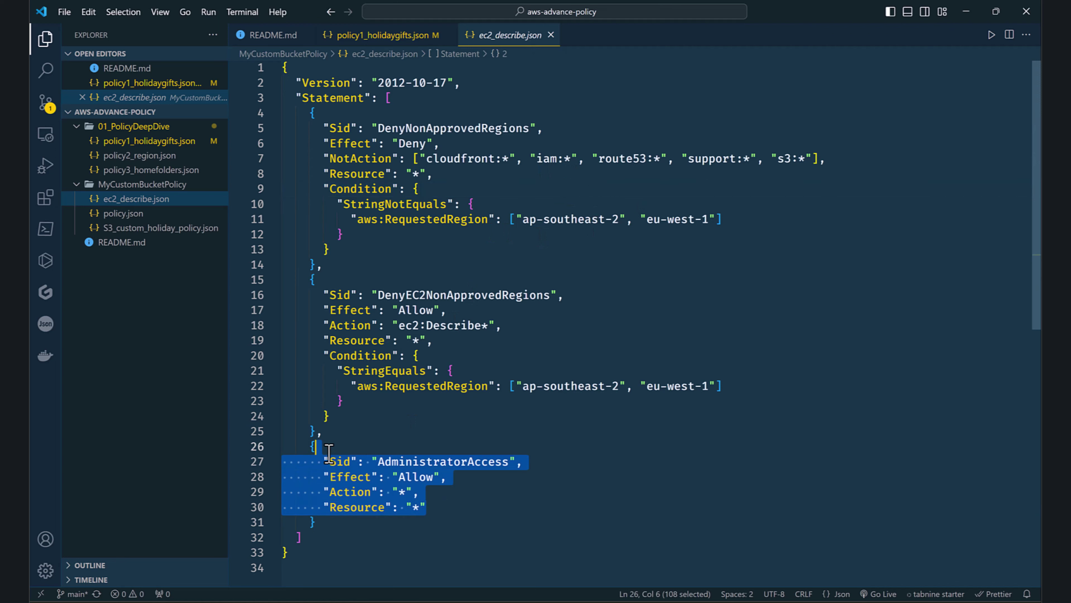
click(406, 476)
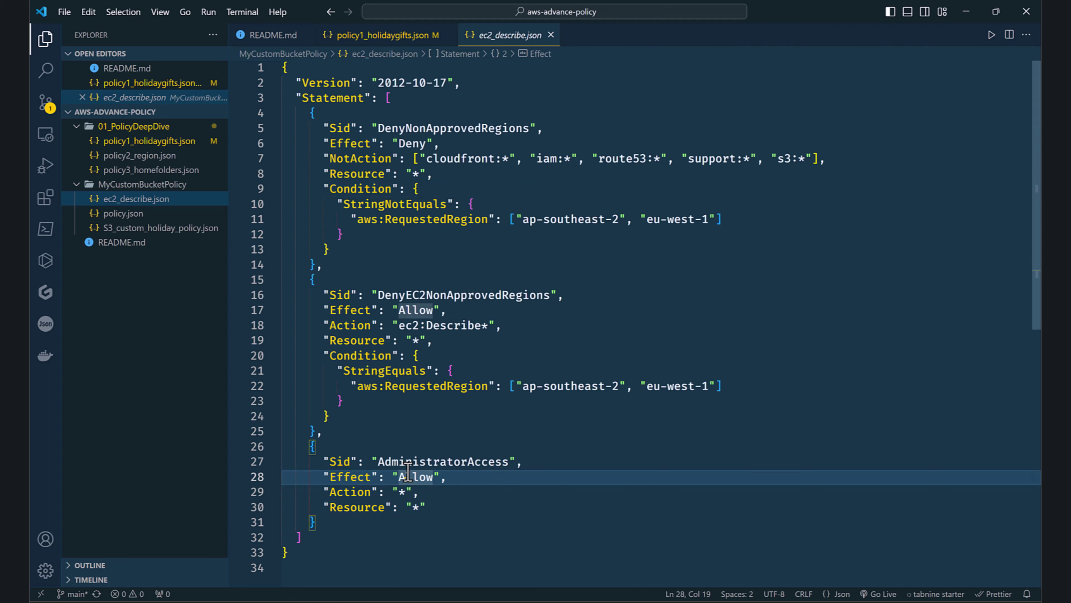
click(390, 522)
shift+click(311, 446)
click(366, 492)
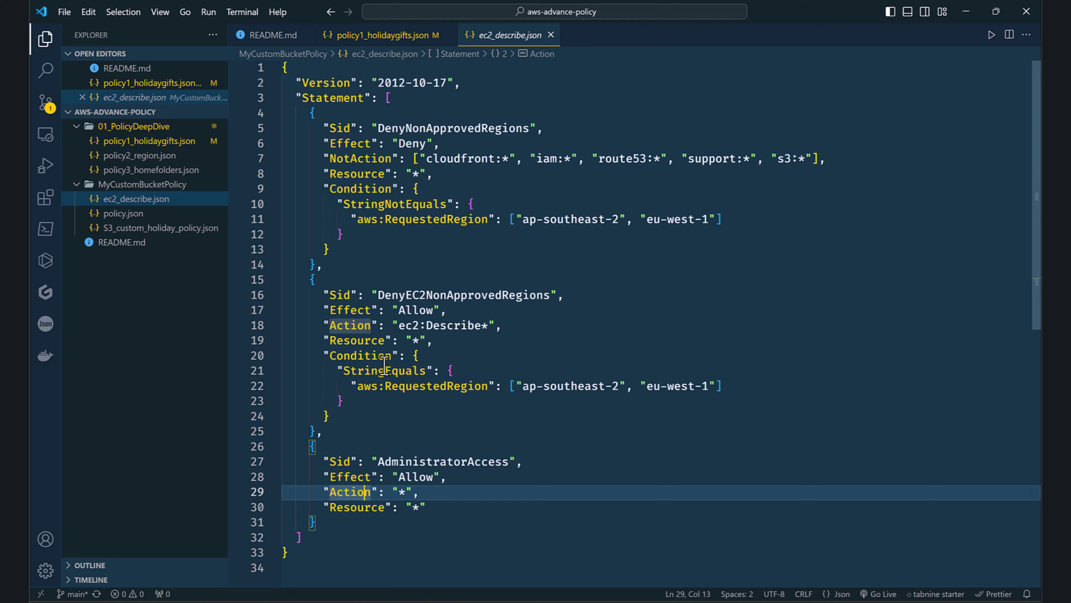
click(325, 447)
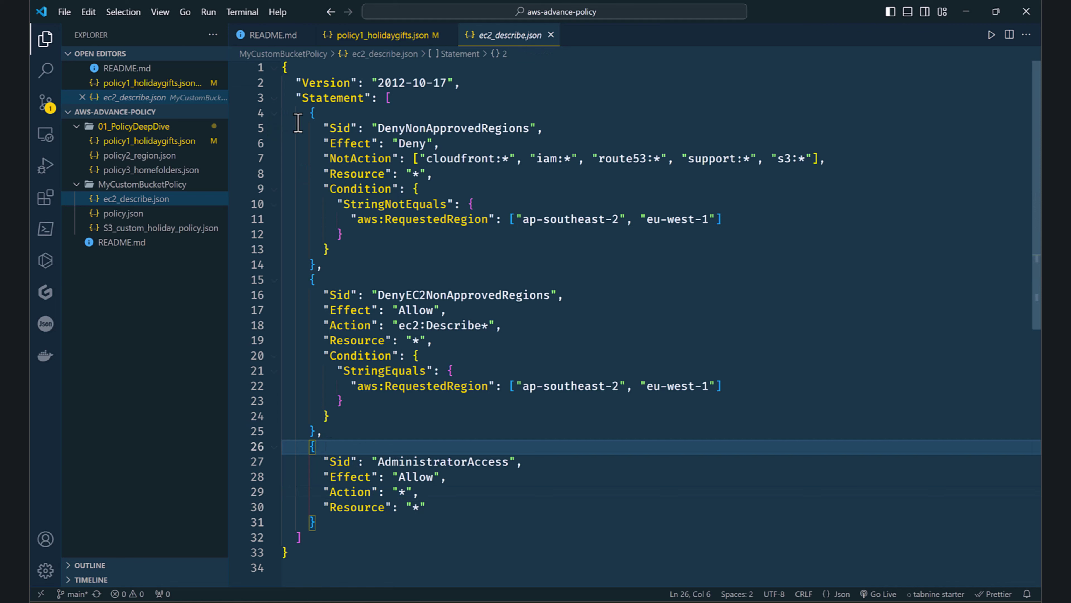
Review the three statements together and compare AdministratorAccess with the Deny effect of DenyNonApprovedRegions.
drag(298, 122, 421, 517)
click(418, 522)
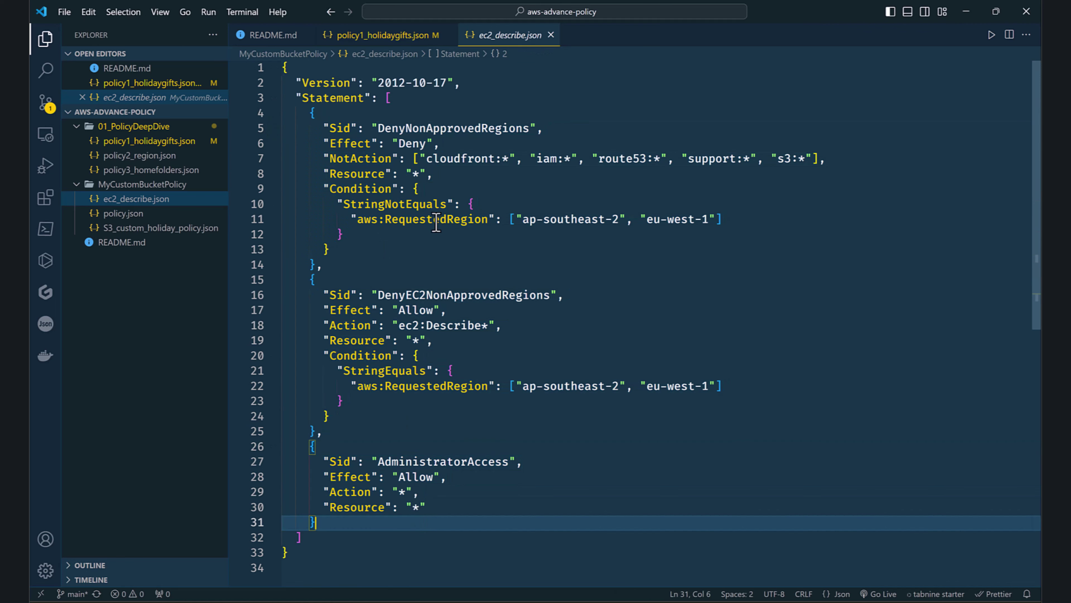
click(307, 449)
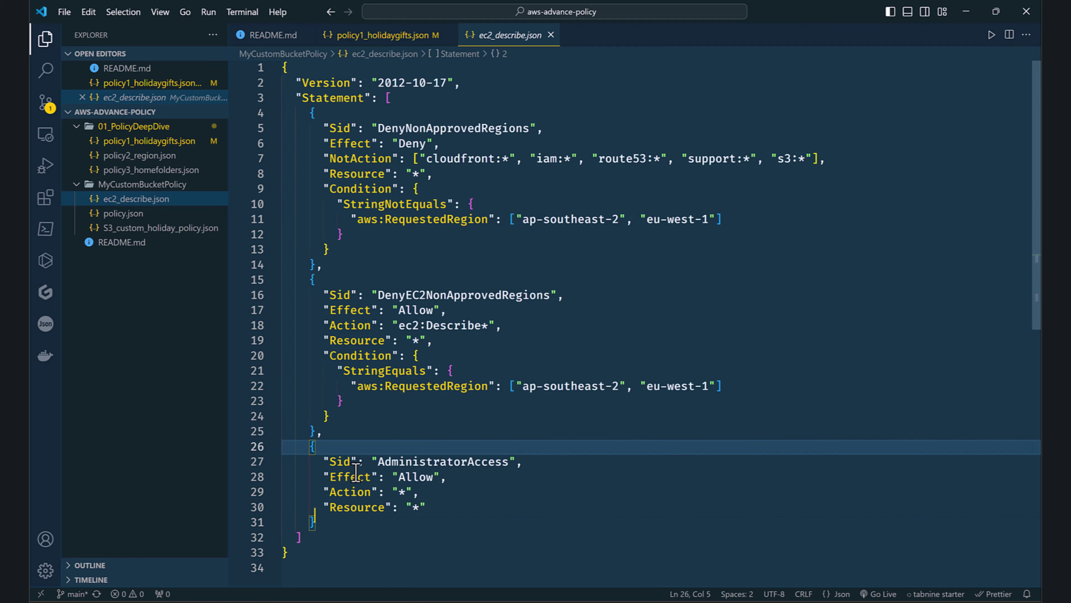
drag(356, 472, 407, 498)
click(410, 499)
click(429, 464)
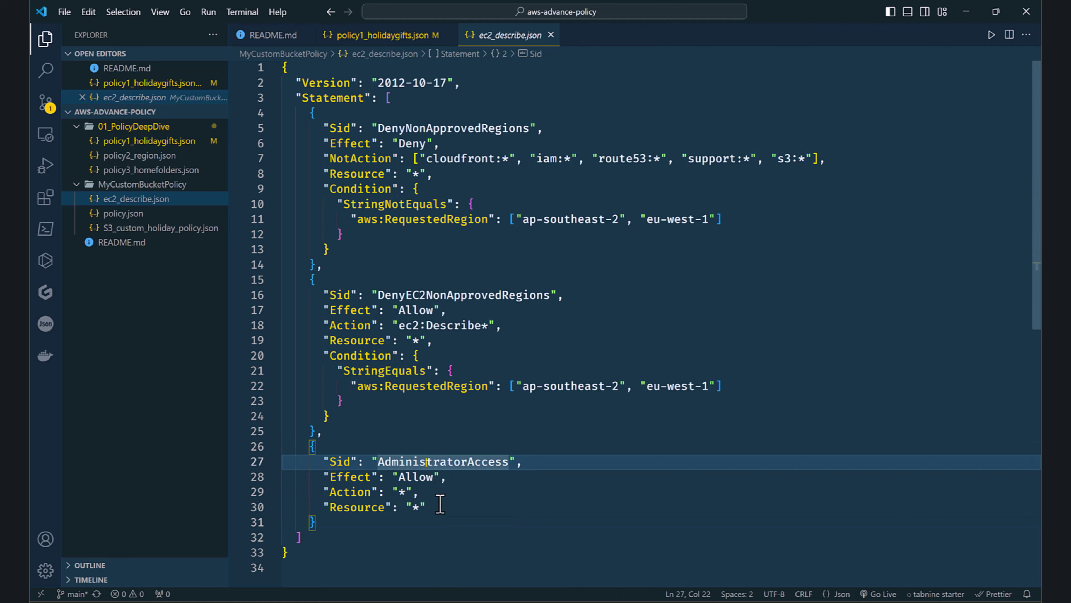
drag(400, 143, 462, 142)
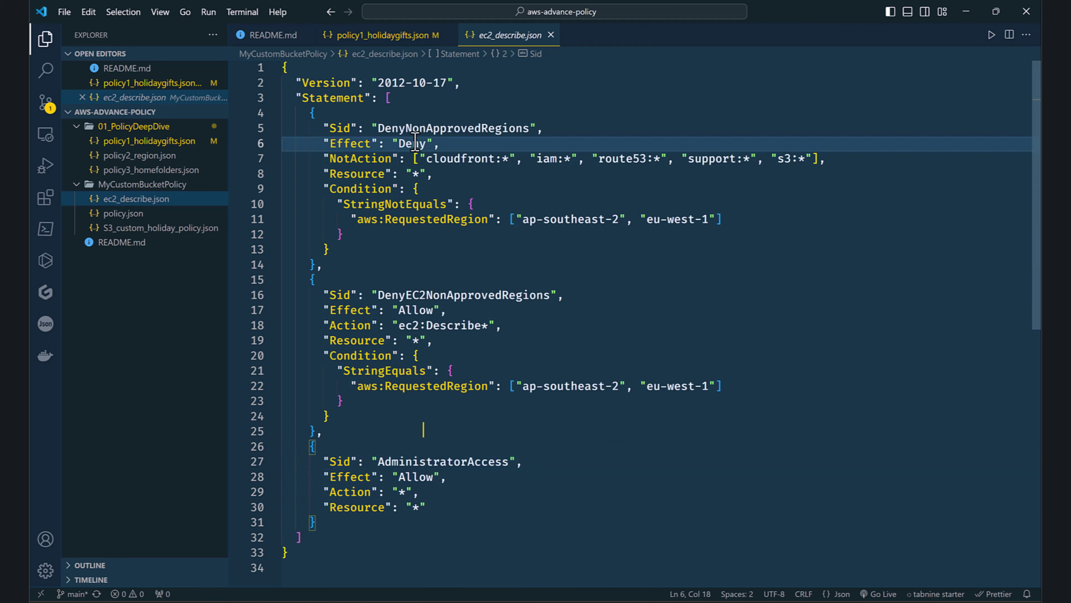
click(463, 142)
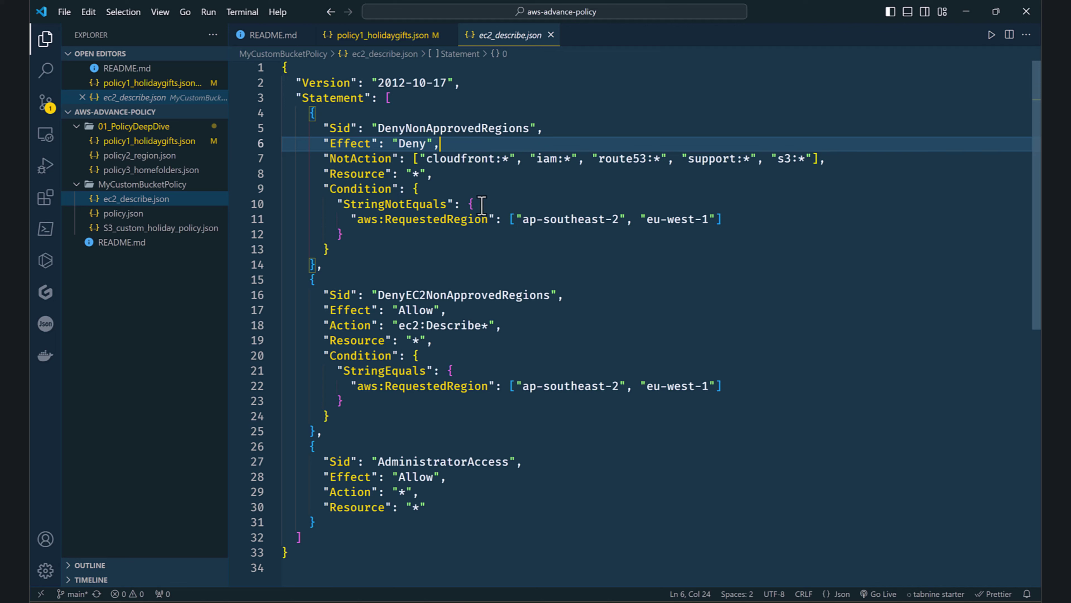
Examine the cloudfront, iam and route53 entries in the NotAction list of DenyNonApprovedRegions.
click(500, 179)
double_click(488, 158)
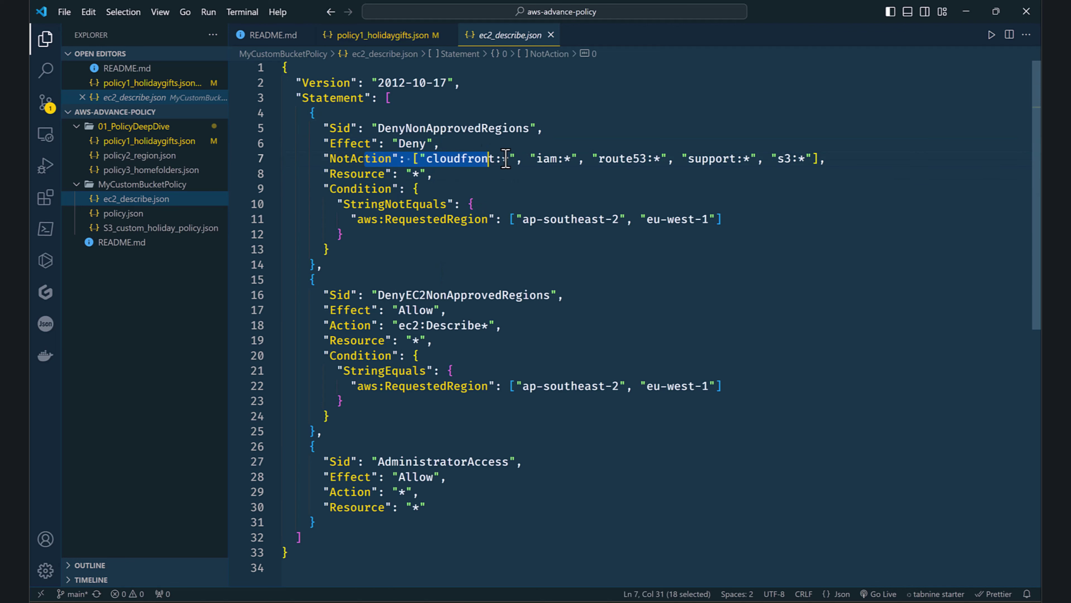
click(488, 158)
key(Left)
key(Left)
key(Left)
key(Left)
key(Left)
key(shift+Left)
key(shift+Left)
double_click(488, 159)
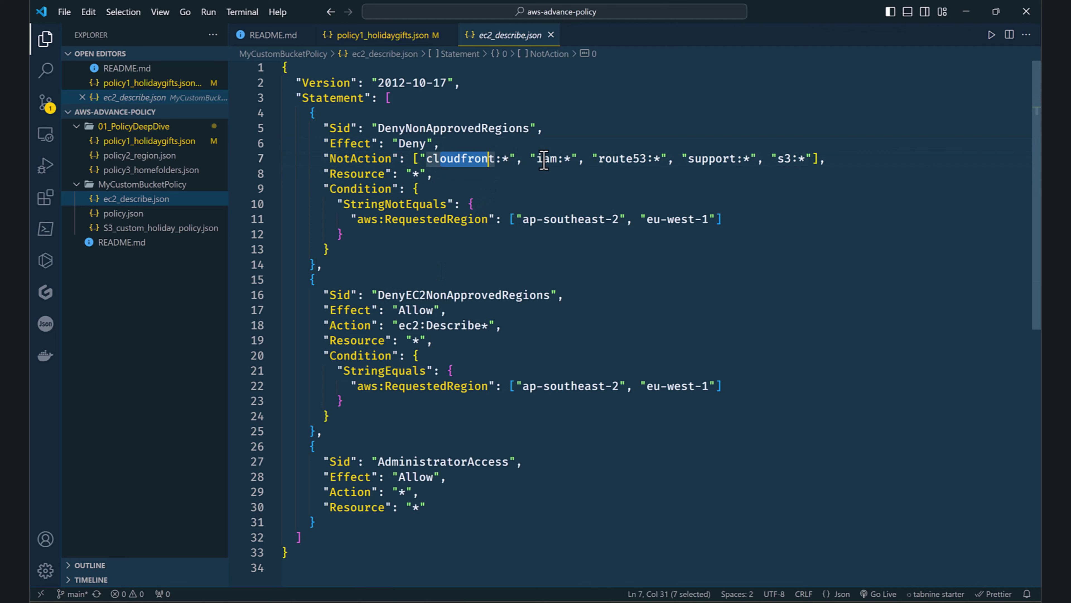
double_click(546, 160)
double_click(636, 162)
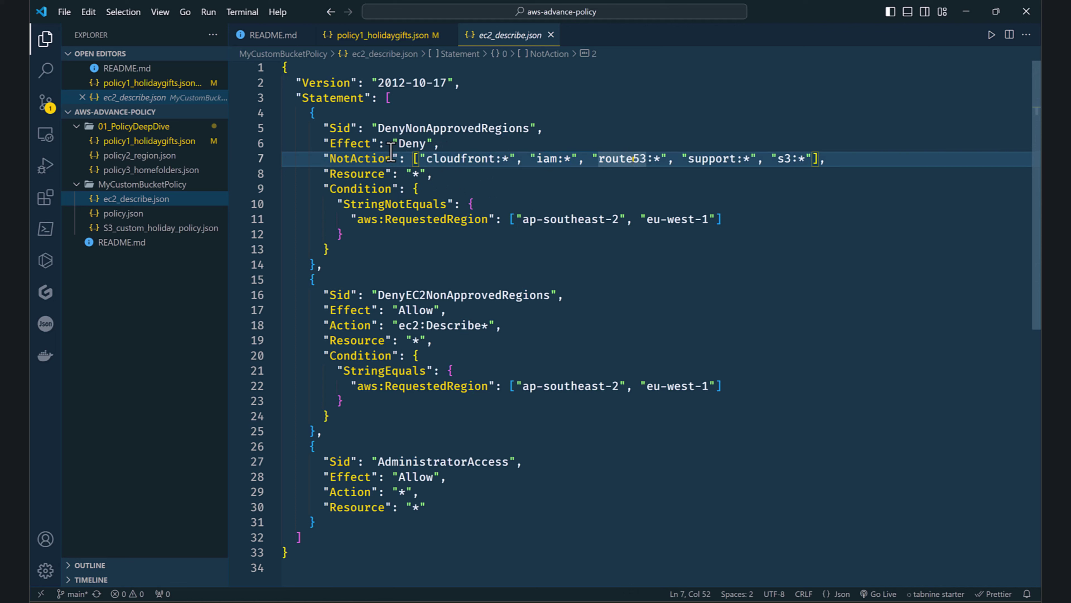
Examine how the Deny effect, the Resource entry and the eu-west-1 region combine in DenyNonApprovedRegions.
double_click(405, 144)
click(445, 143)
double_click(356, 173)
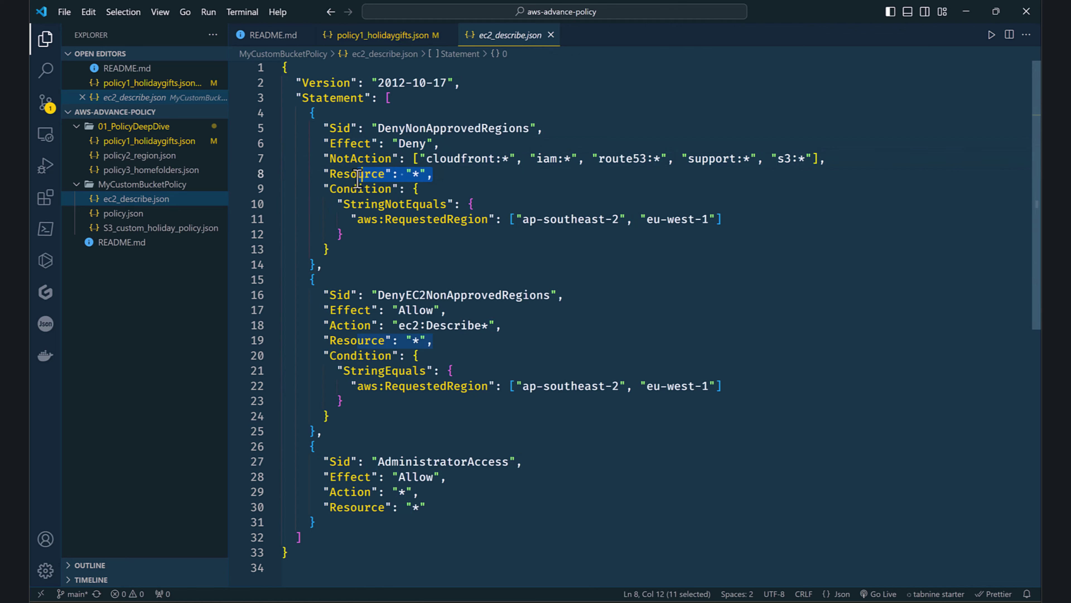
click(522, 204)
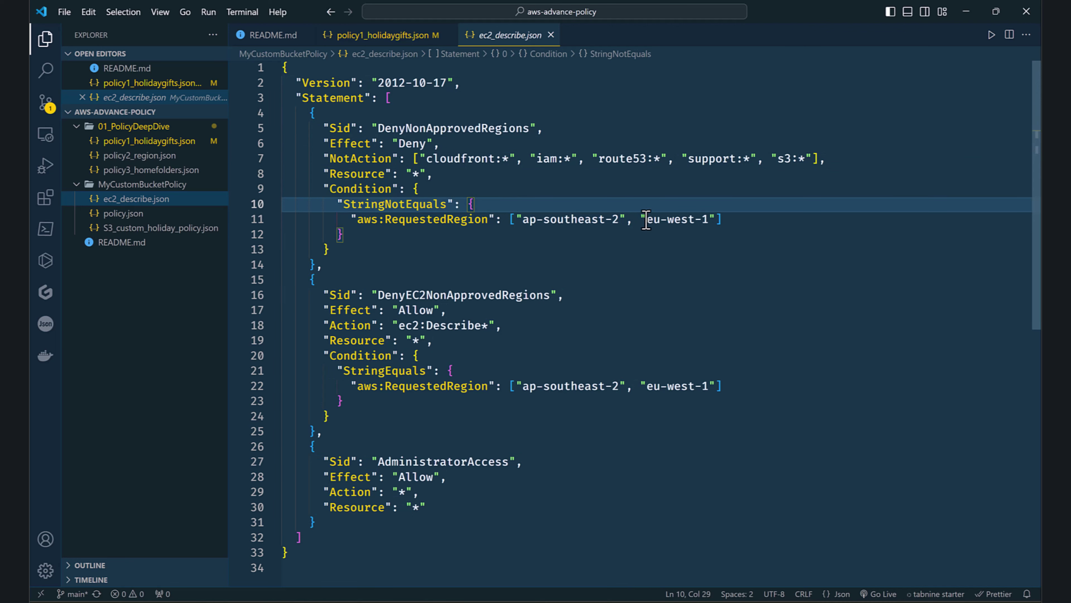
drag(646, 220, 716, 219)
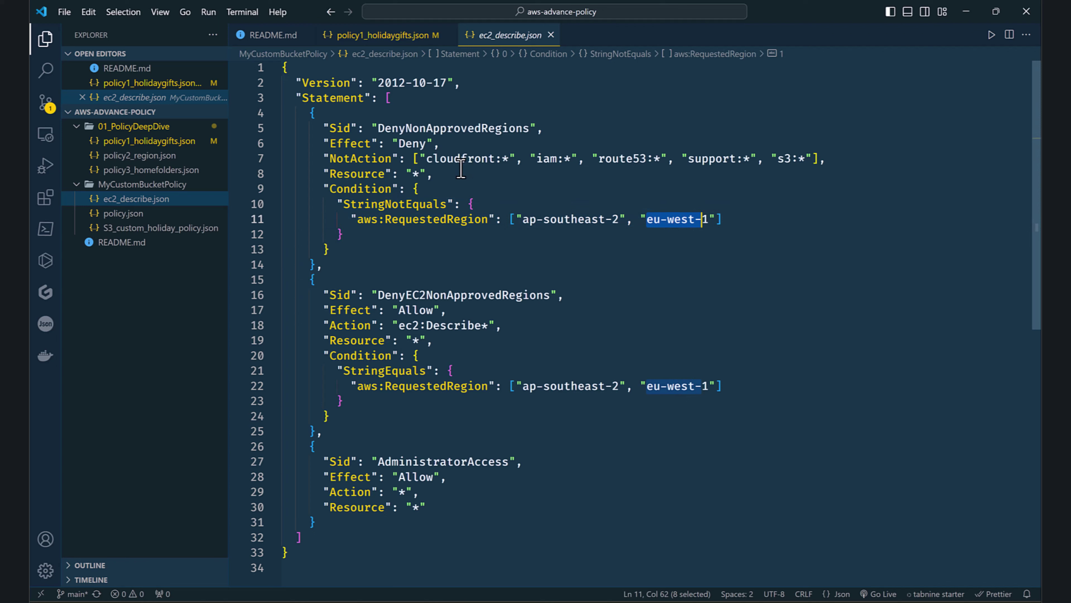
Examine the iam, support and s3 exemptions in the NotAction list of DenyNonApprovedRegions.
double_click(547, 159)
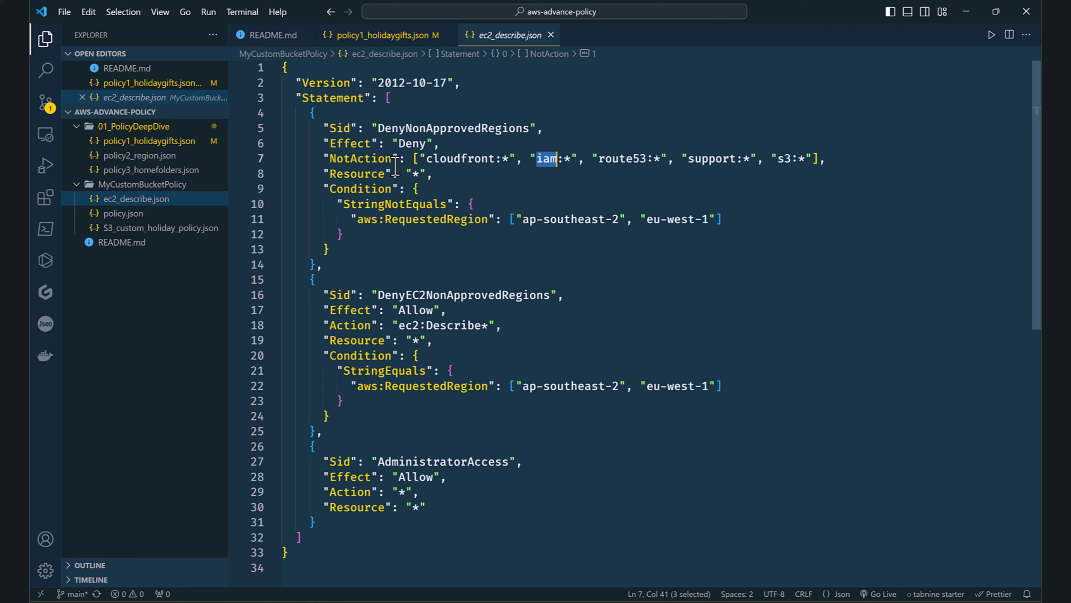
click(750, 159)
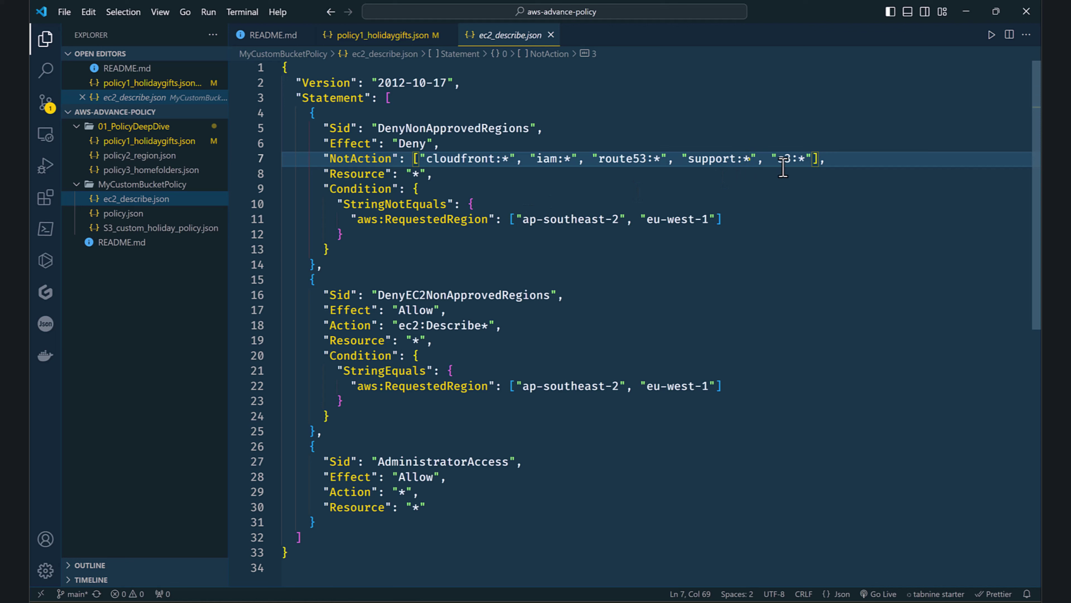
drag(777, 160, 804, 157)
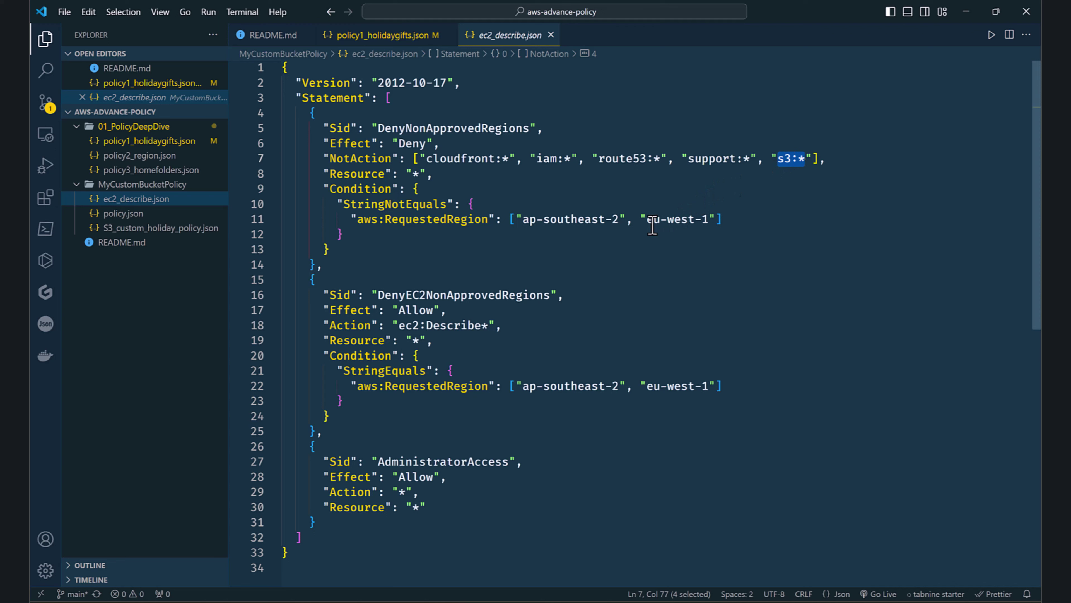
click(778, 172)
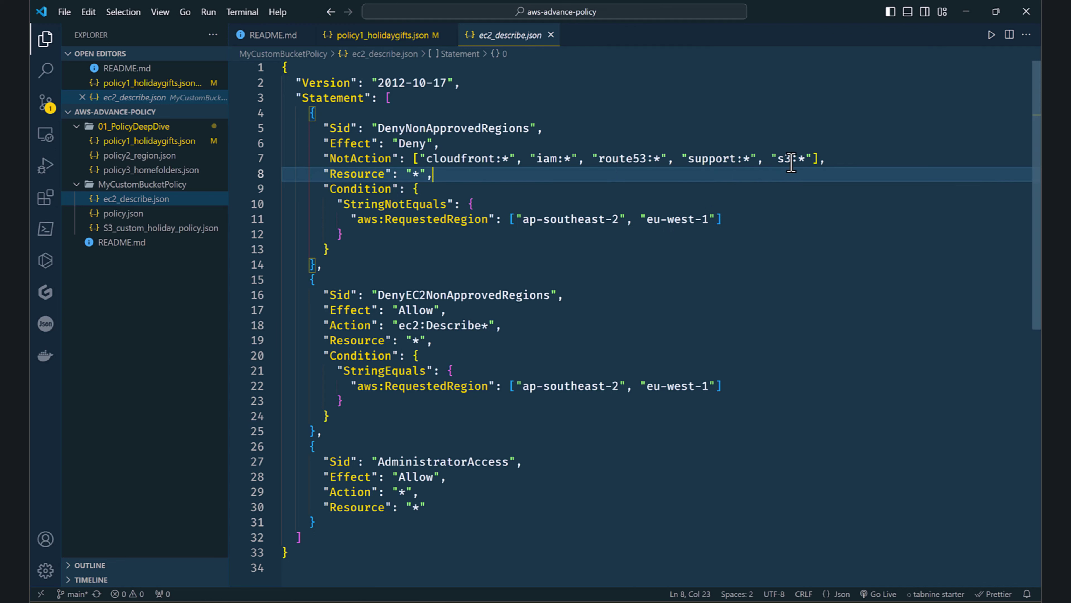
drag(780, 160, 811, 160)
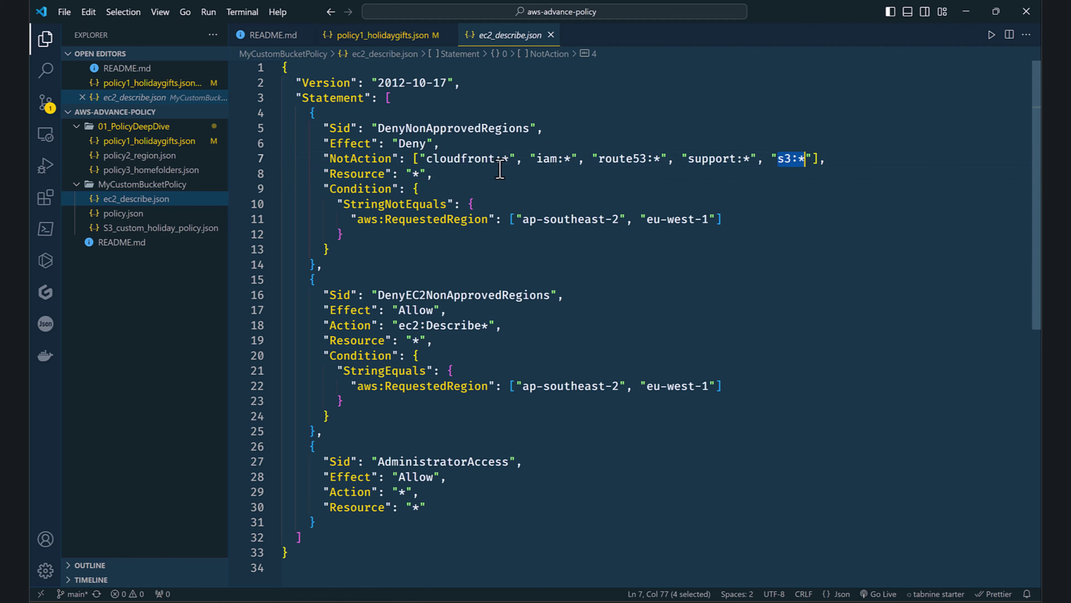
click(802, 174)
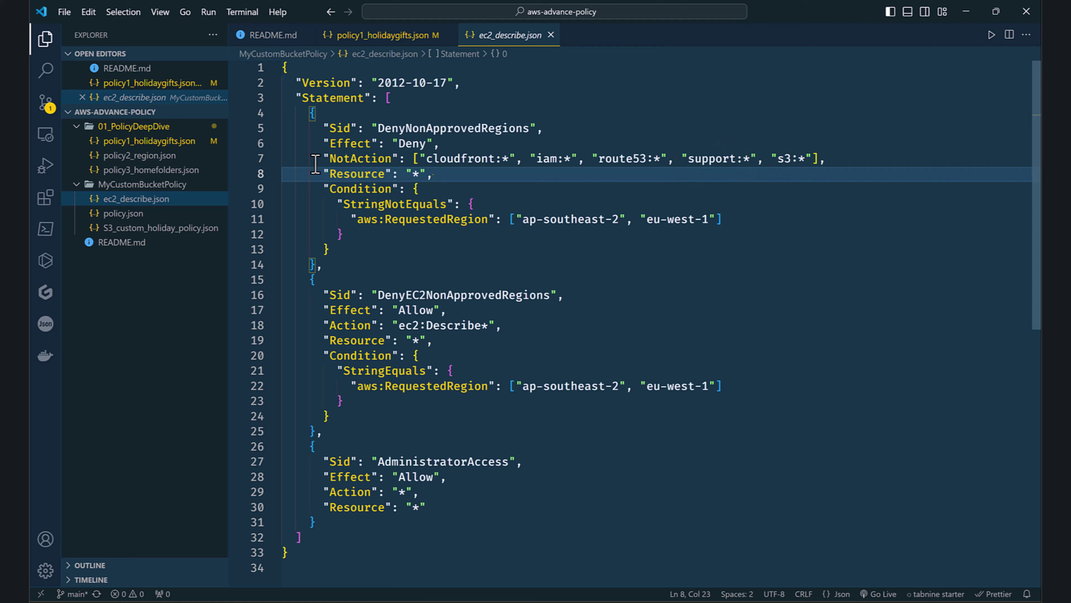
Compare DenyNonApprovedRegions with the ec2:Describe* action and eu-west-1 region allowed by DenyEC2NonApprovedRegions.
drag(323, 127, 454, 220)
click(454, 219)
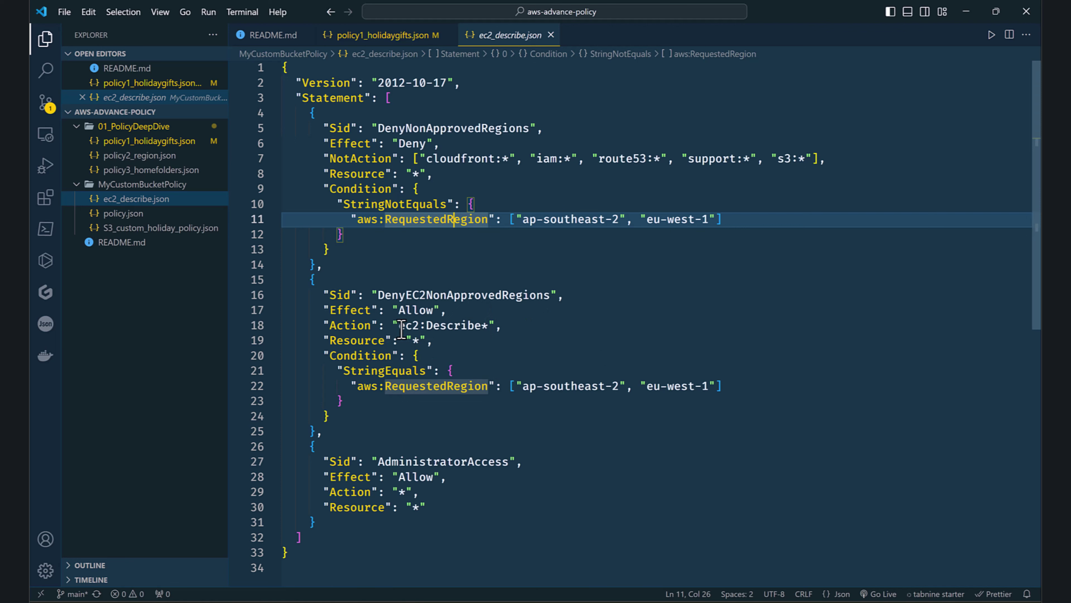
drag(400, 326, 483, 326)
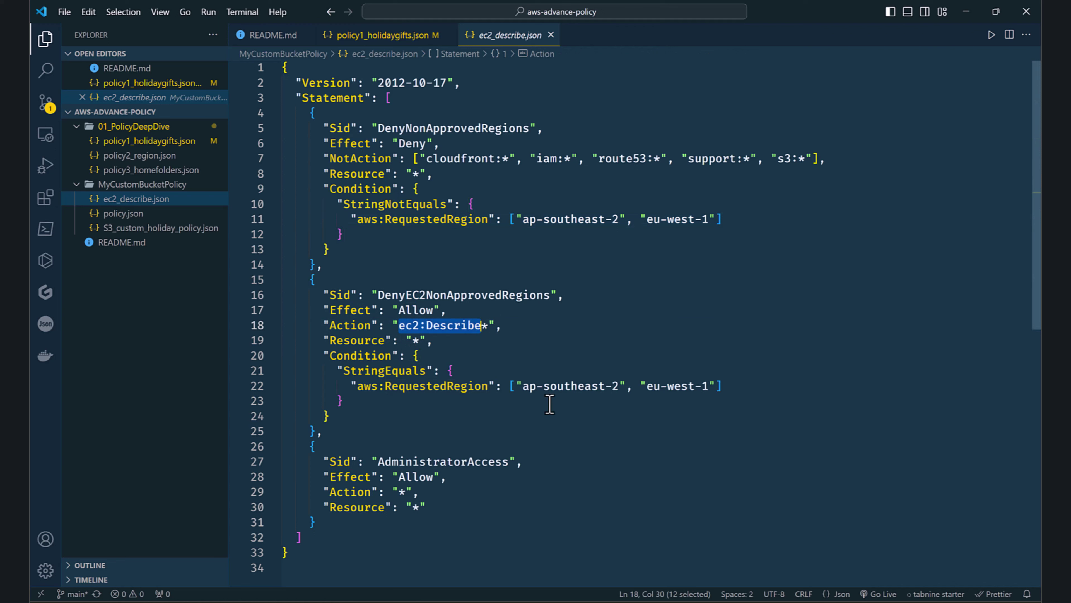
drag(648, 387, 704, 387)
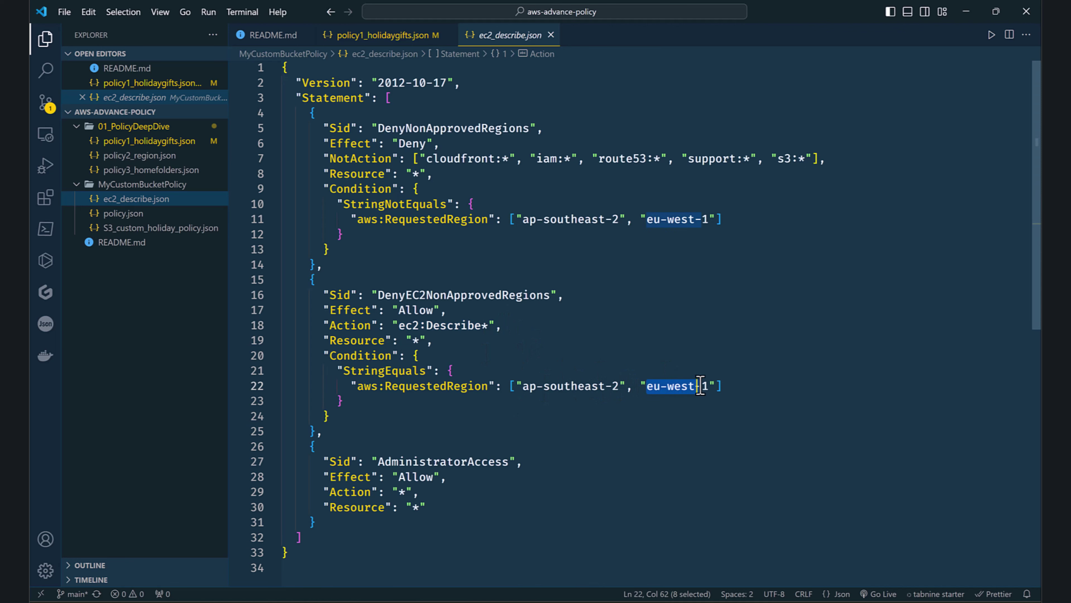
click(710, 387)
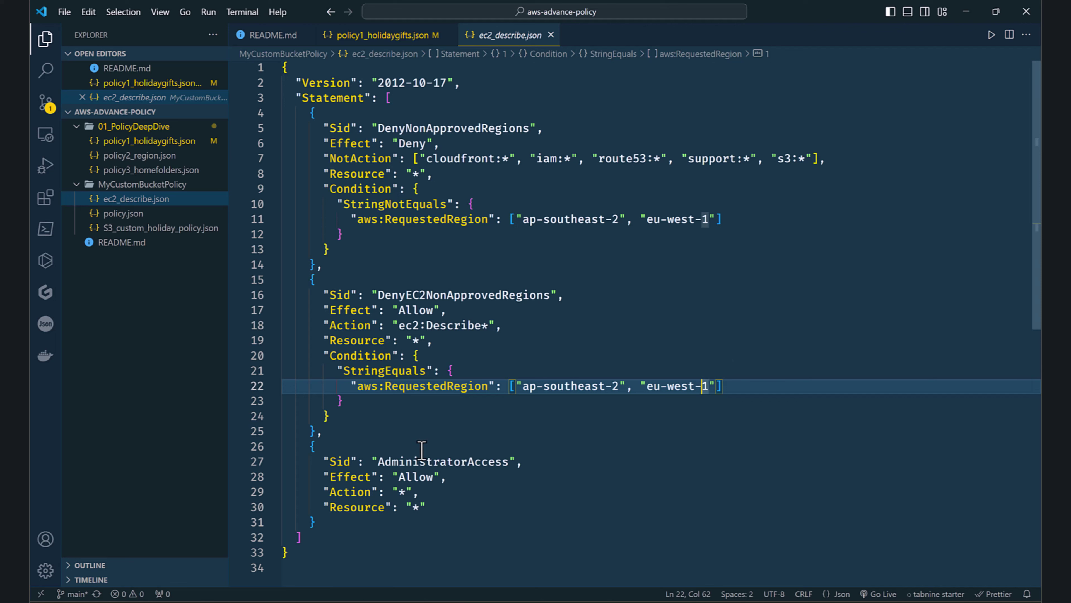
Copy the entire policy document from ec2_describe.json.
drag(477, 501, 481, 448)
click(481, 427)
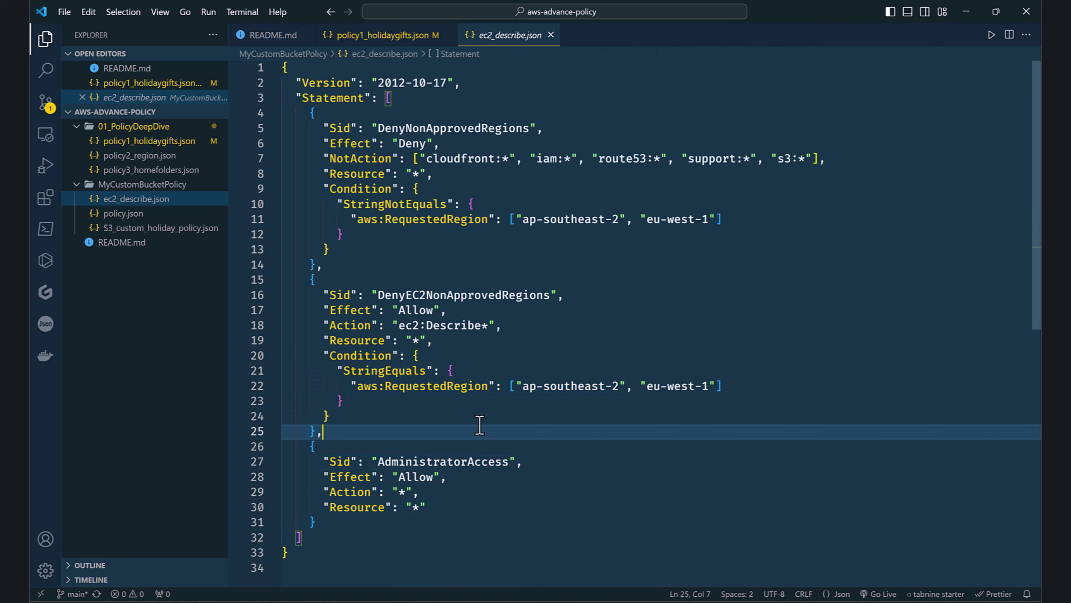
key(ctrl+a)
key(ctrl+c)
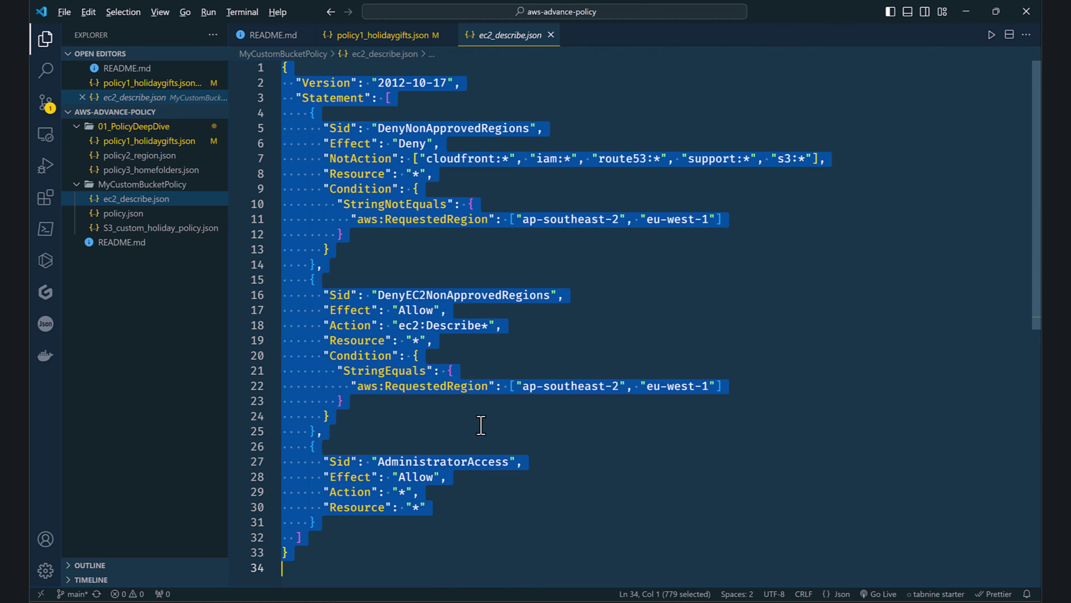
Switch to Chrome, open the S3HolidayPolicy inline policy for editing, and close the old user details tab.
key(alt+Tab)
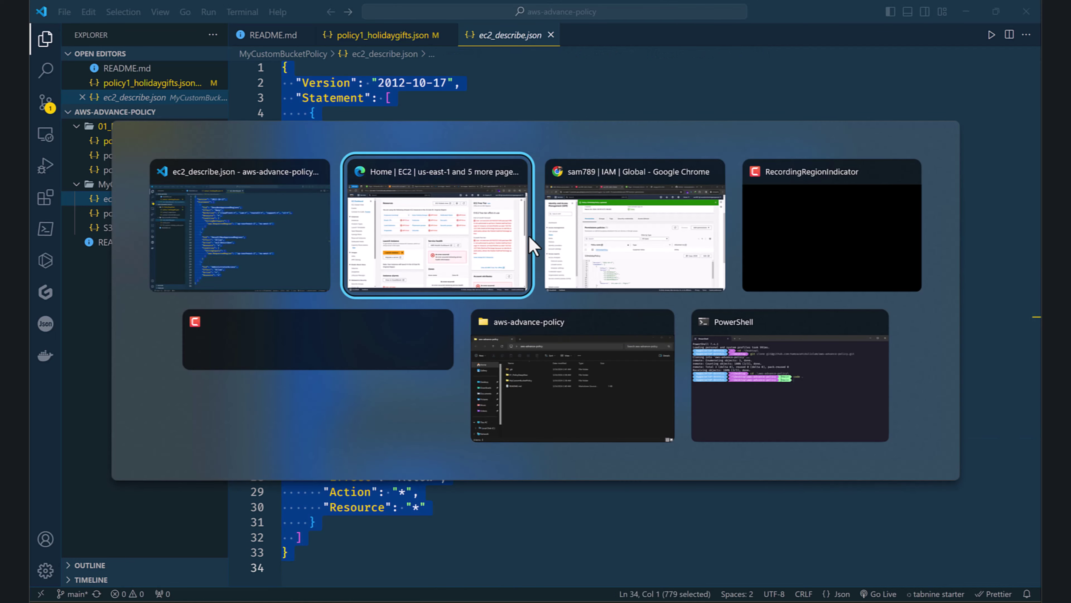
click(548, 241)
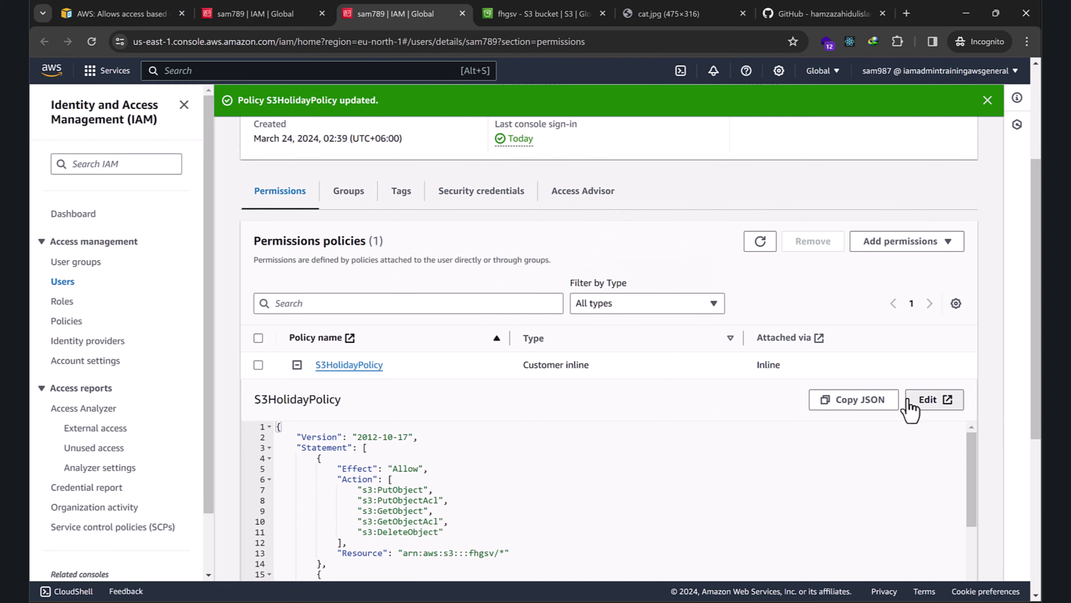
click(913, 405)
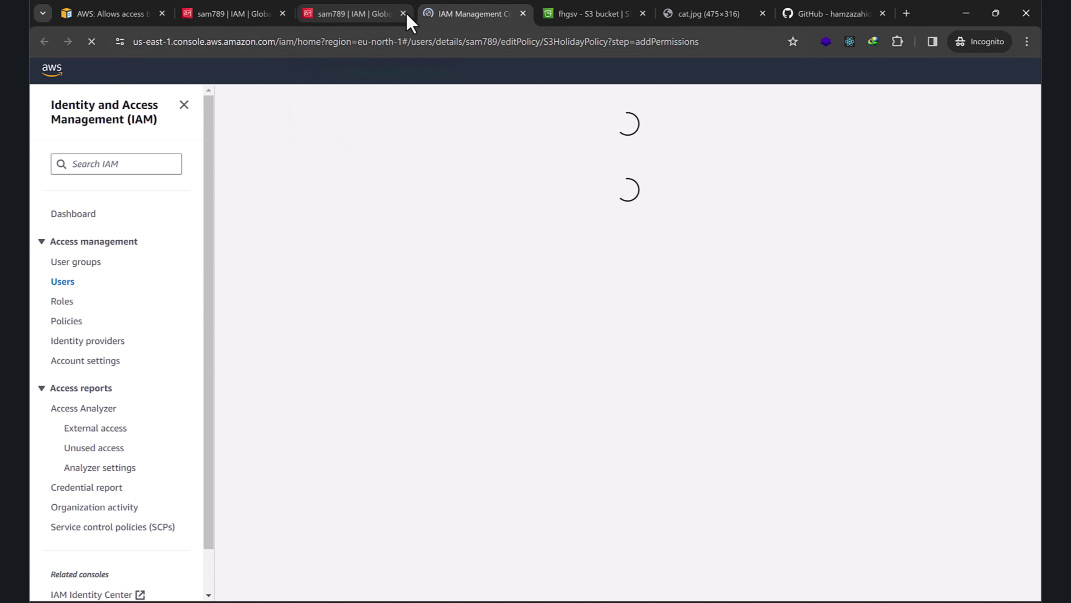
click(403, 13)
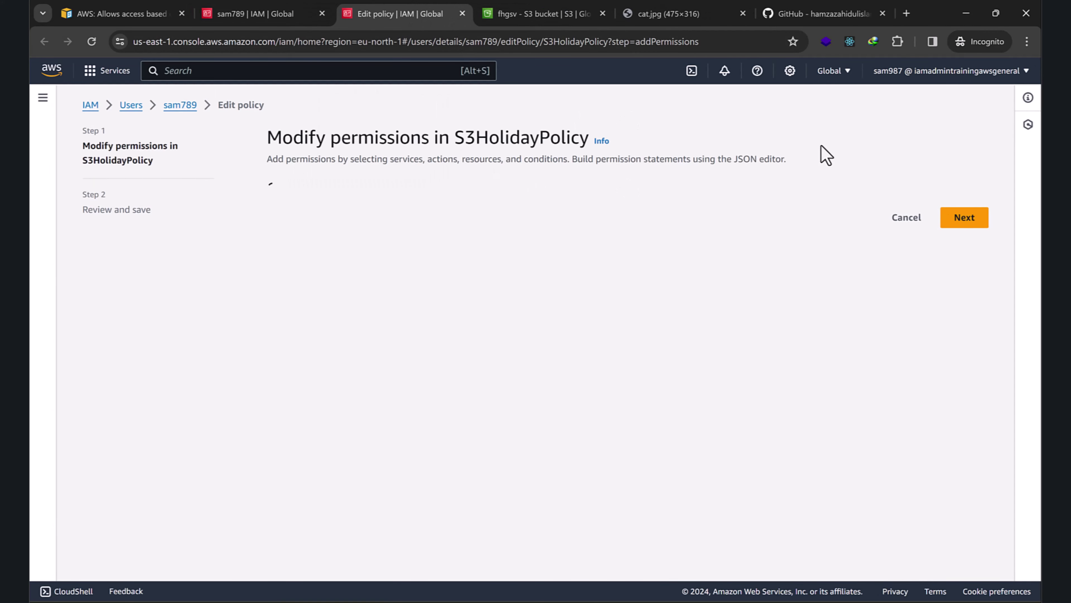
Replace the entire JSON of S3HolidayPolicy with the policy copied from ec2_describe.json.
click(509, 339)
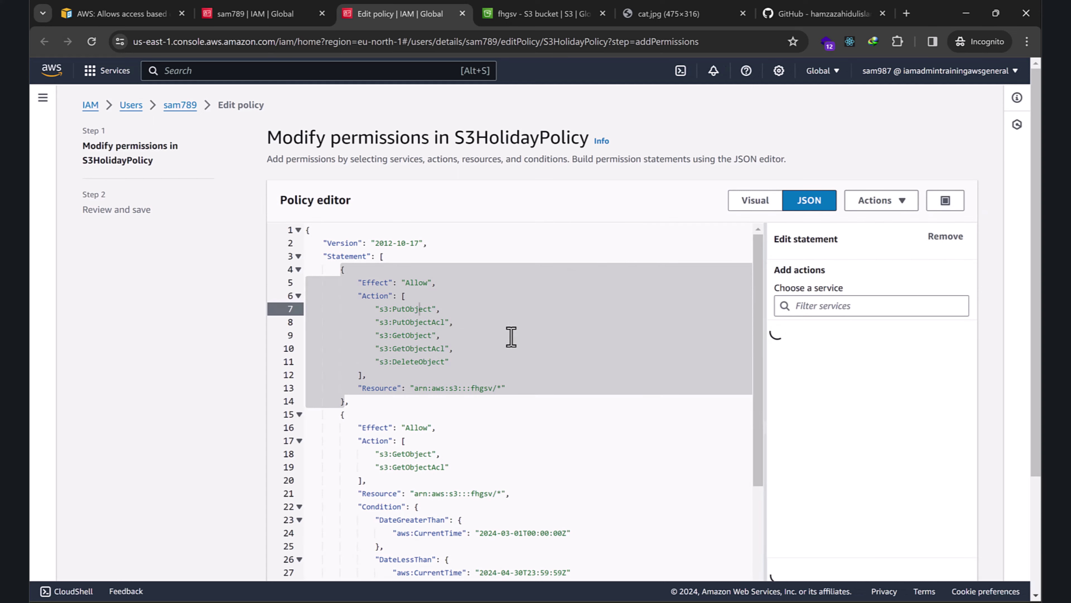
key(ctrl+a)
key(ctrl+v)
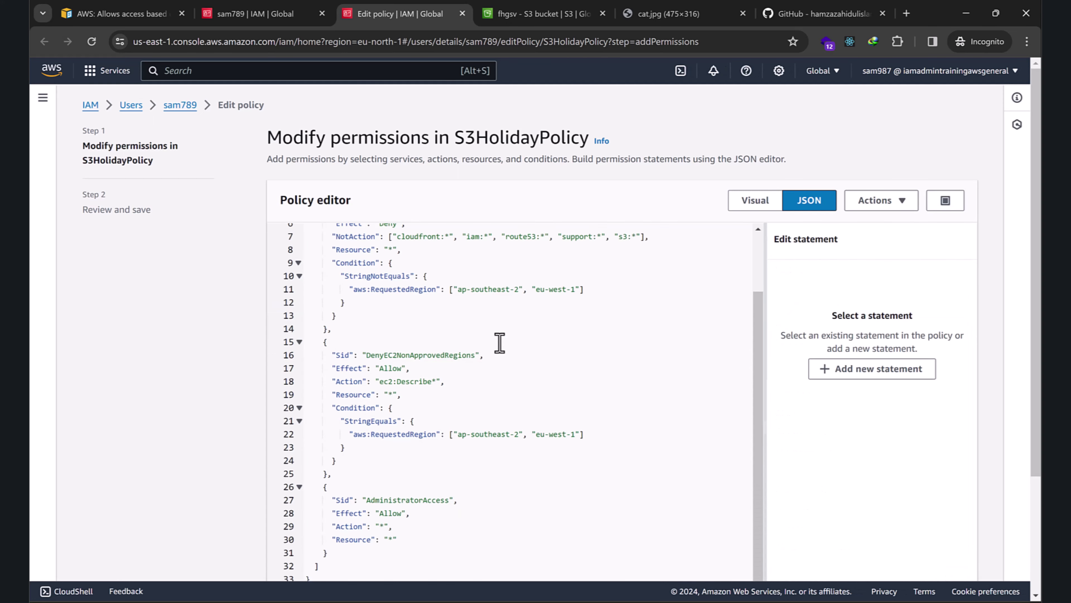
scroll(499, 343, up, 1)
scroll(672, 294, down, 1)
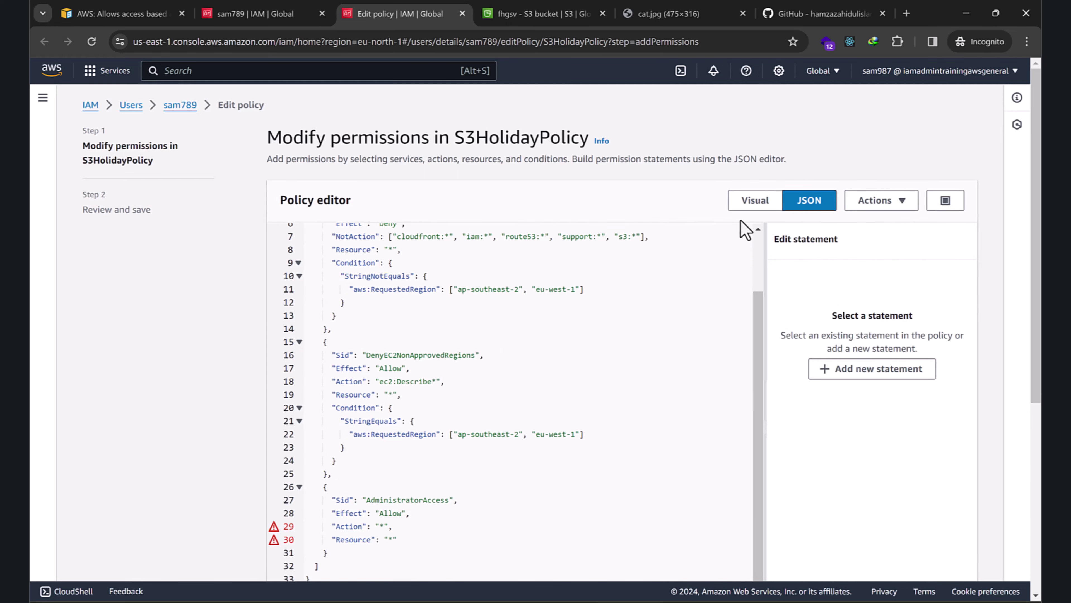
Review the pasted policy and its validation findings, and save the changes to S3HolidayPolicy.
scroll(708, 275, down, 5)
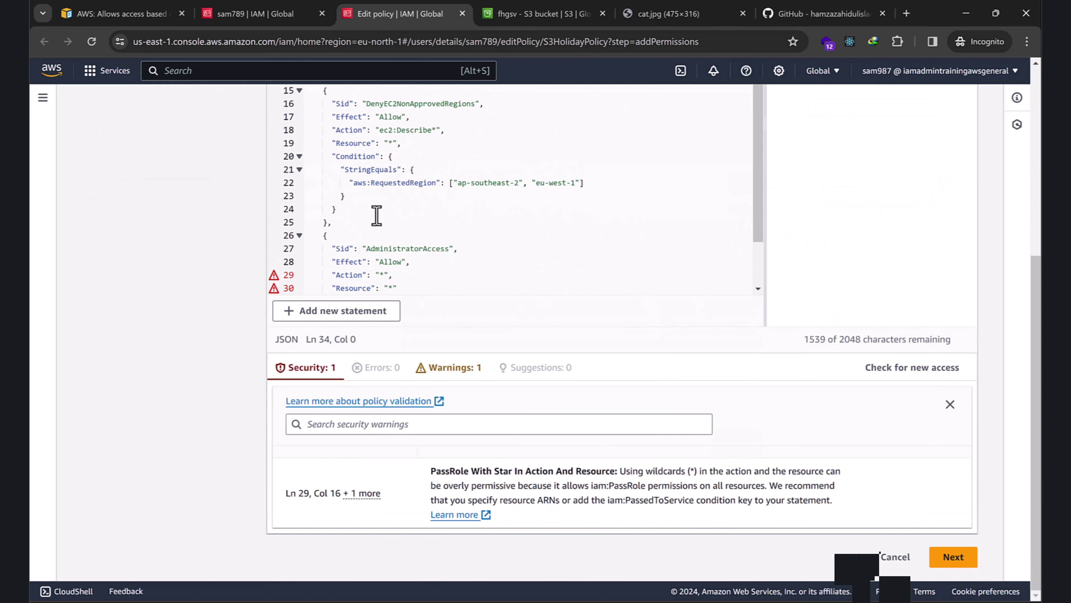
scroll(377, 216, down, 1)
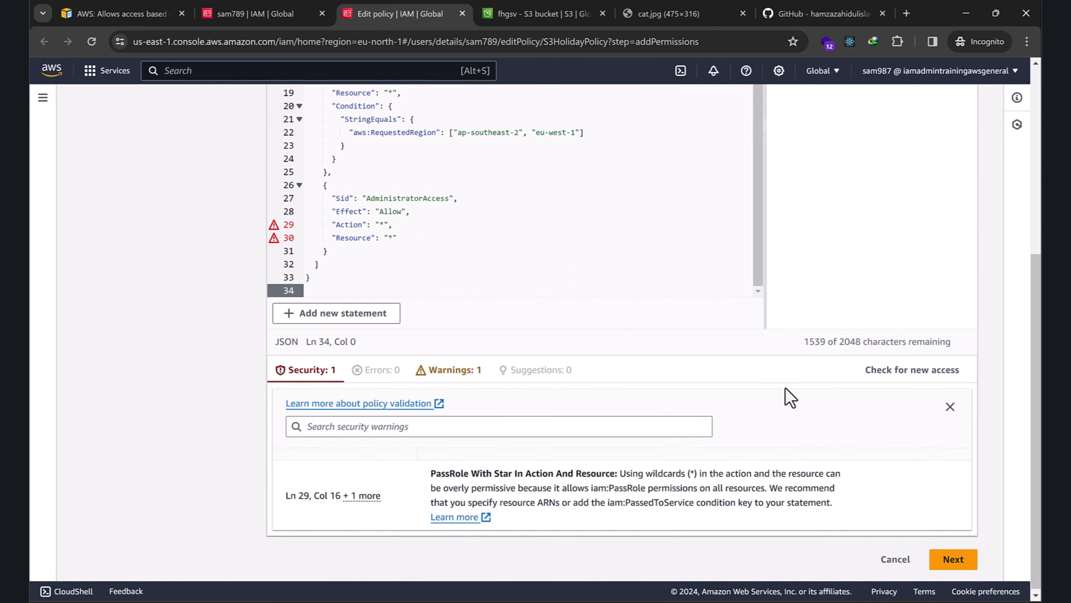
scroll(789, 397, up, 6)
scroll(722, 378, up, 4)
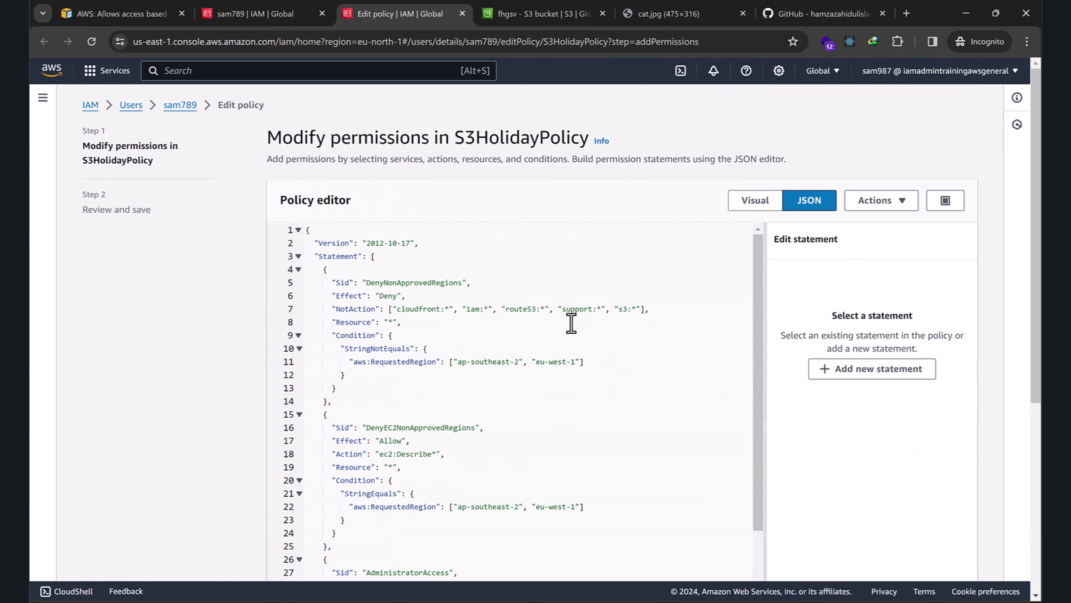
scroll(756, 363, down, 8)
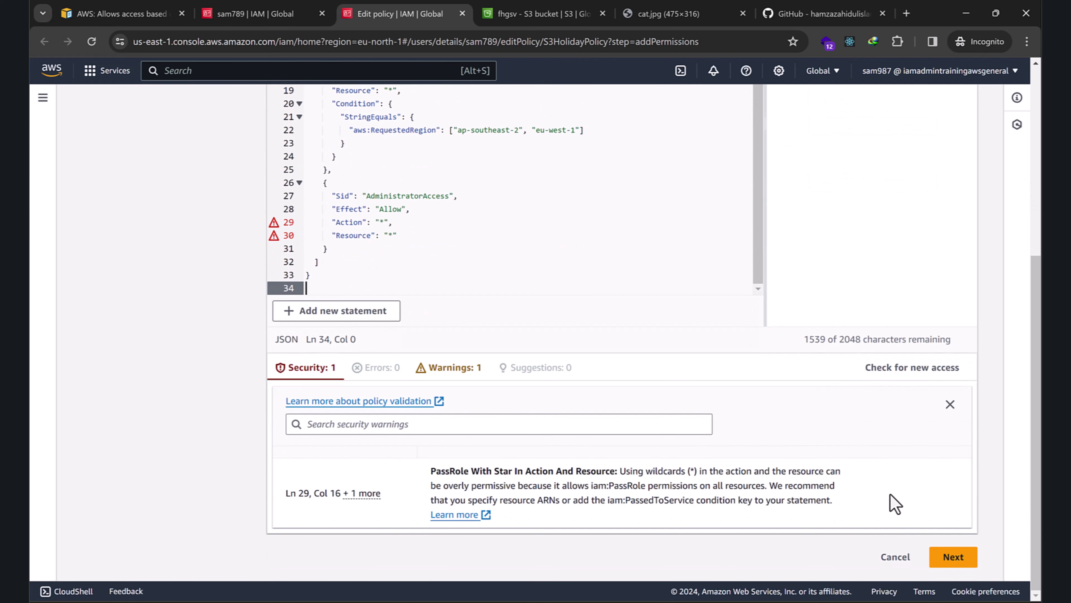
click(953, 558)
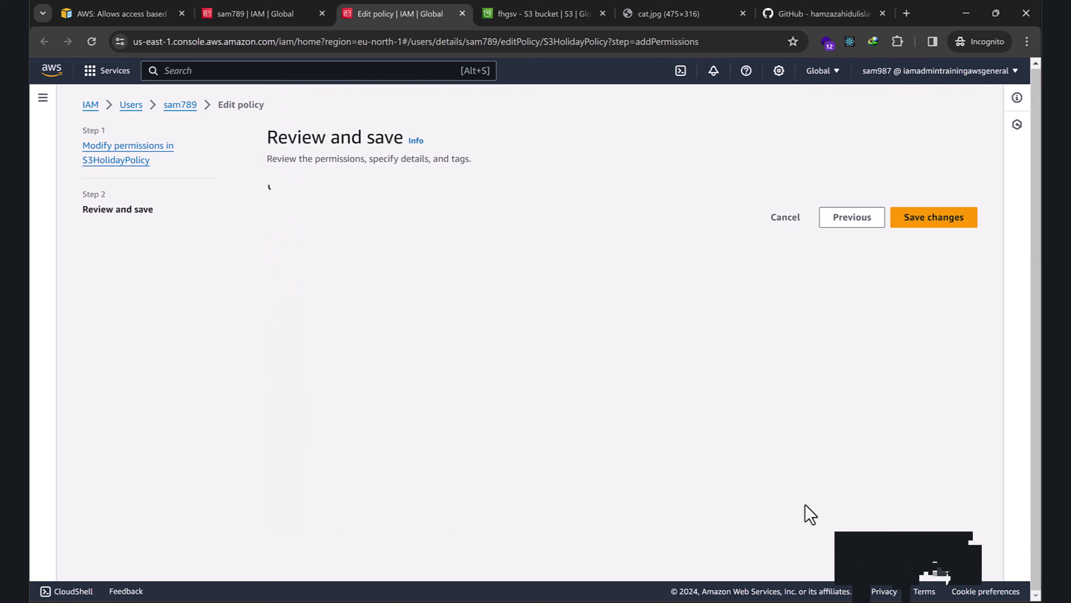
click(914, 224)
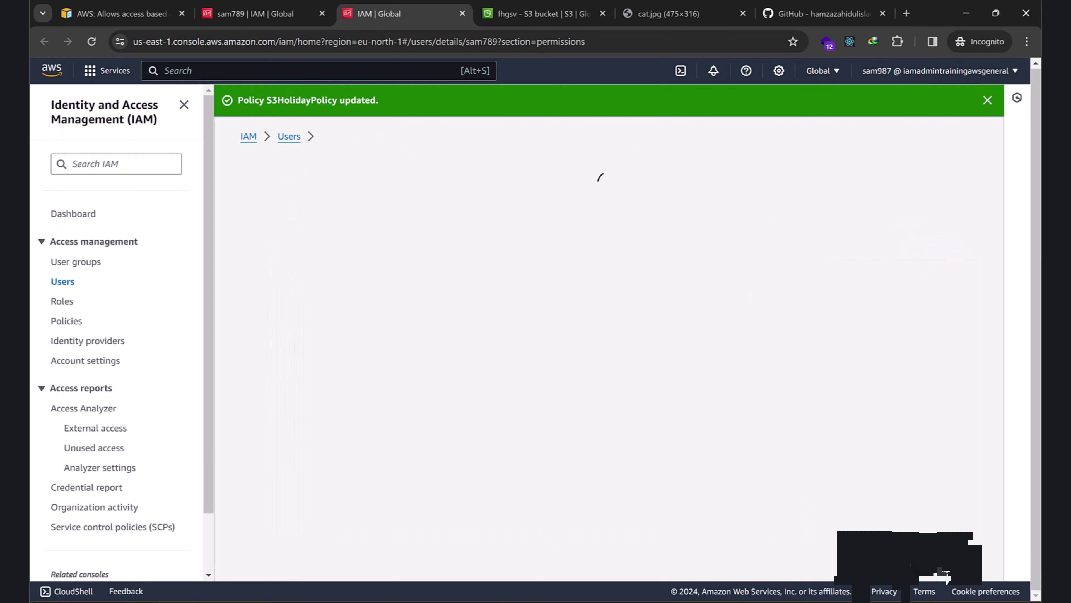
Look over ec2_describe.json in VS Code, and open the running EC2 instances for N. Virginia in Edge.
key(alt+Tab)
click(498, 340)
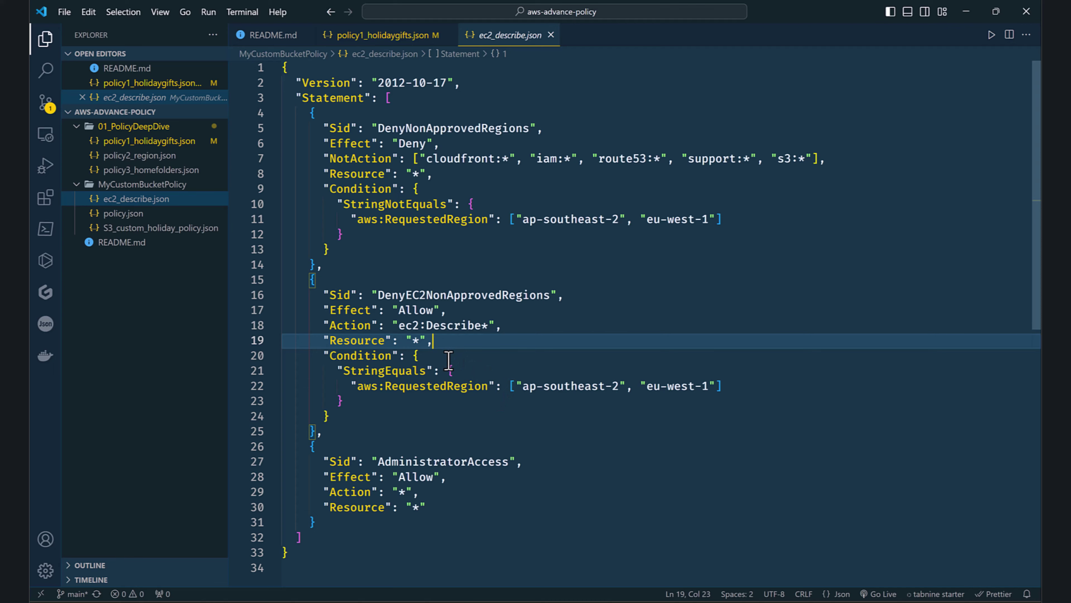
mouse_move(460, 599)
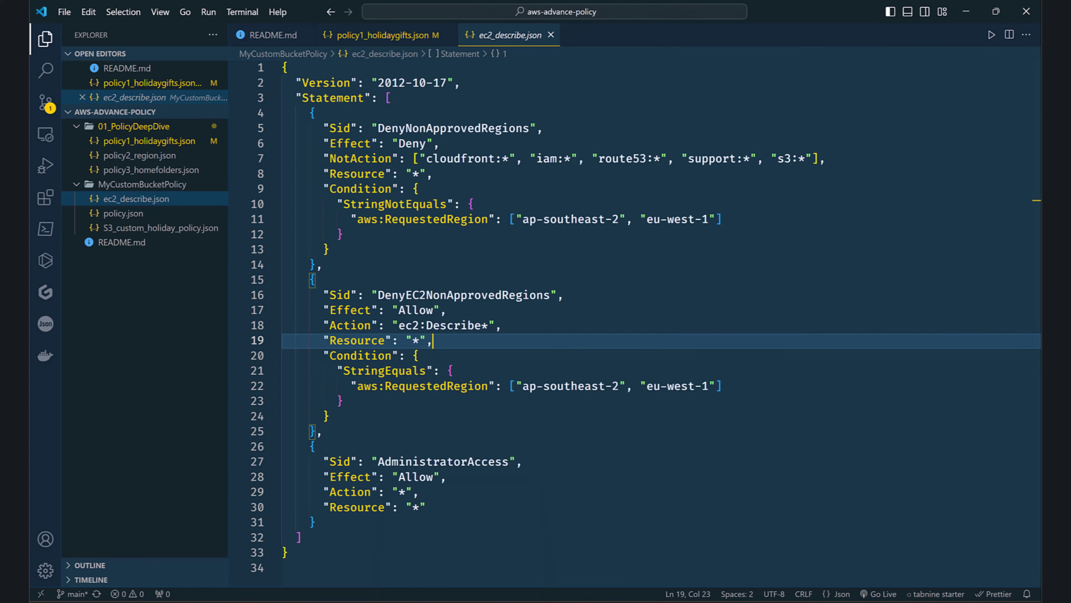
click(324, 597)
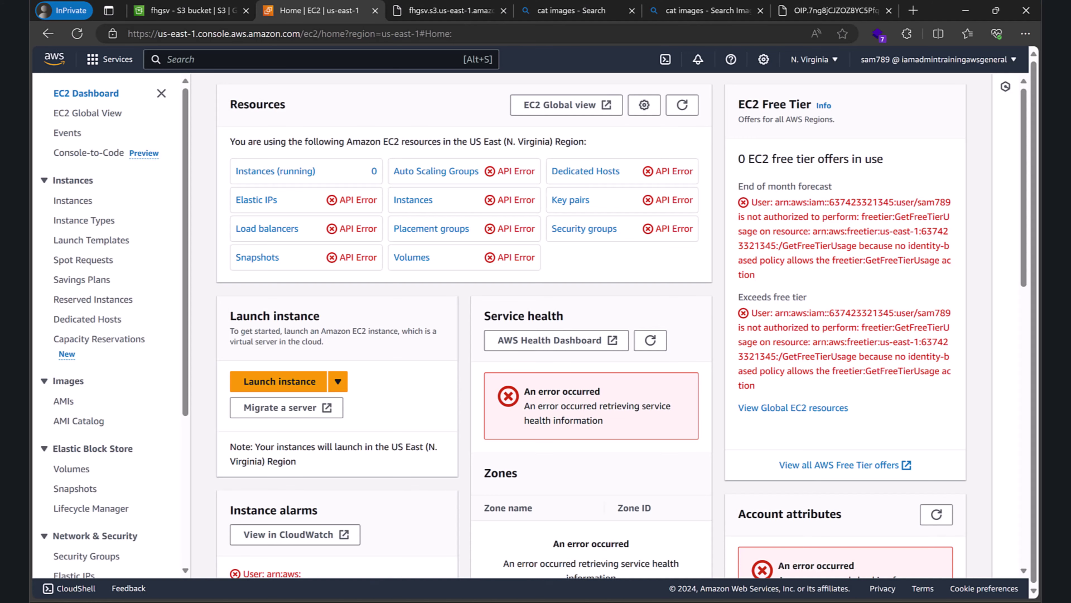
click(835, 61)
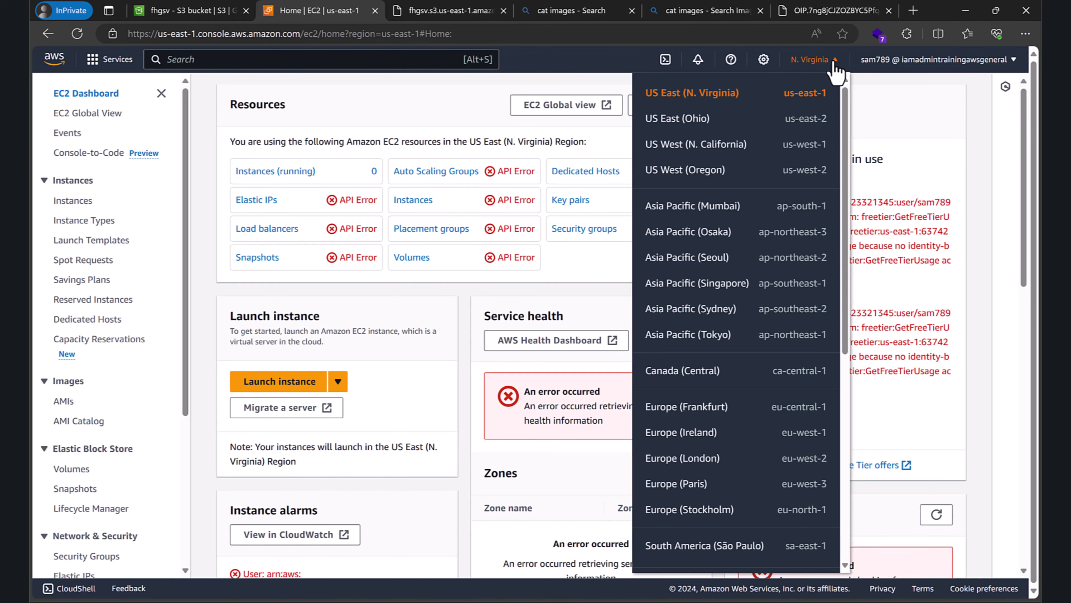
click(248, 173)
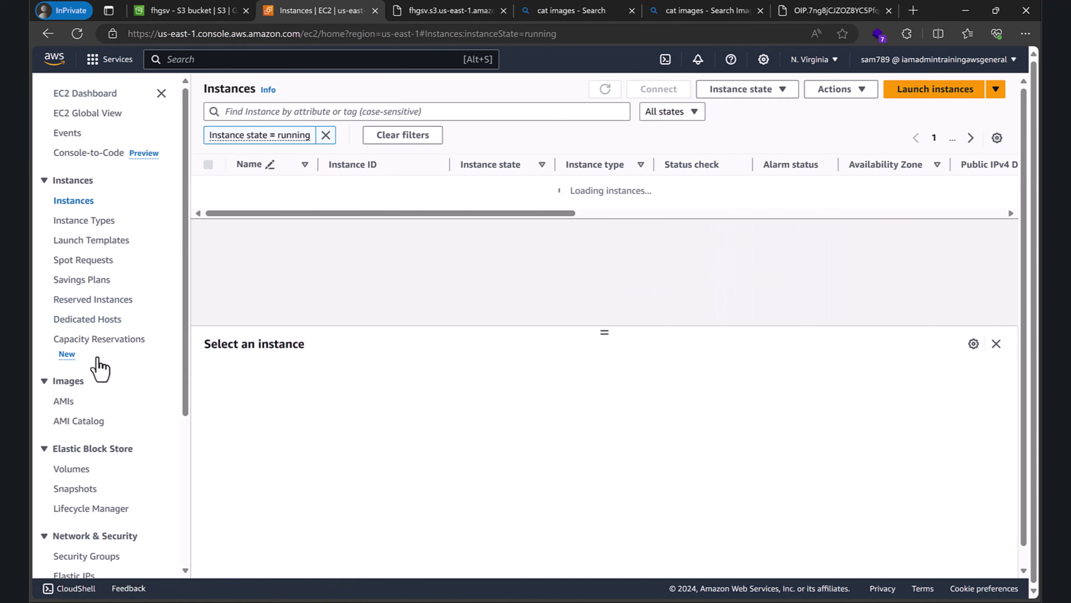
Check what access the restricted user has to the running instances list and the Key Pairs page in N. Virginia.
scroll(86, 429, down, 1)
scroll(86, 429, down, 4)
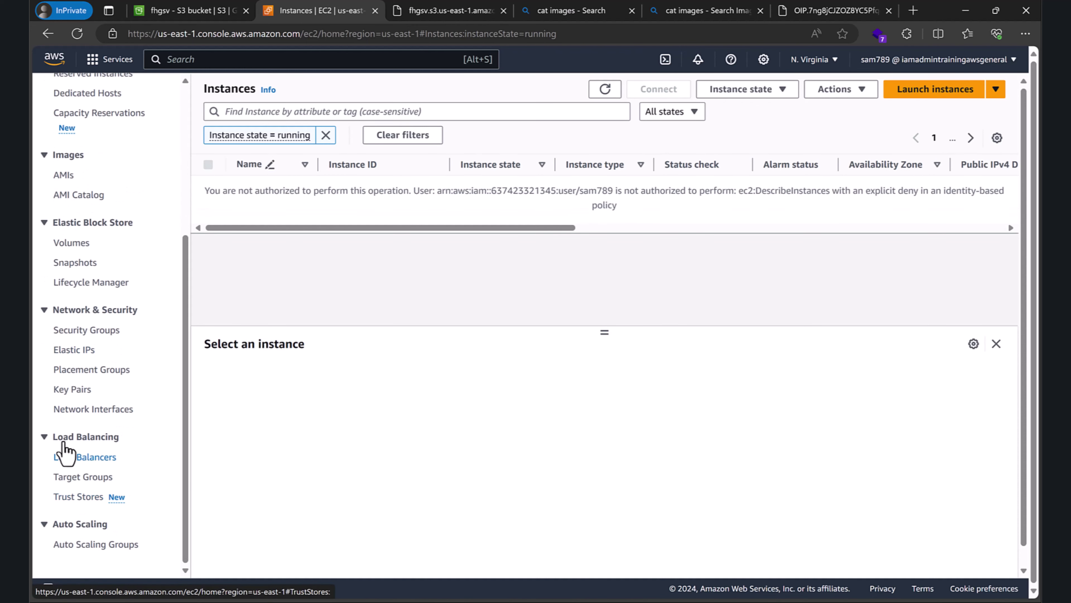
click(73, 389)
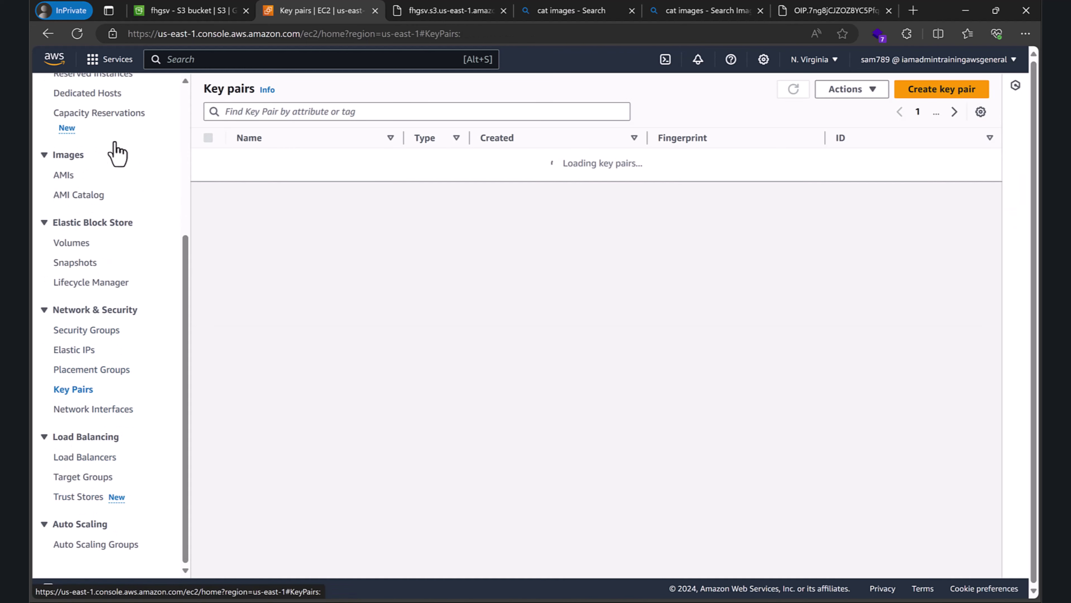
click(50, 31)
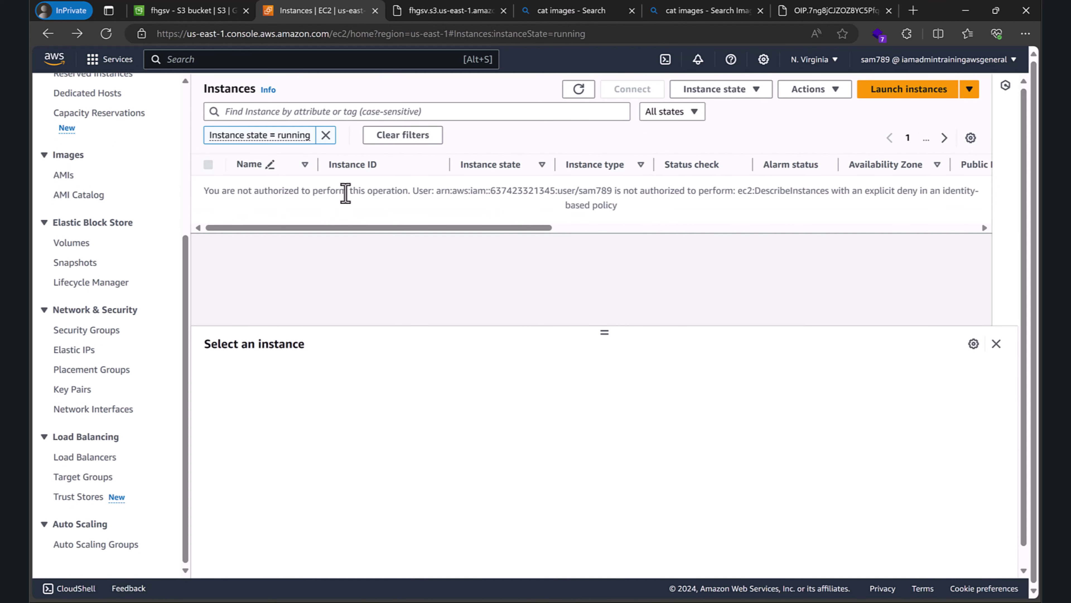
drag(325, 191, 459, 191)
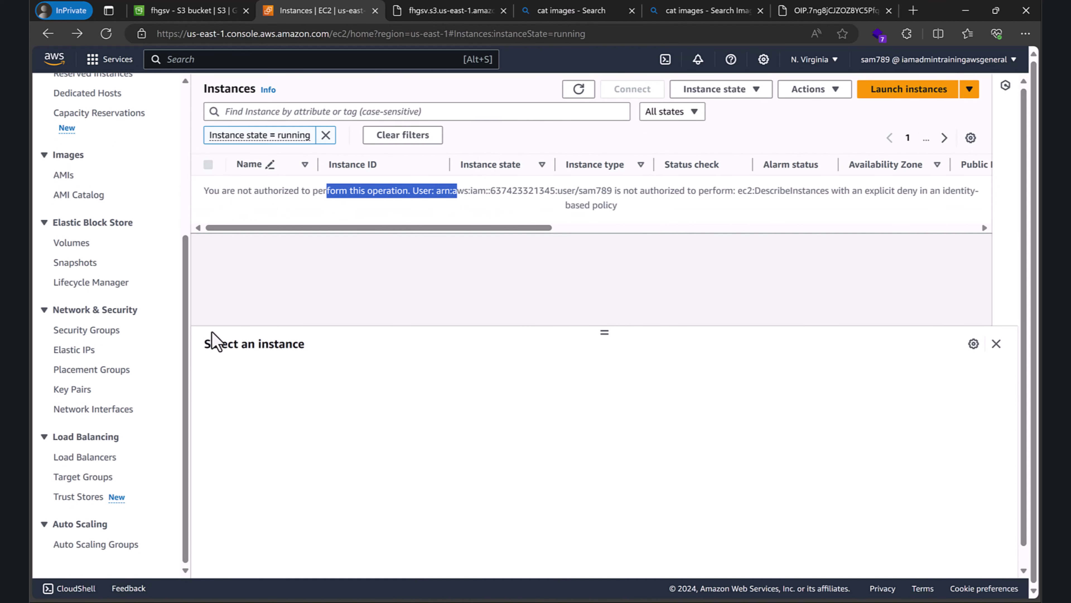
click(77, 396)
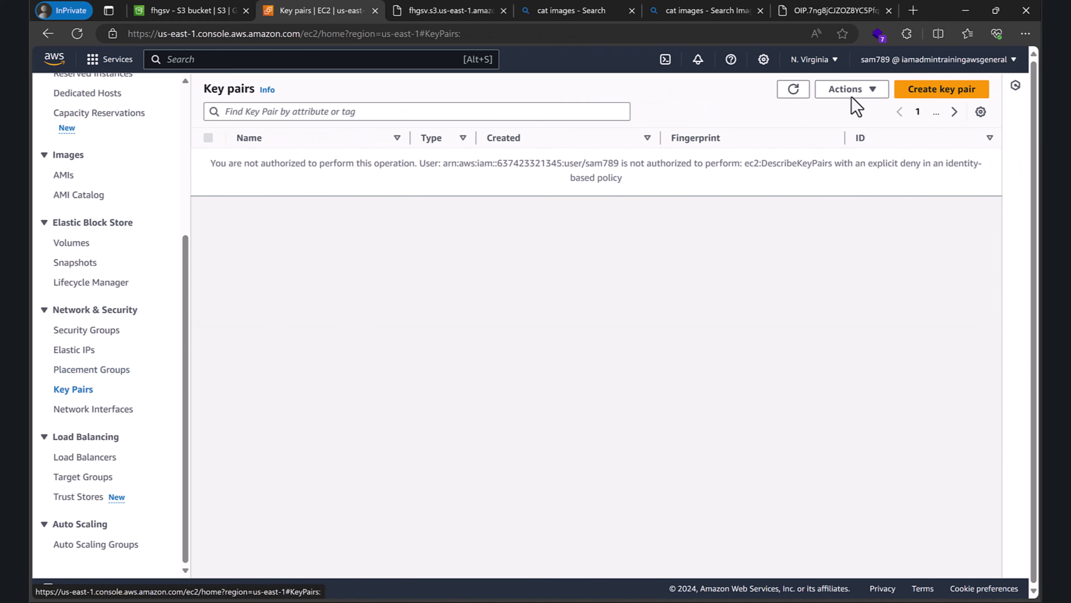
Try to create an ED25519 key pair named us-east-1 in .pem format in the N. Virginia region.
click(943, 89)
click(237, 251)
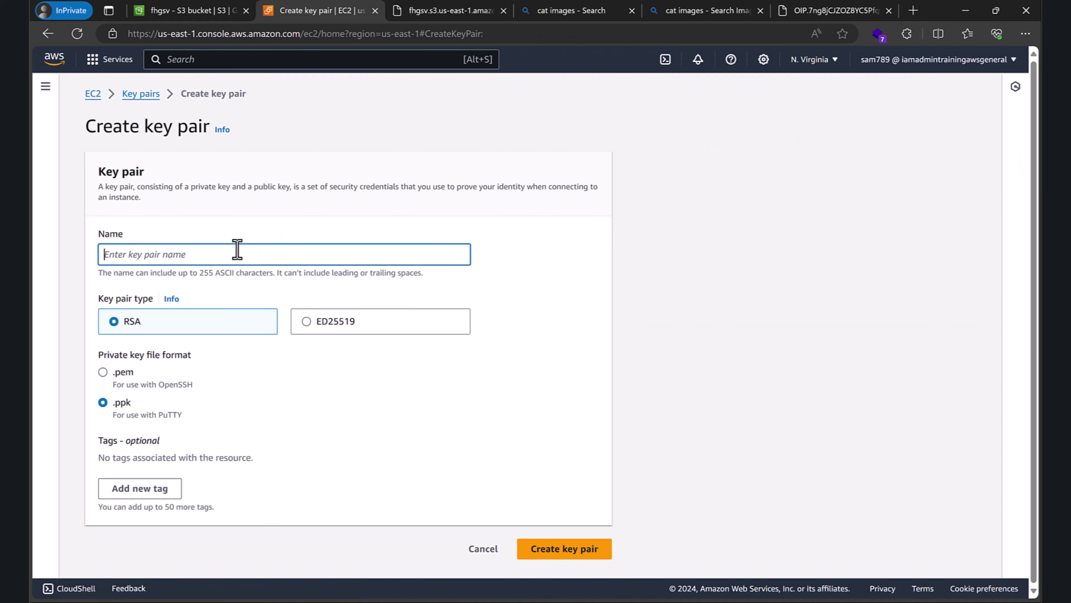
text(us-east-1)
click(318, 325)
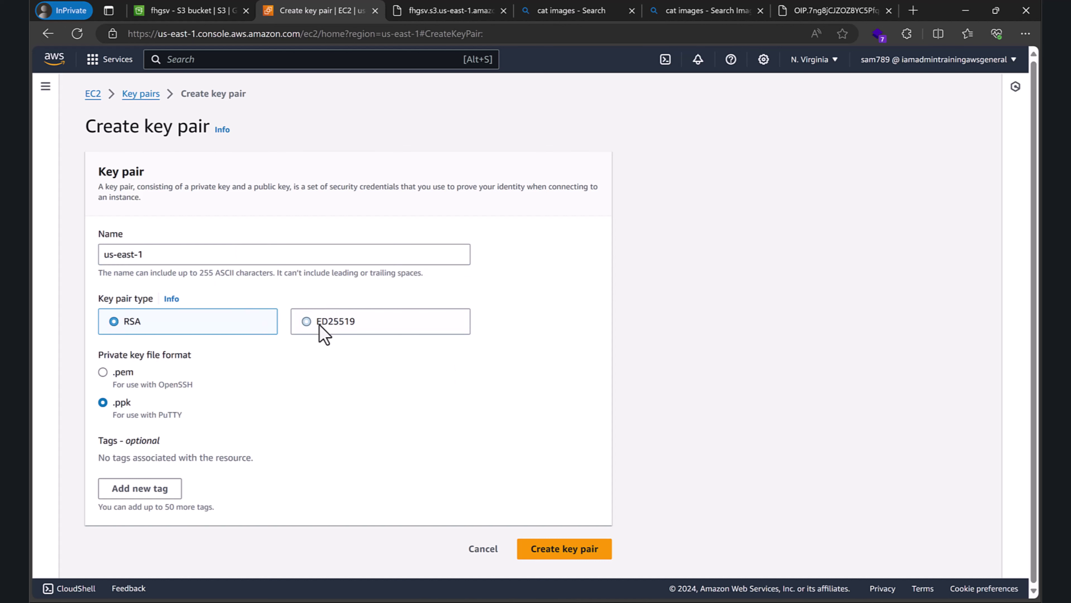
click(119, 374)
click(557, 549)
scroll(390, 461, down, 5)
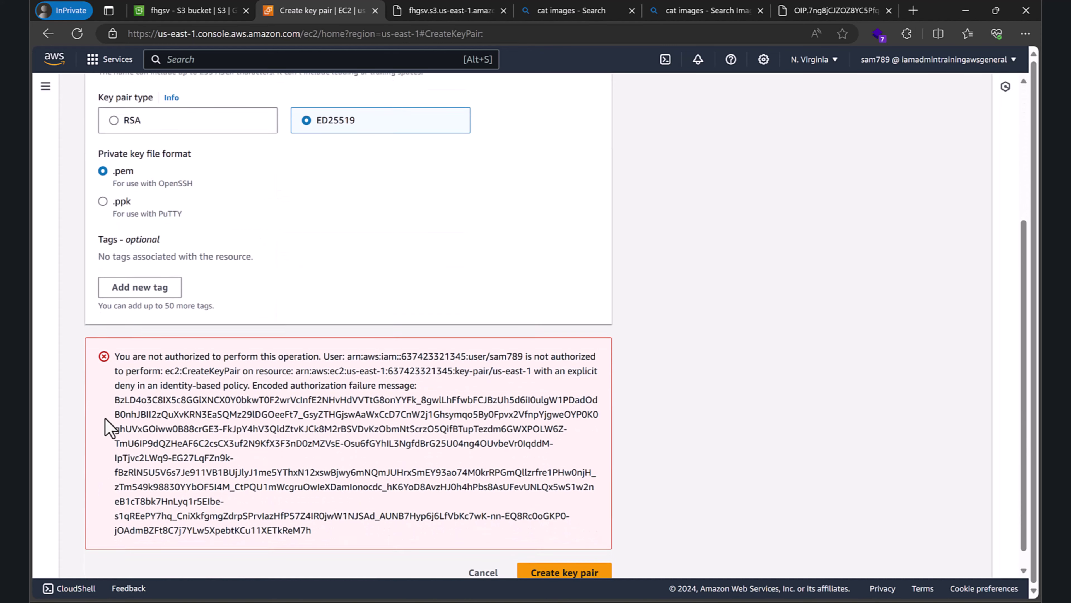
drag(347, 362, 452, 362)
click(457, 363)
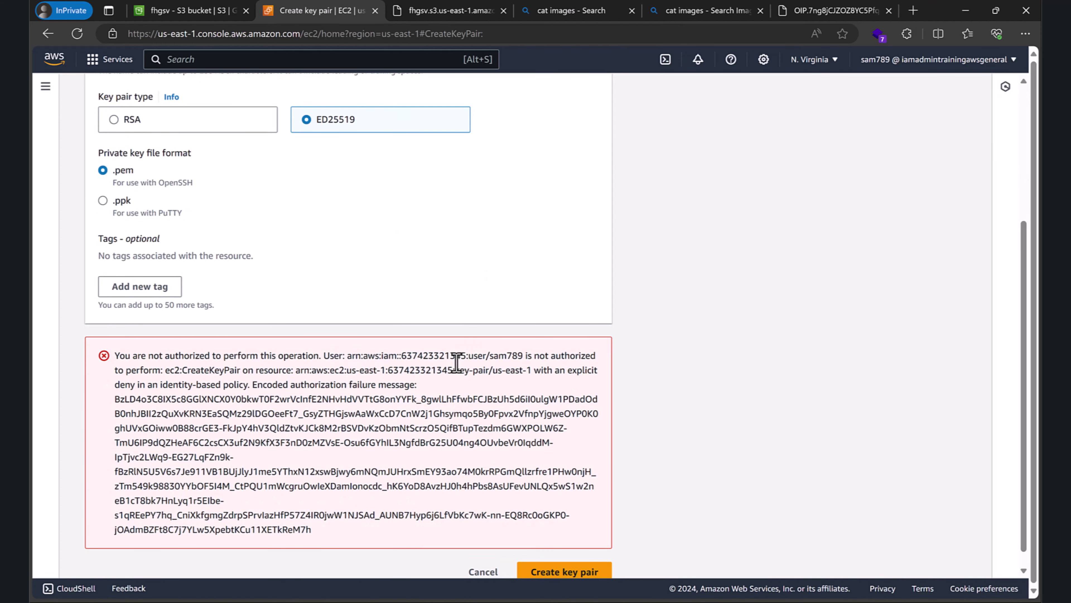
Change the console region to Europe (Ireland), eu-west-1, for the key pair form.
scroll(458, 362, up, 5)
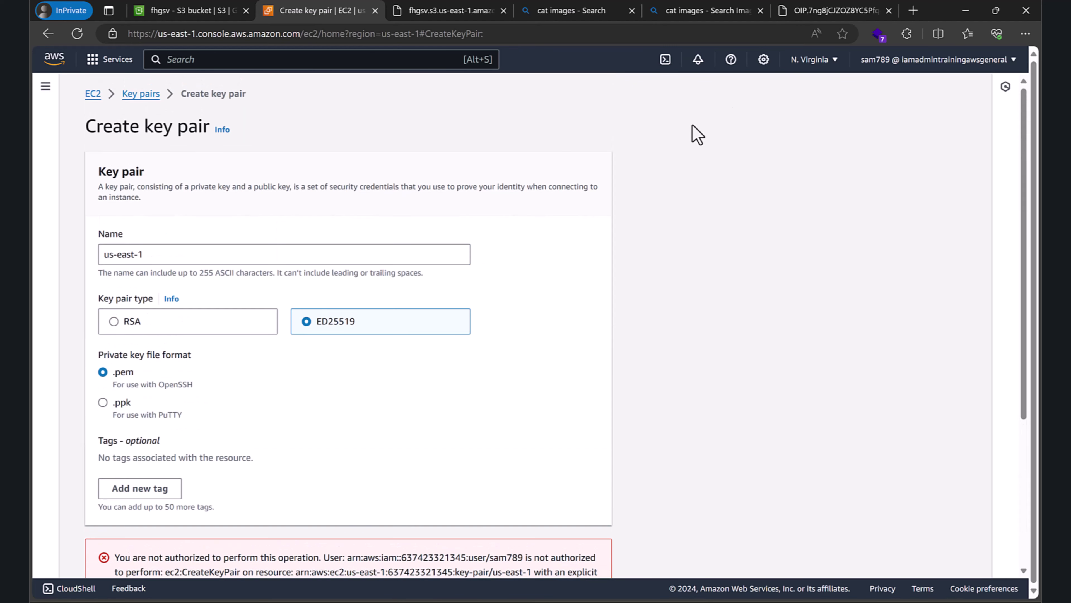
click(828, 63)
click(709, 204)
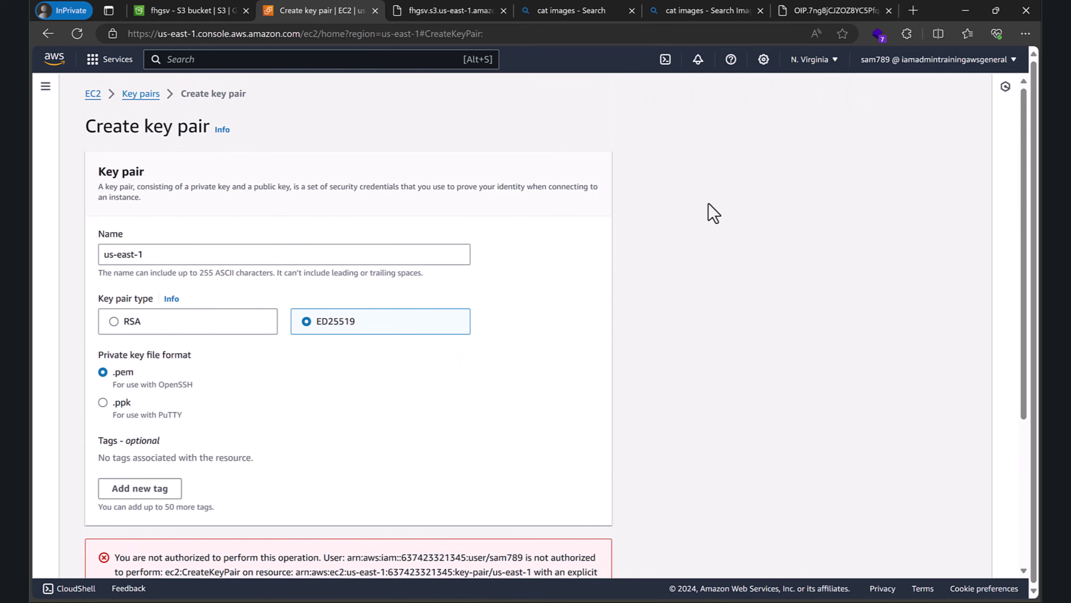
click(793, 67)
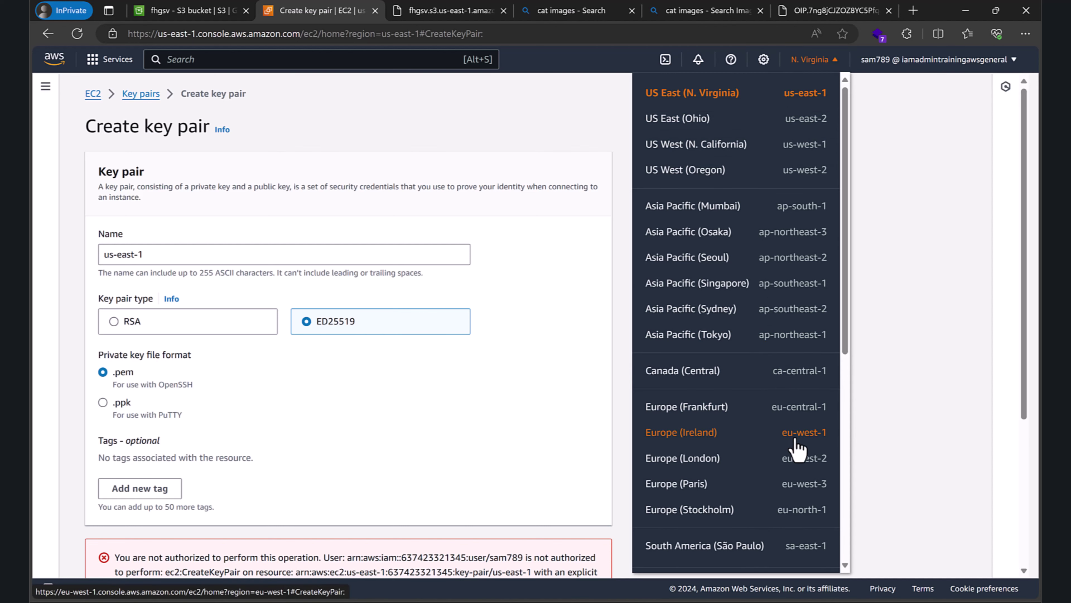
click(705, 434)
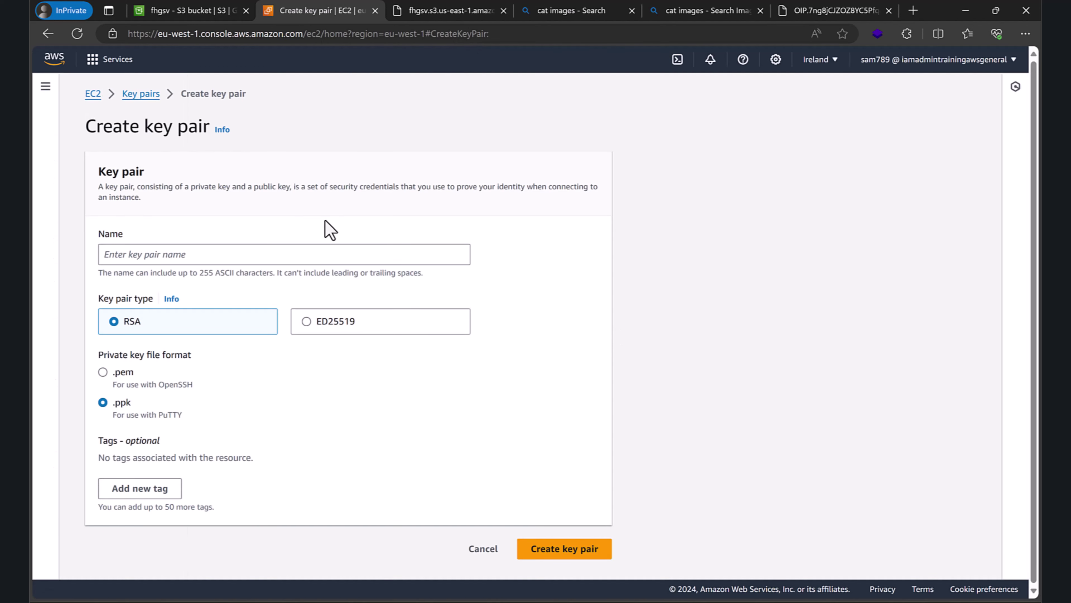
Create an ED25519 key pair named ireland in .pem format in the Ireland region, and open the region's Instances list.
click(294, 255)
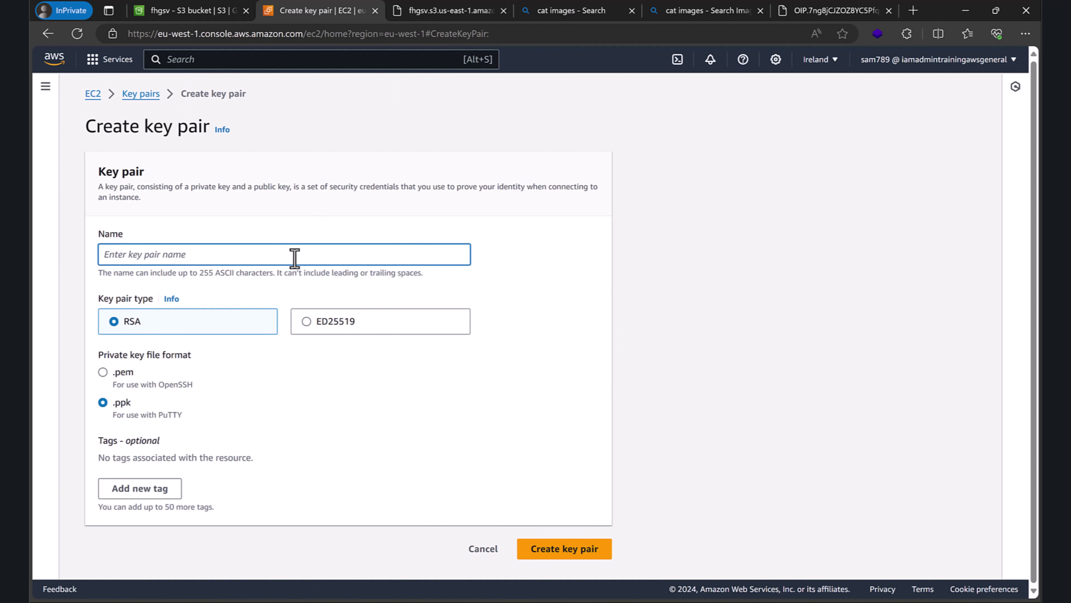
text(ireland)
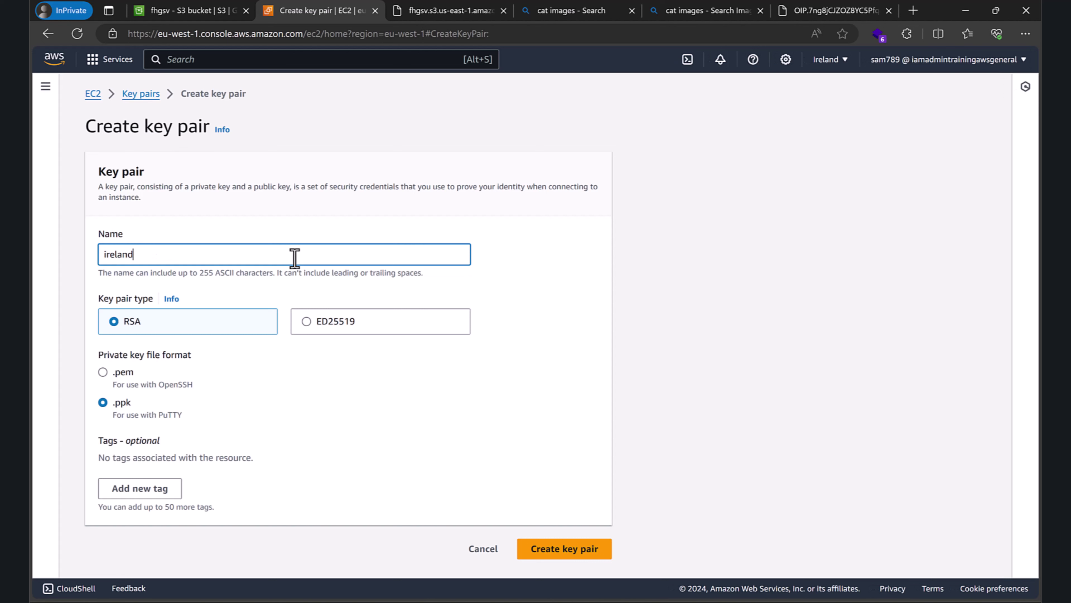
click(324, 318)
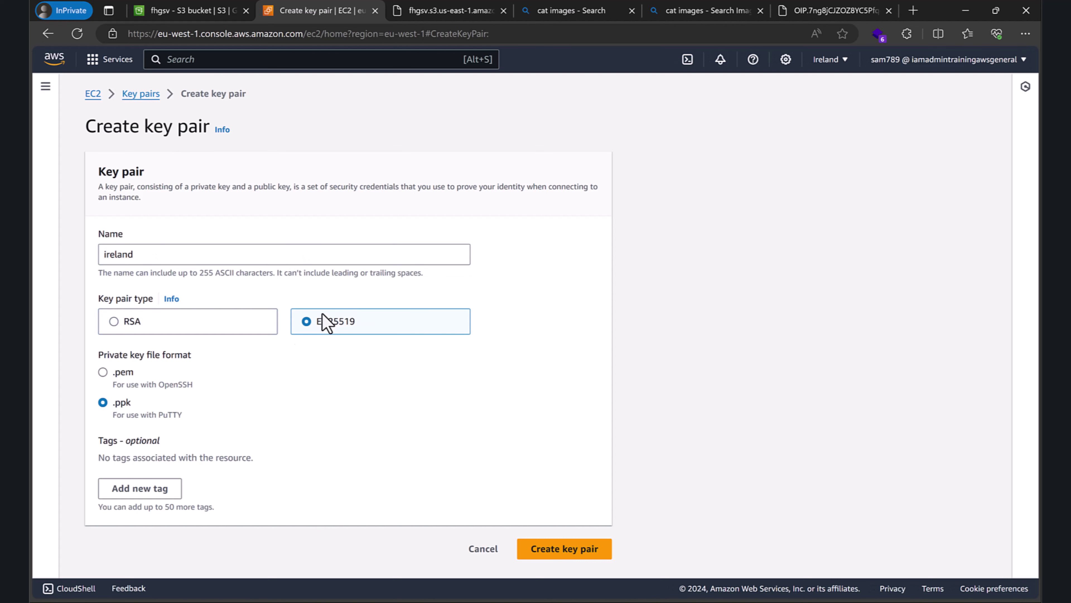
click(103, 372)
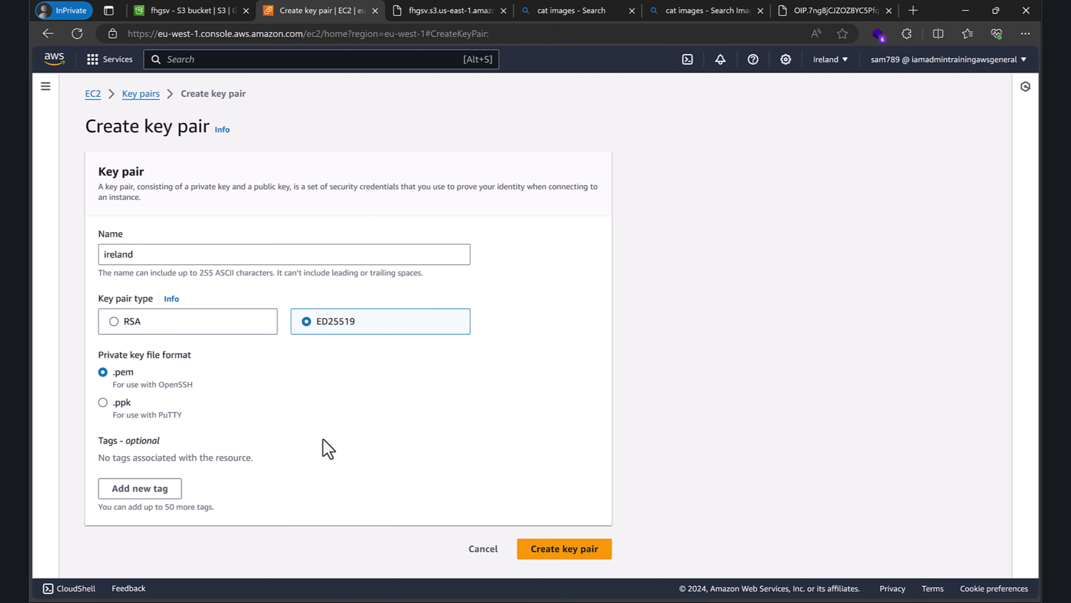
click(570, 548)
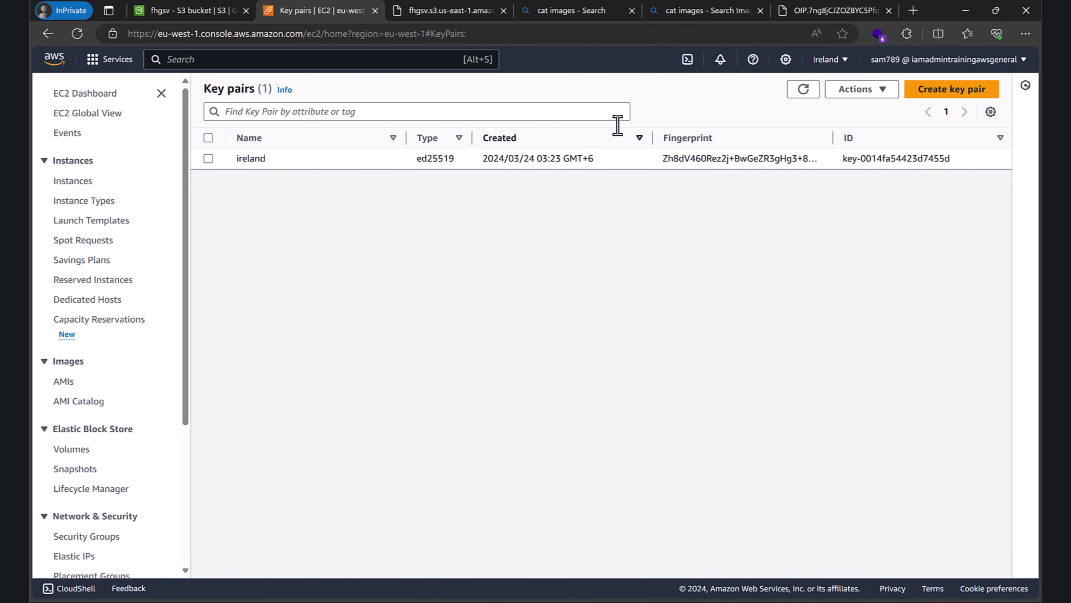
click(72, 182)
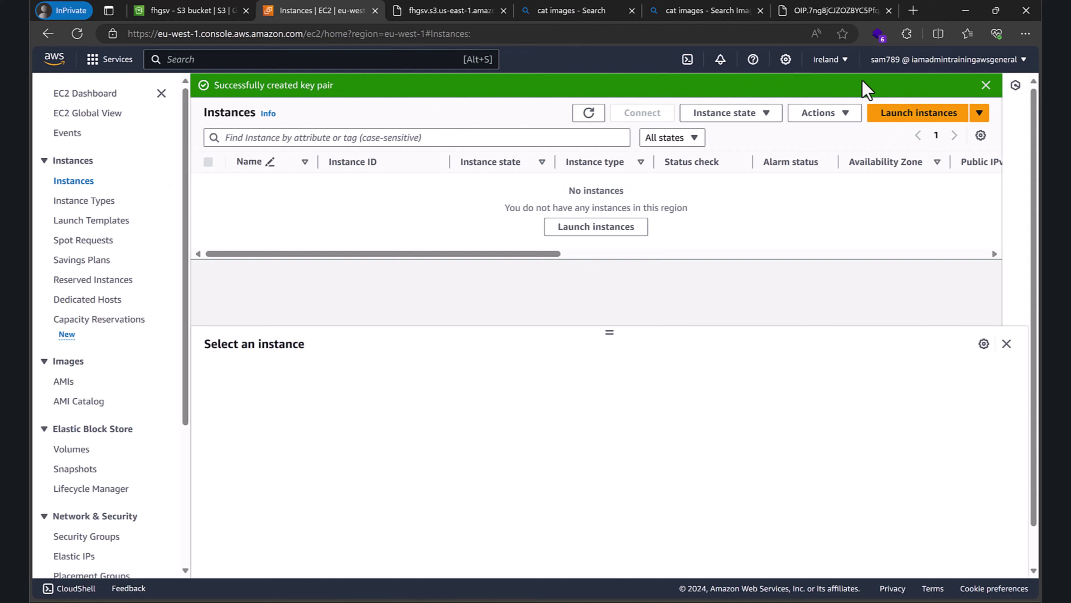
Switch to VS Code and examine the Deny effect and StringNotEquals region condition in the first statement of ec2_describe.json.
key(alt+Tab)
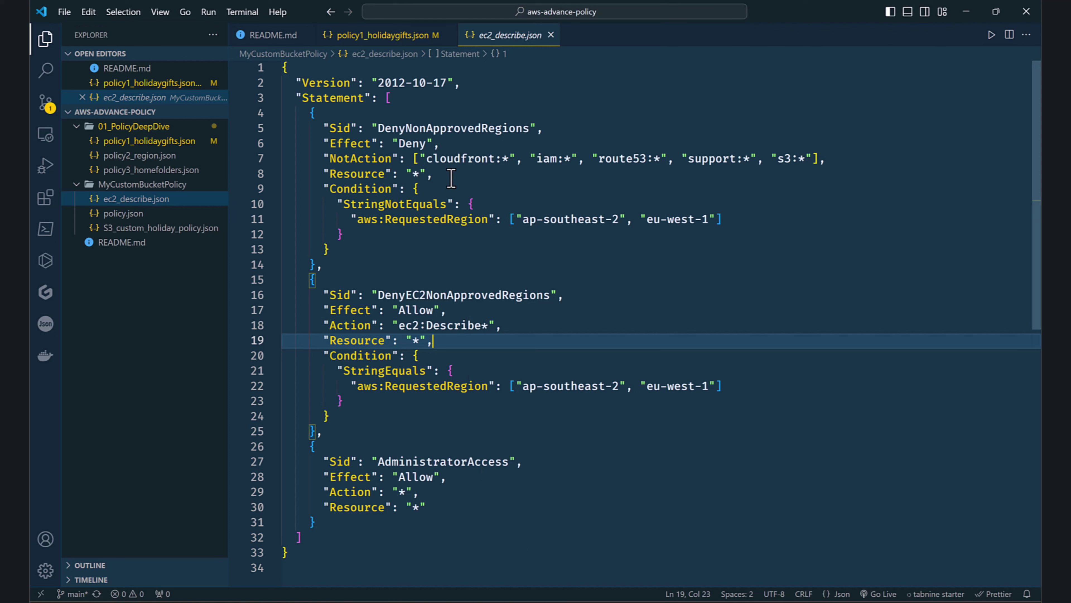
drag(392, 142, 440, 144)
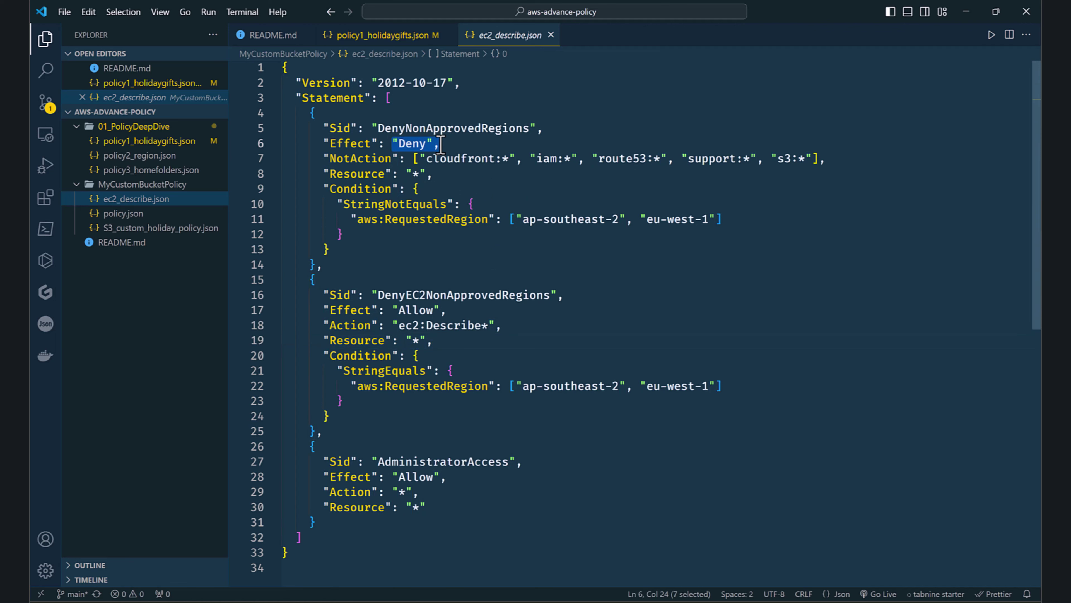
click(449, 204)
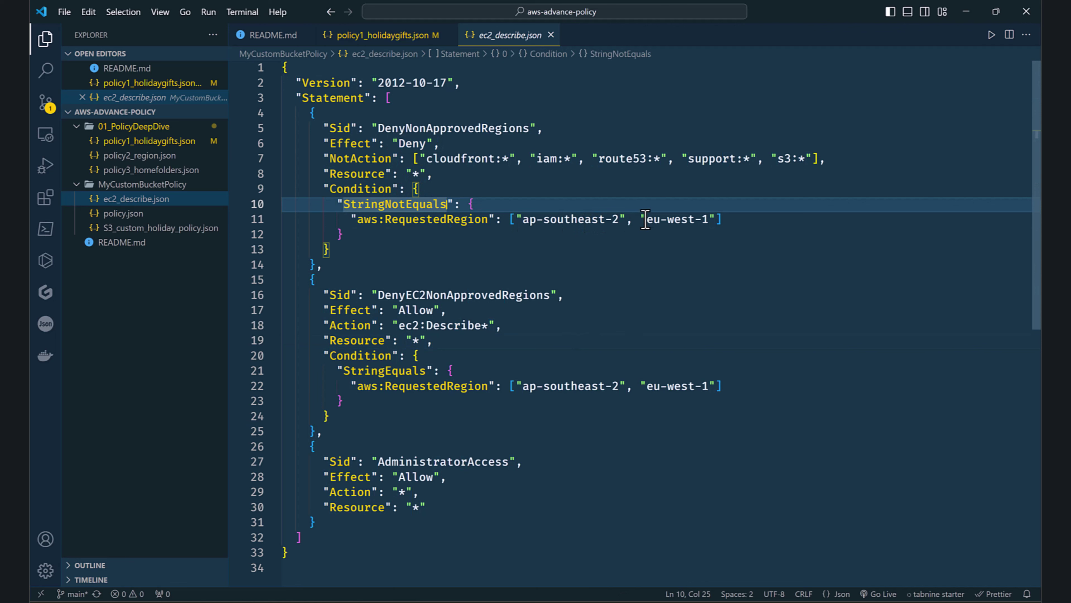
drag(646, 219, 688, 220)
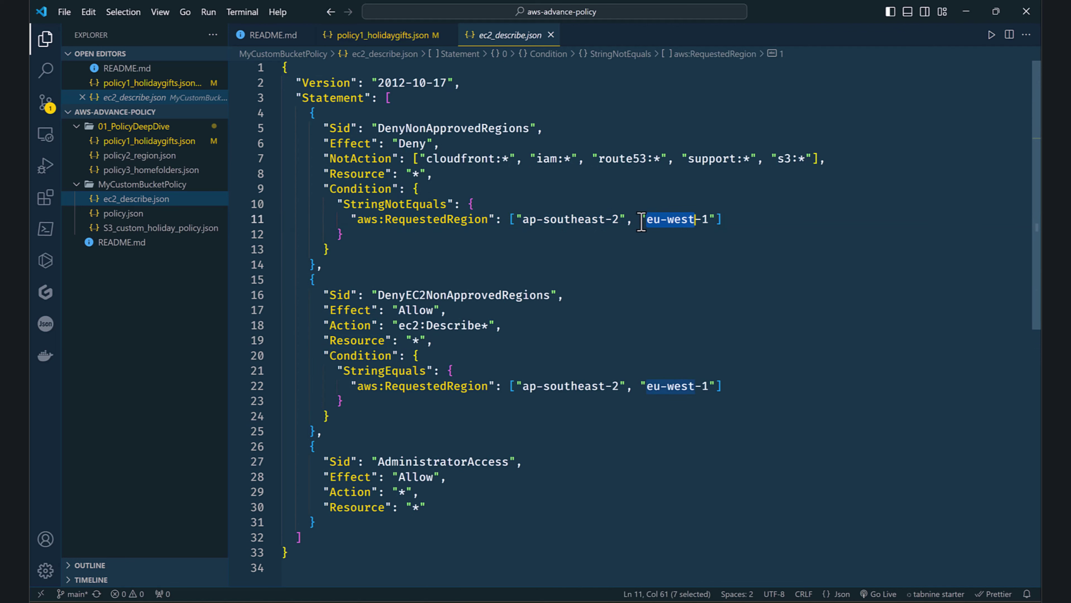
Append the comment //us-east-1 after the approved regions of the DenyNonApprovedRegions statement.
click(729, 225)
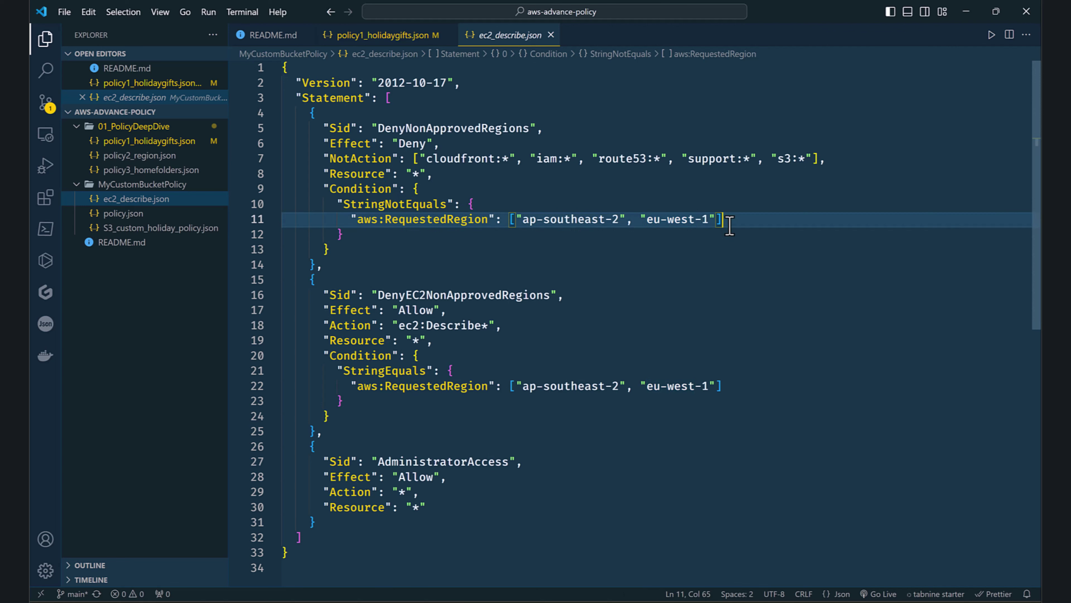
text(, /)
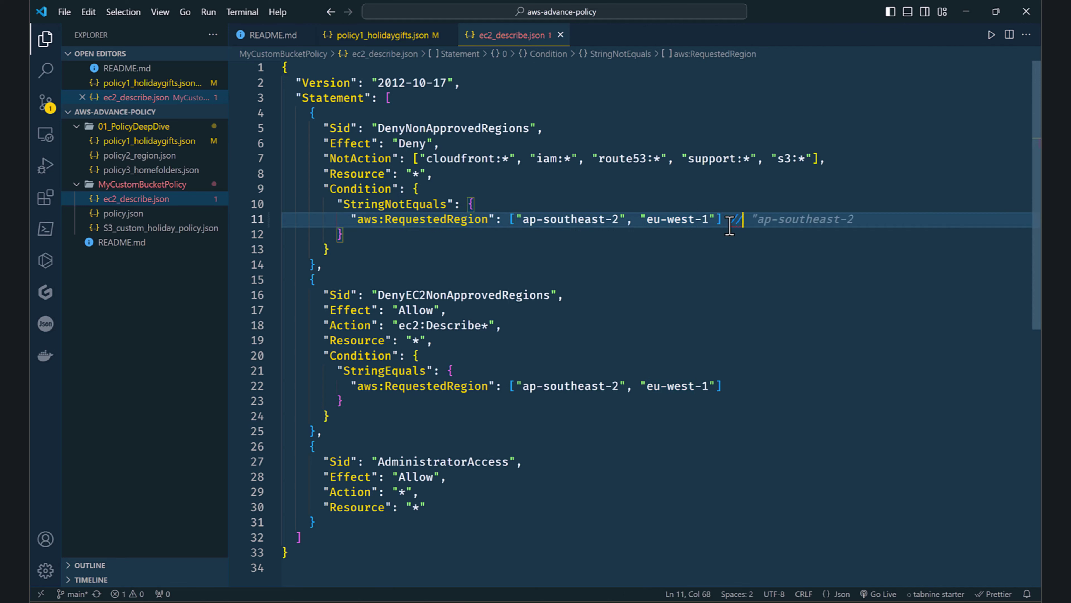
text(us-east-1)
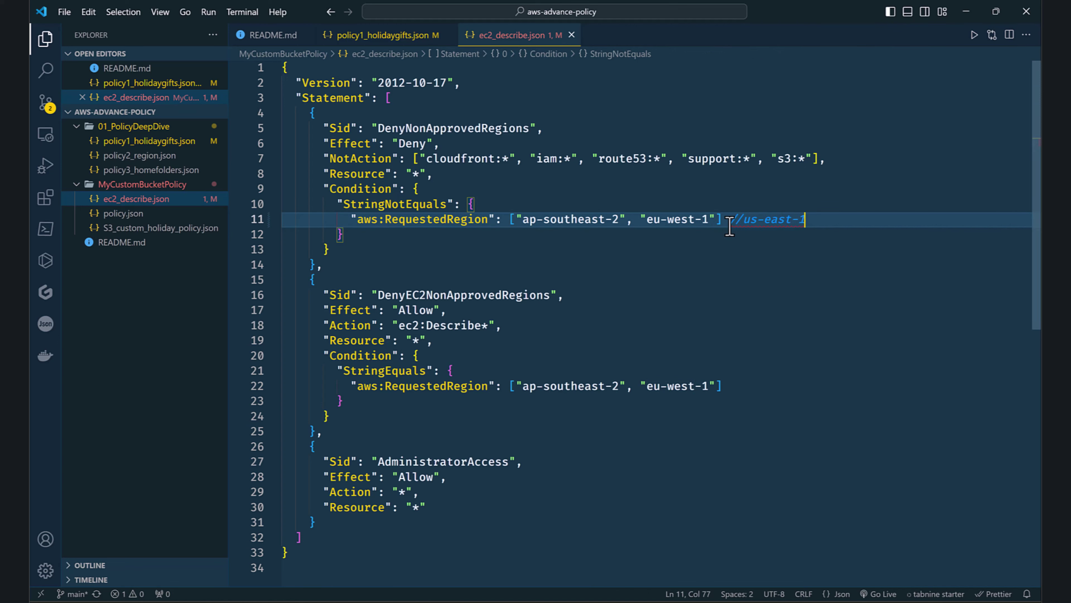
mouse_move(729, 226)
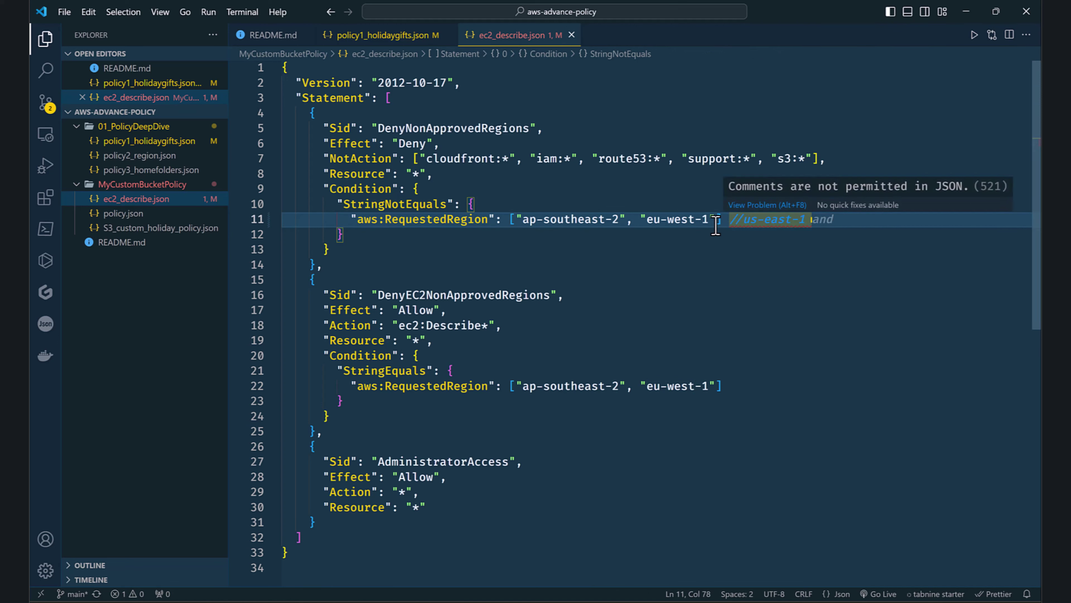
Compare the StringNotEquals operator and the approved region eu-west-1 with the commented us-east-1 region.
drag(393, 205, 447, 205)
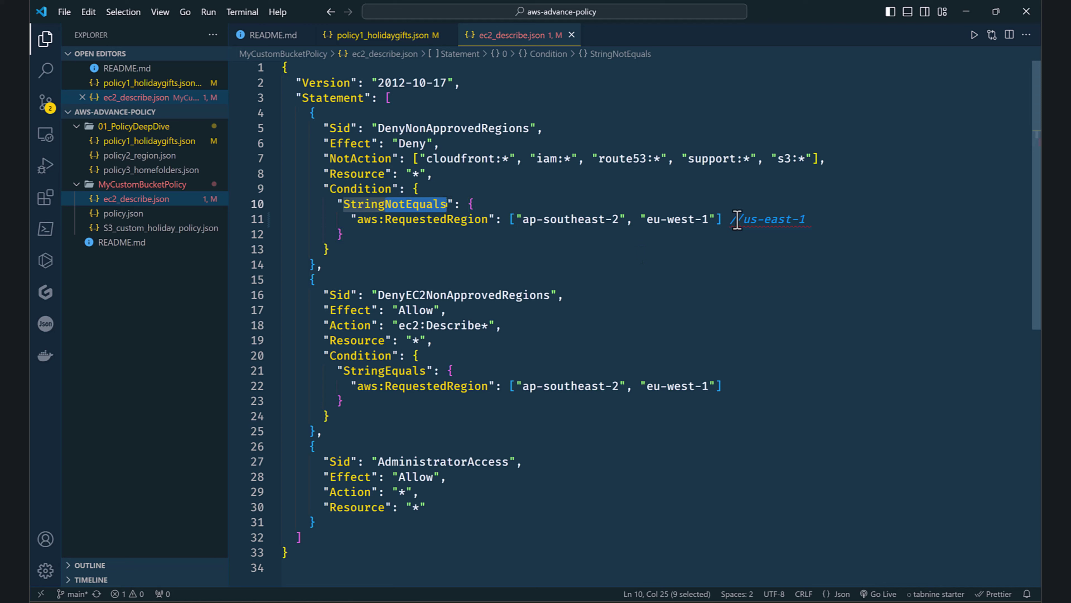
drag(716, 219, 659, 218)
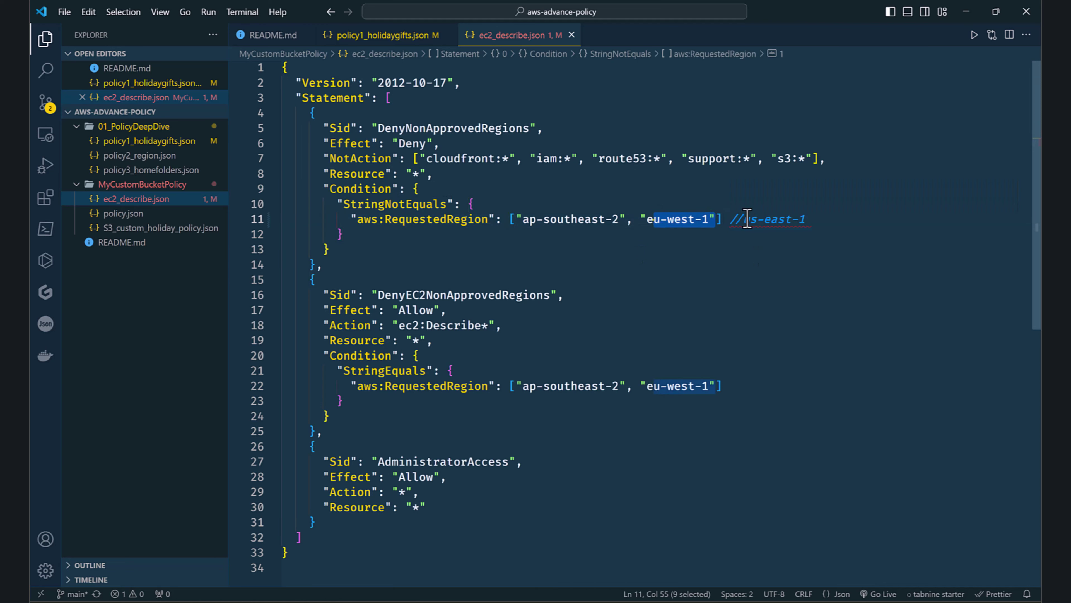
mouse_move(750, 219)
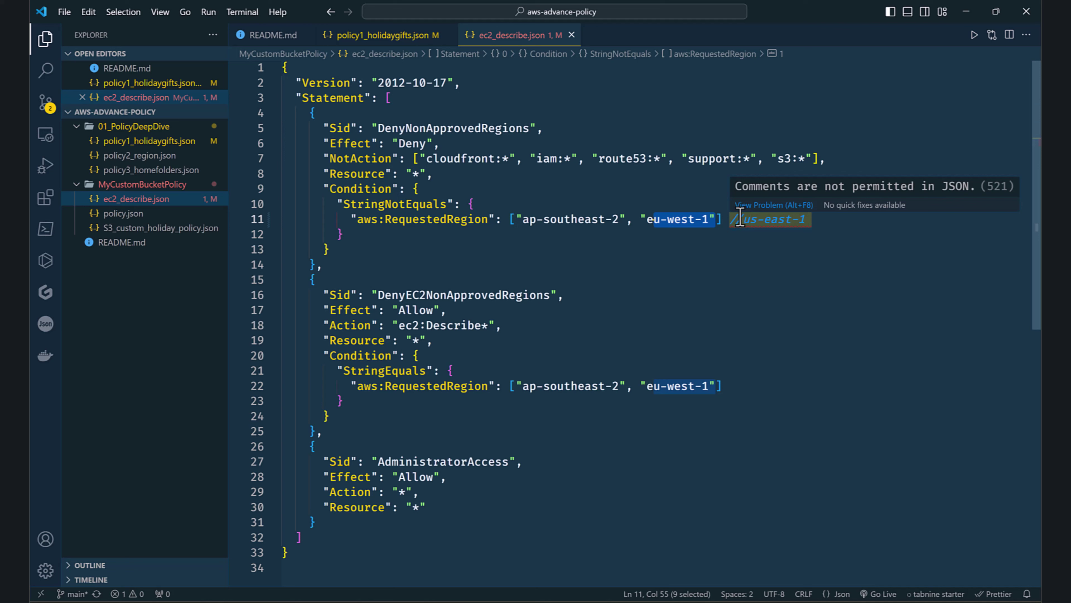
click(740, 218)
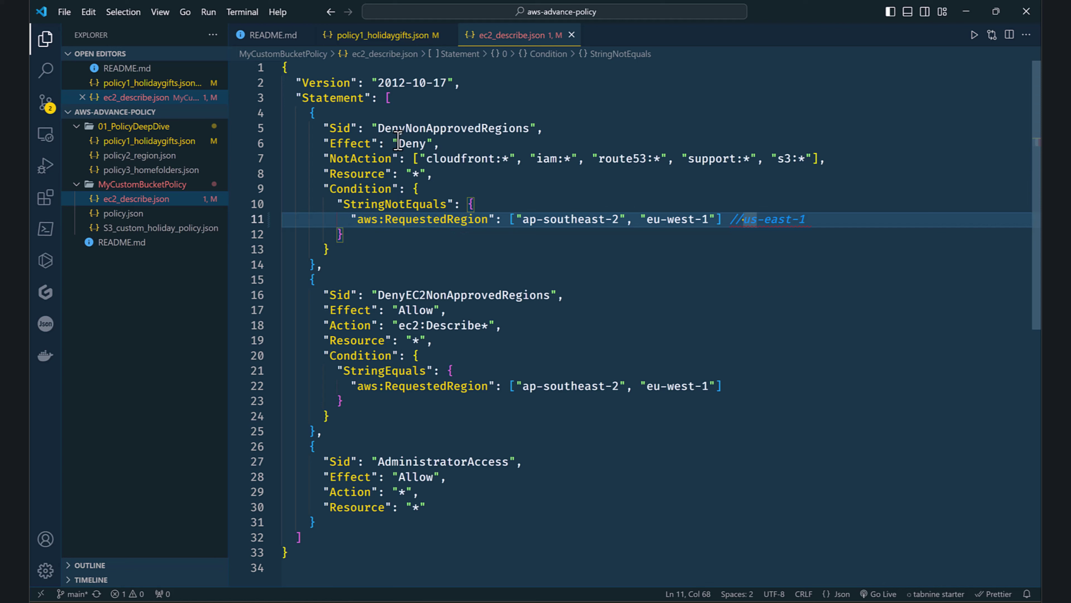
Remove the us-east-1 comment from the RequestedRegion line.
click(726, 219)
key(BackSpace)
key(BackSpace)
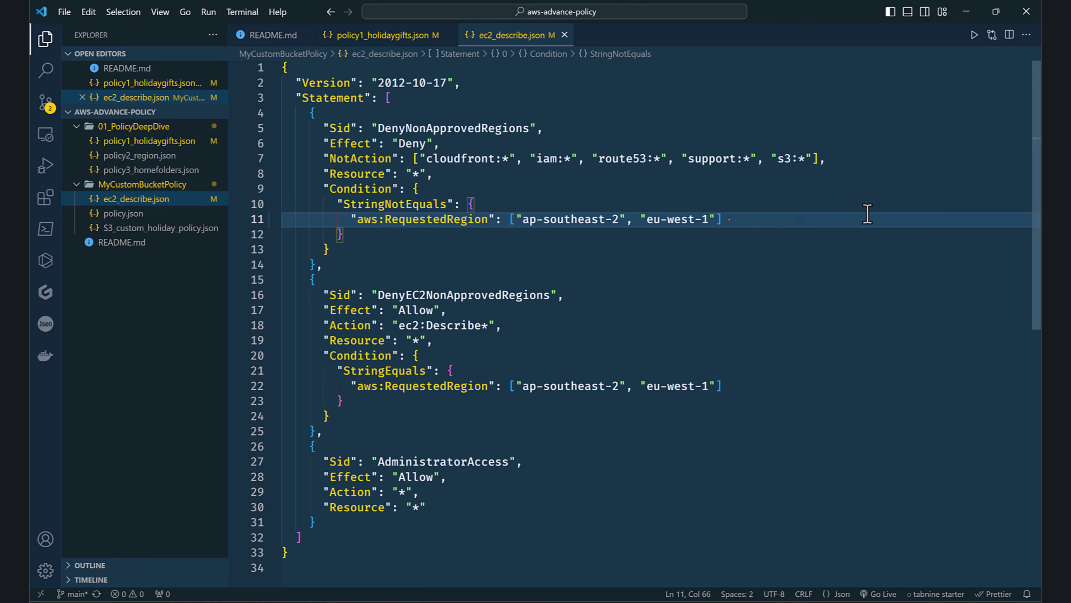
Switch back to Edge, start launching a new EC2 instance in Ireland, and name it ireland.
key(alt+Tab)
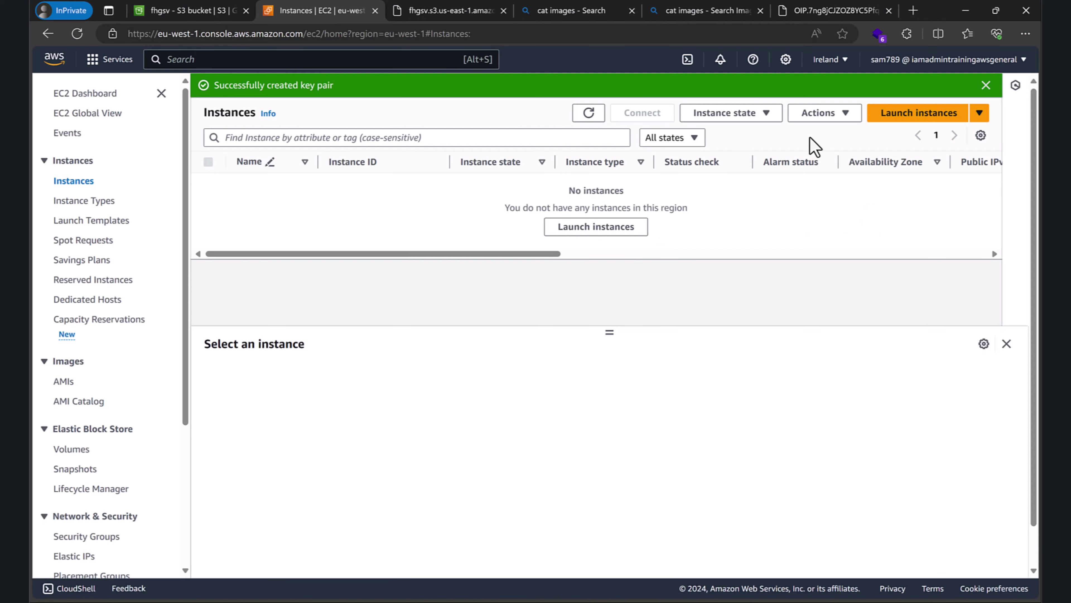
click(886, 119)
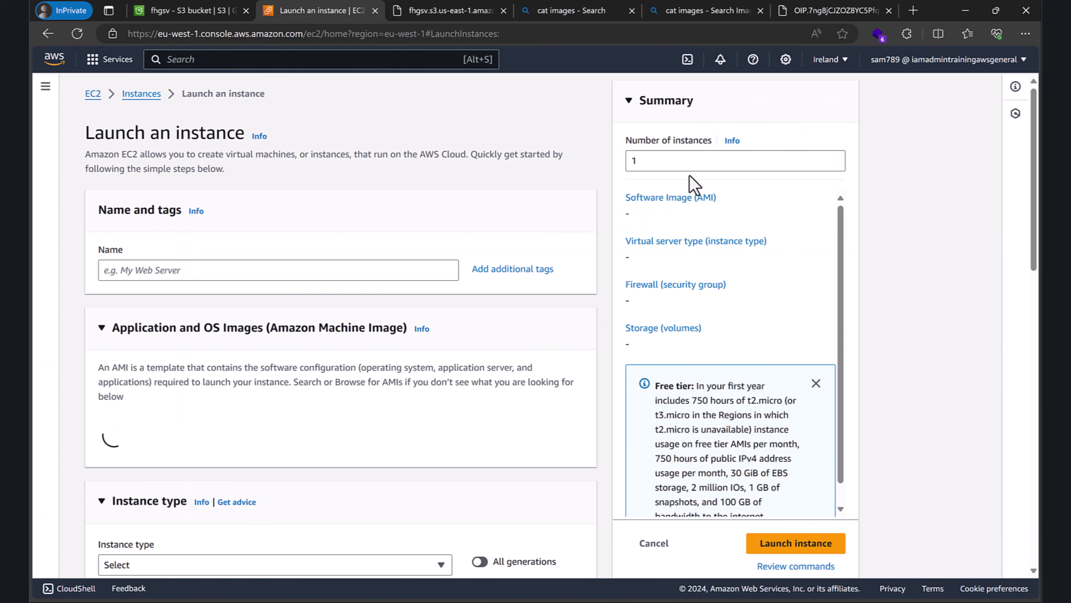
click(245, 269)
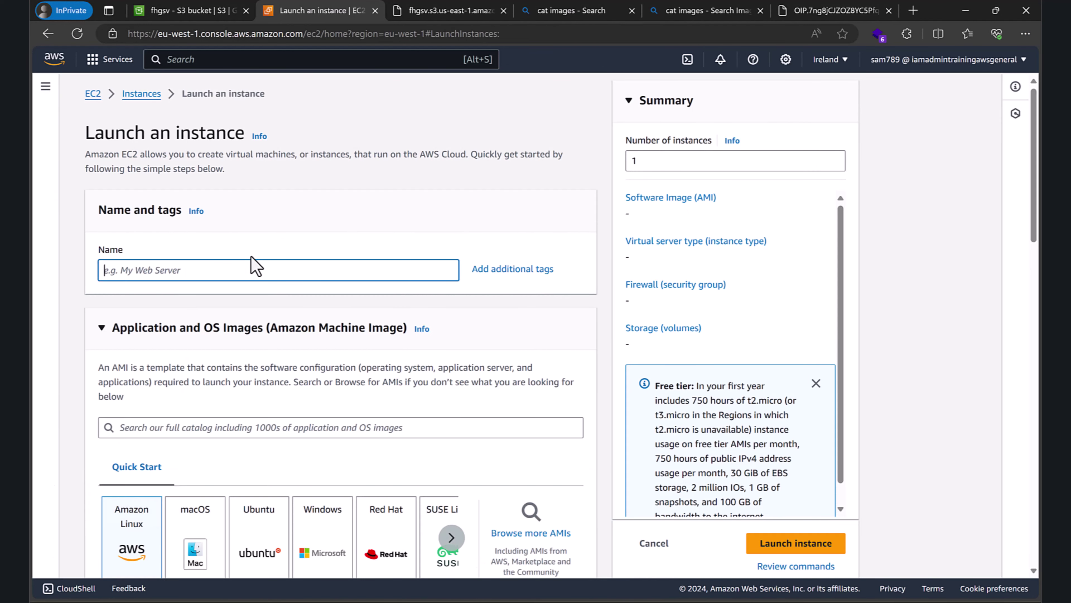
text(test)
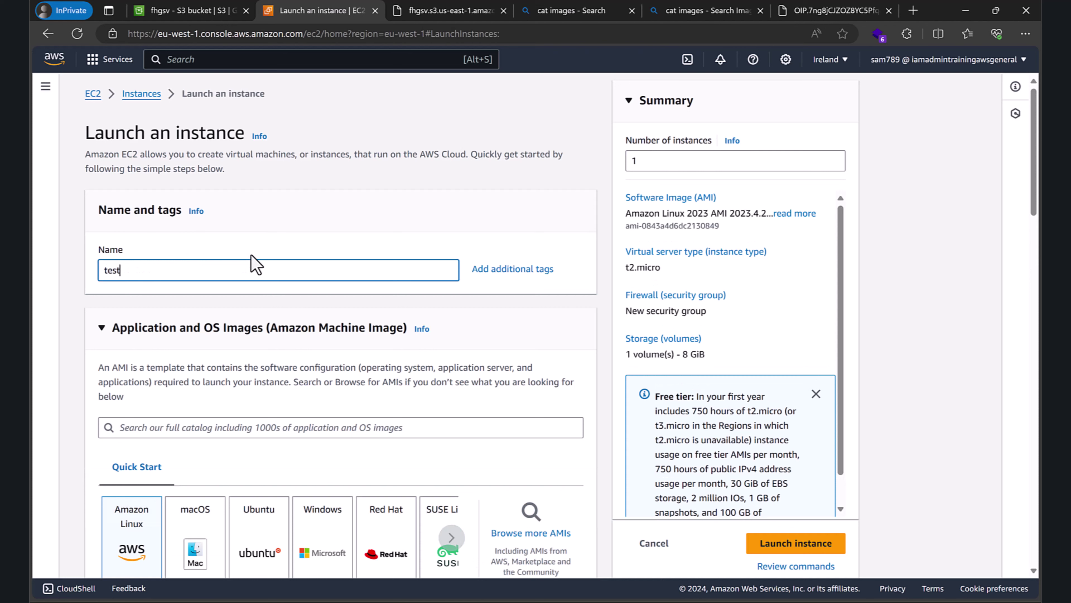
key(BackSpace)
key(BackSpace)
key(BackSpace)
key(BackSpace)
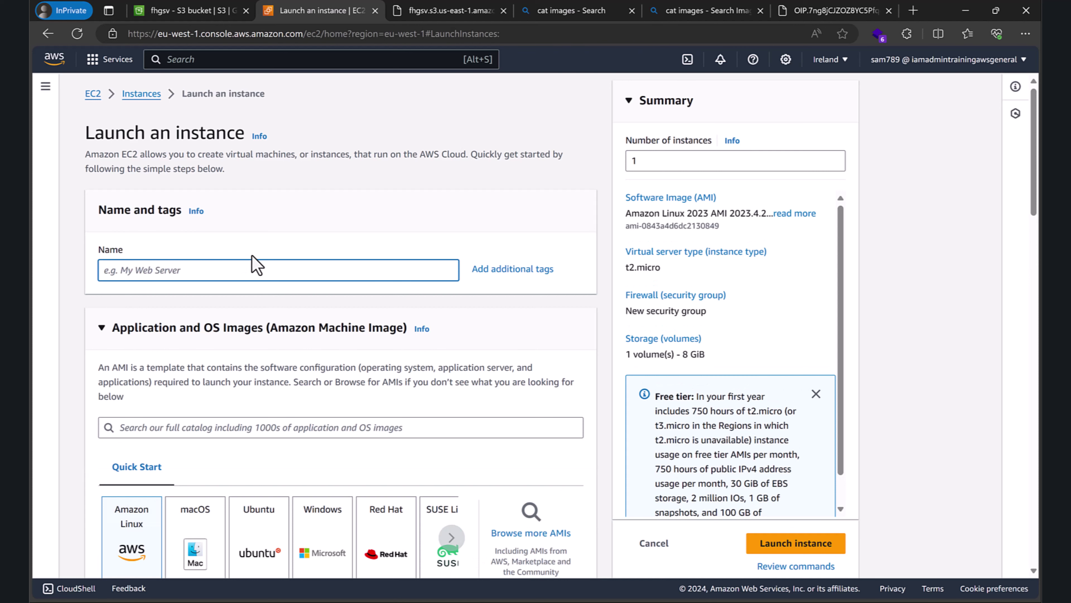
text(ireland)
Look over the Amazon Linux 2023 AMI and t2.micro settings, and choose the ireland key pair for login.
scroll(366, 215, down, 10)
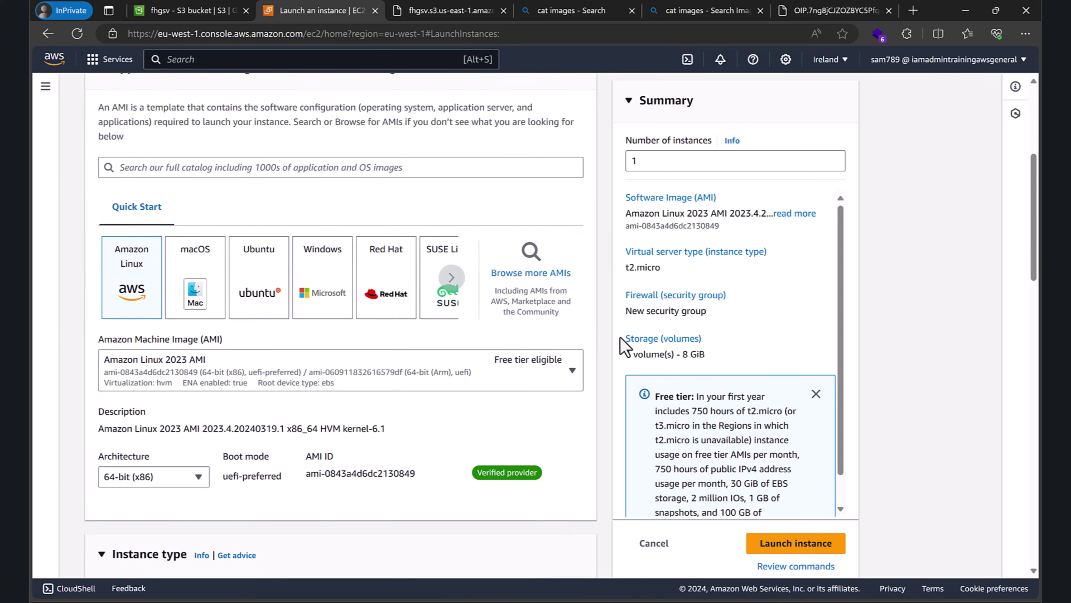
scroll(485, 359, up, 5)
scroll(480, 359, down, 5)
scroll(461, 203, up, 4)
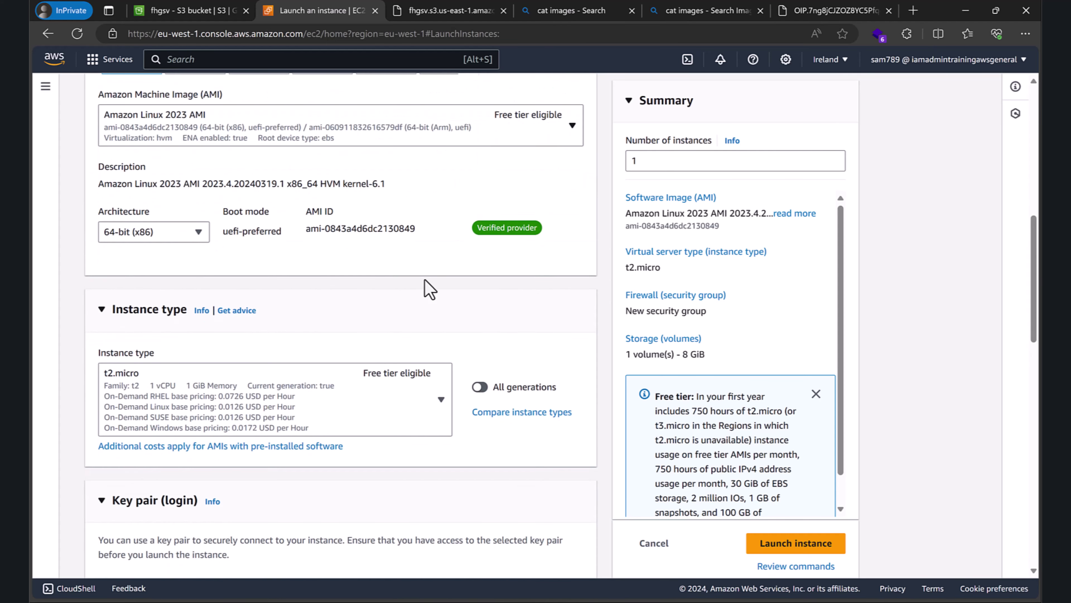
scroll(476, 203, down, 9)
click(353, 301)
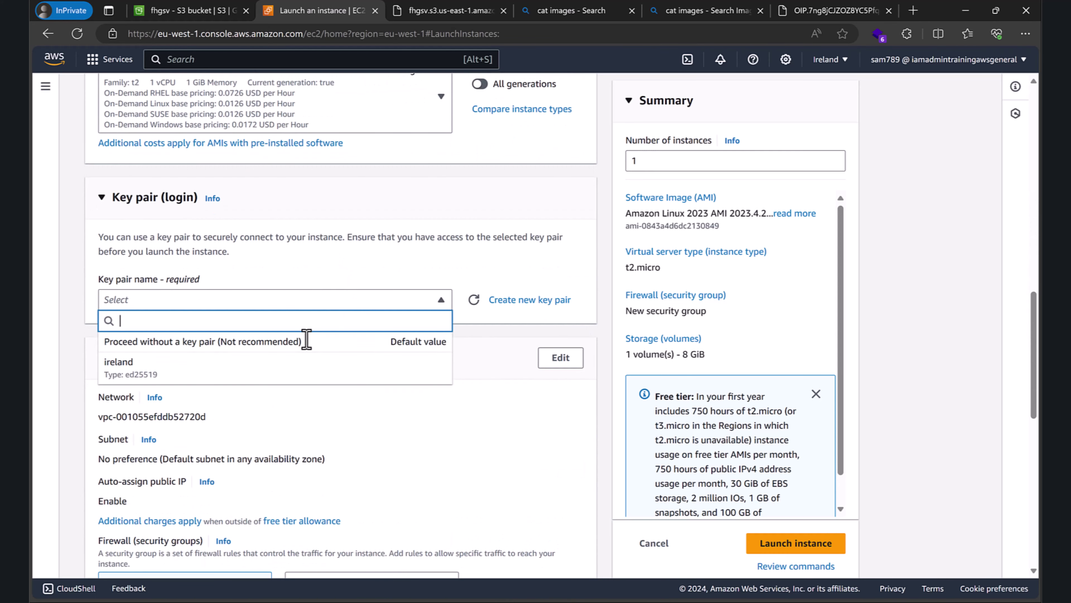
click(292, 371)
scroll(585, 304, down, 3)
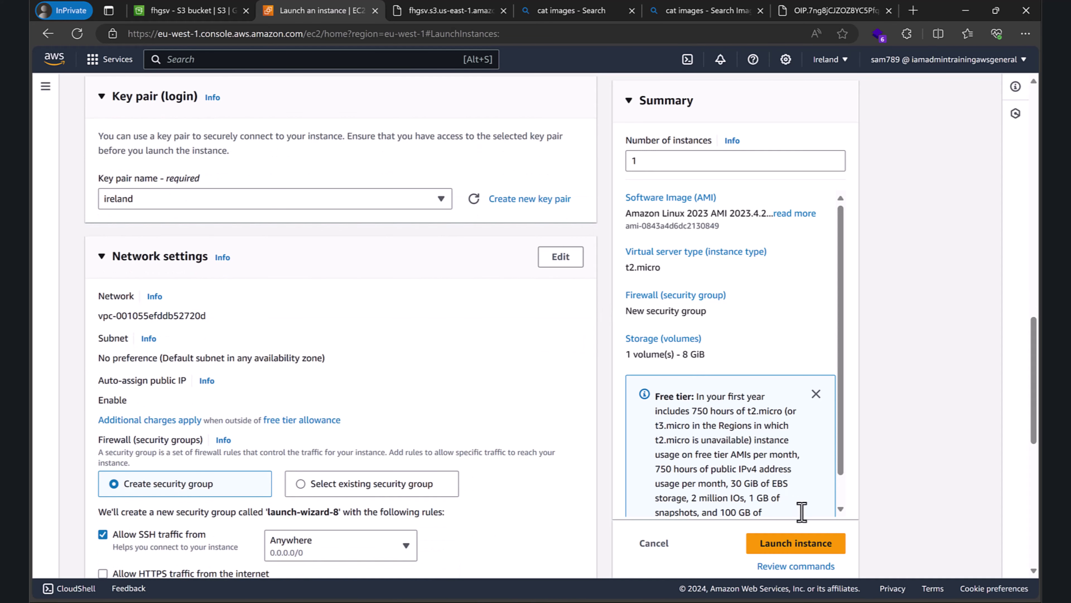
Launch the instance and select it in the Instances list to show its details.
click(796, 543)
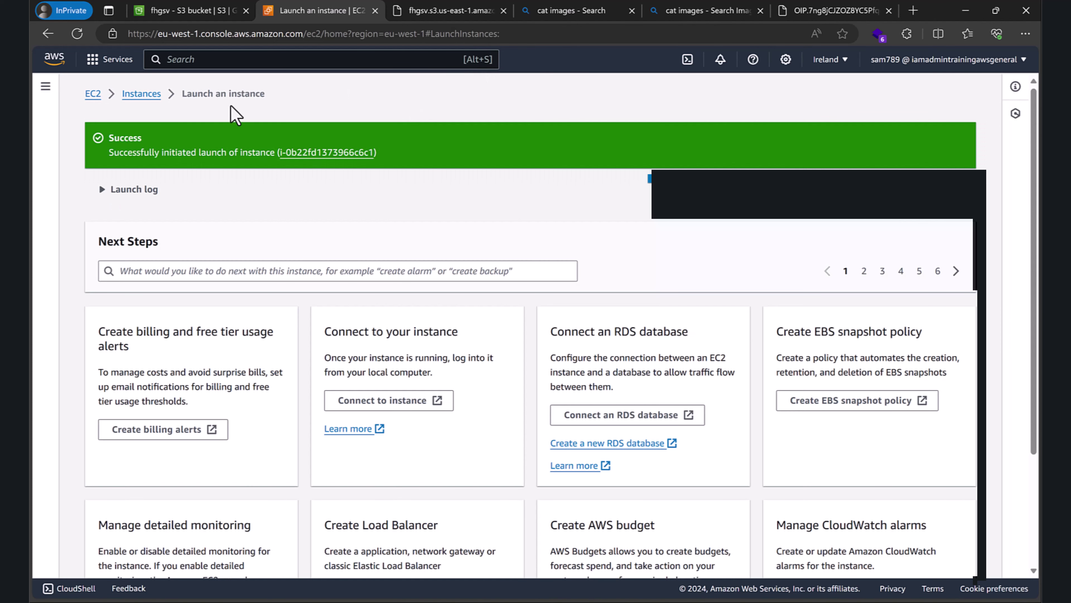
click(142, 94)
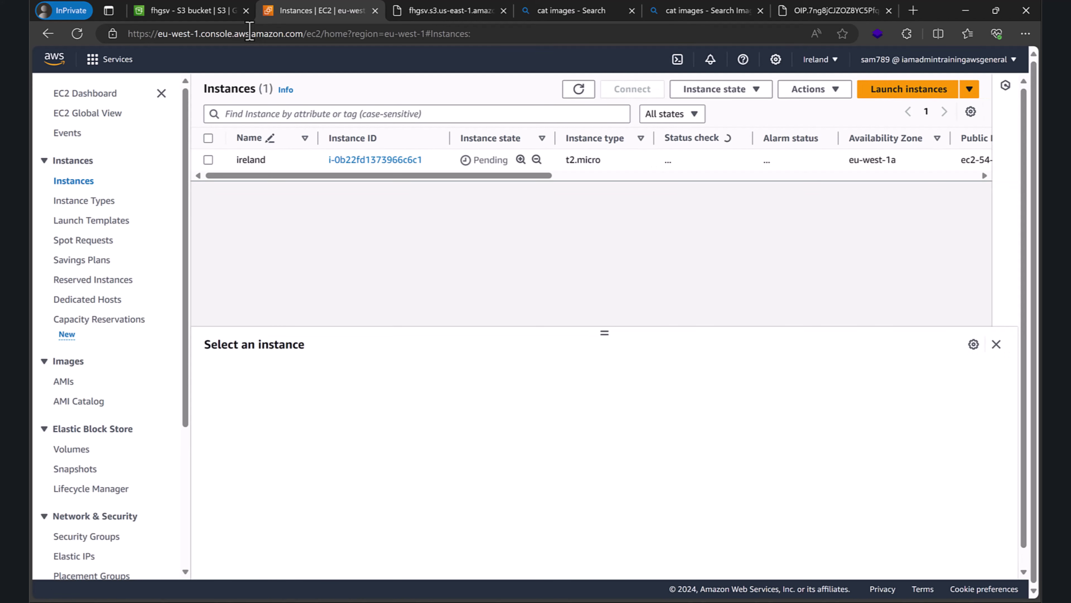
click(213, 159)
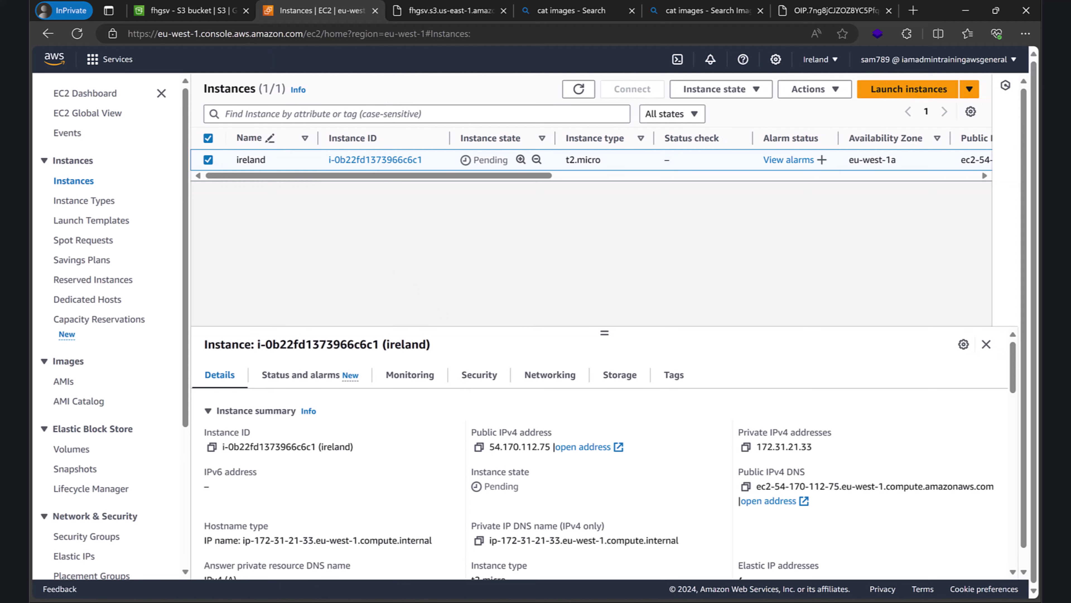
Switch to the administrator's AWS console in Chrome, search the services for ec2, and open EC2 in a new tab.
key(alt+Tab)
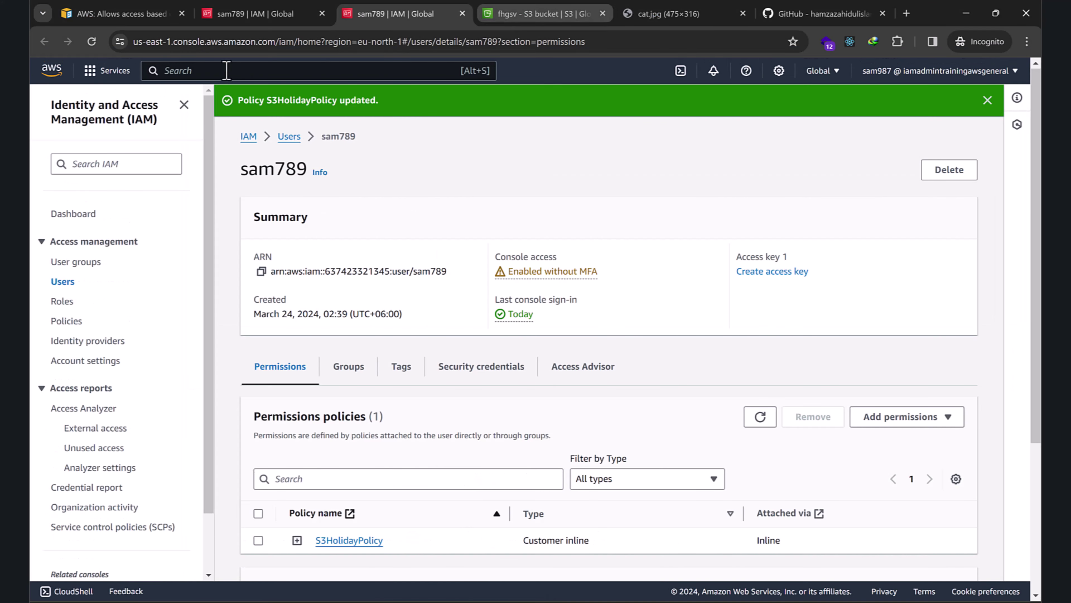
click(97, 72)
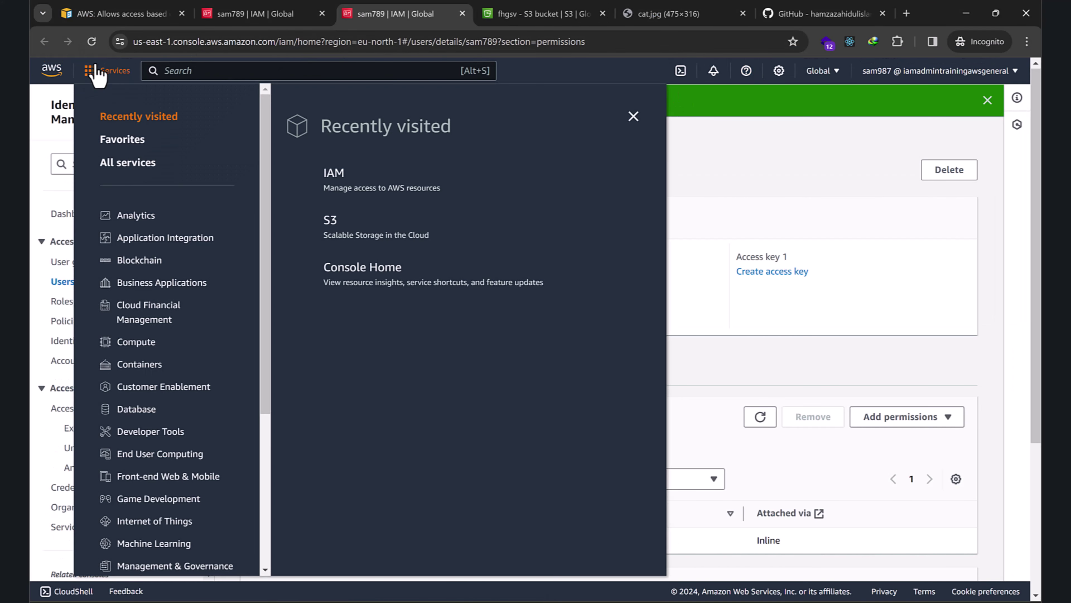
click(320, 73)
text(ec2)
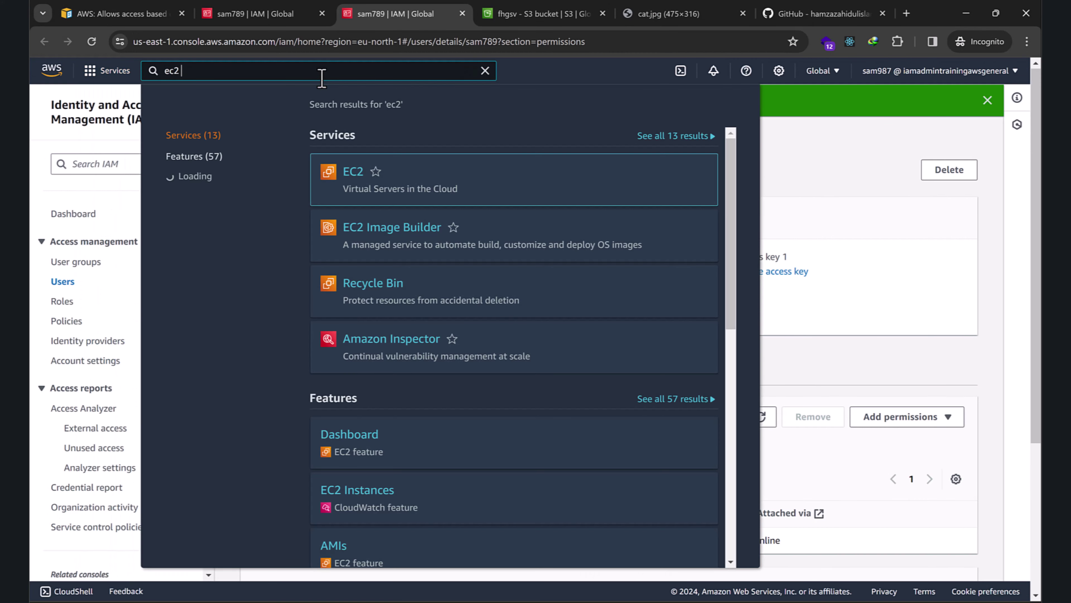
middle_click(346, 173)
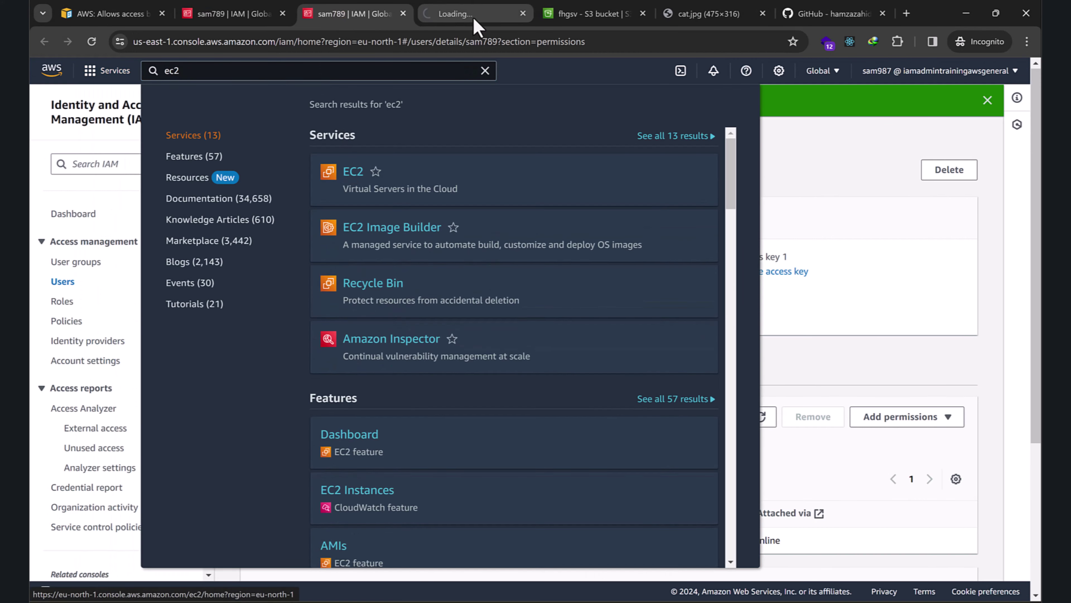
Go to the EC2 console that was opened and switch its region to US East (N. Virginia).
click(480, 19)
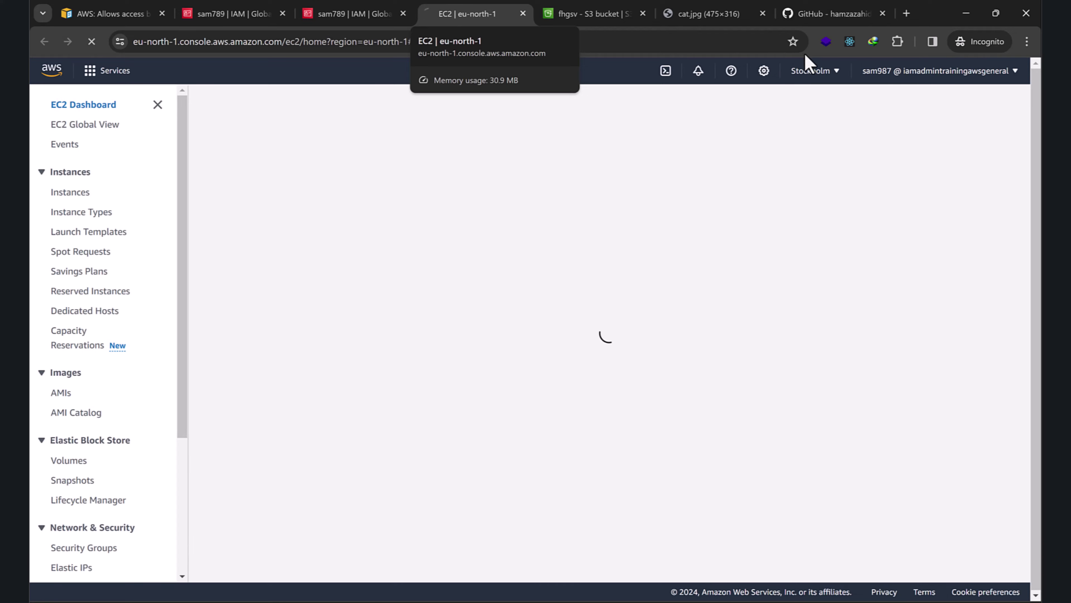
click(817, 72)
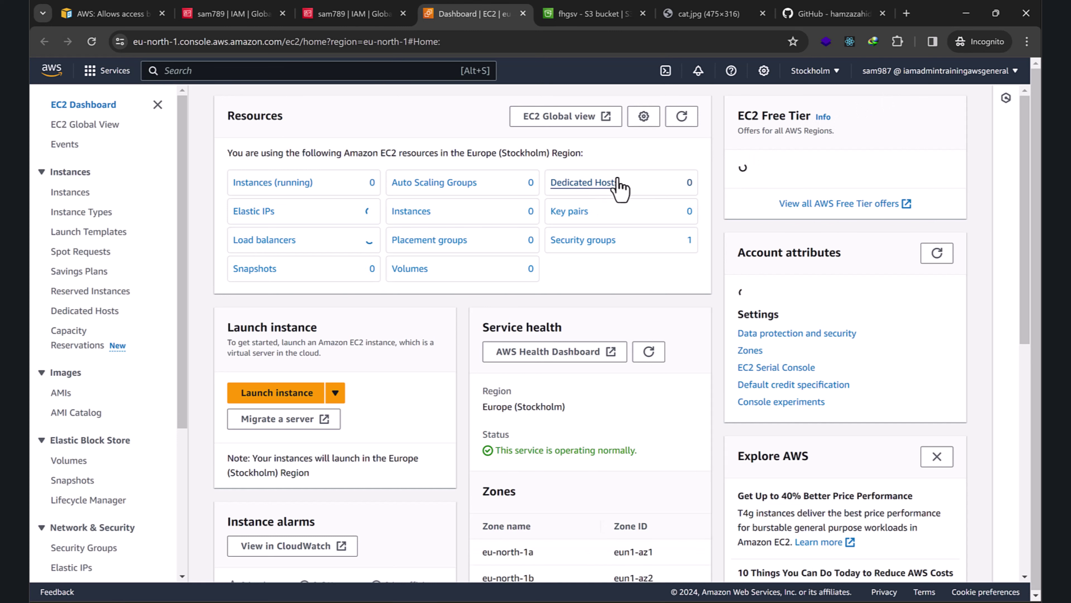
click(811, 70)
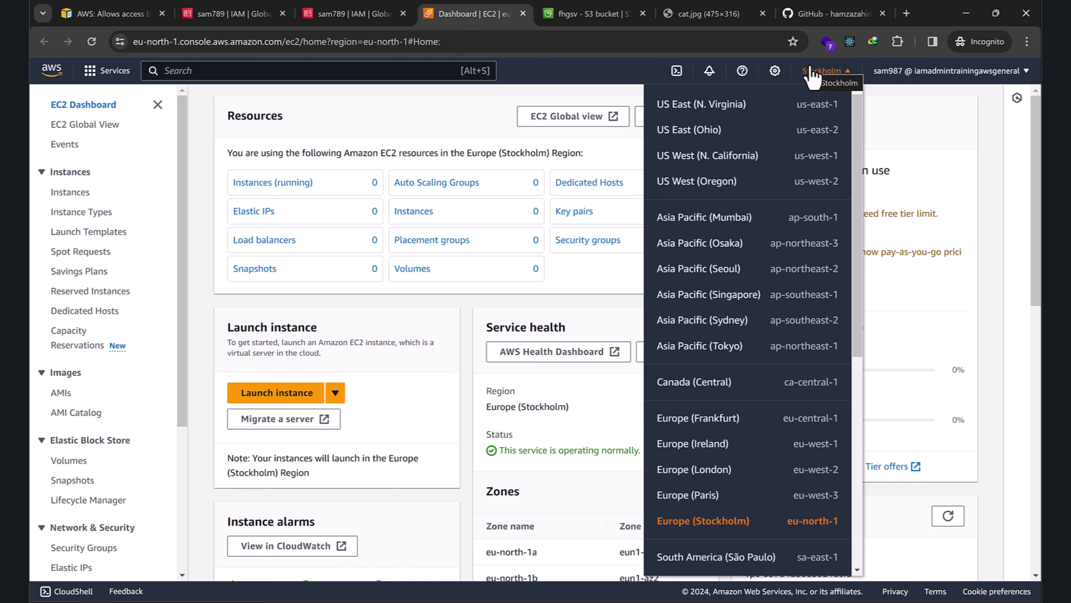
click(787, 106)
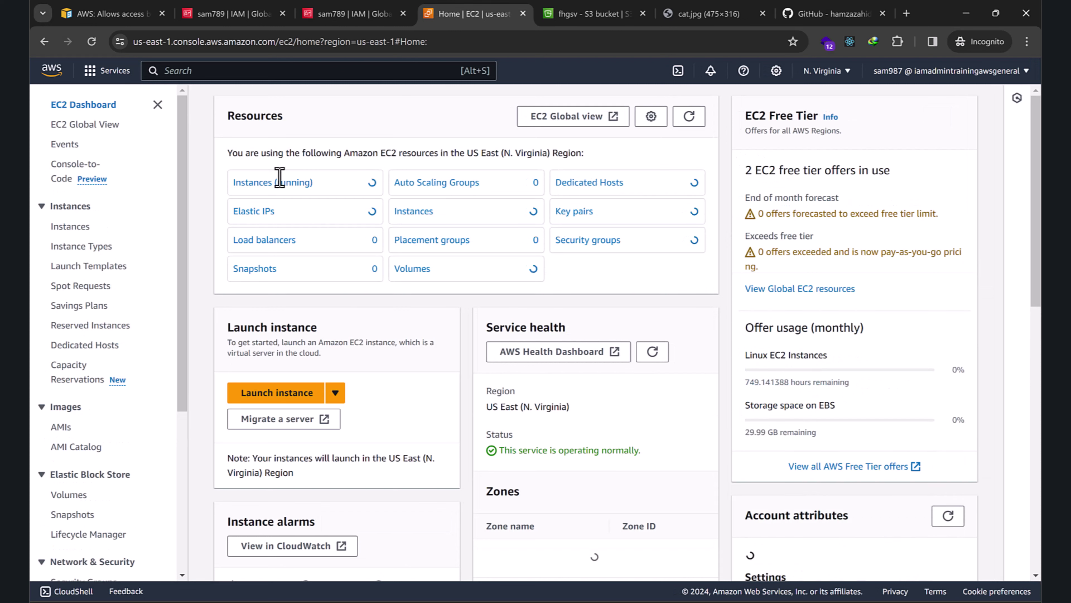
Create an ED25519 key pair named us-east in .pem format and save us-east.pem to the Downloads folder.
scroll(67, 427, down, 4)
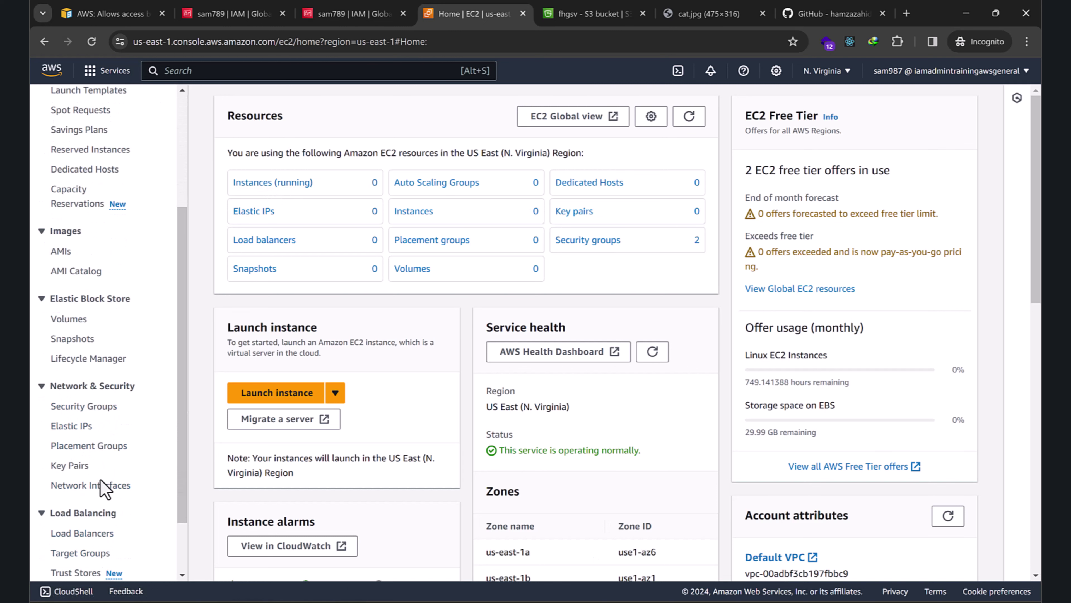
click(72, 466)
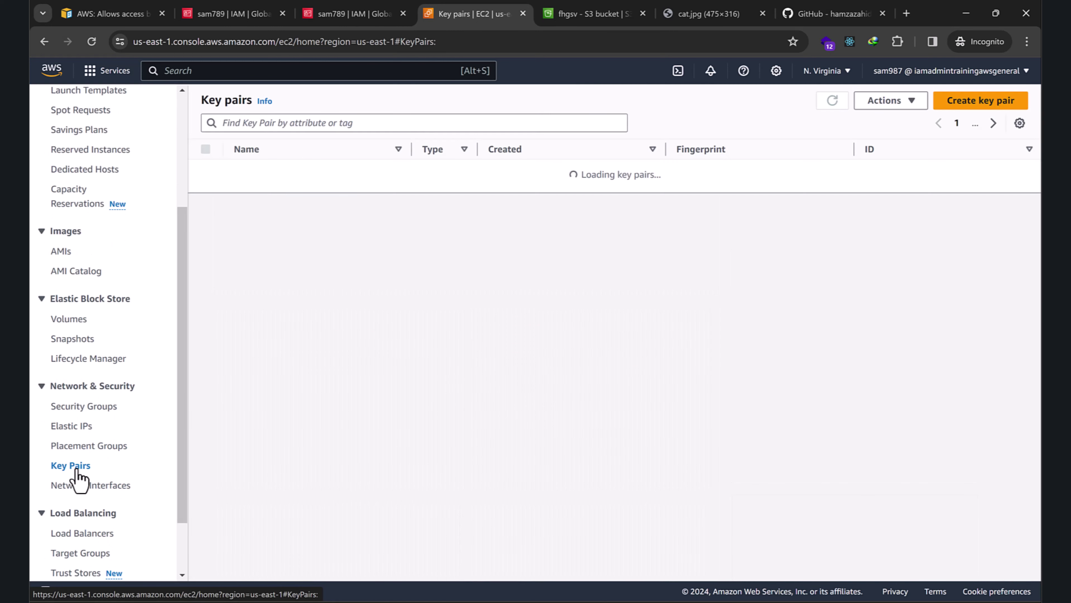
click(943, 103)
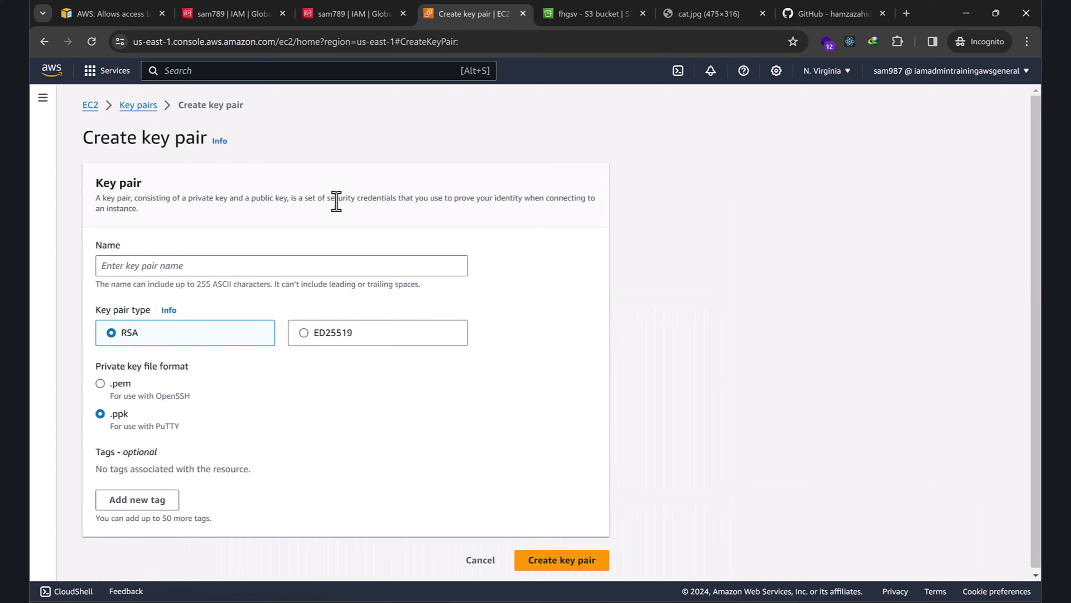
click(276, 265)
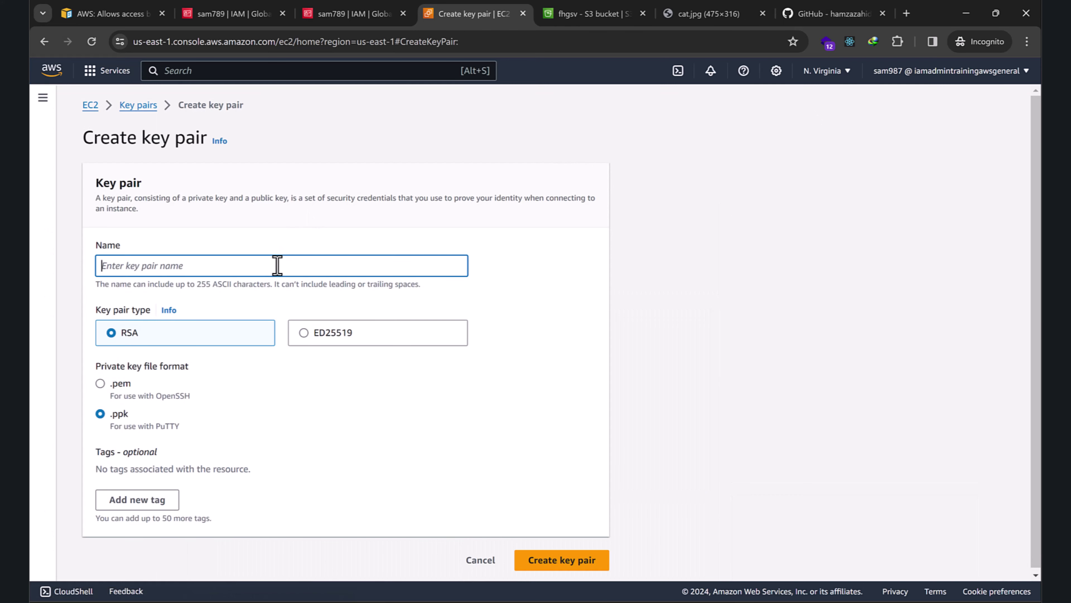
text(us-east)
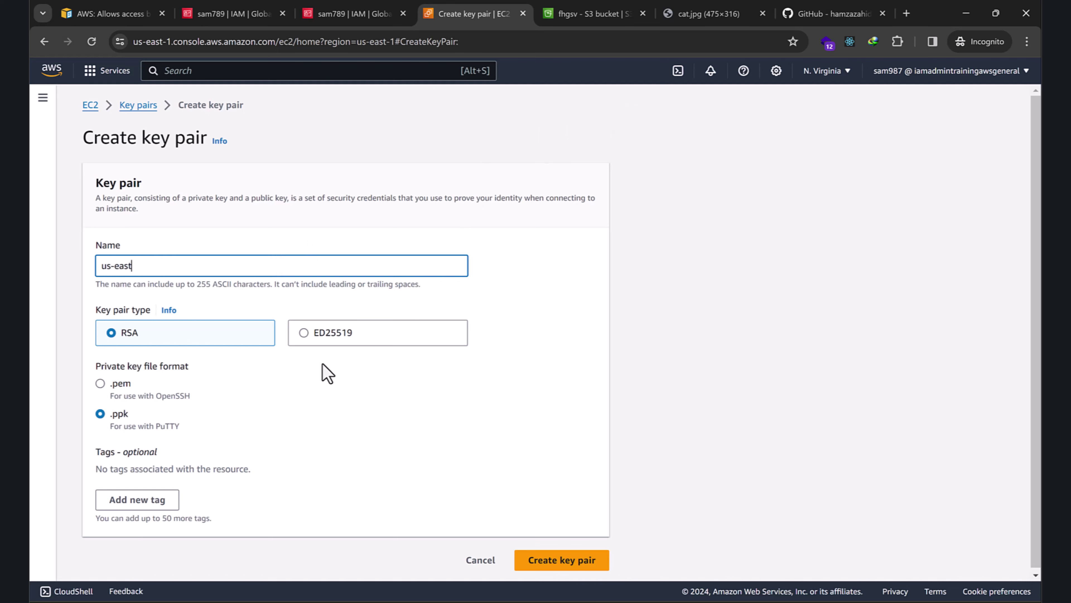
click(336, 339)
click(112, 387)
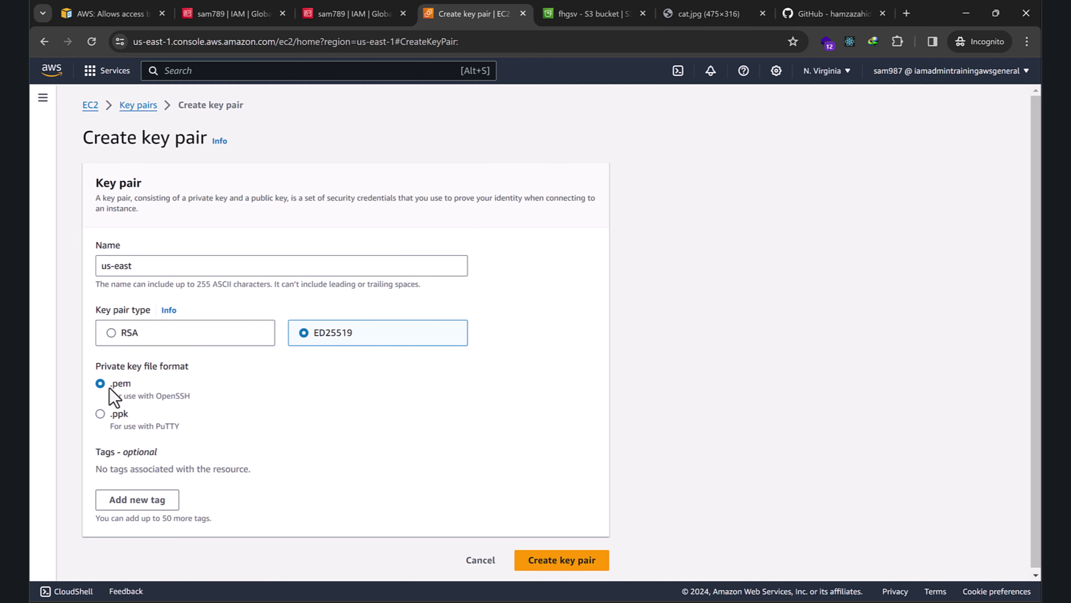
click(530, 560)
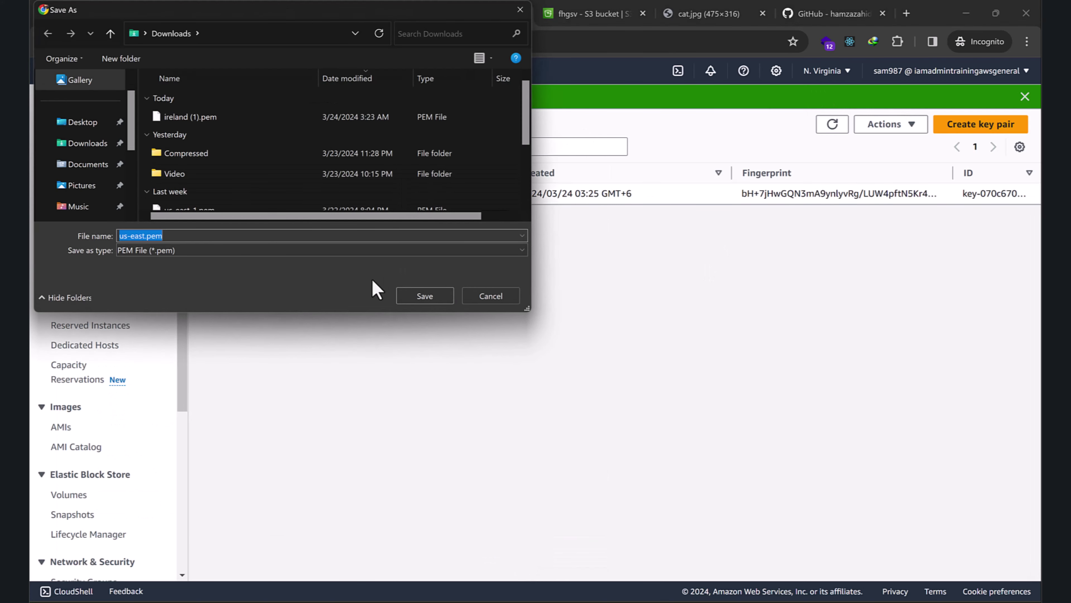
click(404, 298)
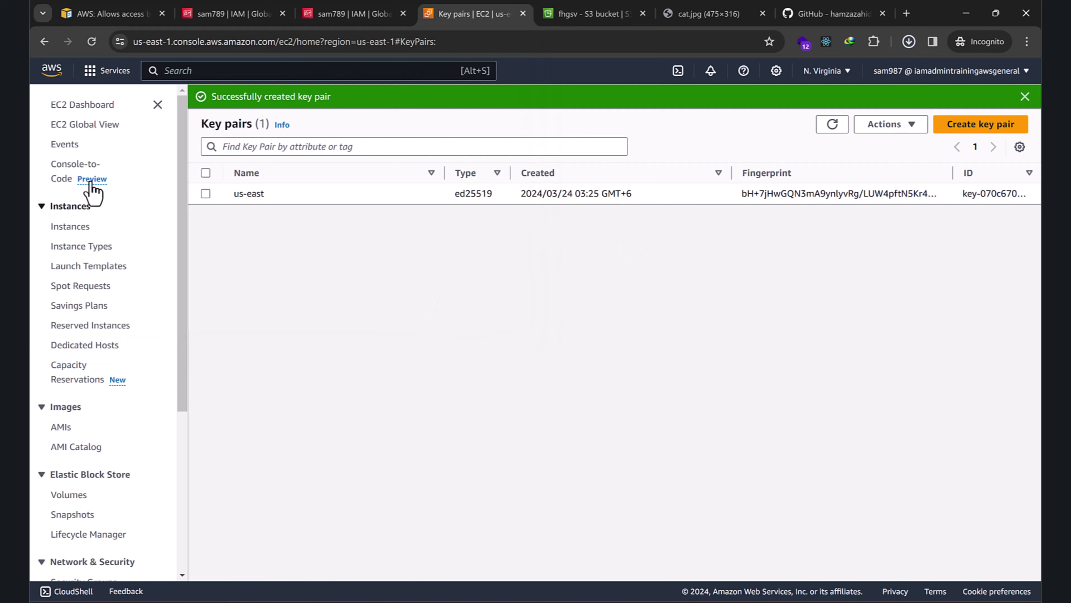
Start launching a new EC2 instance in N. Virginia and name it us-east-1.
click(71, 226)
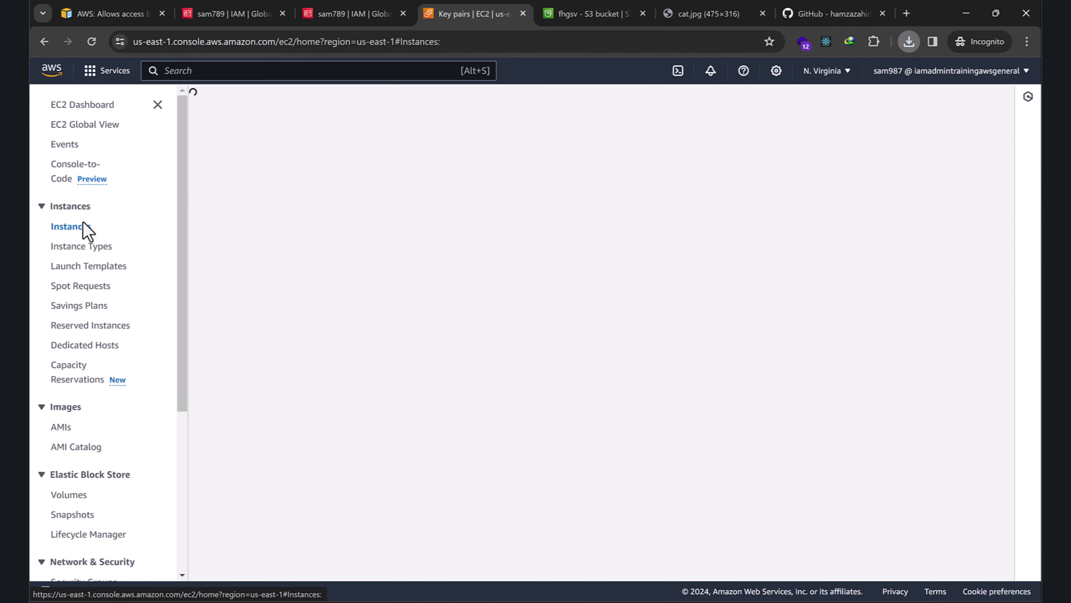
click(880, 104)
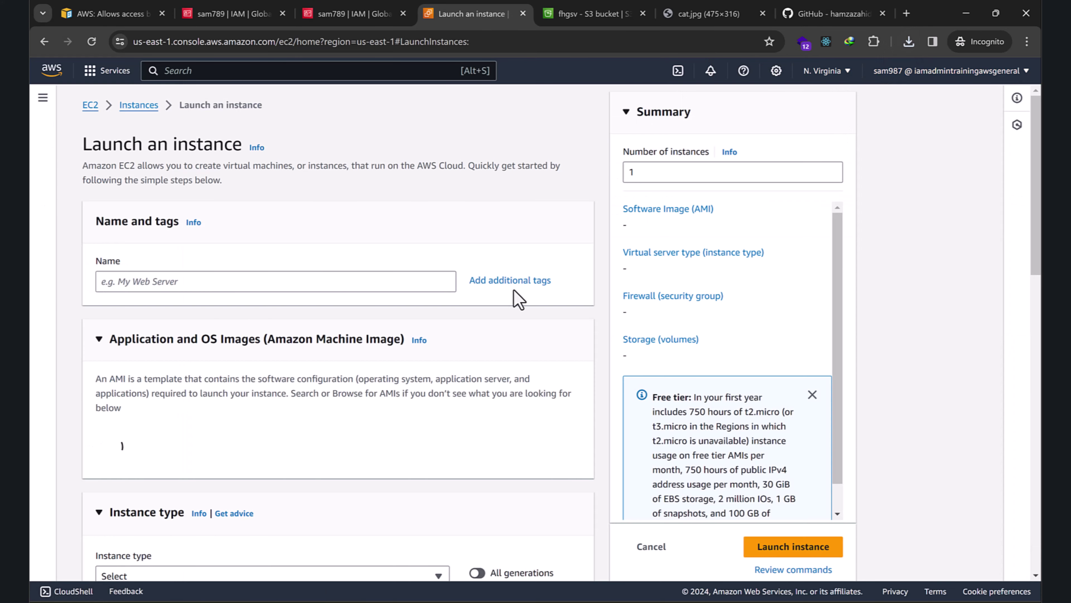
click(352, 278)
text(us-)
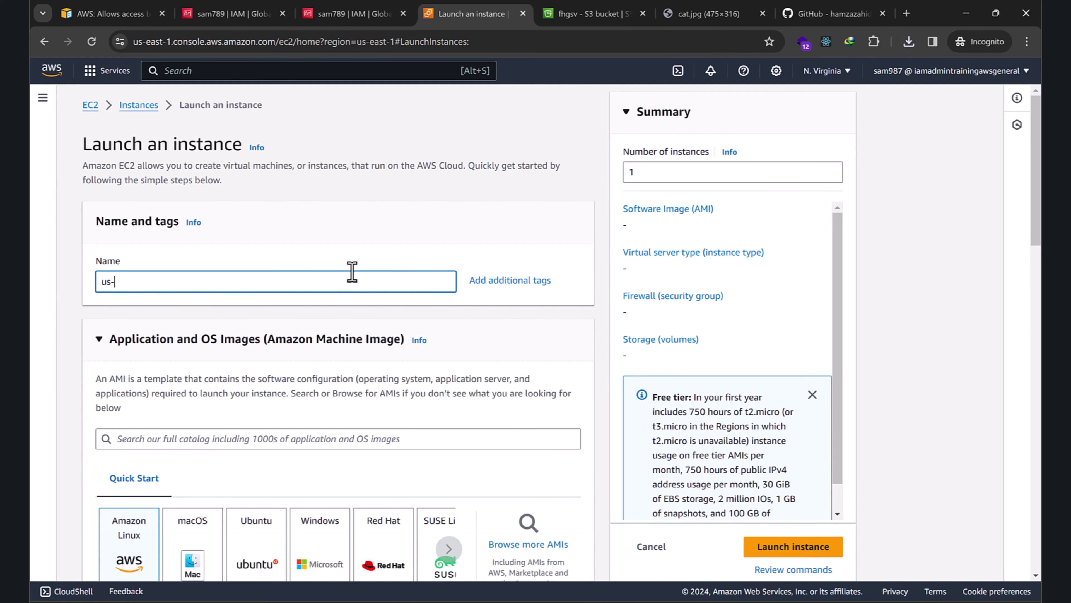
text(east-1)
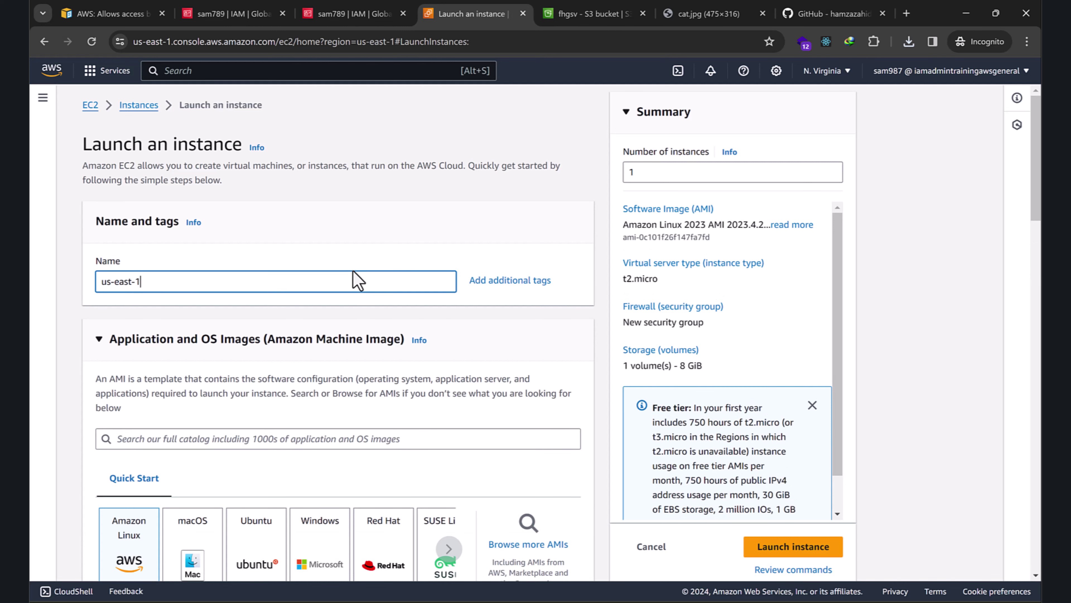
Choose the us-east key pair for login, launch the instance, and open the Instances list.
scroll(358, 280, down, 10)
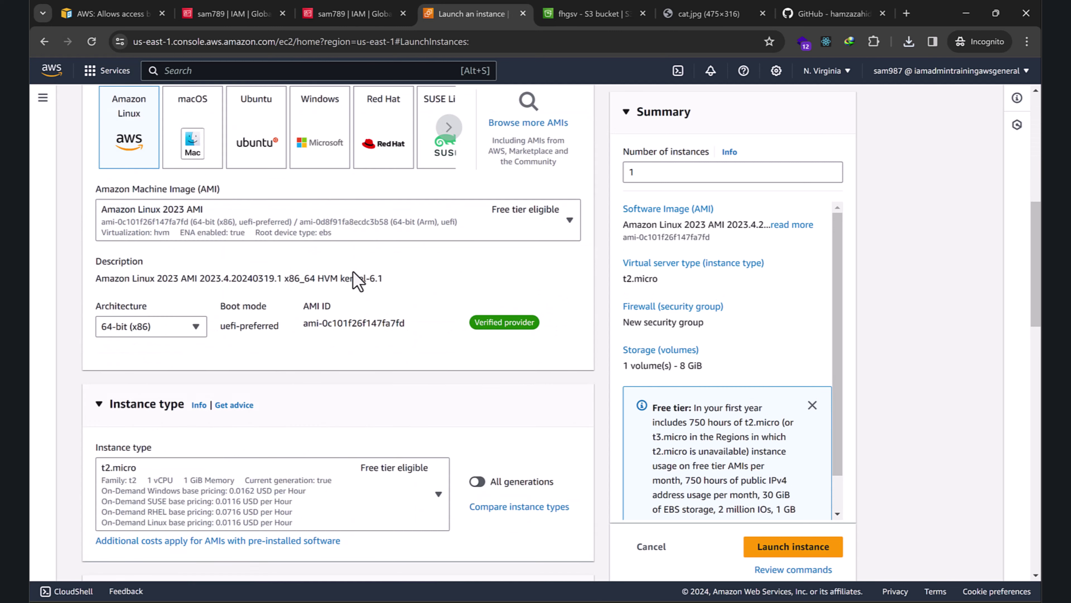
scroll(423, 320, down, 5)
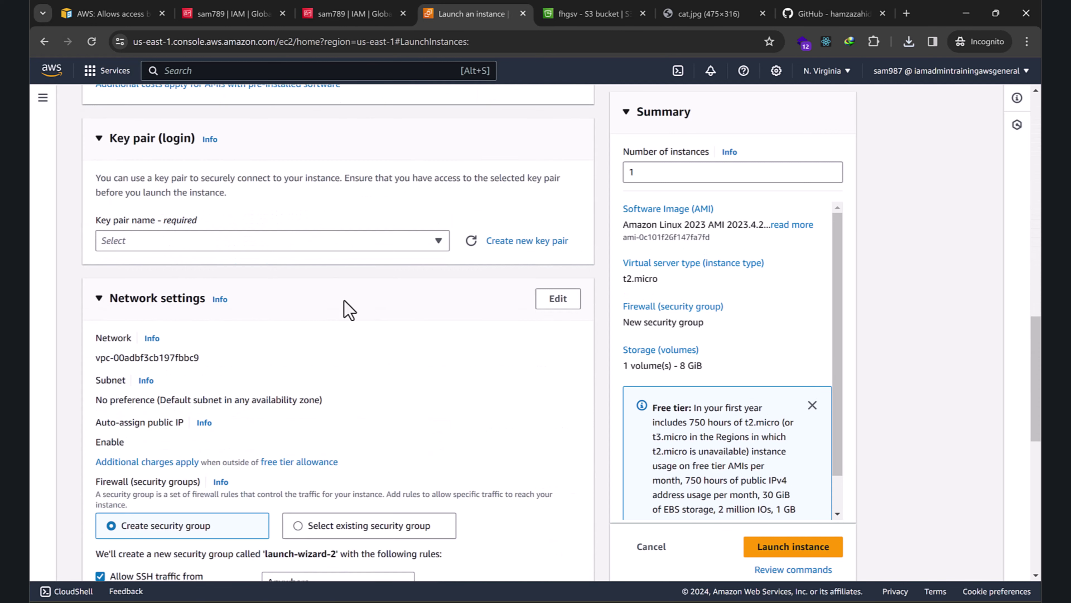
click(315, 245)
click(292, 320)
click(790, 546)
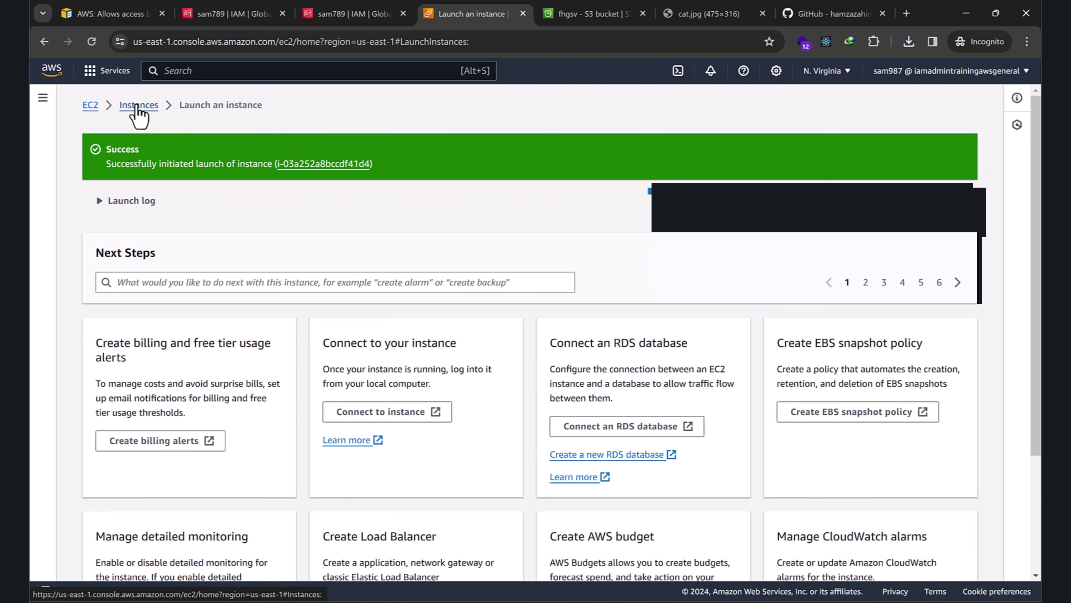
click(136, 110)
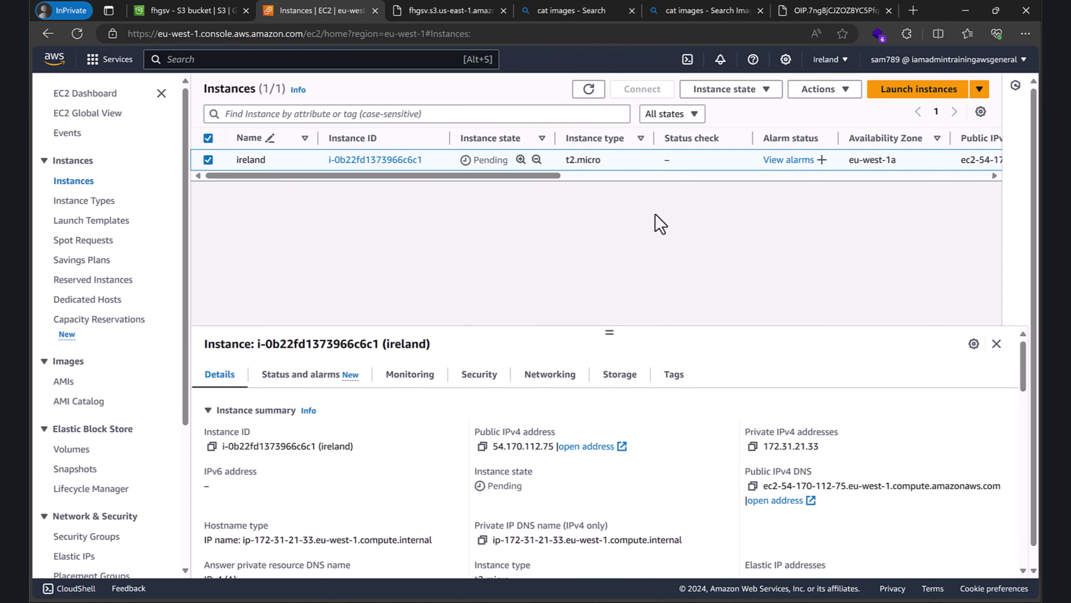
Switch to the restricted user's console in Edge and change the region of its Instances page to US East (N. Virginia).
click(832, 60)
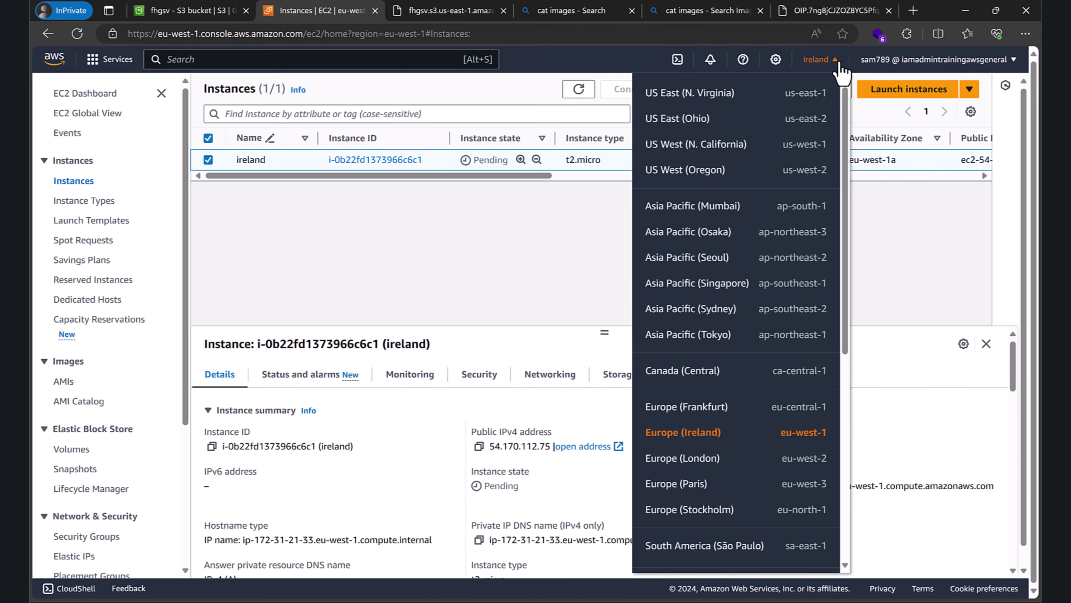
click(804, 99)
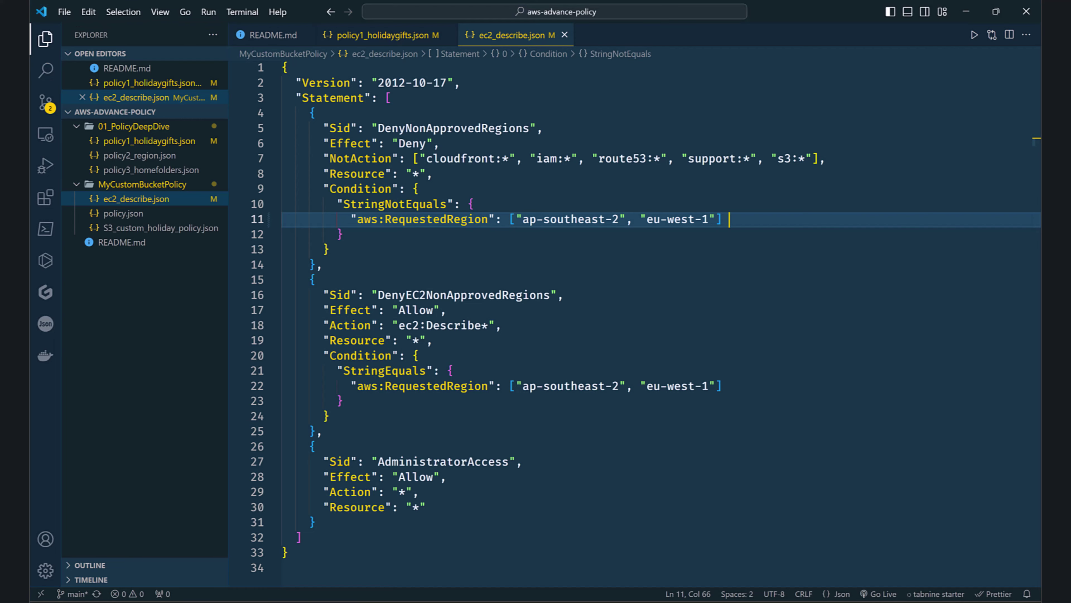
Switch to VS Code and rename the second statement's Sid in ec2_describe.json to DenyEC2ReadNonApprovedRegions.
click(453, 312)
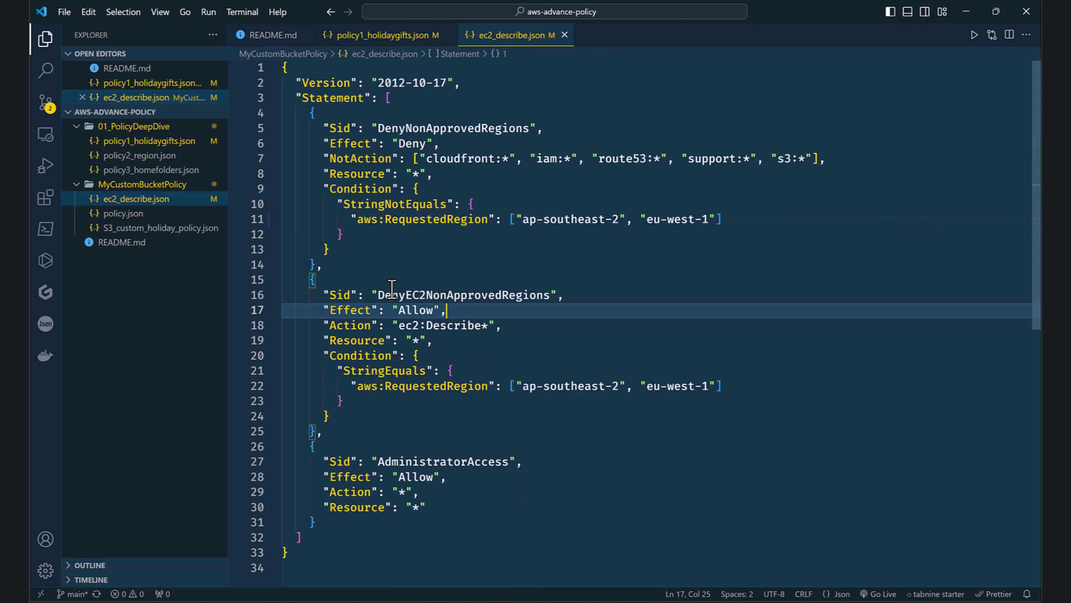
double_click(390, 302)
click(515, 325)
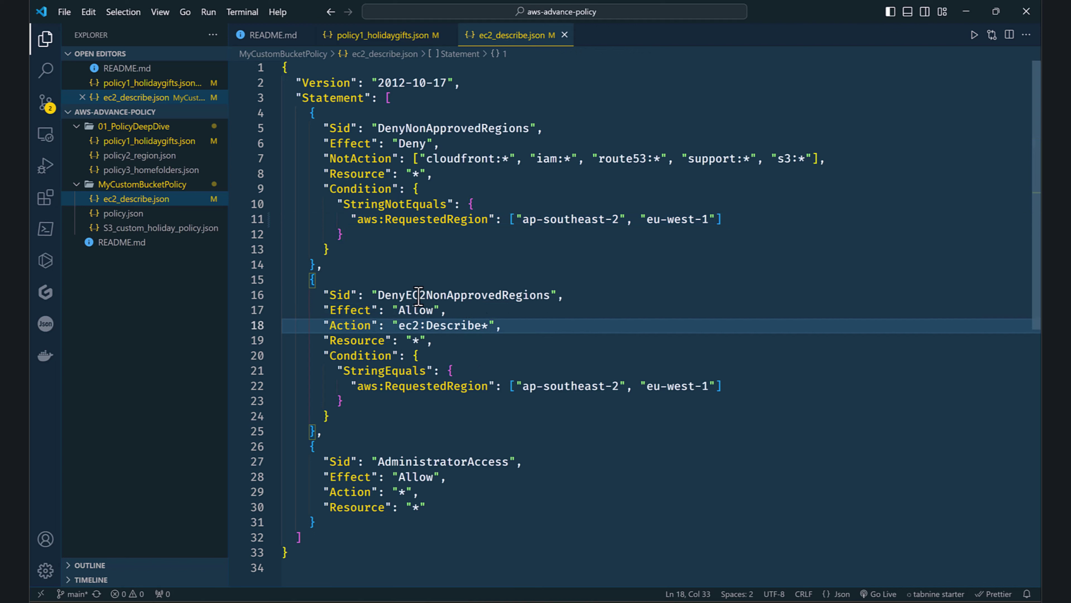
click(468, 312)
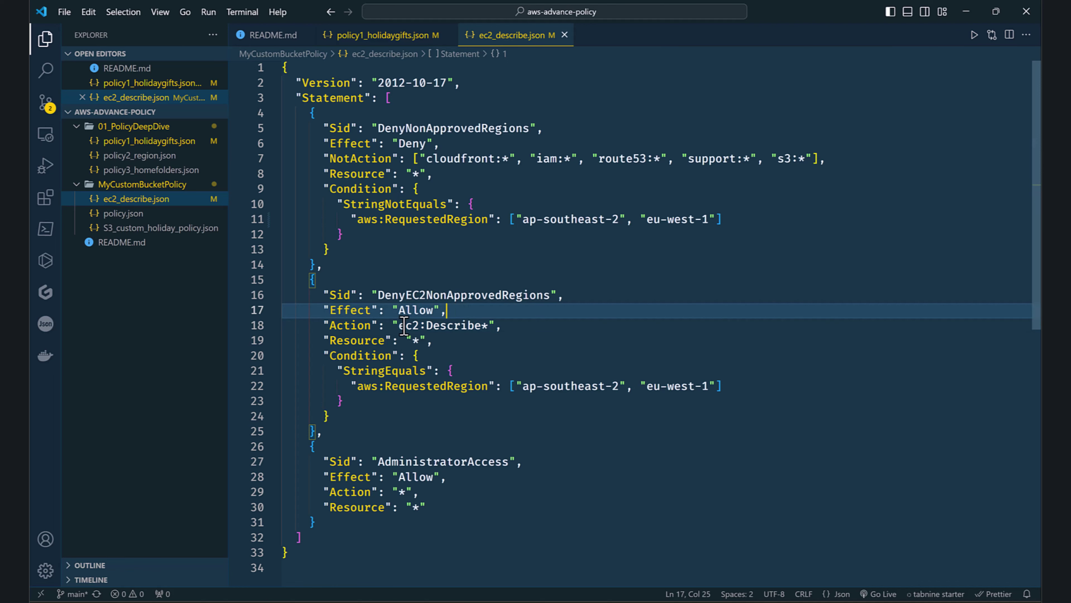
click(426, 294)
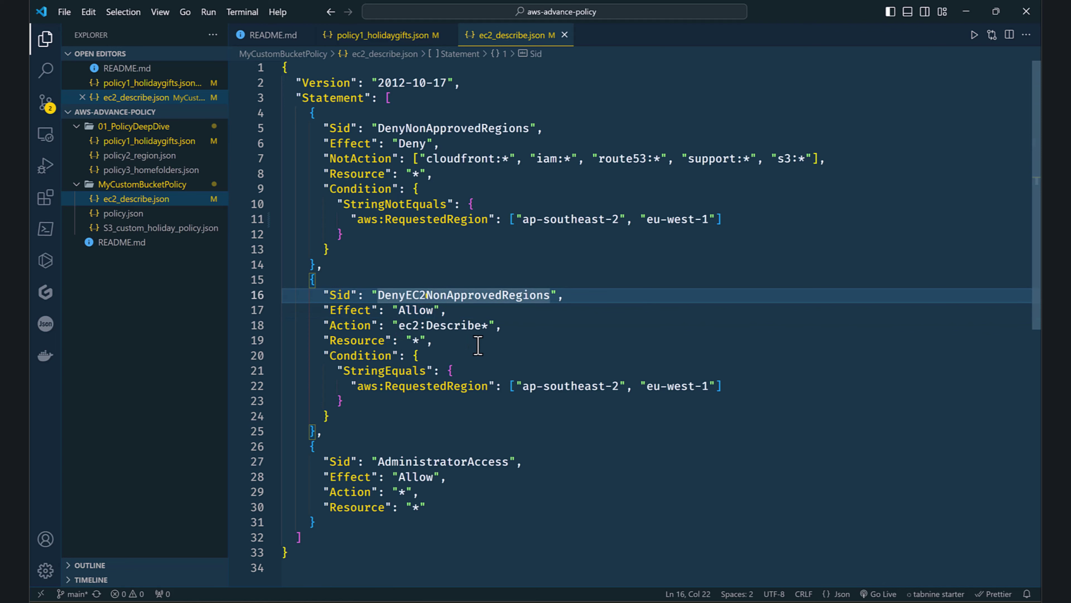
text(Read)
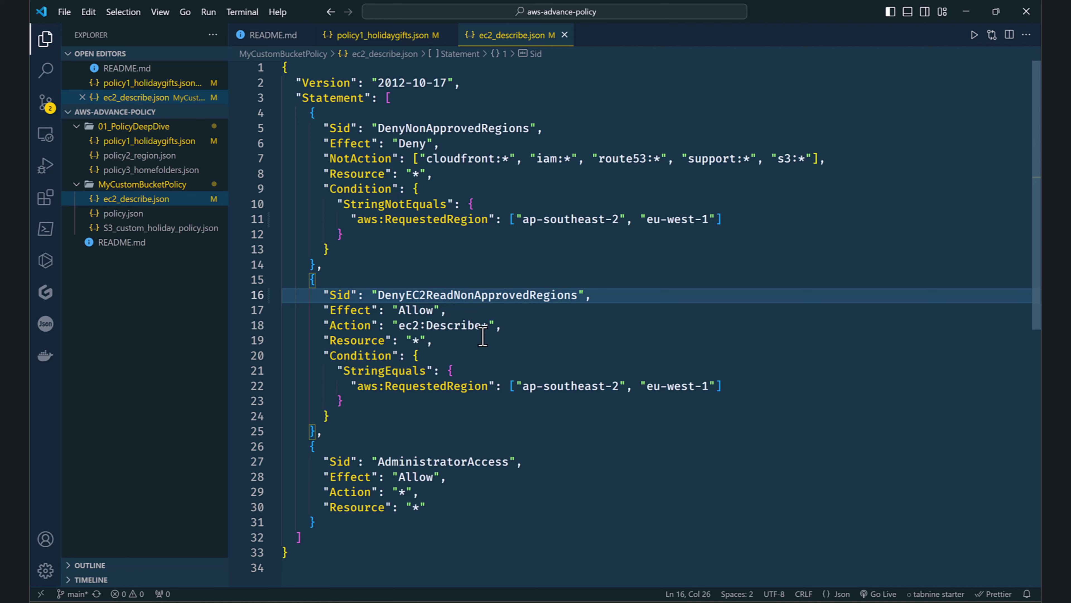
Review the second statement's ec2:Describe* action and the eu-west-1 region in its StringEquals condition.
click(483, 338)
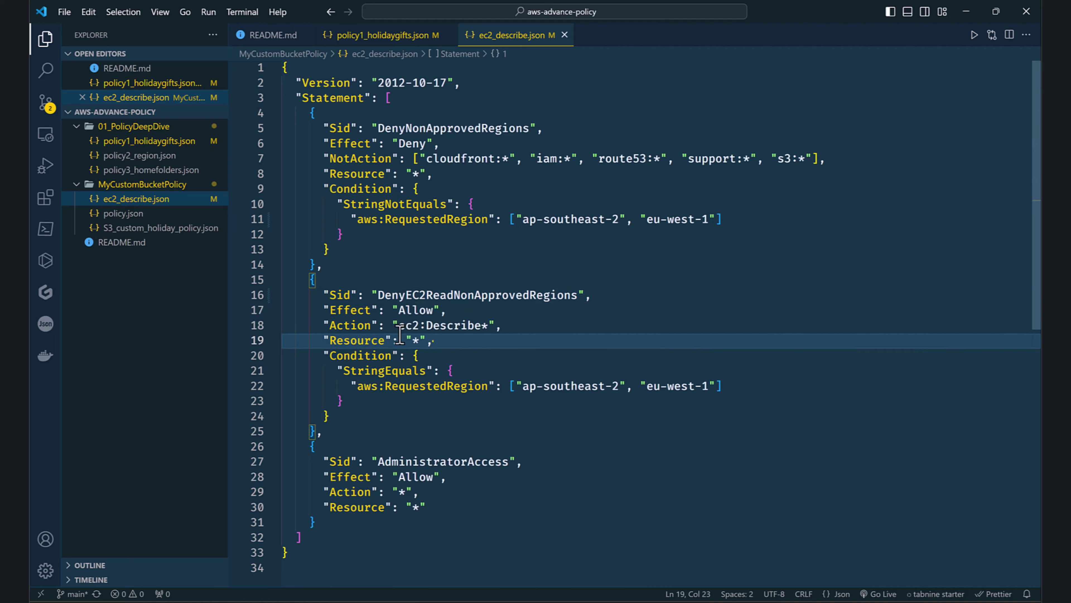
drag(399, 327, 465, 329)
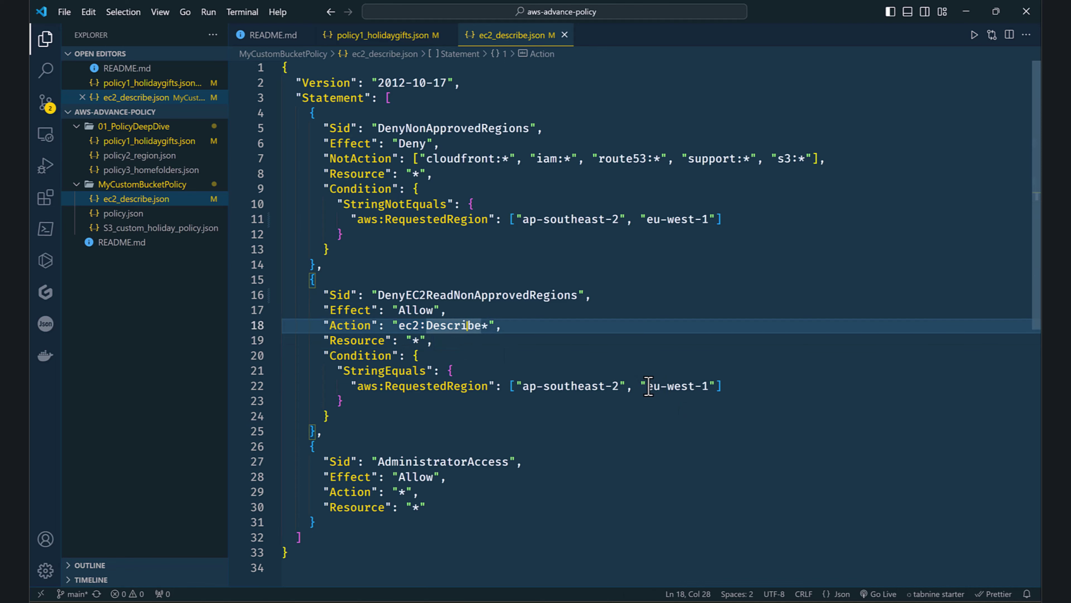
drag(647, 386, 722, 386)
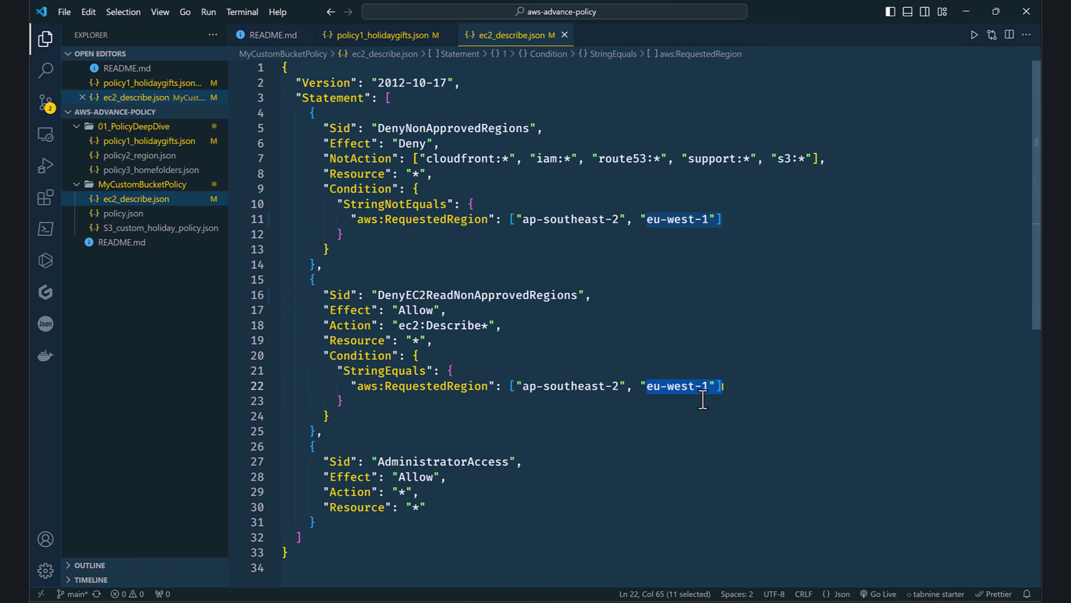
Switch back to Edge and examine the message in the restricted user's N. Virginia Instances list.
key(alt+Tab)
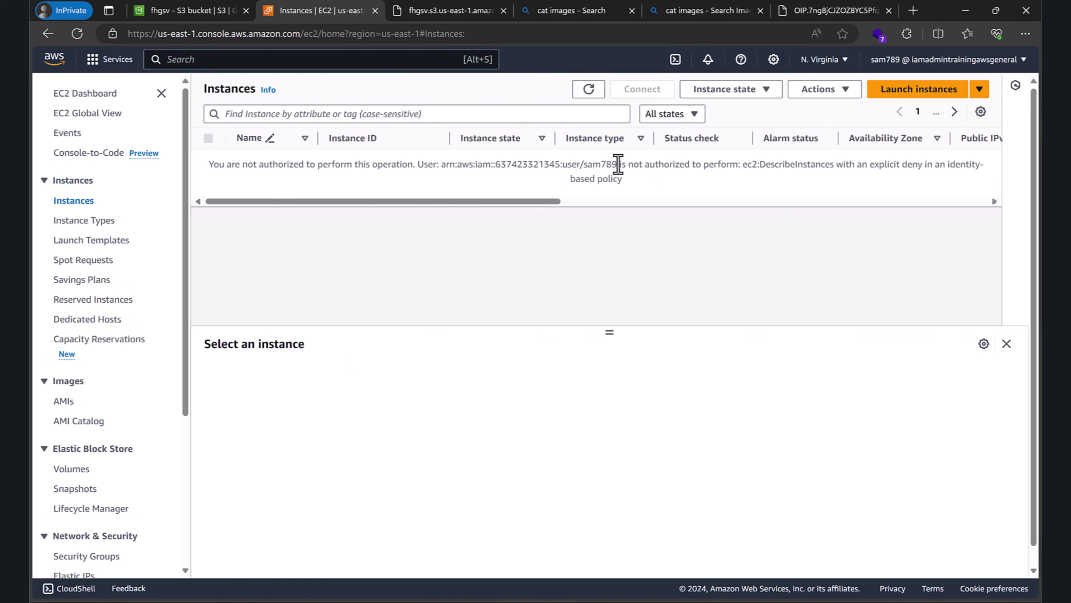
drag(584, 164, 612, 165)
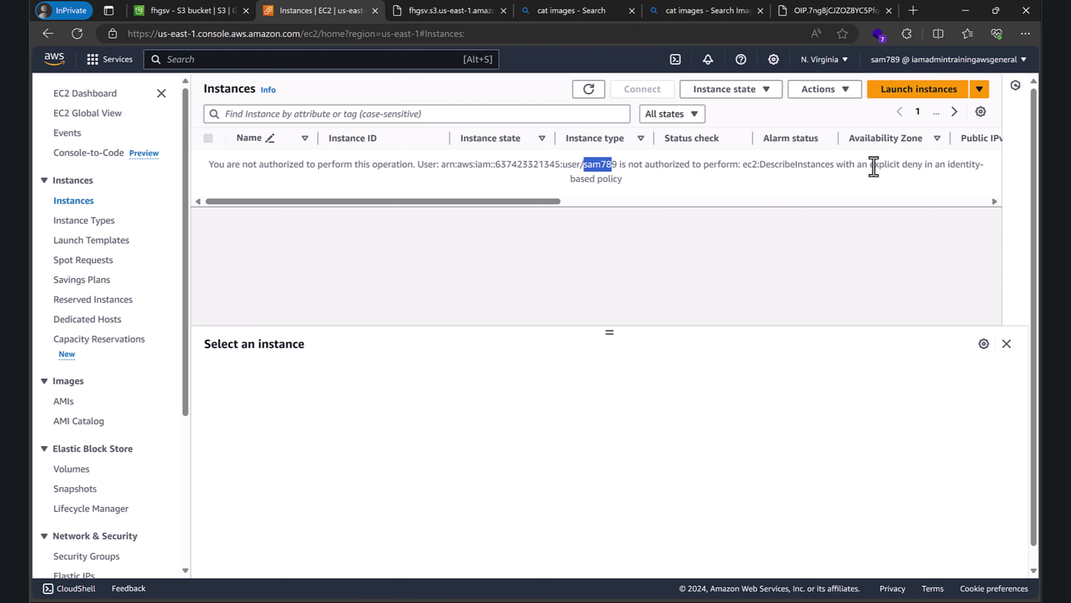
click(587, 182)
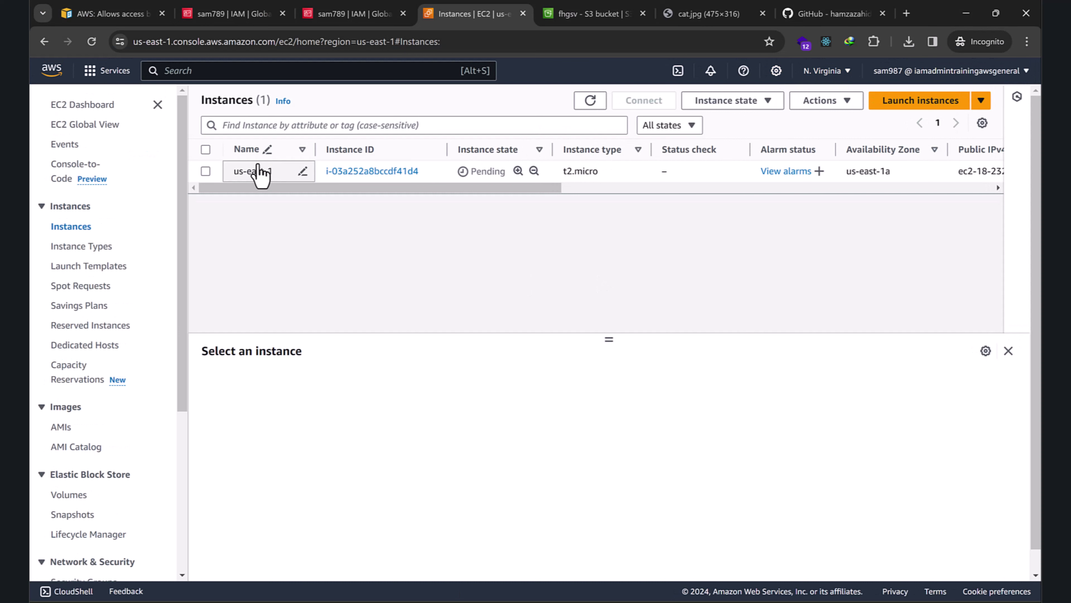
Terminate the us-east-1 instance in the administrator's N. Virginia Instances list.
click(223, 173)
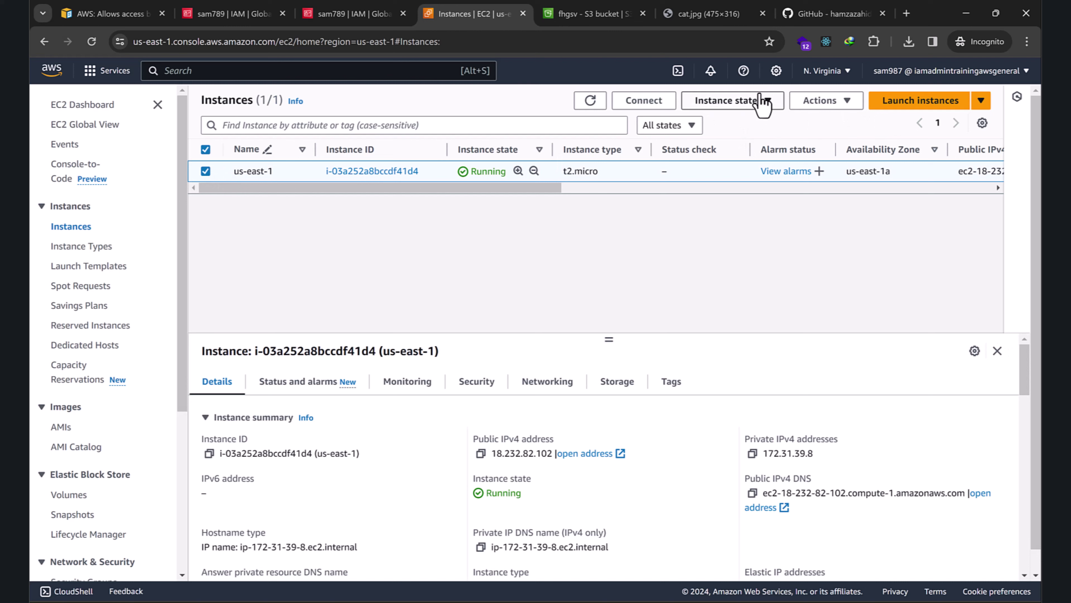
click(742, 101)
click(732, 202)
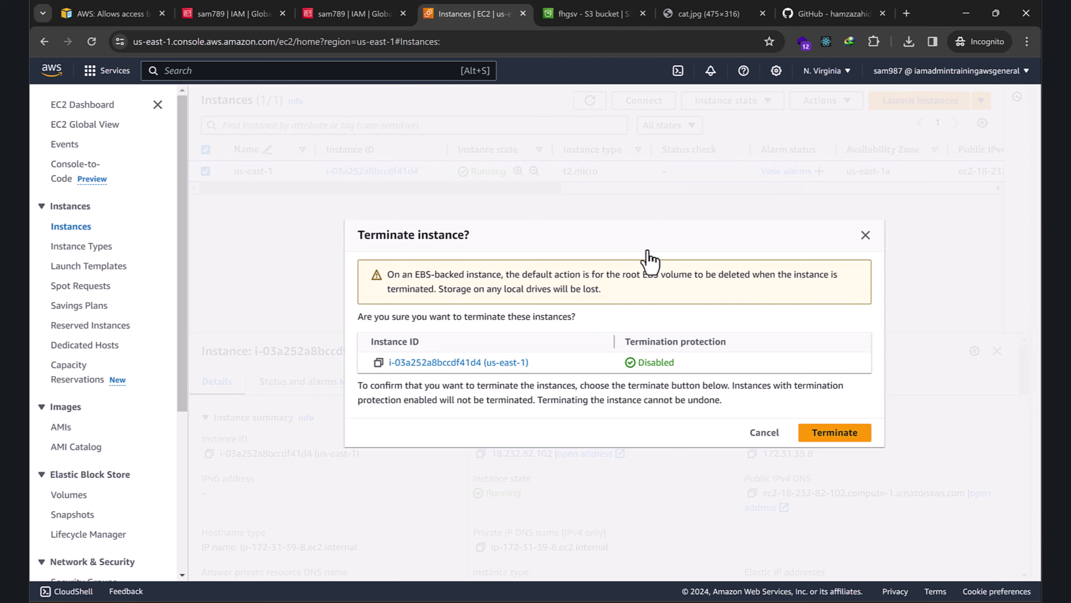
click(825, 432)
scroll(135, 392, down, 5)
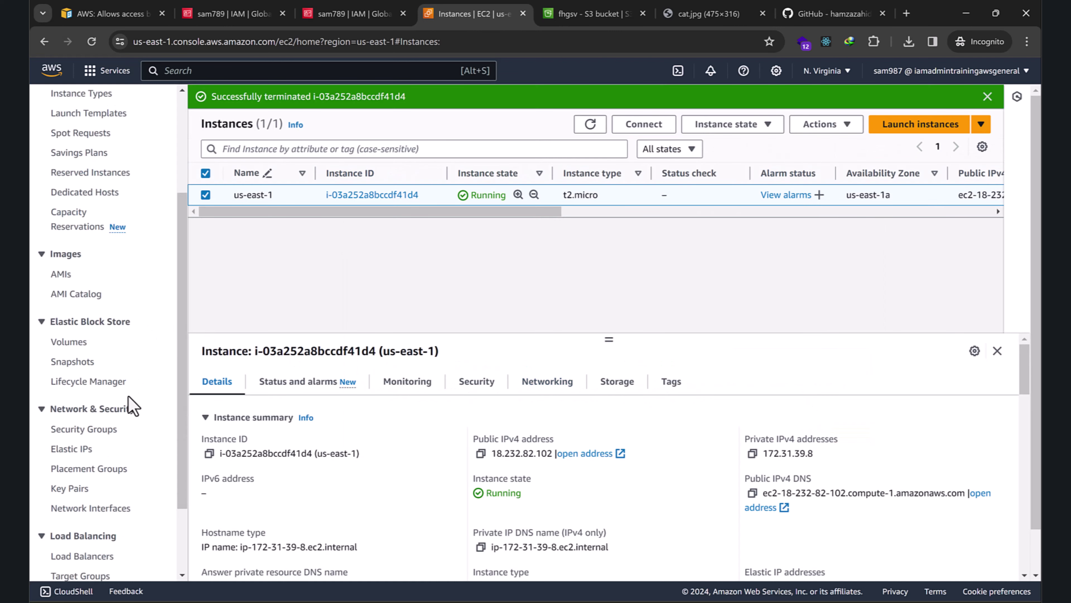
scroll(80, 394, up, 3)
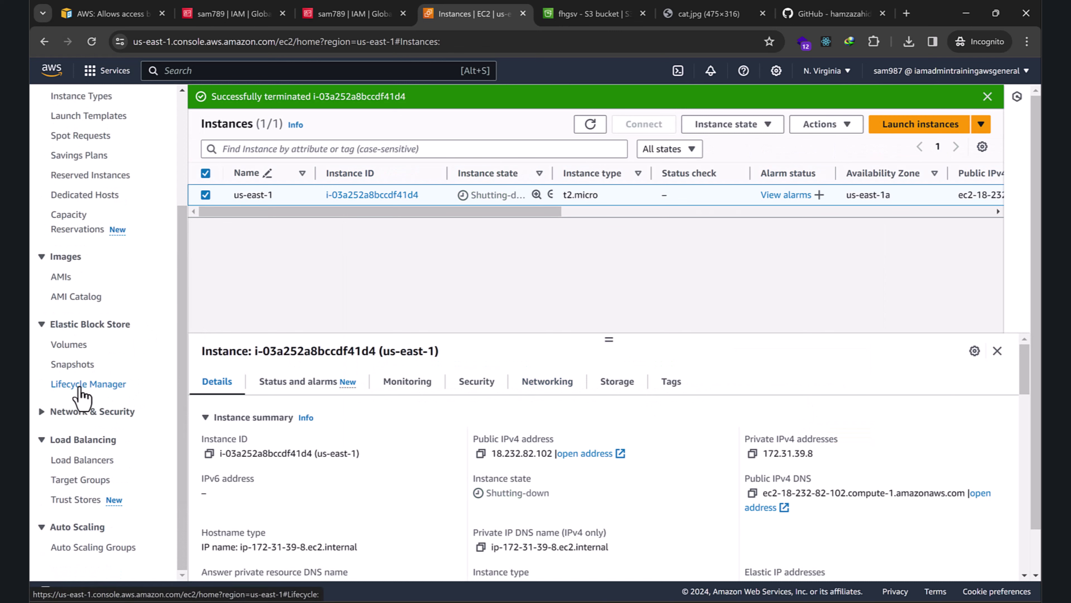
Switch to the restricted user's console in Edge and change the region of its Instances page to Europe (Ireland).
key(alt+Tab)
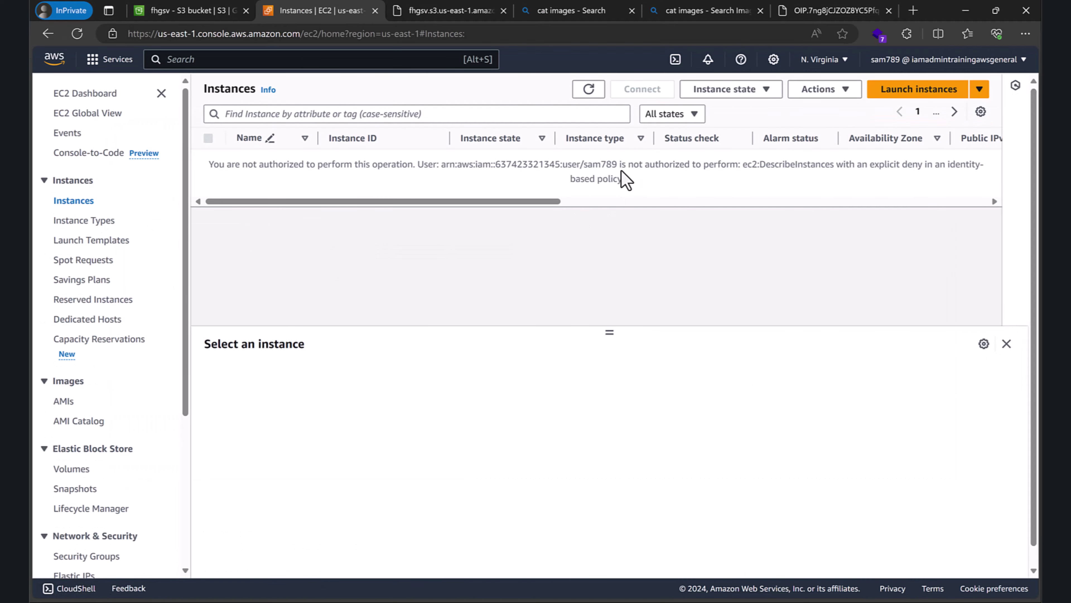
click(826, 60)
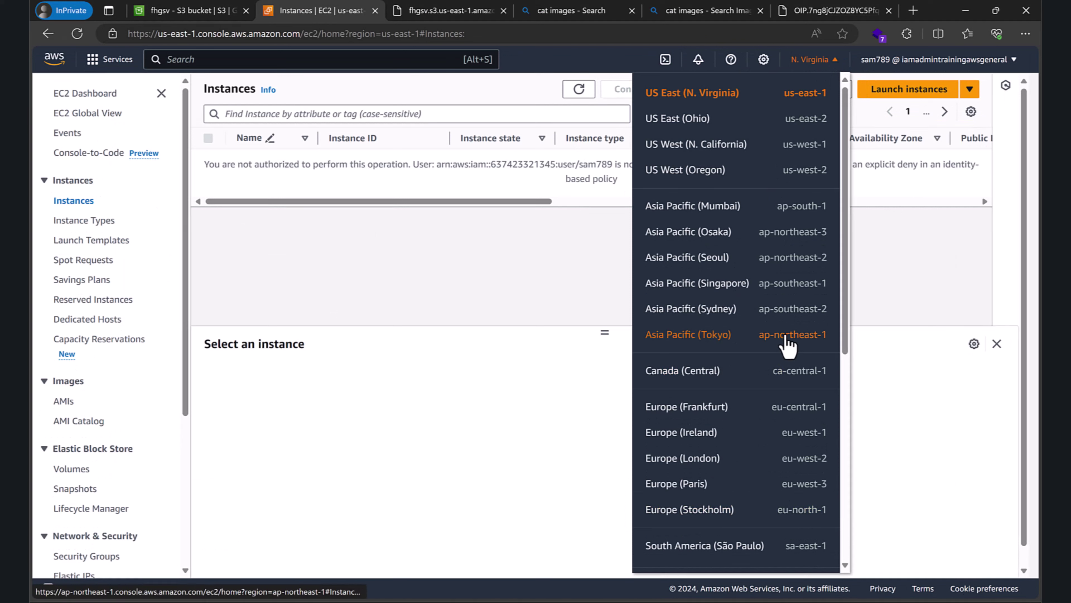
scroll(782, 354, down, 2)
scroll(804, 295, up, 3)
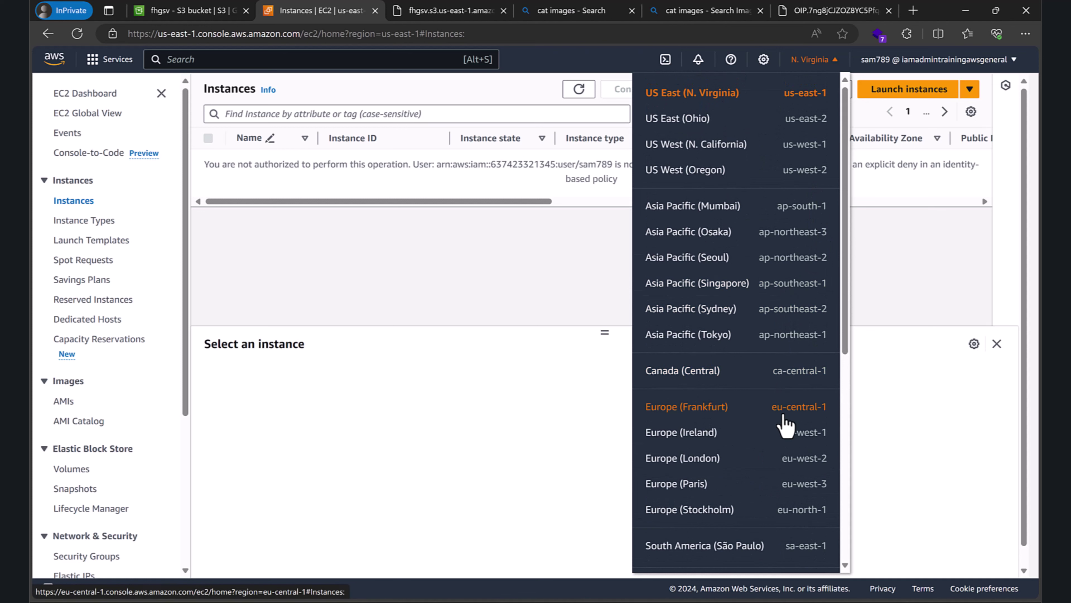
click(784, 439)
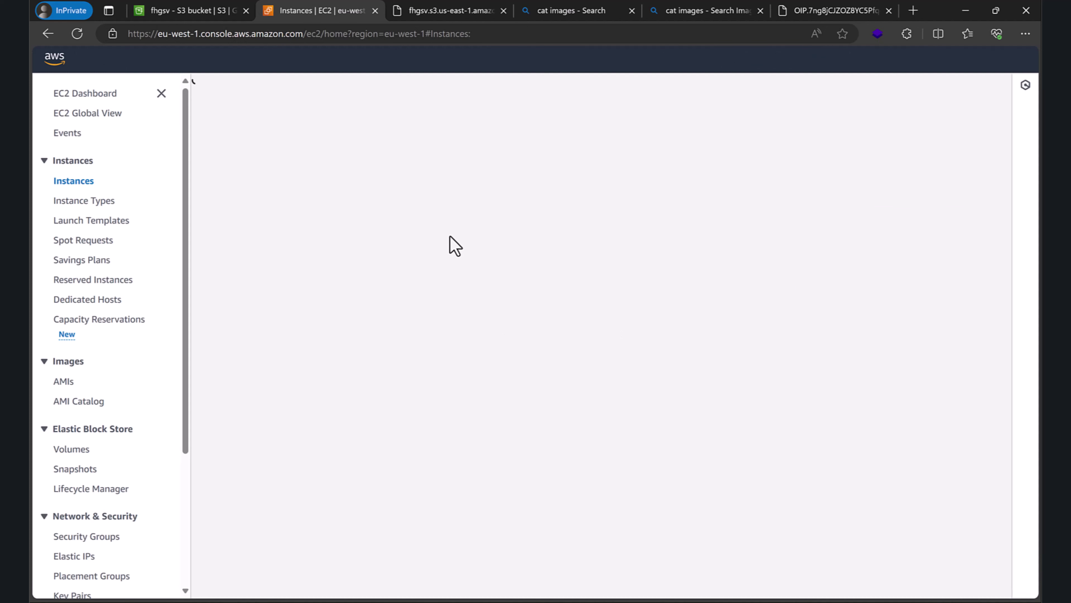
Switch to VS Code and review the whole region policy in ec2_describe.json.
key(alt+Tab)
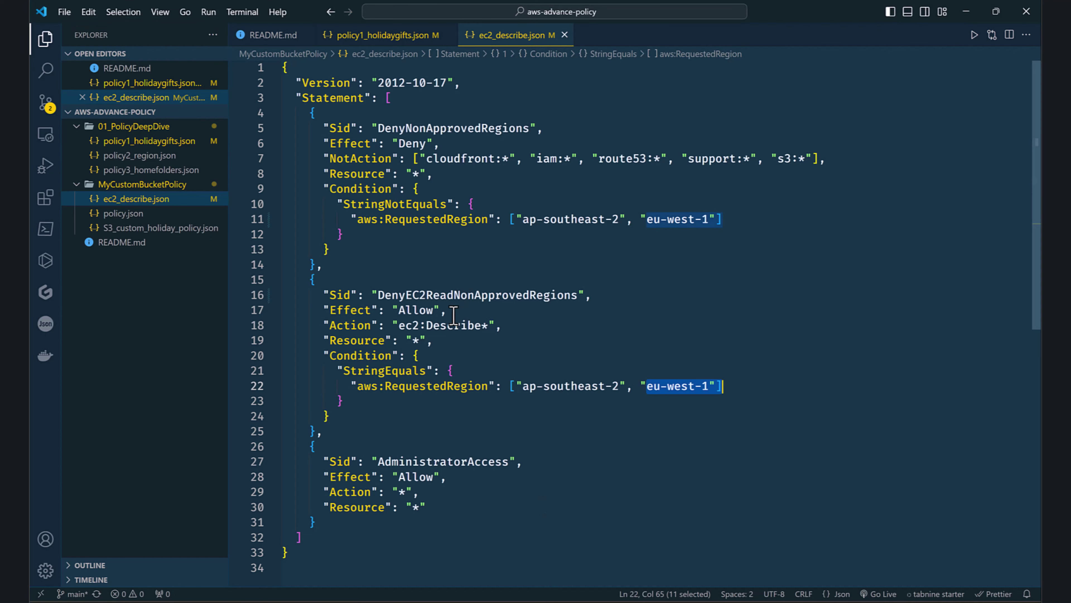
drag(493, 493, 426, 51)
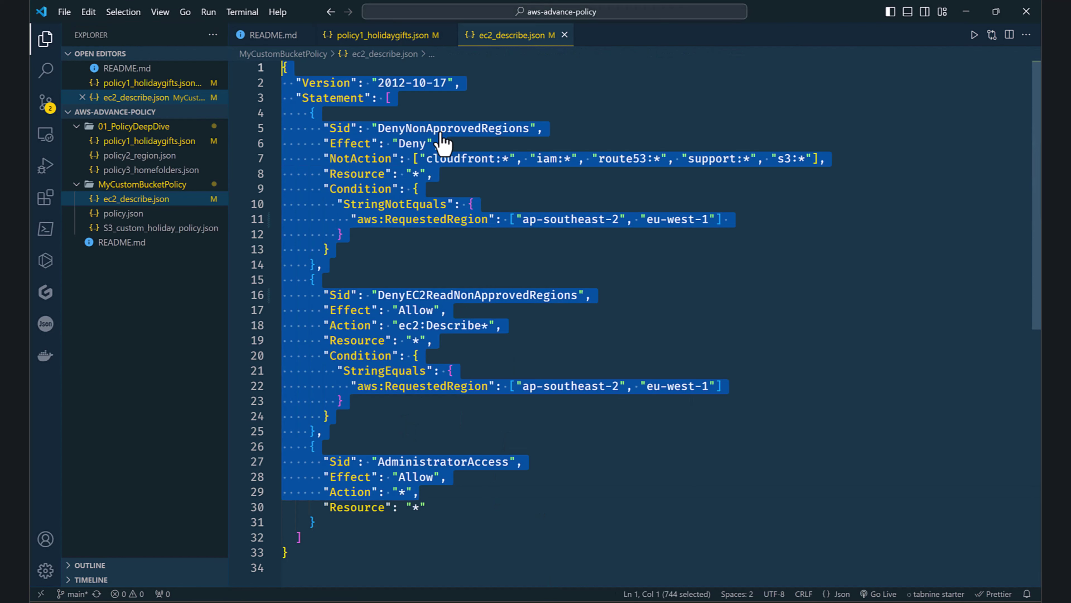
click(470, 238)
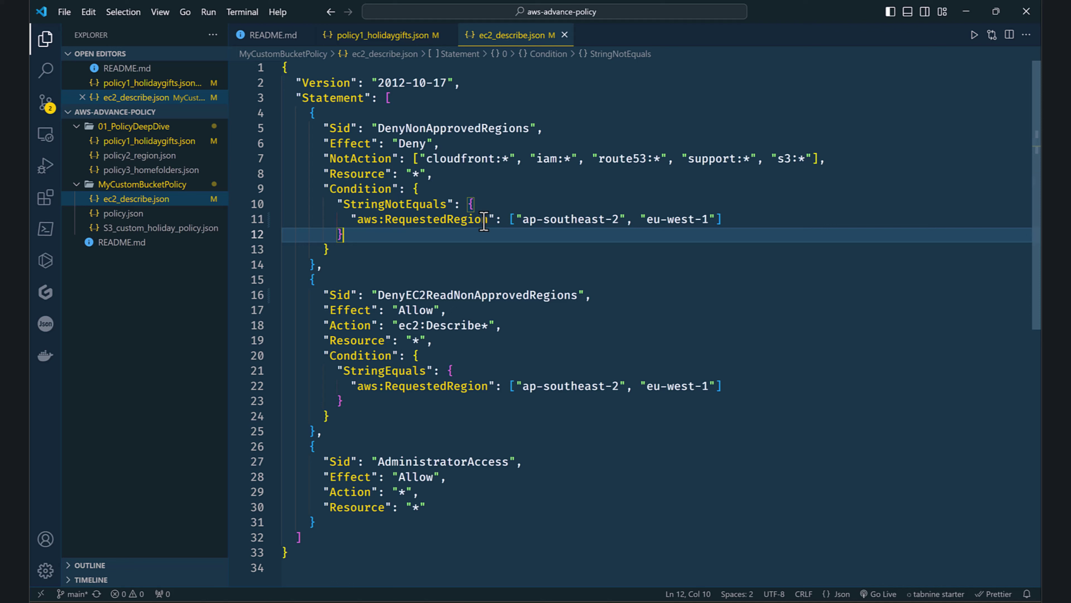
Switch back to Edge and terminate the instance named ireland from the restricted user's Instances list.
key(alt+Tab)
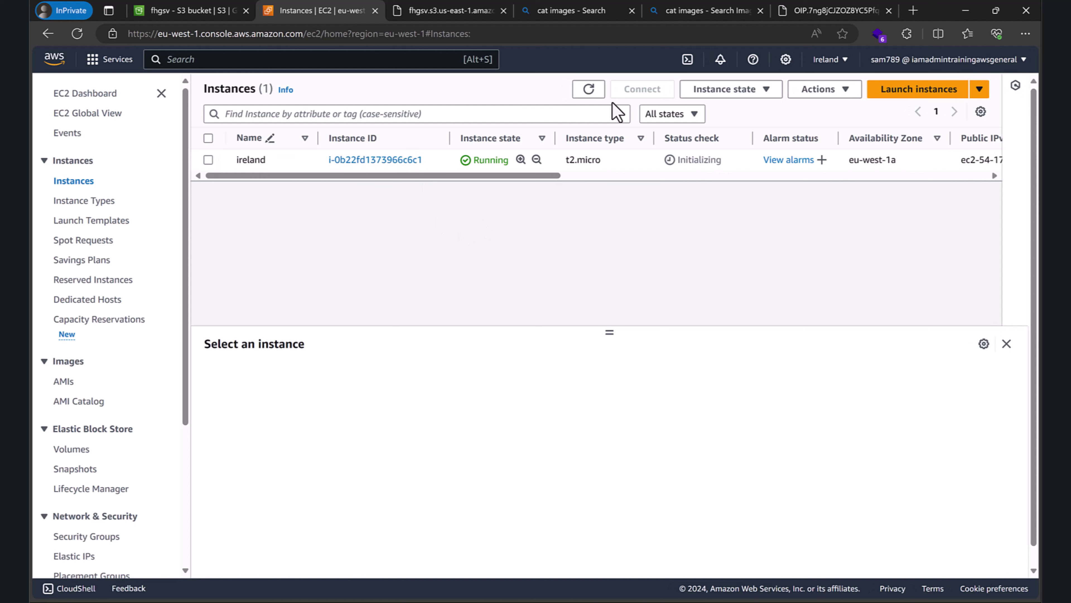
click(707, 93)
click(442, 245)
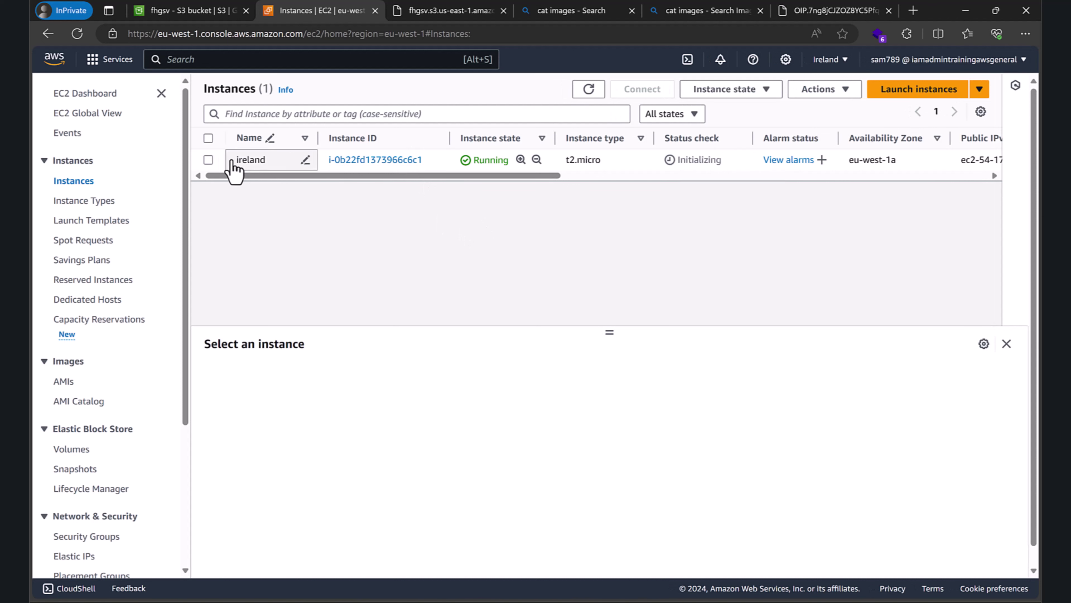
click(208, 159)
click(741, 89)
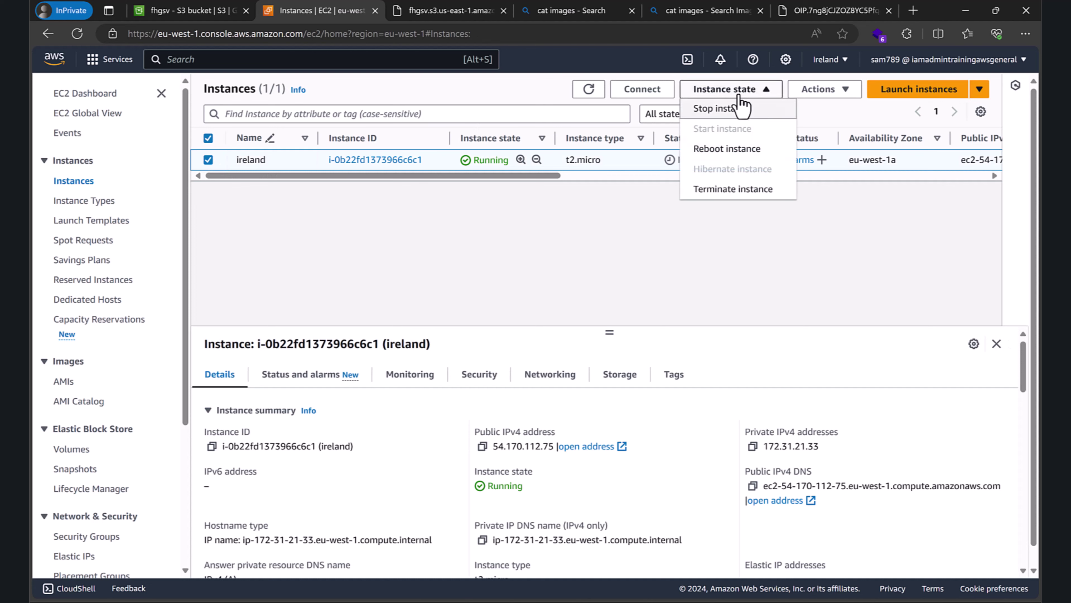
click(720, 193)
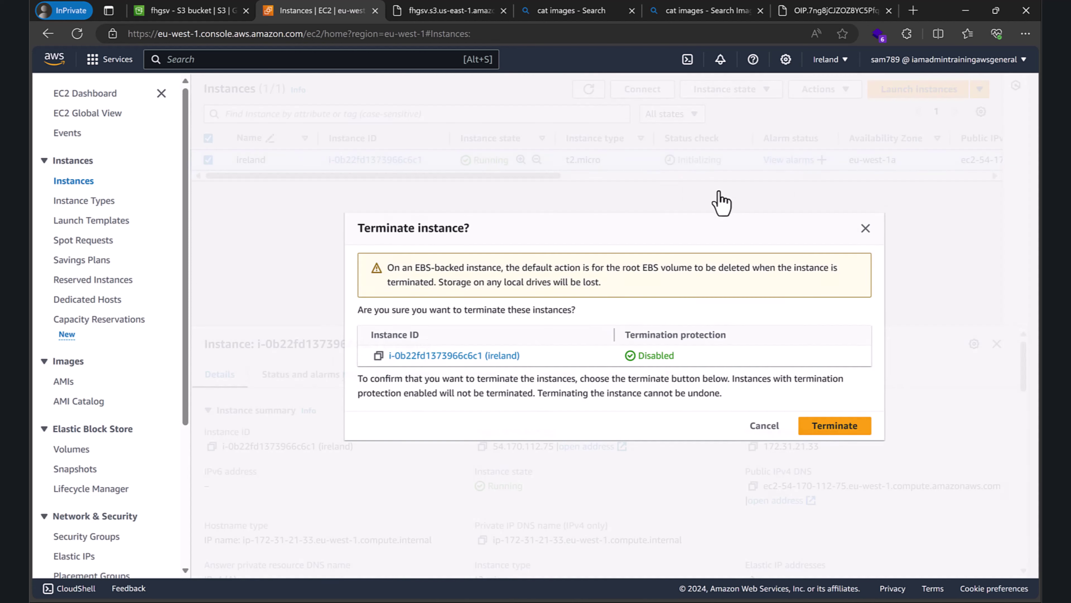
click(822, 426)
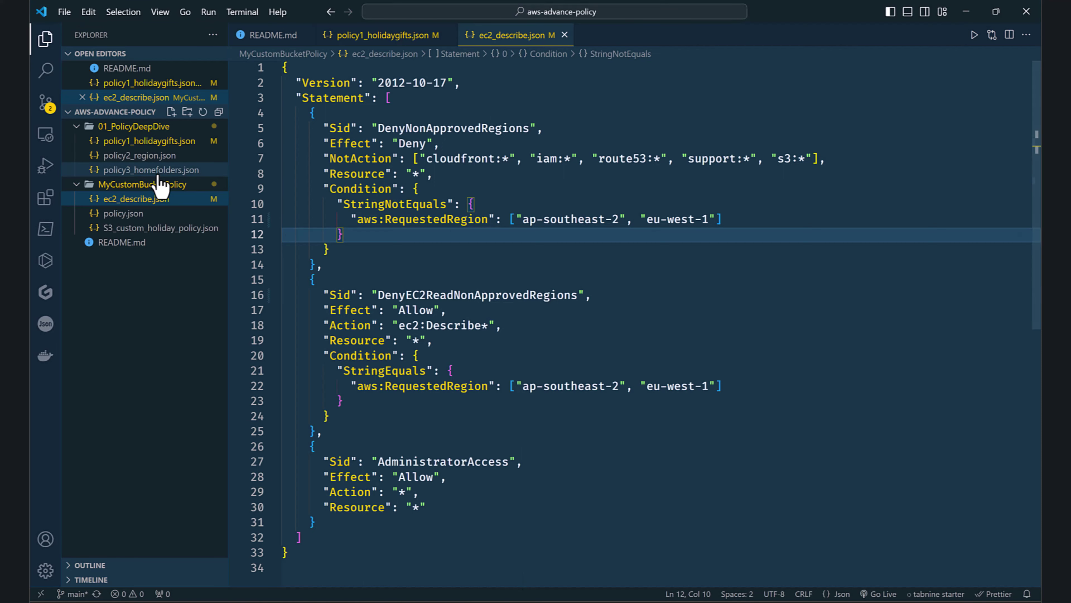
In VS Code, open policy3_homefolders.json and review the S3 actions allowed by its first statement.
click(160, 171)
double_click(527, 145)
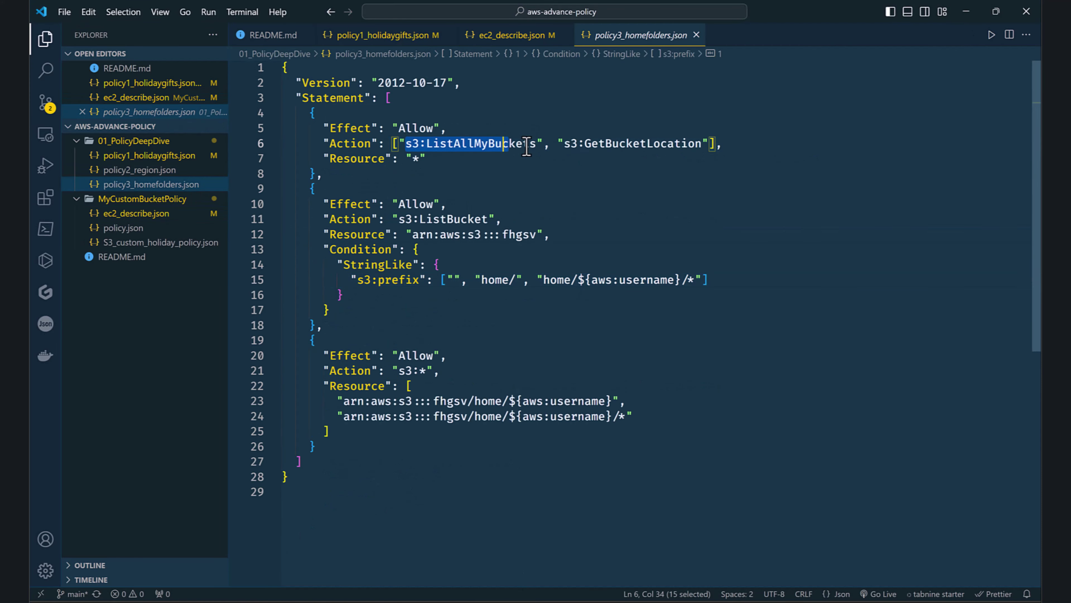
click(565, 144)
click(483, 251)
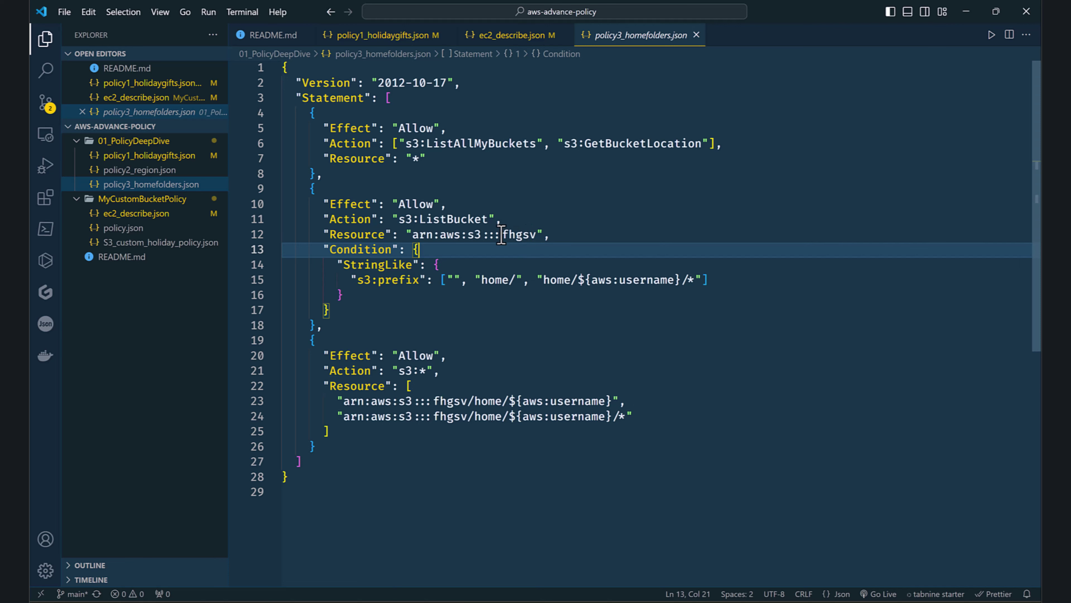
Examine the second statement's fhgsv bucket resource and the home folder prefixes in its StringLike condition.
drag(502, 234, 538, 235)
click(371, 251)
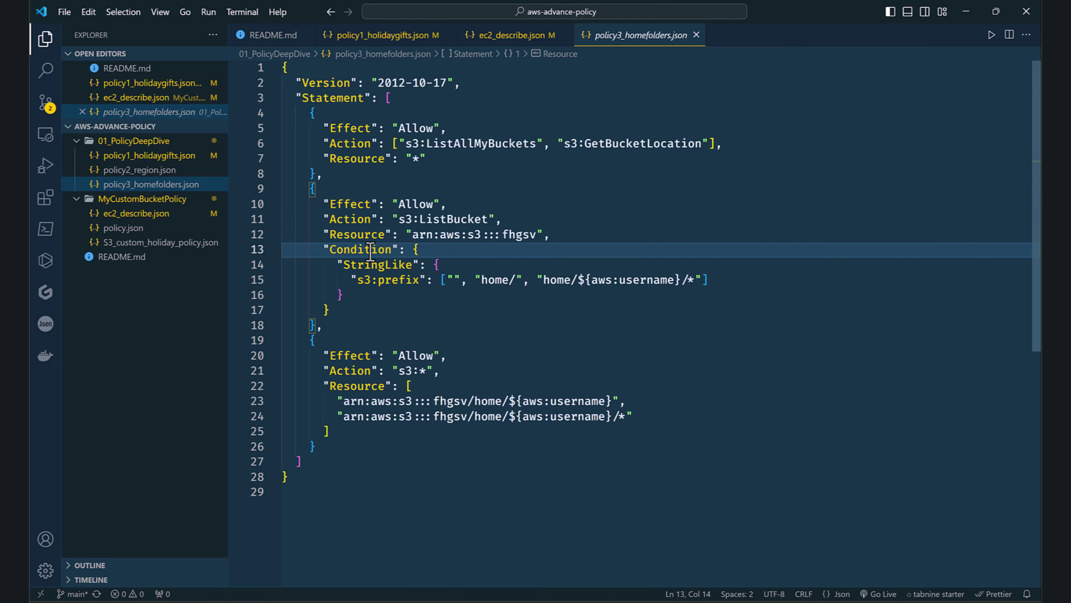
click(384, 268)
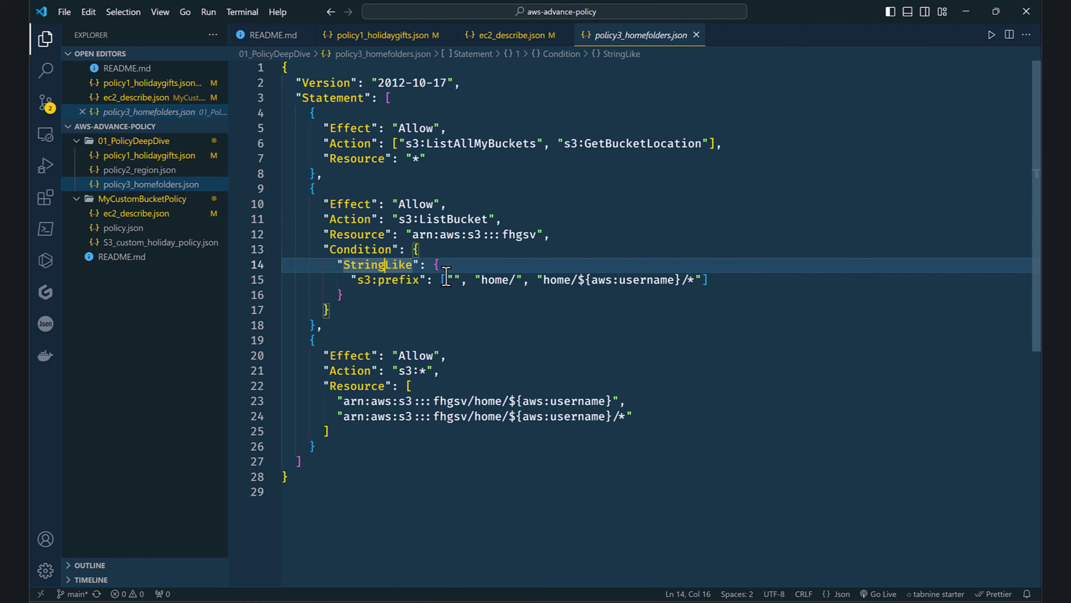
click(515, 282)
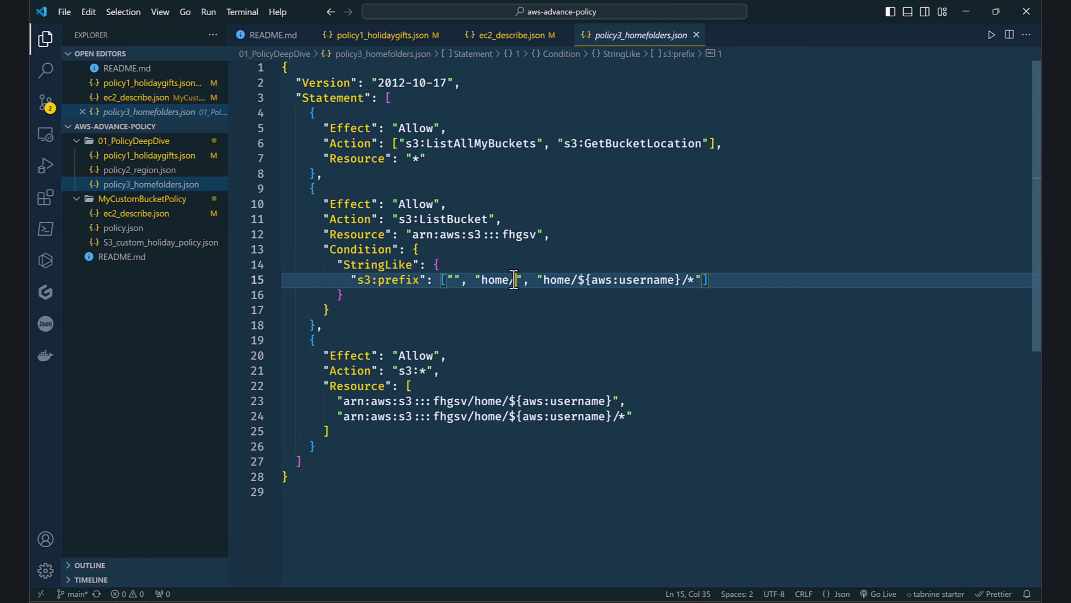
click(583, 279)
shift+click(683, 272)
shift+click(689, 278)
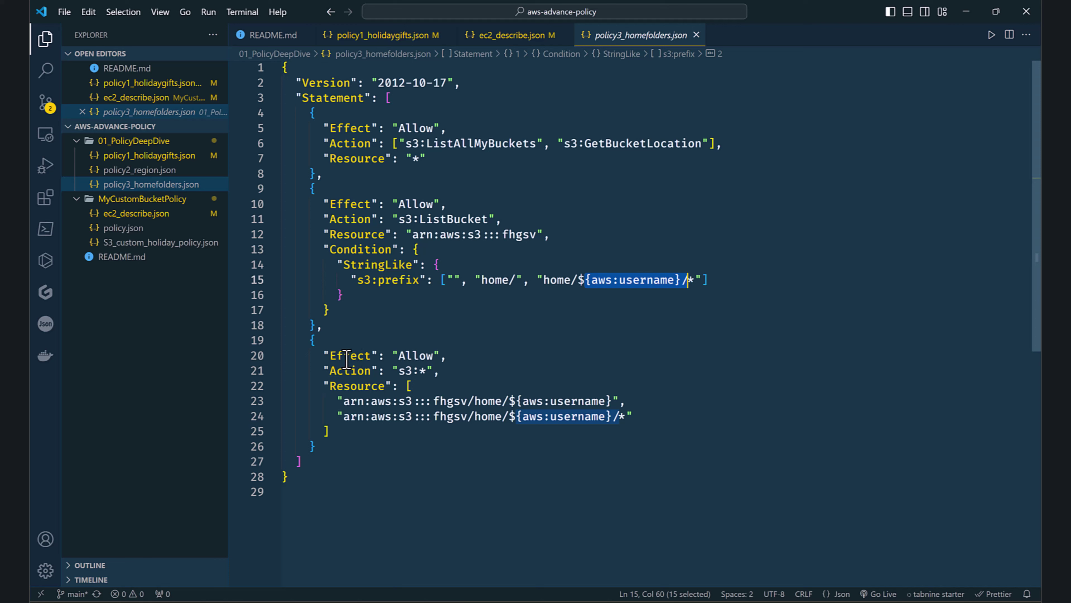
Examine the third statement's s3:* action and its resource paths containing the ${aws:username} variable.
drag(324, 356, 408, 384)
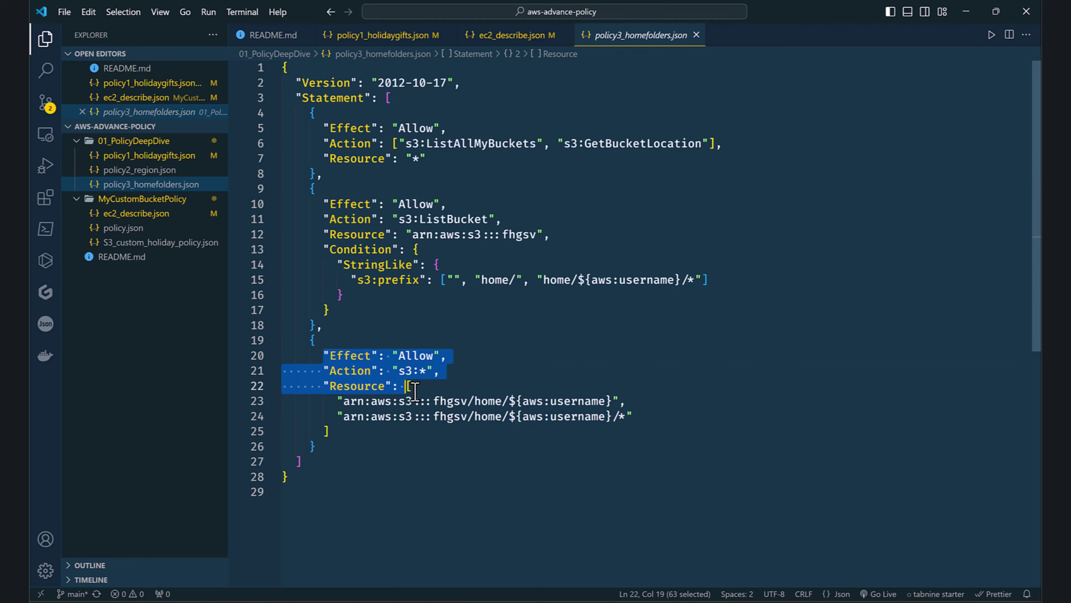
click(414, 388)
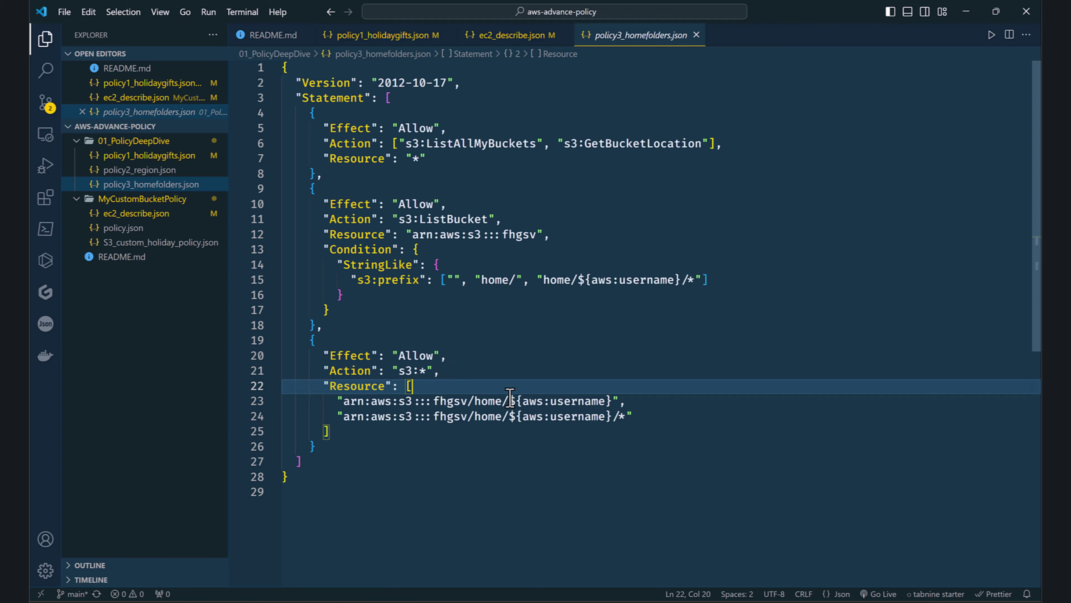
drag(509, 400, 521, 400)
click(538, 400)
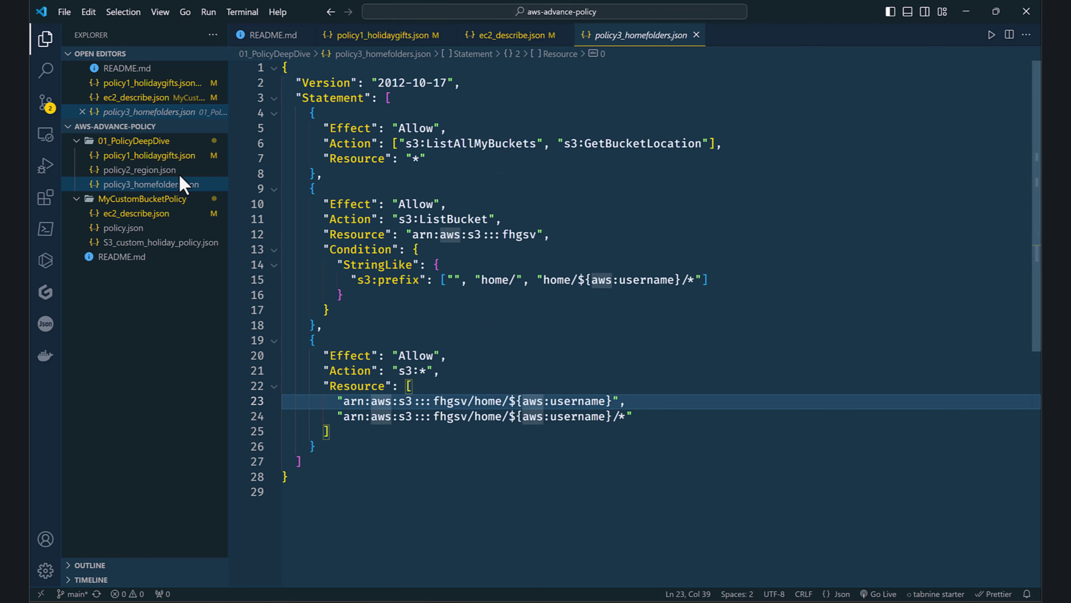
Look through policy.json, S3_custom_holiday_policy.json and ec2_describe.json in the MyCustomBucketPolicy folder.
click(159, 229)
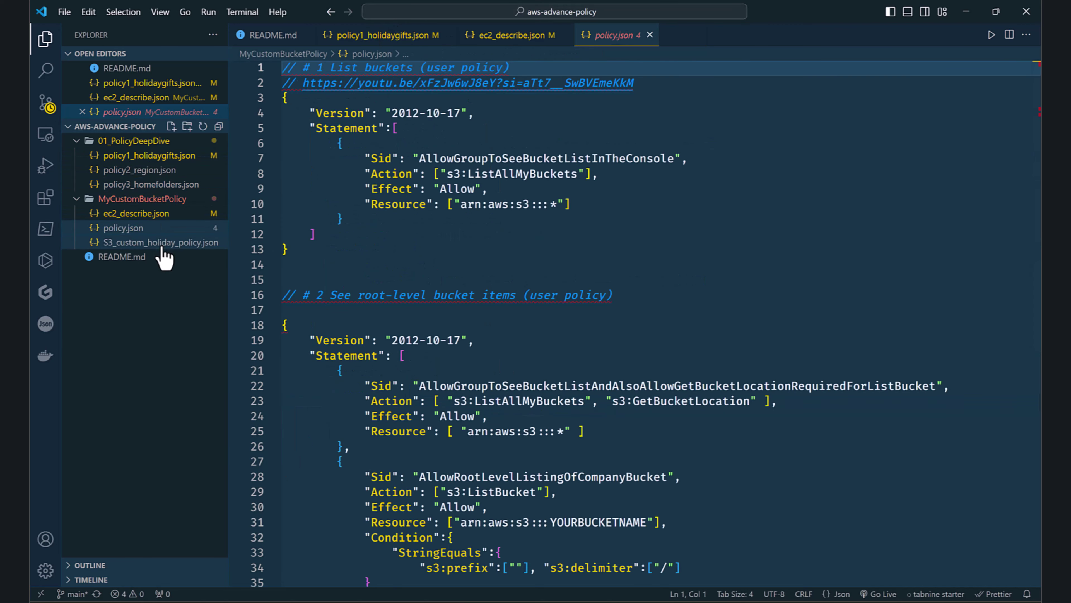
click(164, 244)
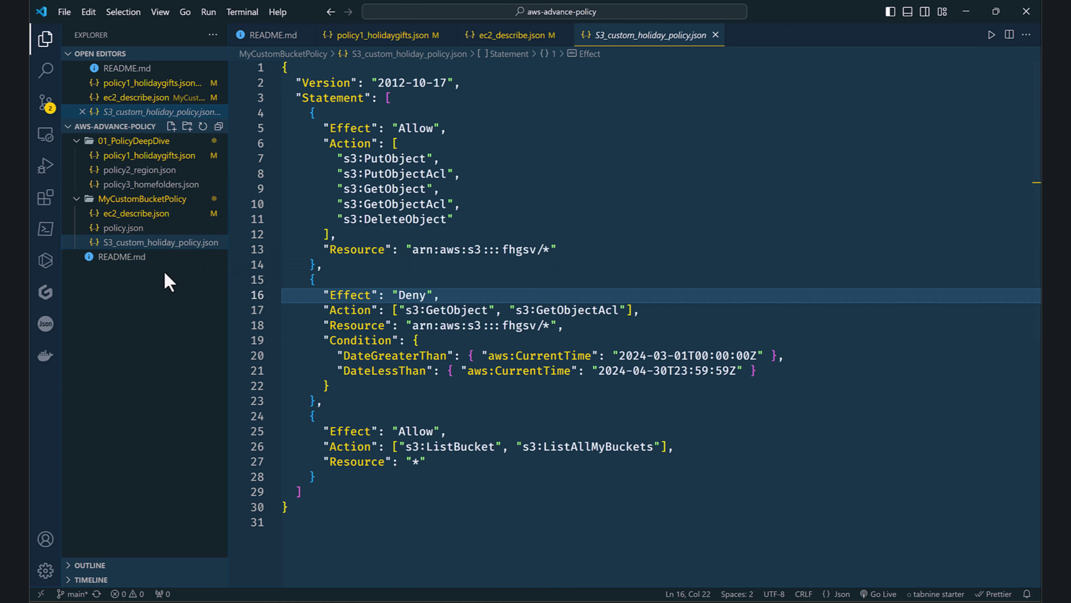
click(136, 214)
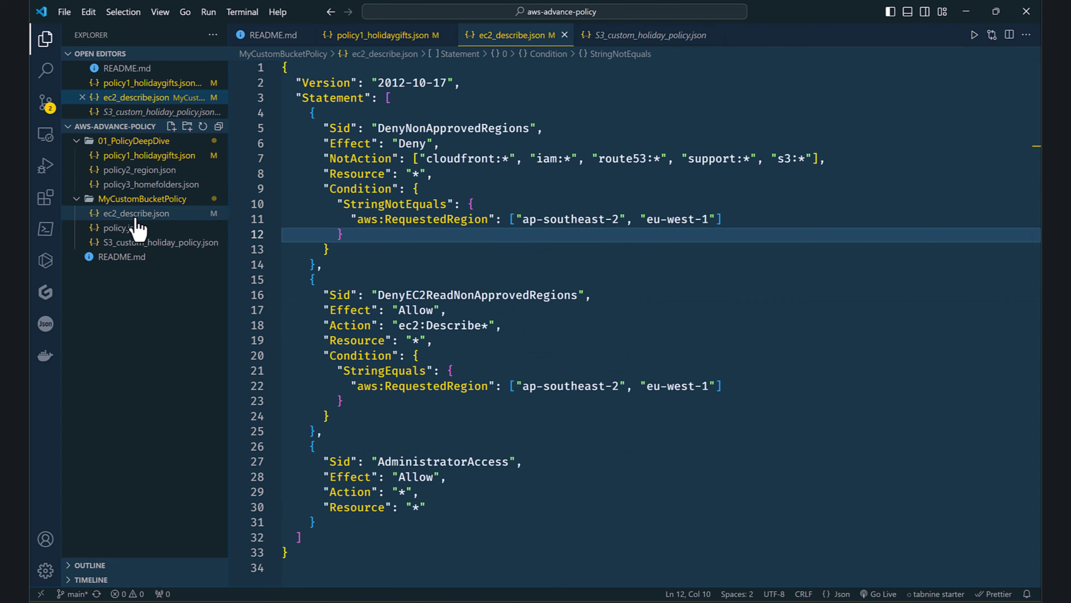
Reopen policy.json and read through its numbered bucket and Department folder user policies.
click(135, 230)
scroll(404, 234, down, 5)
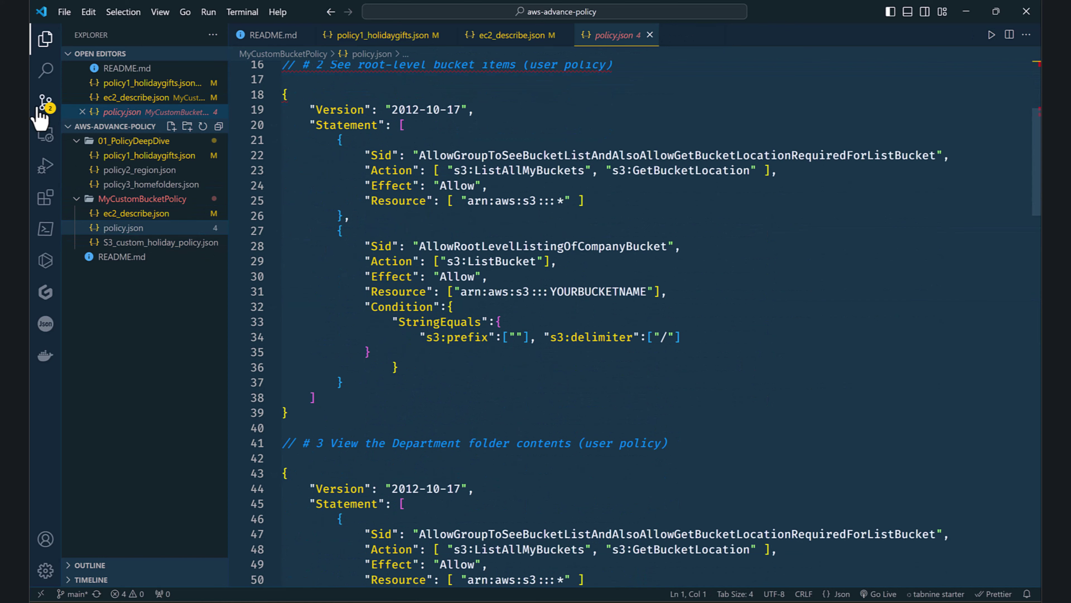
scroll(436, 240, down, 11)
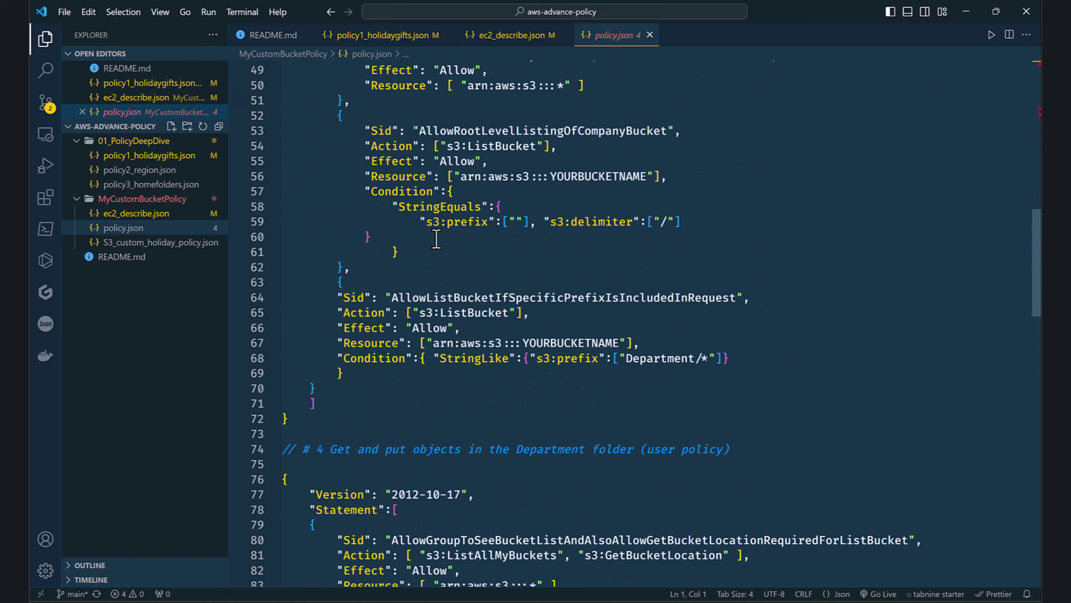
scroll(437, 240, down, 7)
scroll(438, 239, up, 20)
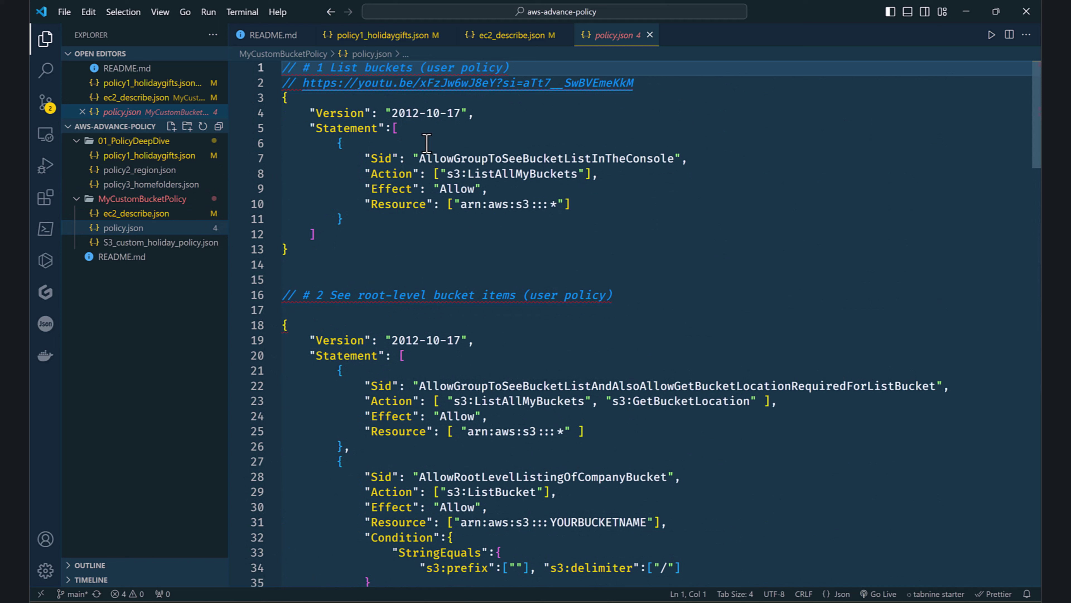
Glance at ec2_describe.json and the first policies in policy.json, close policy.json, and reopen policy3_homefolders.json.
click(512, 34)
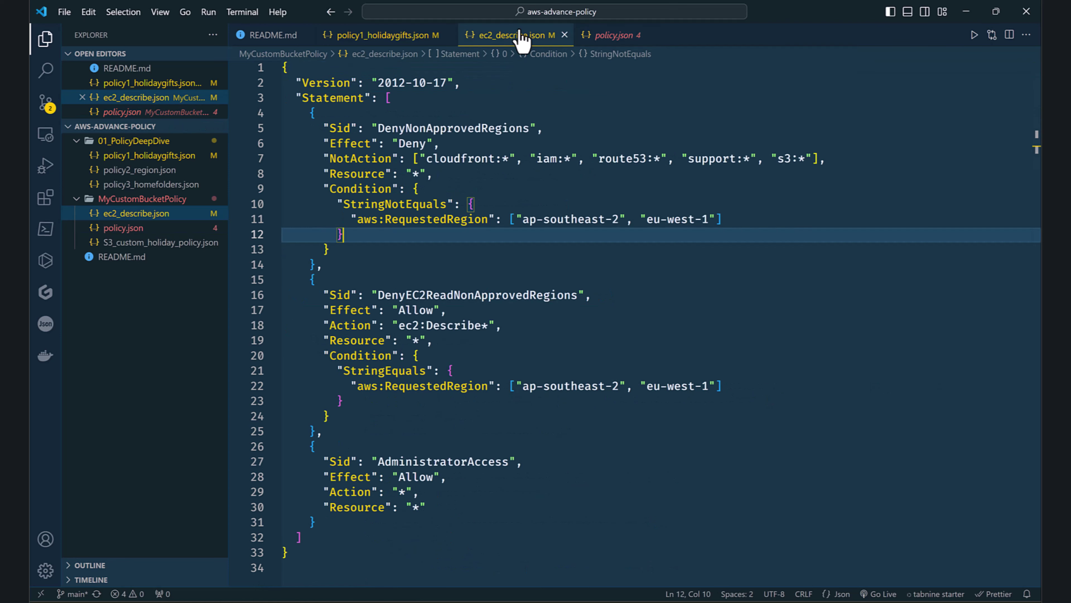
click(638, 36)
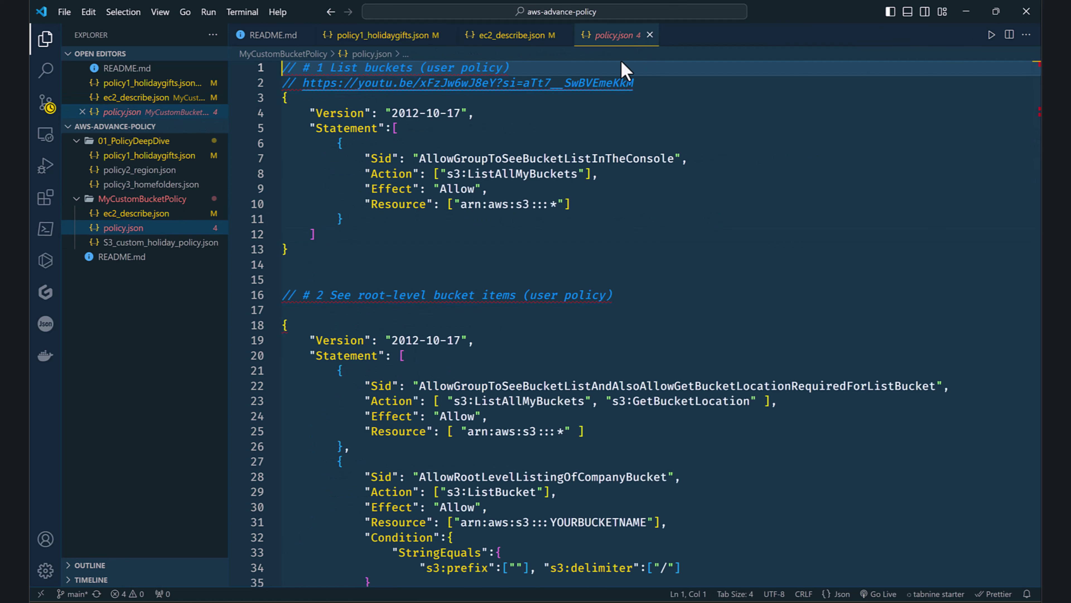
drag(488, 83, 481, 340)
click(583, 222)
click(650, 35)
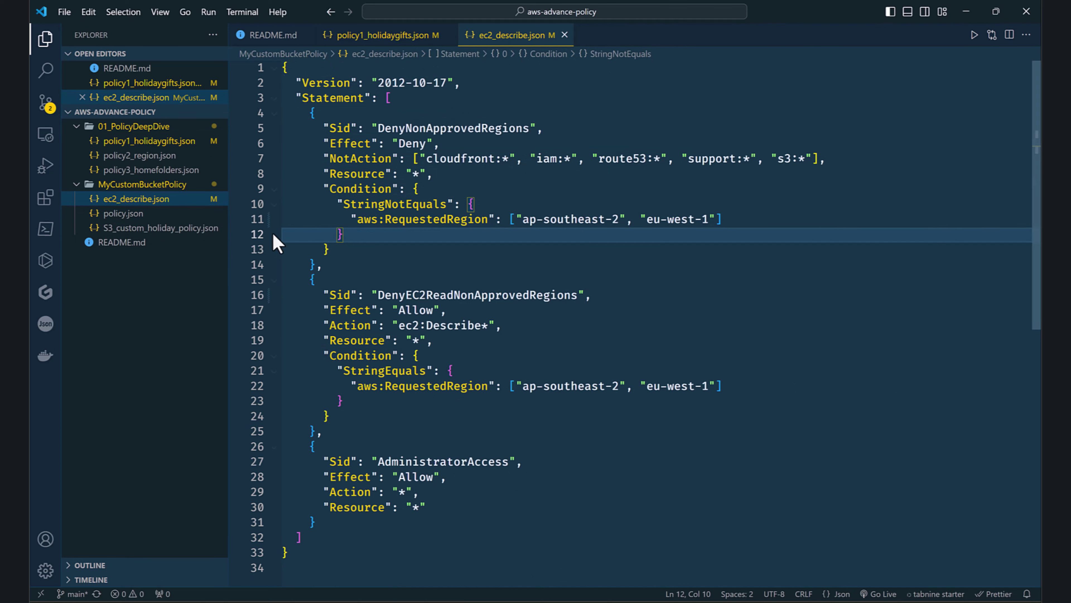
click(156, 169)
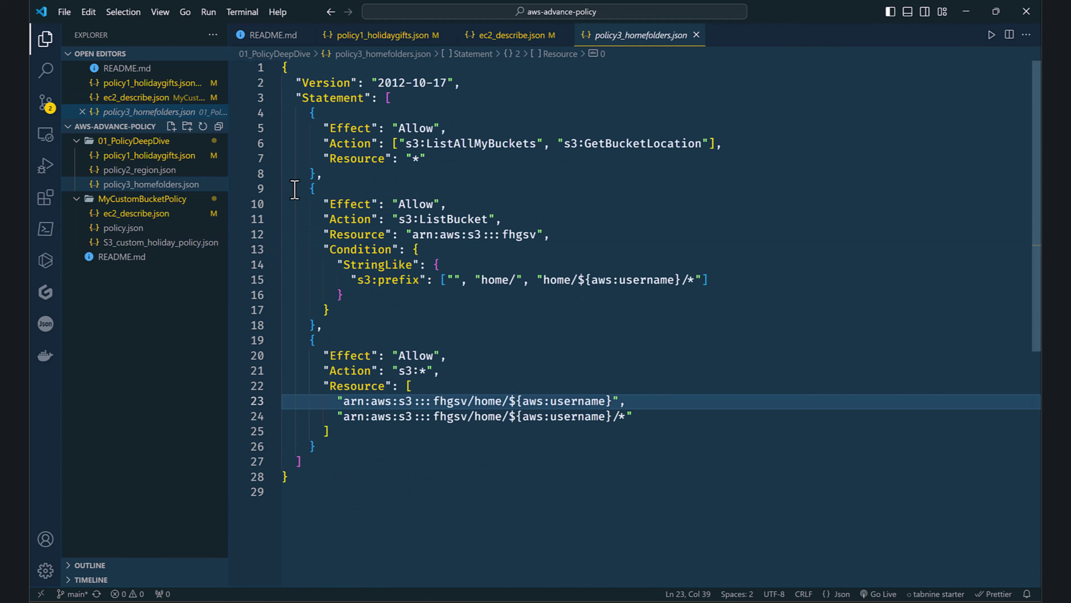
Examine the third statement's s3:* action and its fhgsv/home resource paths in policy3_homefolders.json.
click(461, 338)
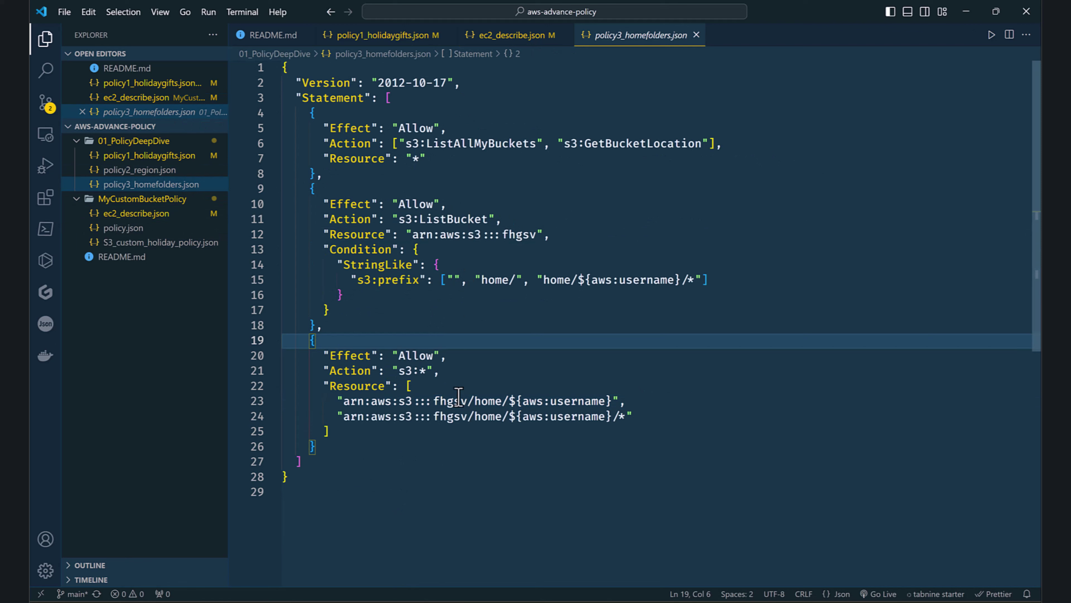
click(475, 403)
click(578, 401)
drag(641, 417, 530, 401)
click(527, 384)
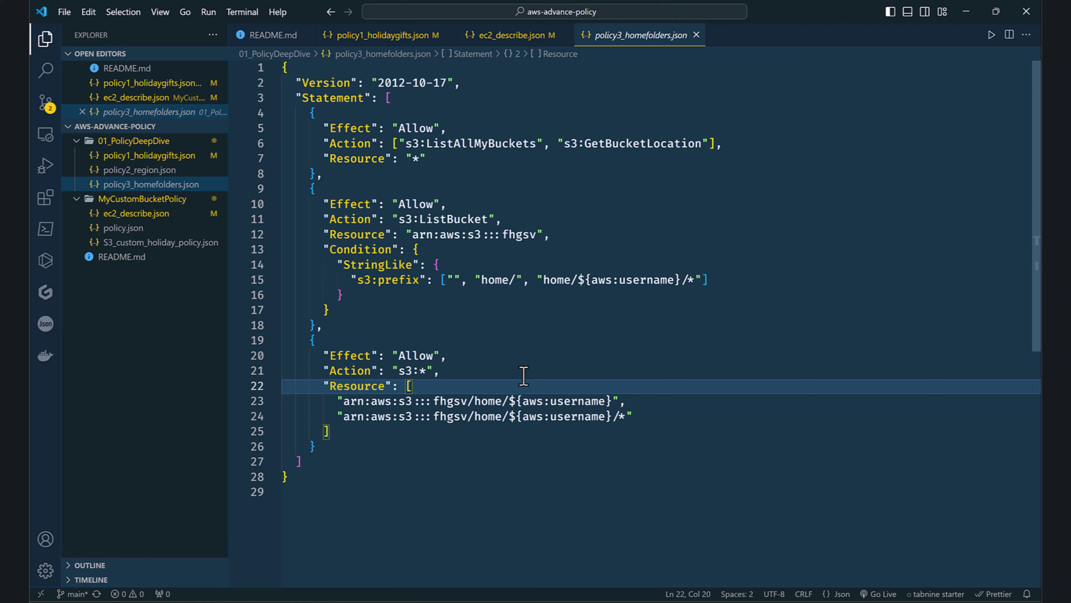
key(ctrl+a)
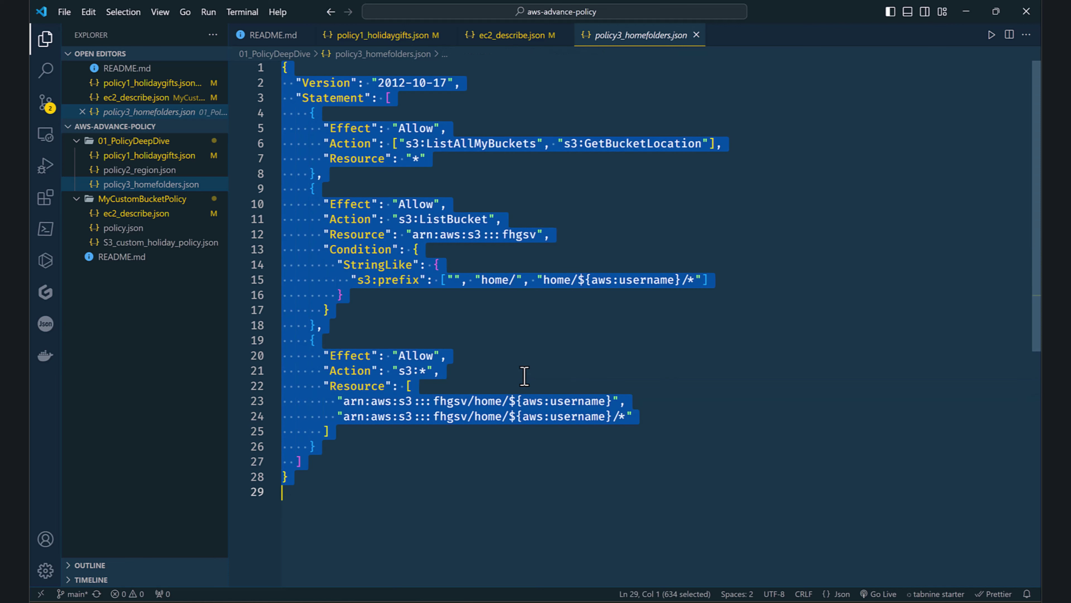
click(524, 376)
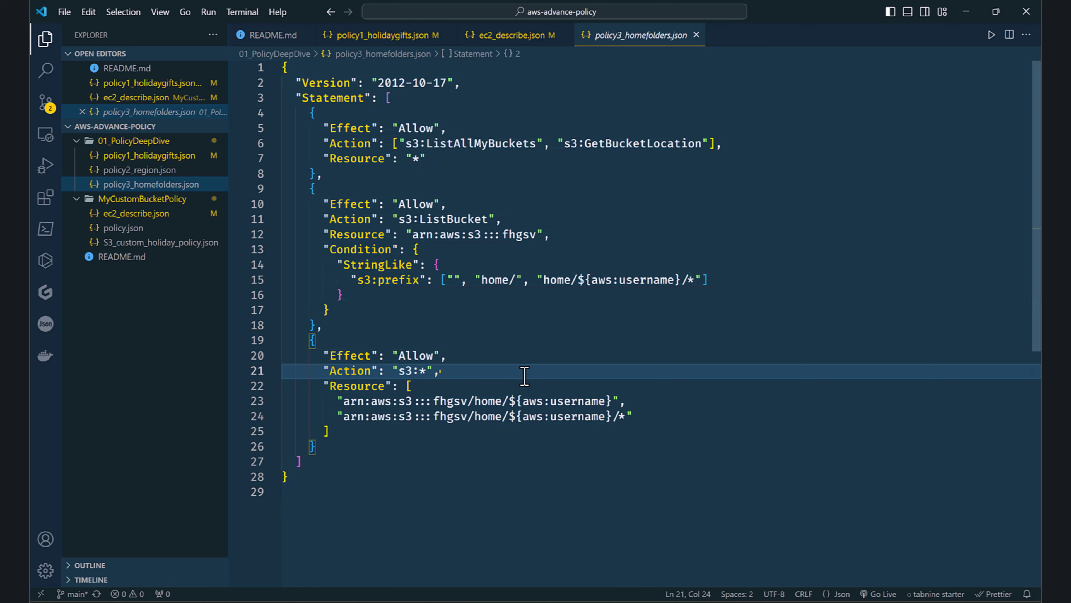
key(ctrl+a)
click(521, 418)
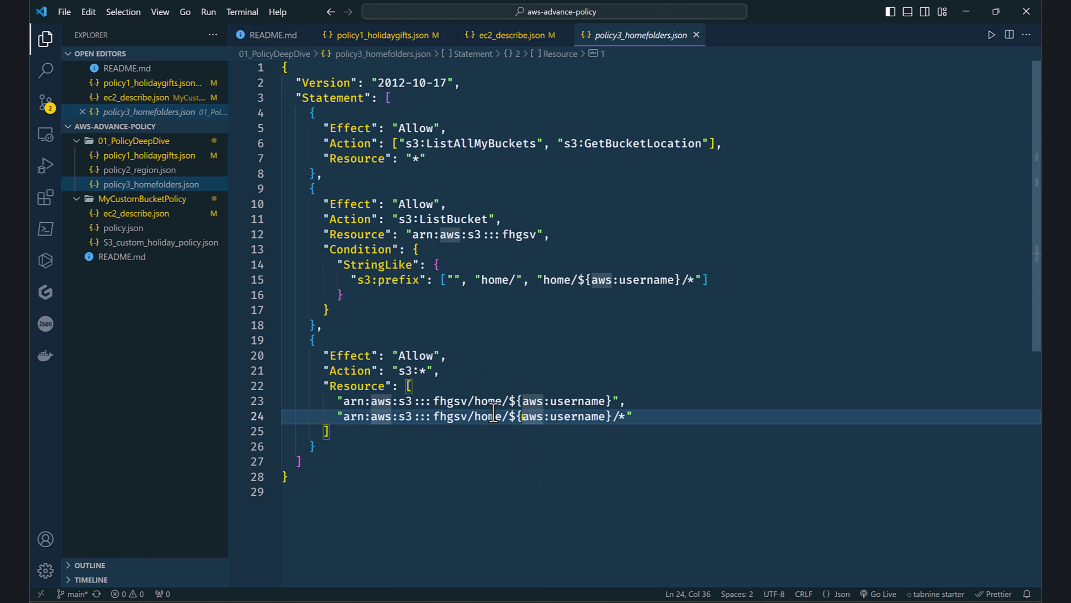
Examine how the ${aws:username} variable is used in both home-folder resource ARNs of the third statement.
mouse_move(509, 401)
mouse_down()
mouse_move(494, 401)
mouse_move(520, 401)
mouse_up()
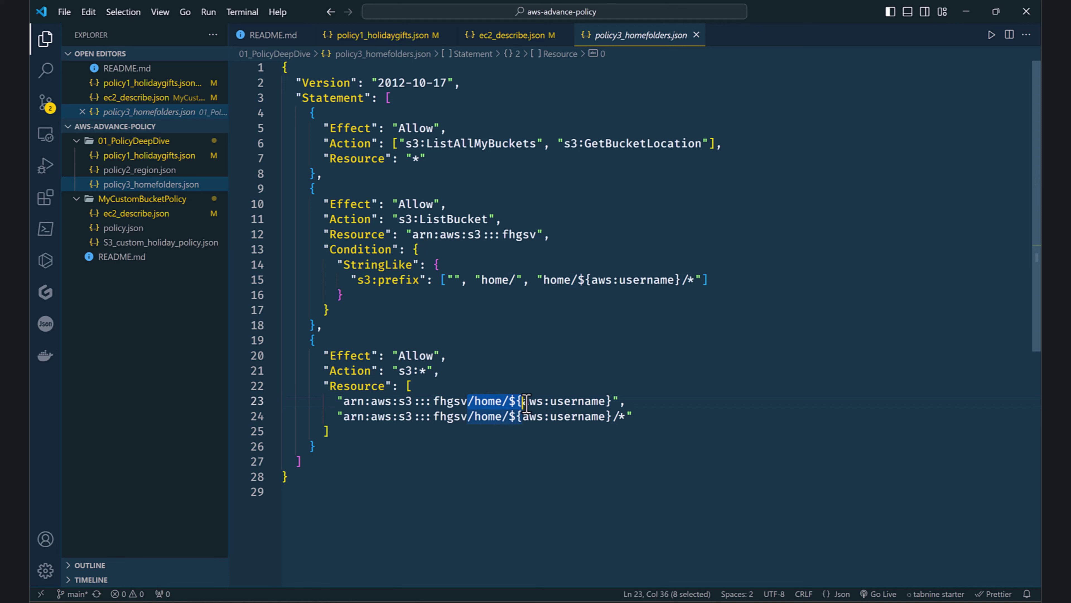
click(527, 401)
key(Right)
key(Right)
key(Right)
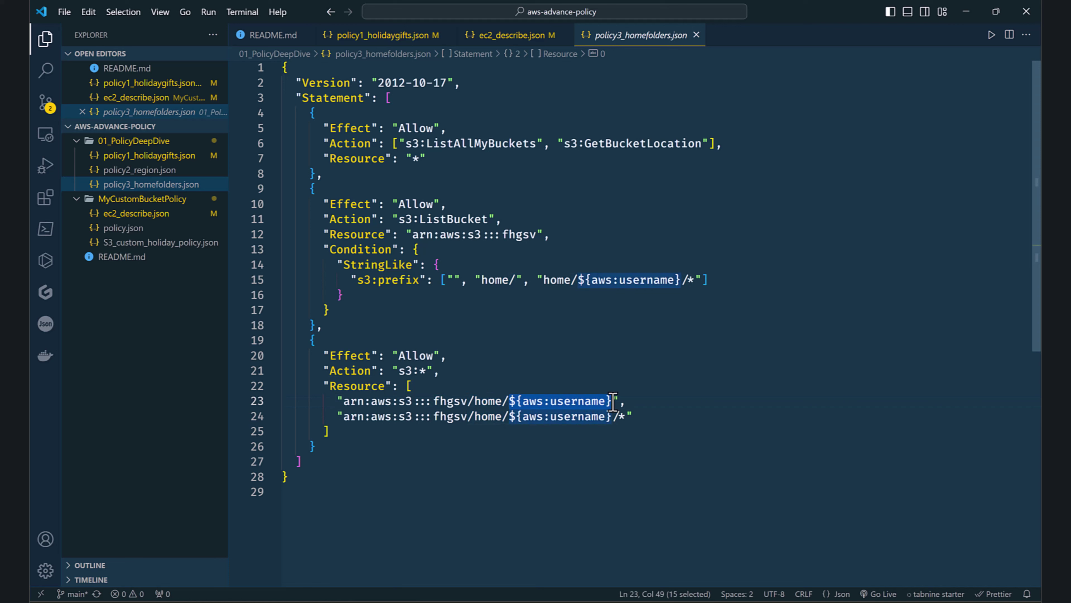
key(Down)
drag(511, 418, 609, 422)
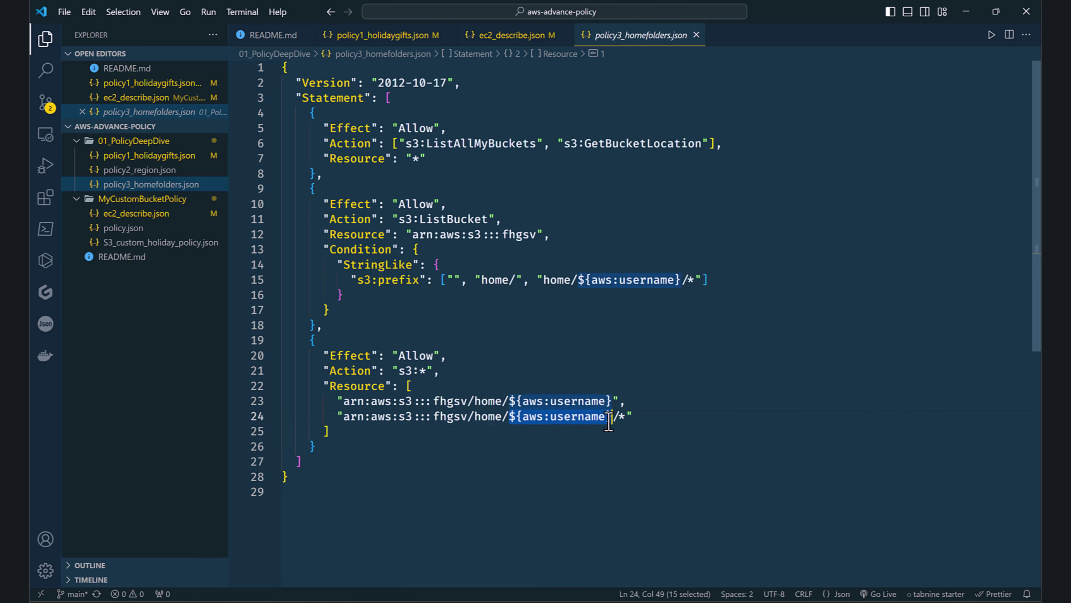
click(622, 429)
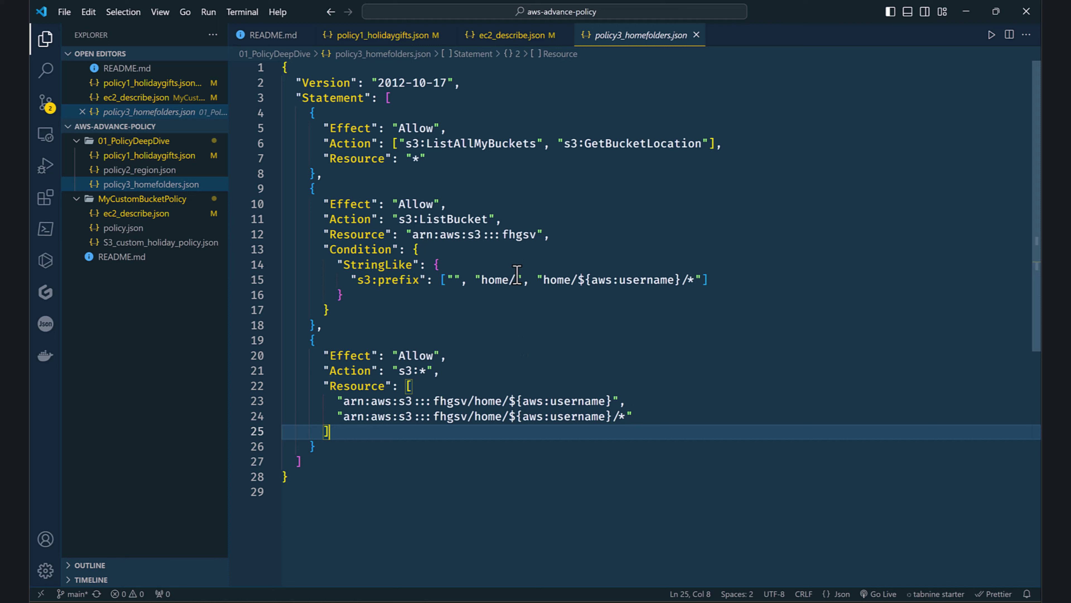
Copy the entire home-folder policy from policy3_homefolders.json.
click(547, 279)
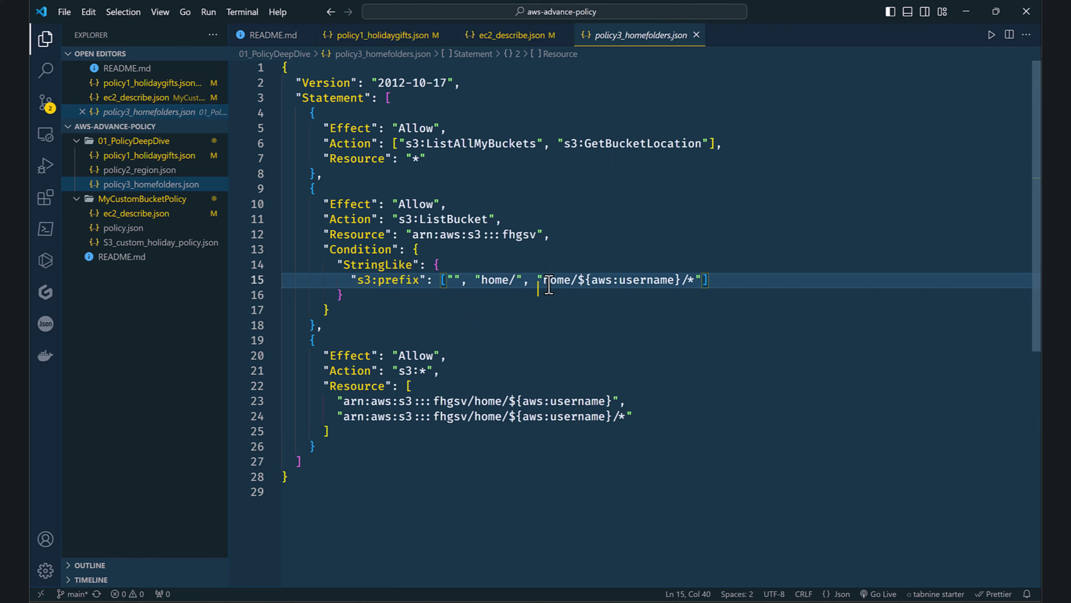
key(ctrl+a)
key(ctrl+c)
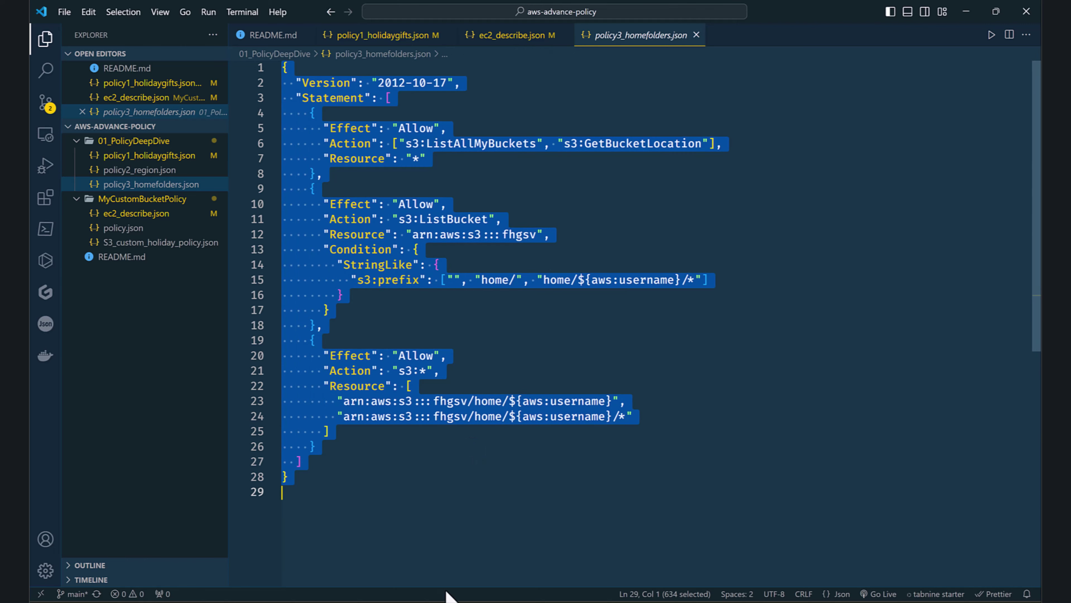
Switch to the administrator's browser session and open the IAM test user's inline S3HolidayPolicy for editing.
mouse_move(462, 599)
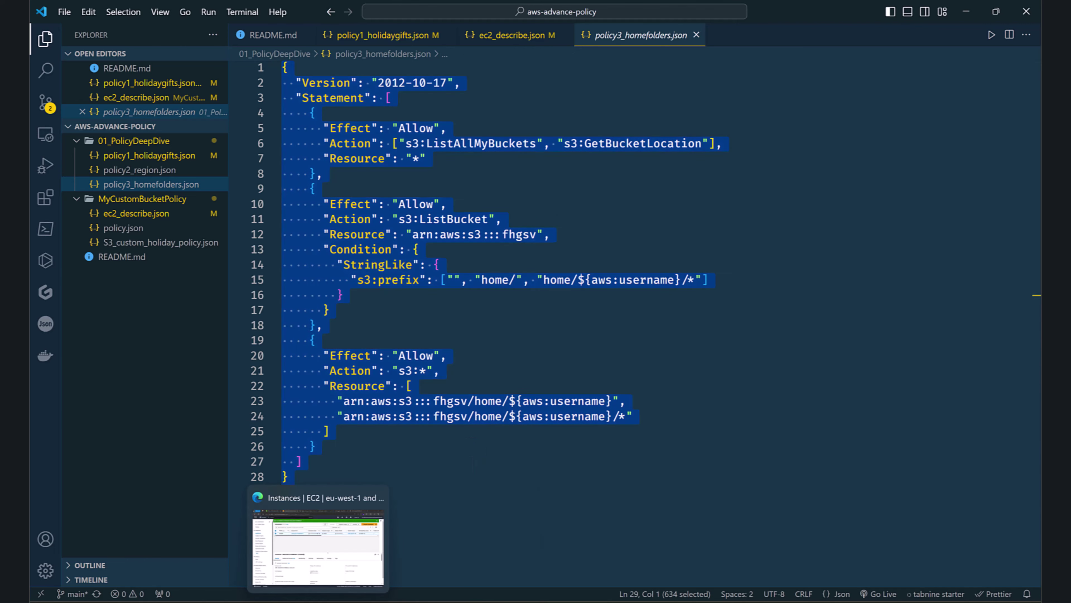
click(319, 545)
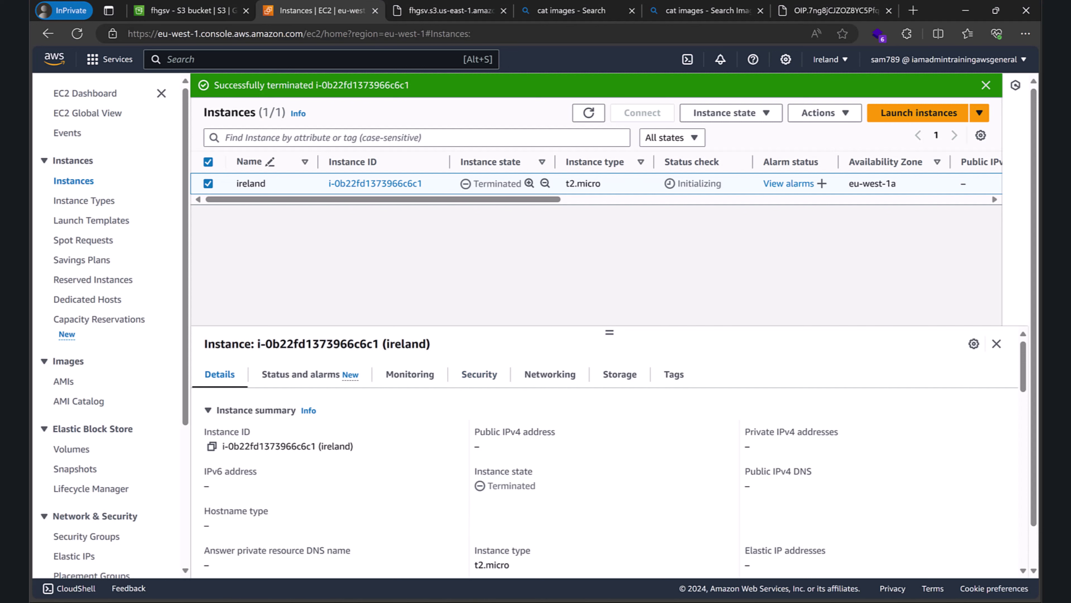
key(alt+Tab)
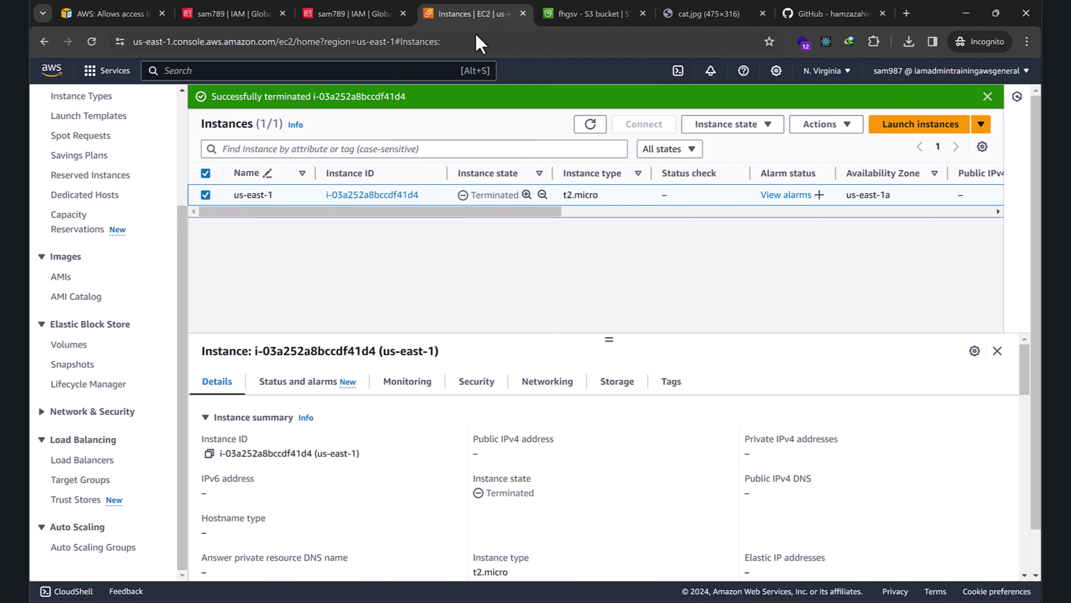
click(359, 13)
click(799, 240)
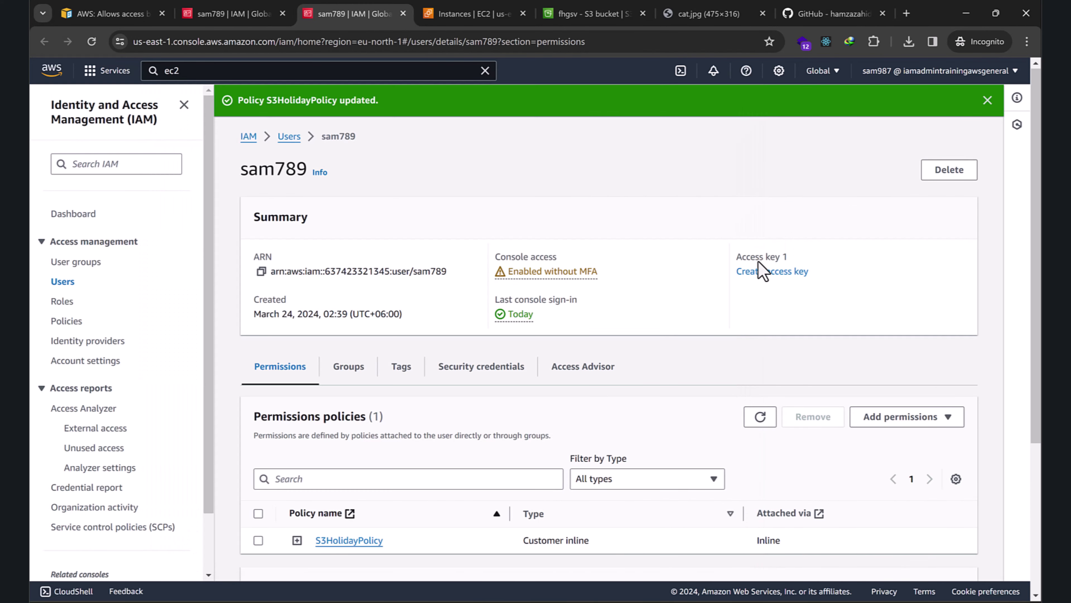
click(258, 540)
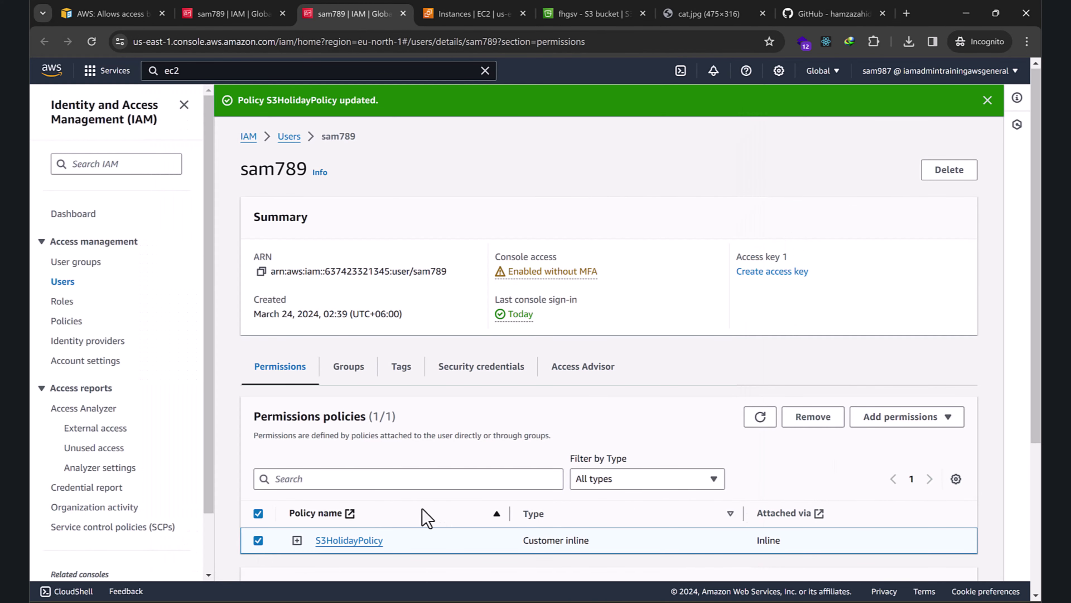
click(888, 418)
scroll(569, 460, down, 4)
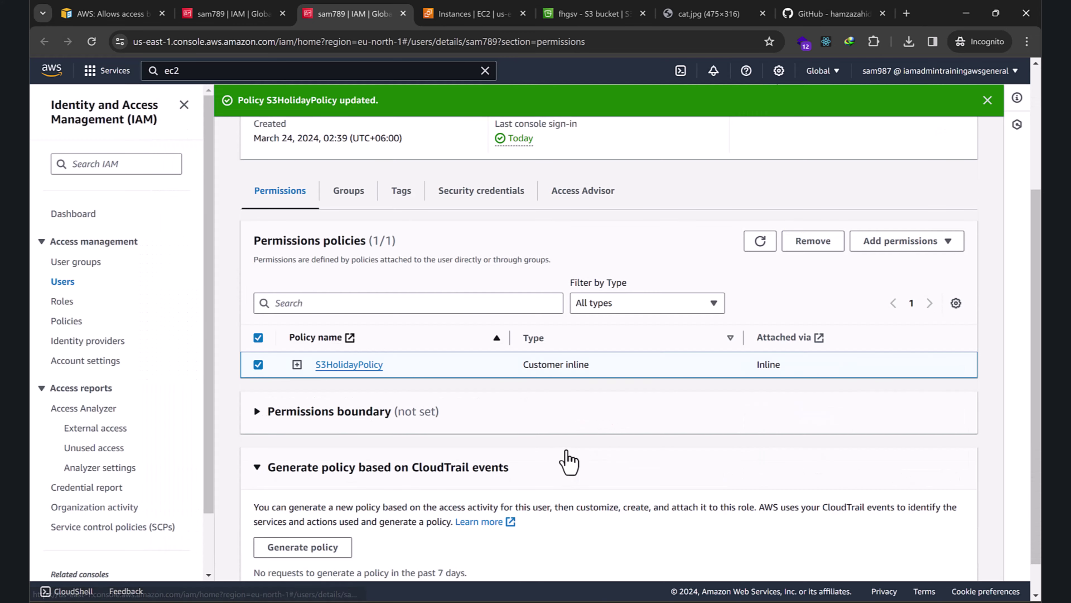
click(297, 364)
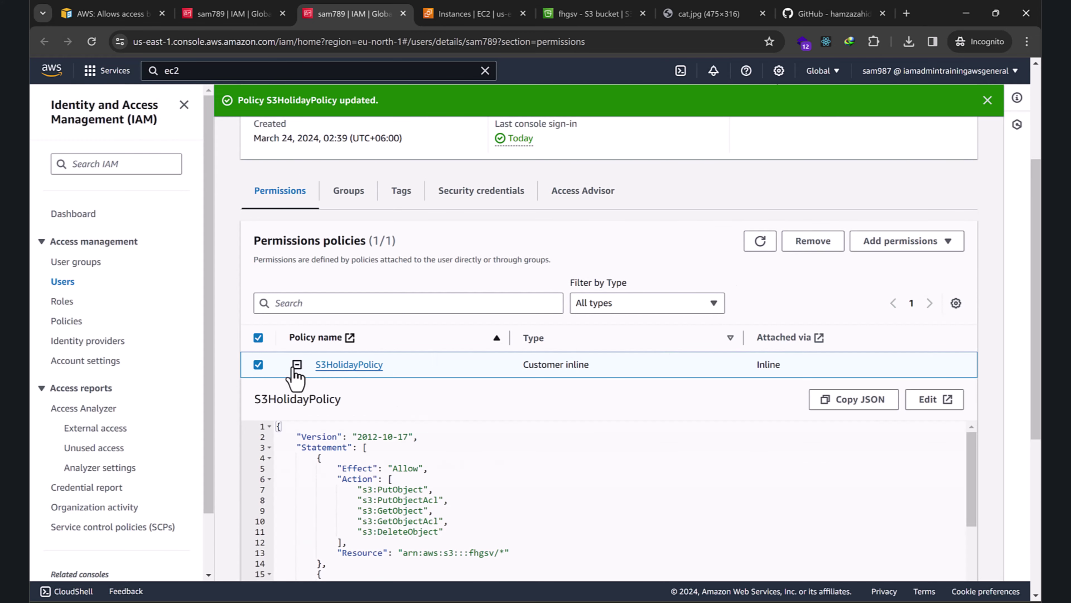
click(935, 399)
click(309, 13)
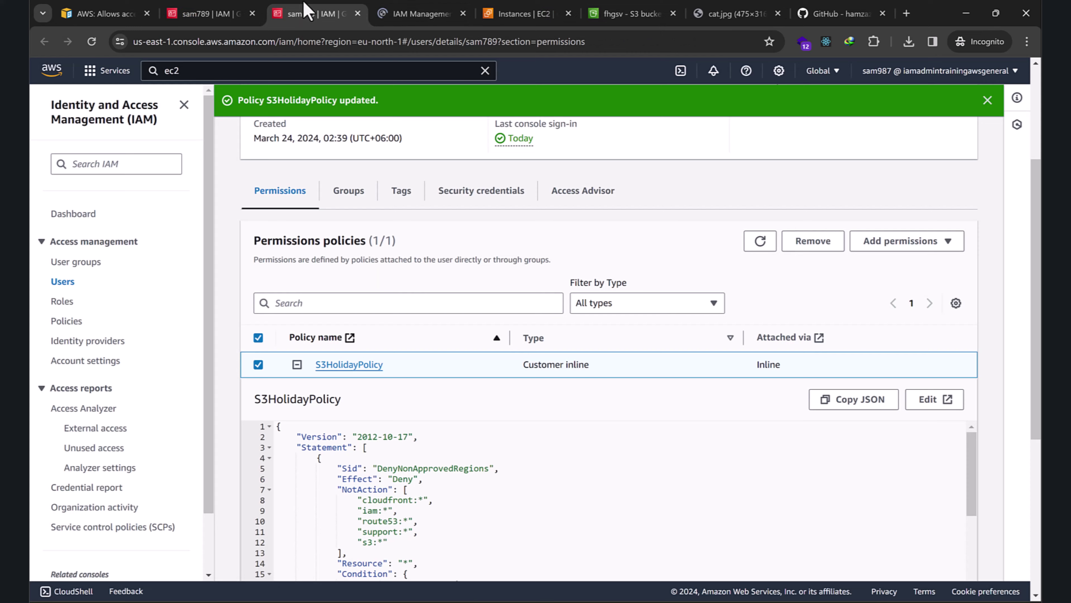
click(356, 14)
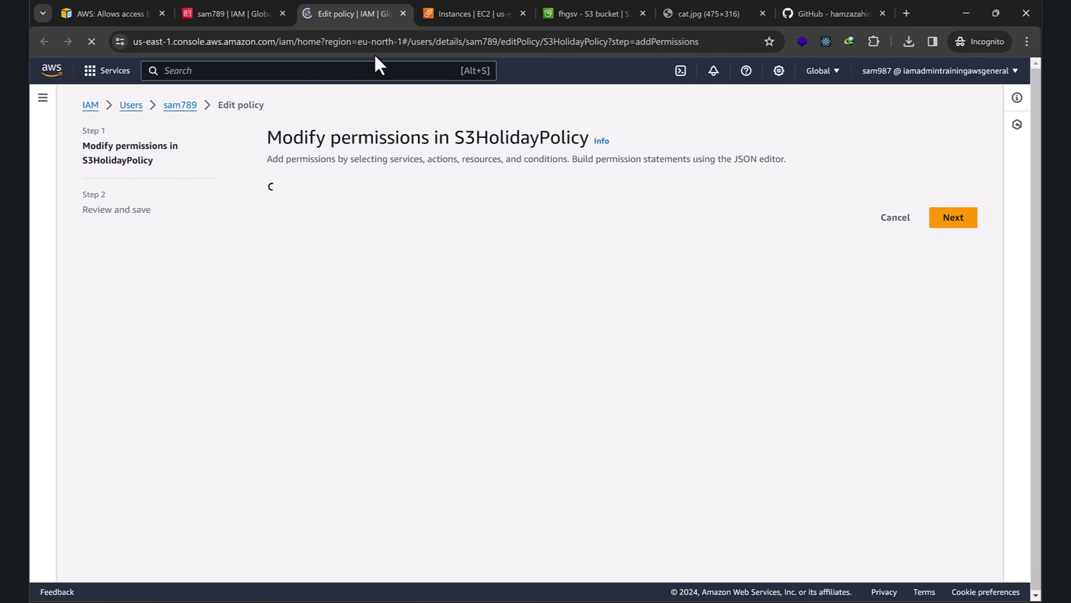
Replace the entire S3HolidayPolicy JSON with the copied home-folder policy and save the changes.
key(alt+Tab)
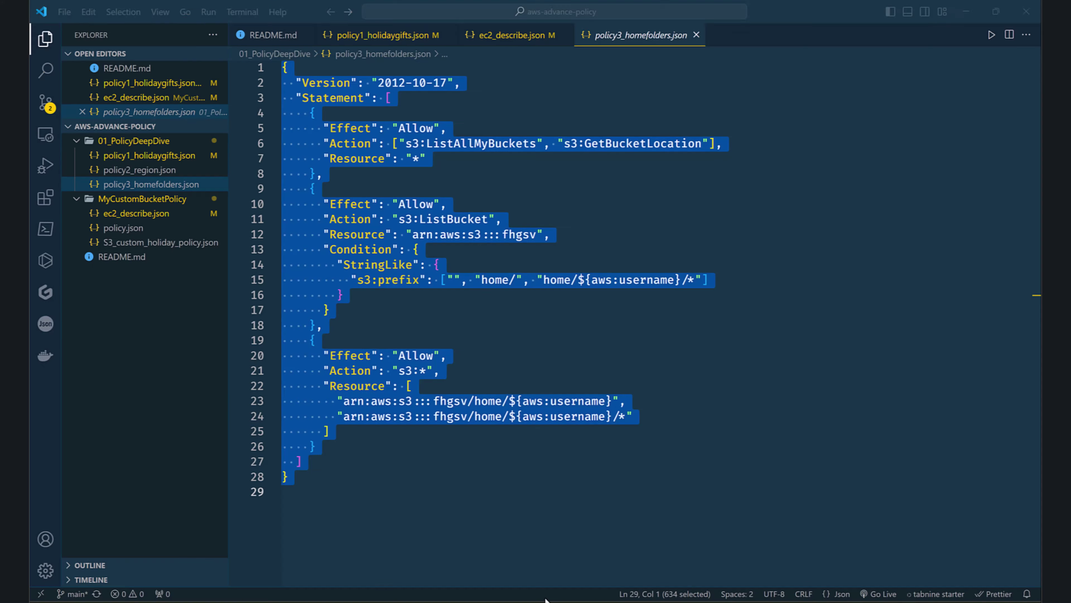
click(536, 341)
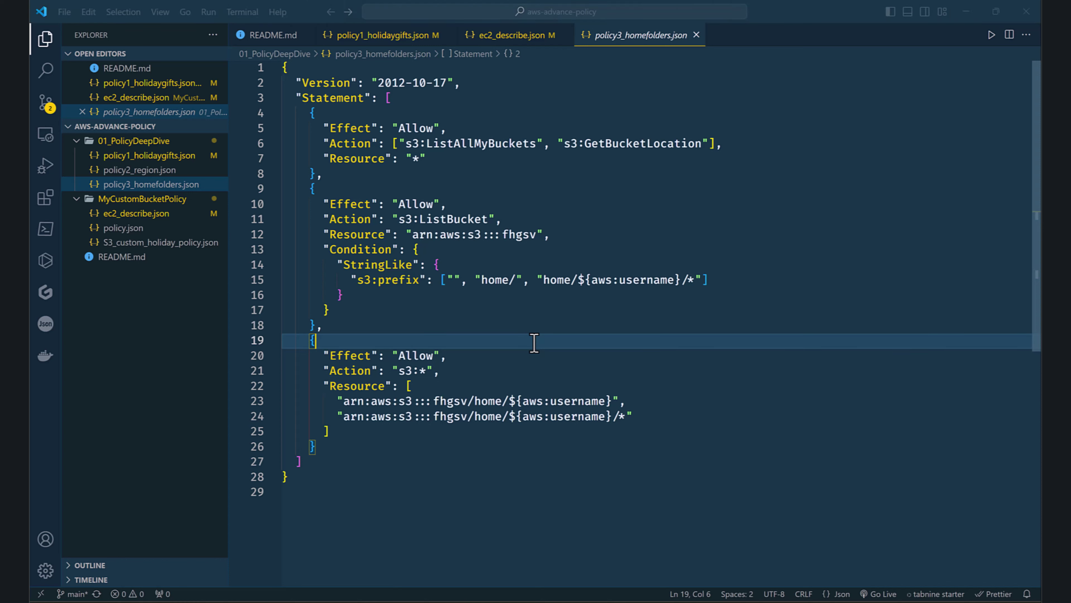
key(alt+Tab)
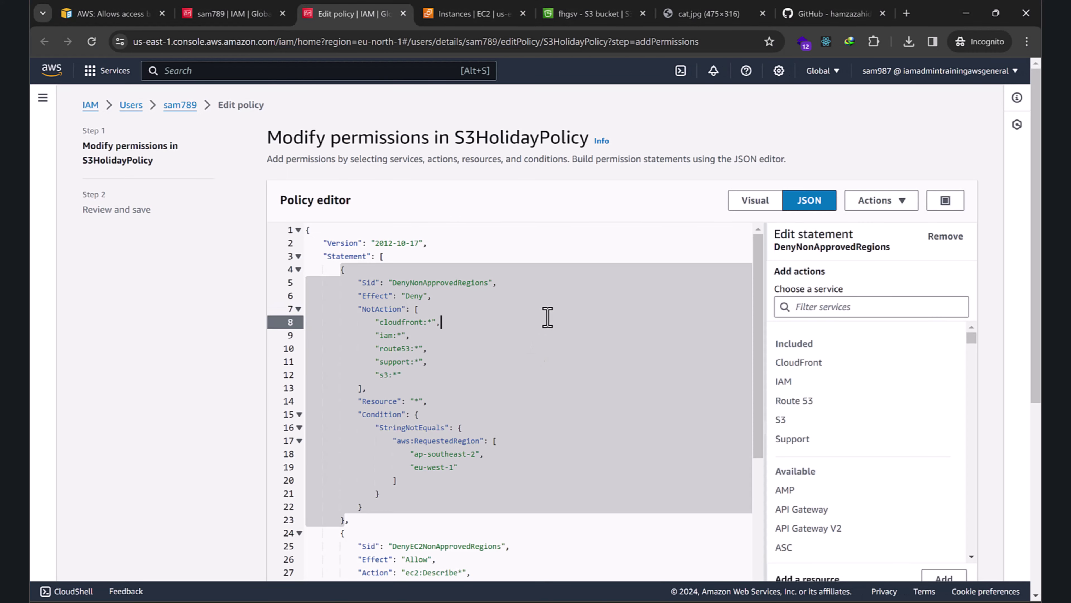
key(ctrl+a)
key(ctrl+v)
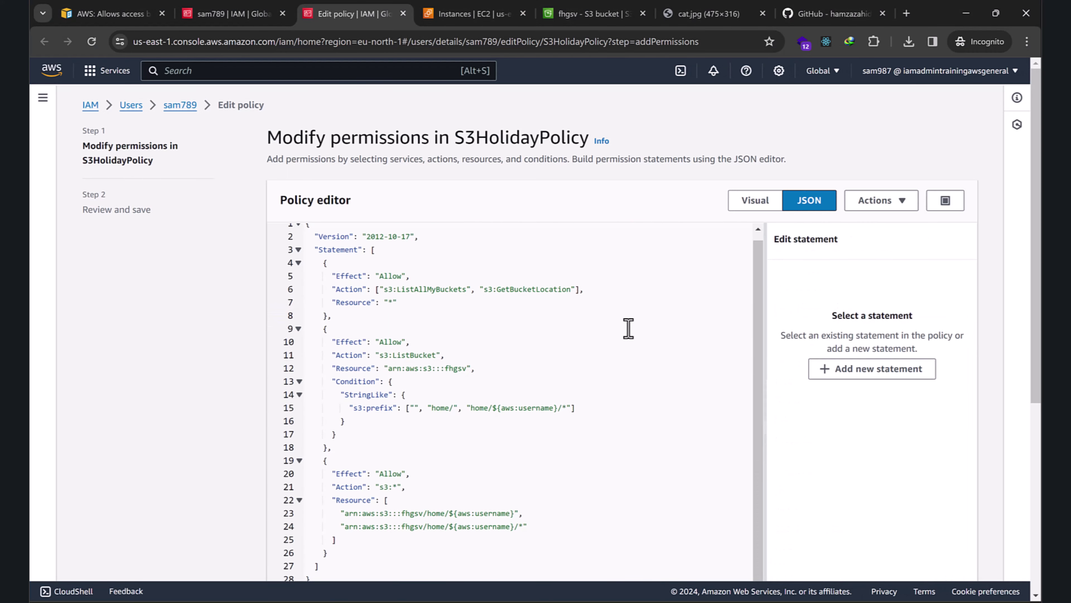
scroll(627, 332, down, 5)
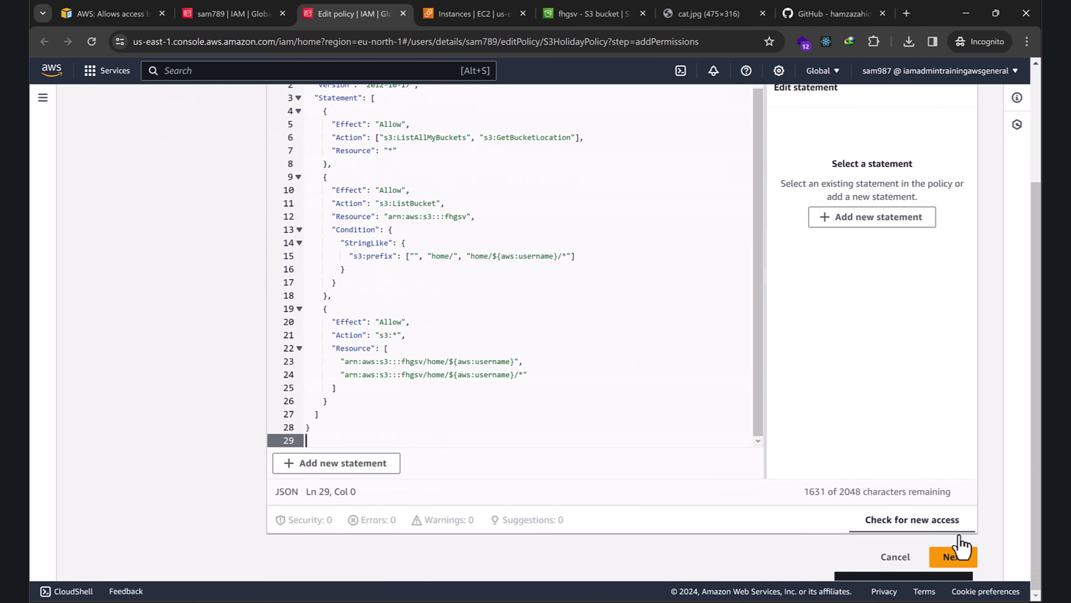
click(954, 557)
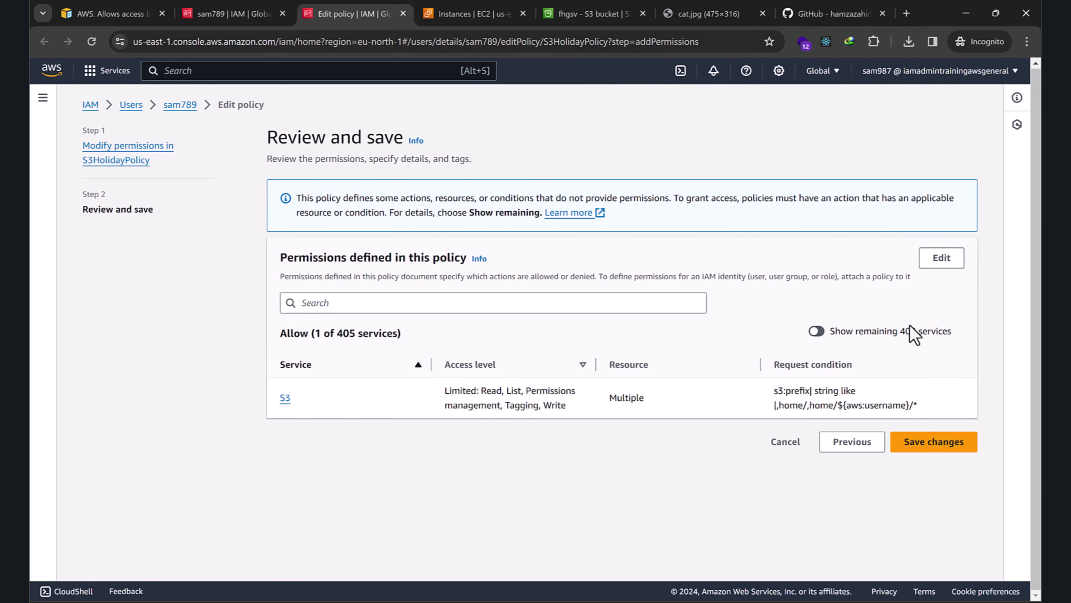
click(909, 447)
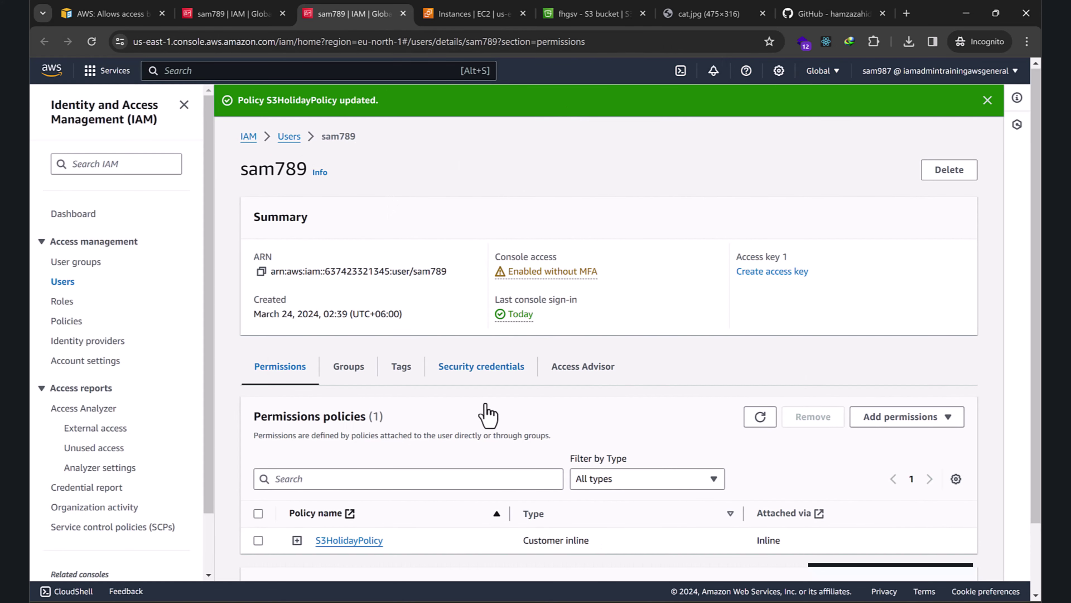
Switch to the test user's browser session and view the objects in the fhgsv bucket.
mouse_move(318, 599)
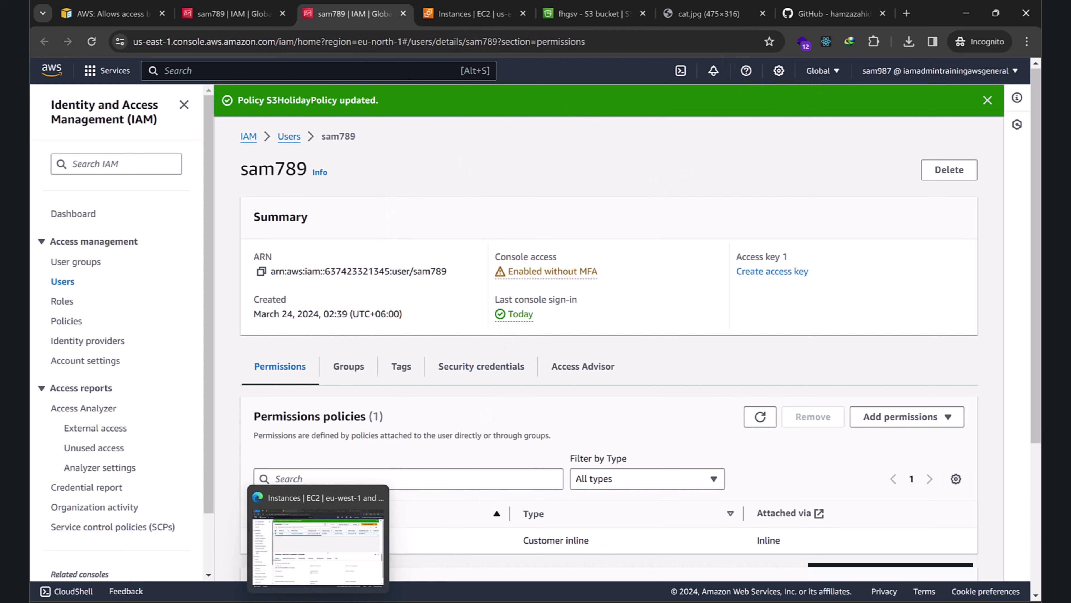
click(318, 544)
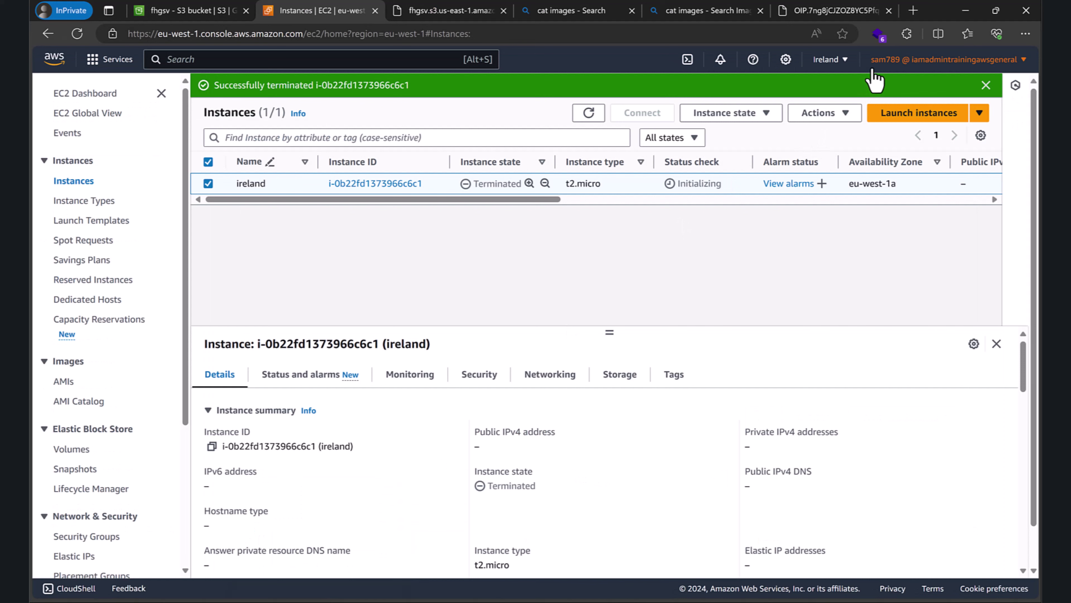
click(205, 17)
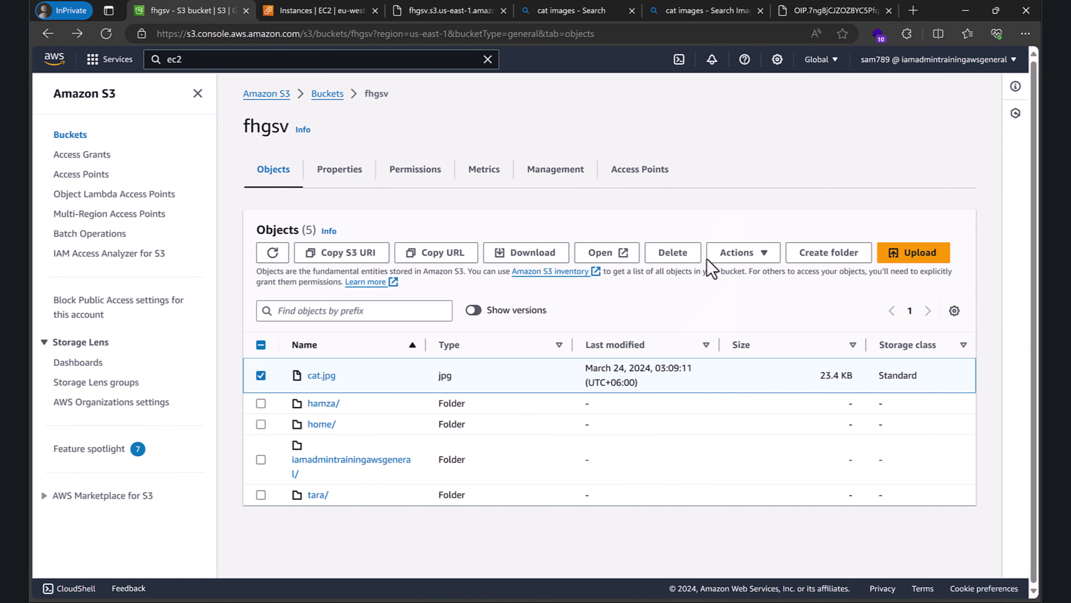
Switch to the administrator's browser session and reopen the fhgsv bucket's object list from the bucket overview.
key(alt+Tab)
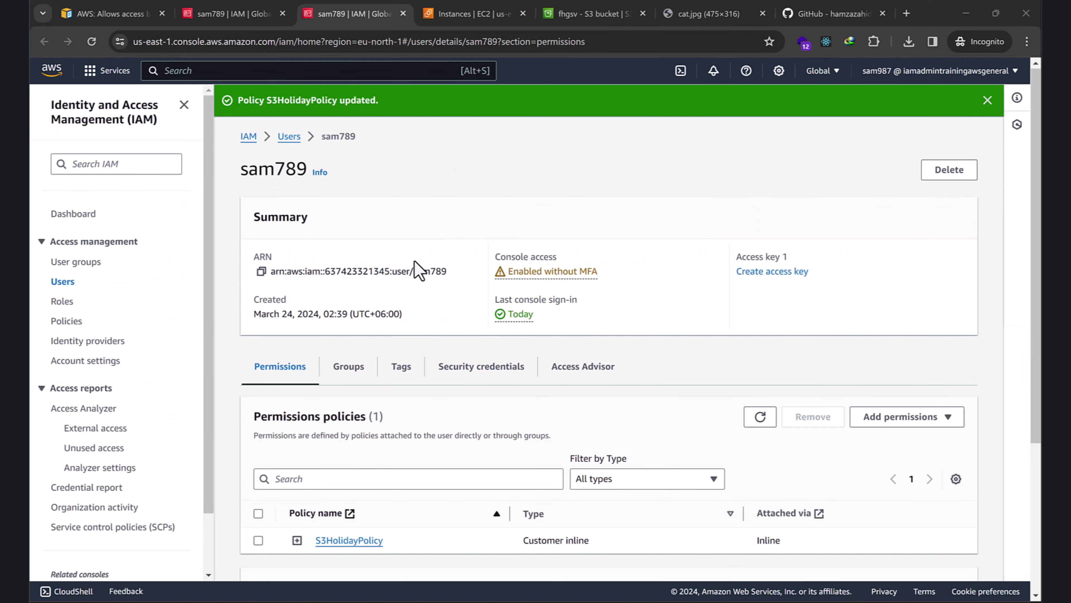
click(439, 12)
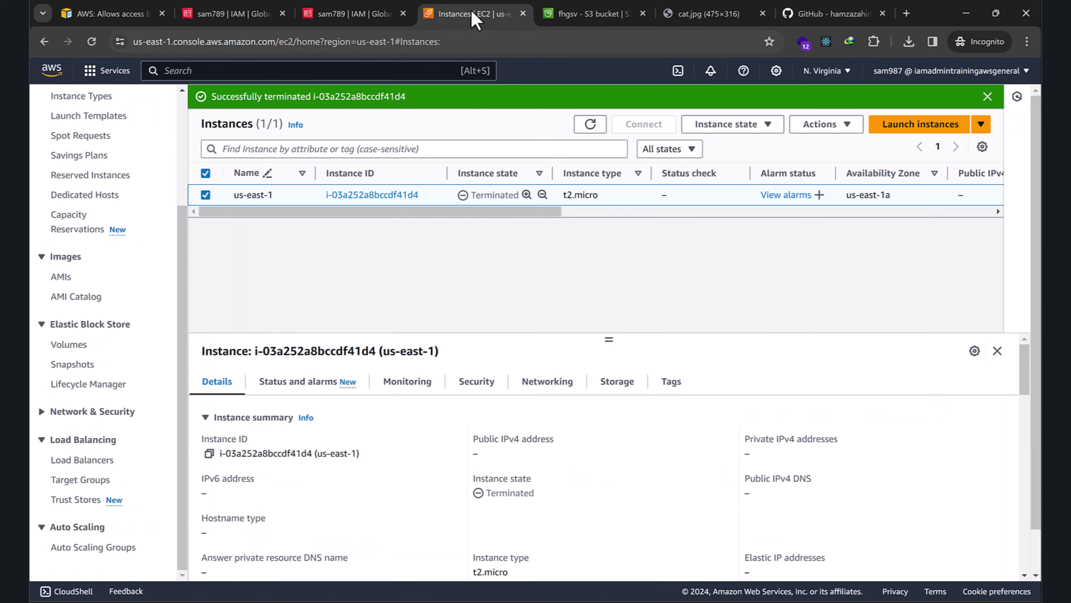
click(566, 13)
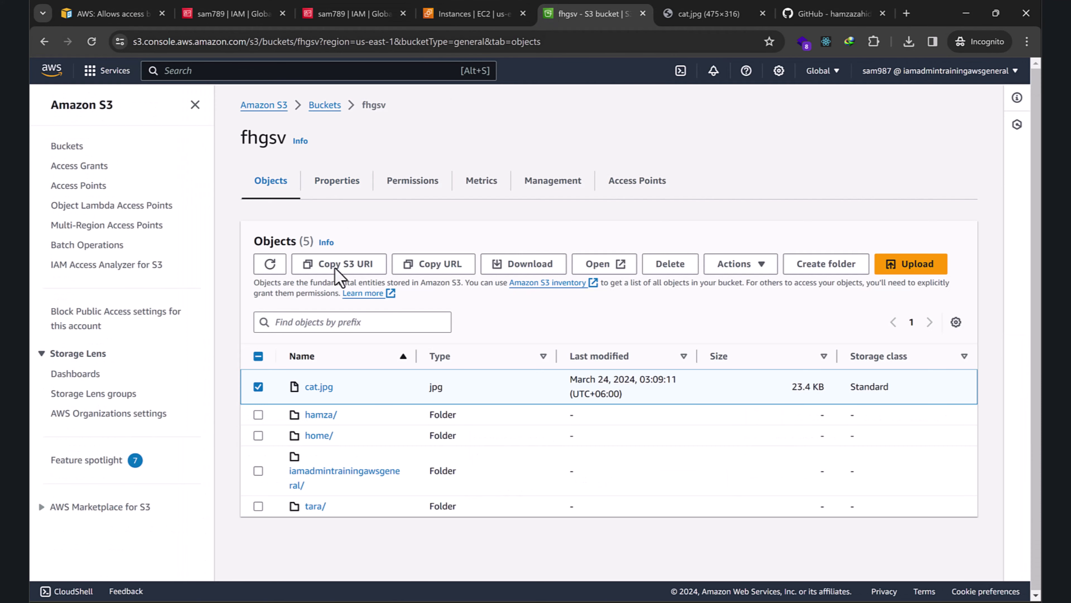
click(321, 105)
click(311, 377)
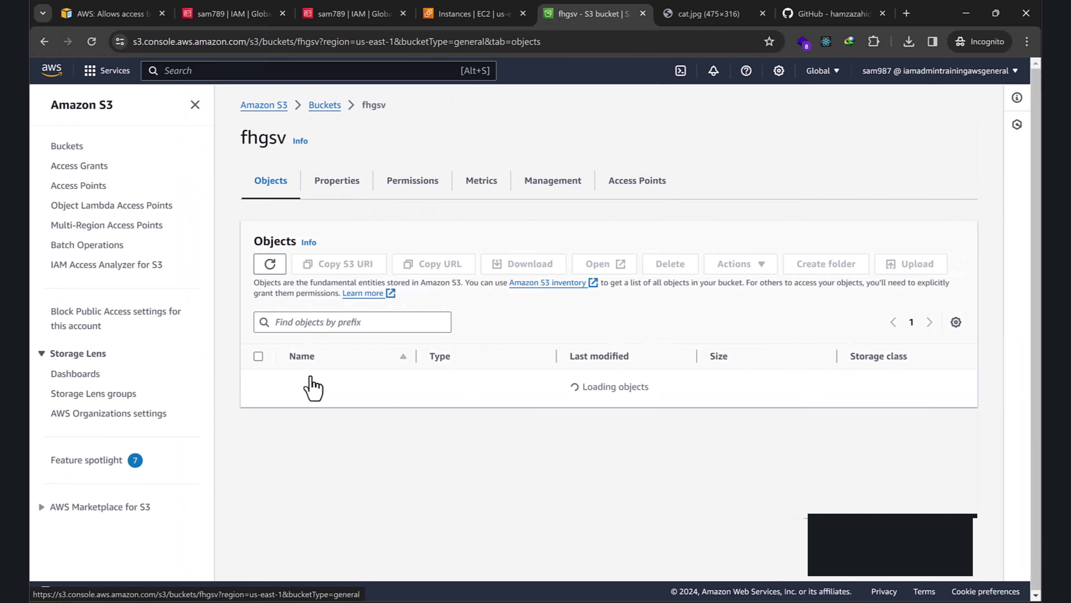
Create a folder named sam789 at the root of the fhgsv bucket, without specifying an encryption key.
click(842, 265)
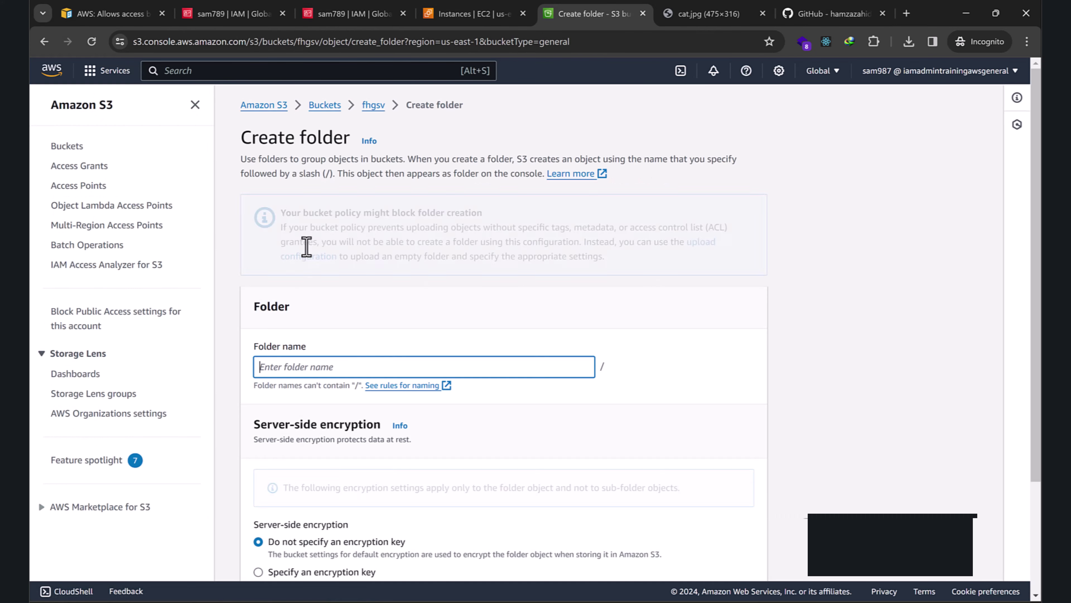
text(sam)
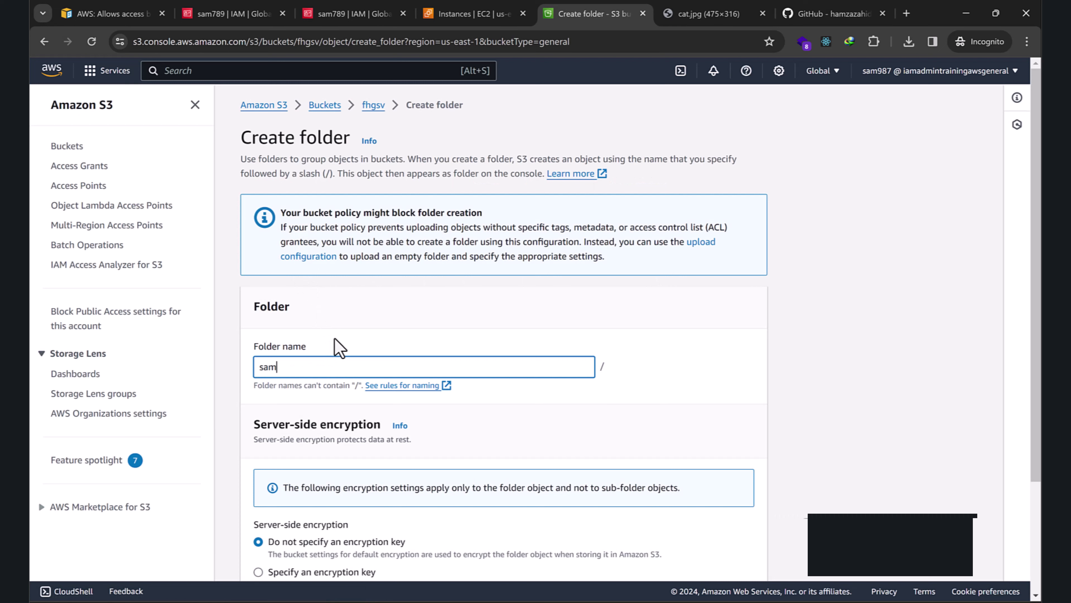
text(789)
scroll(340, 347, down, 2)
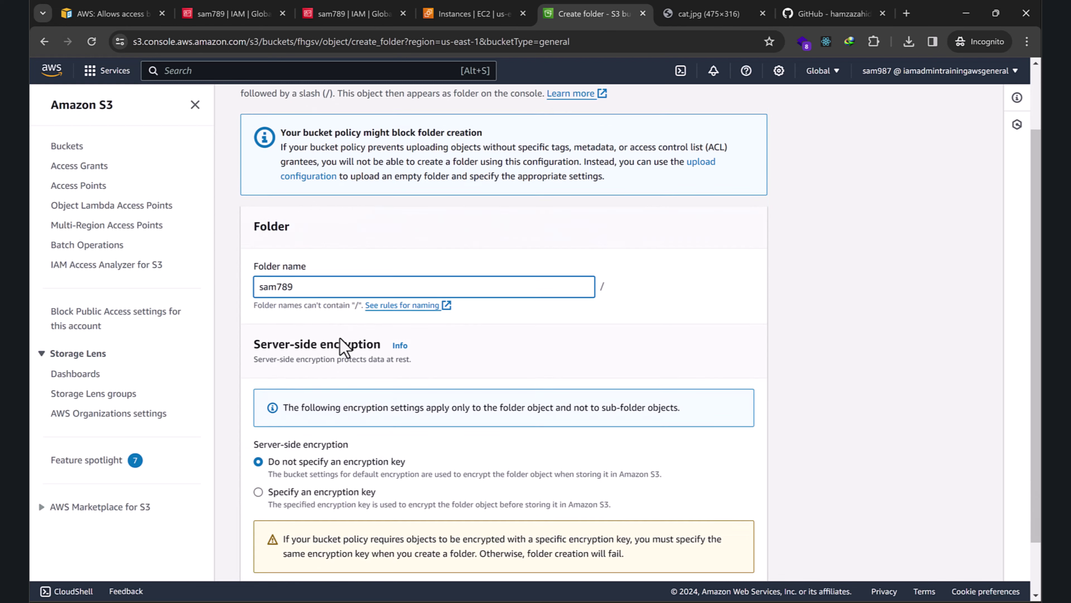
scroll(344, 347, down, 2)
click(750, 555)
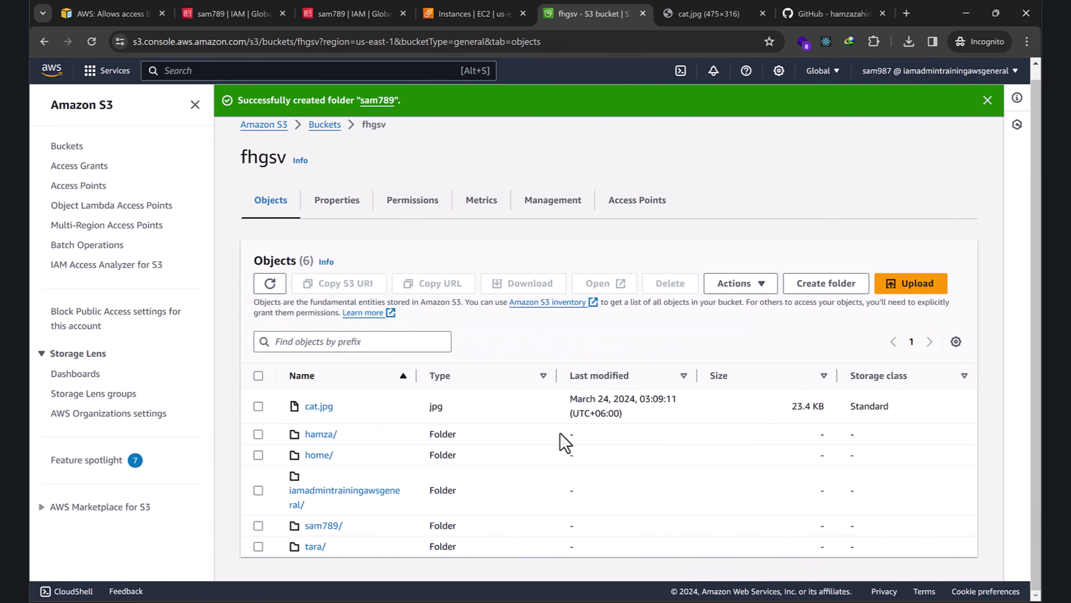
click(258, 406)
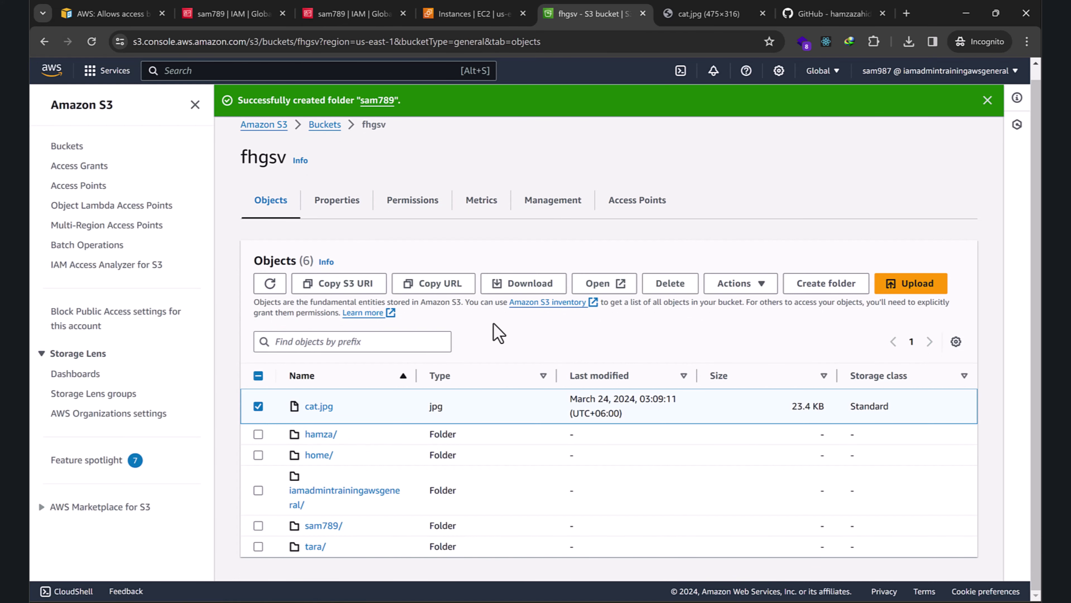
click(764, 285)
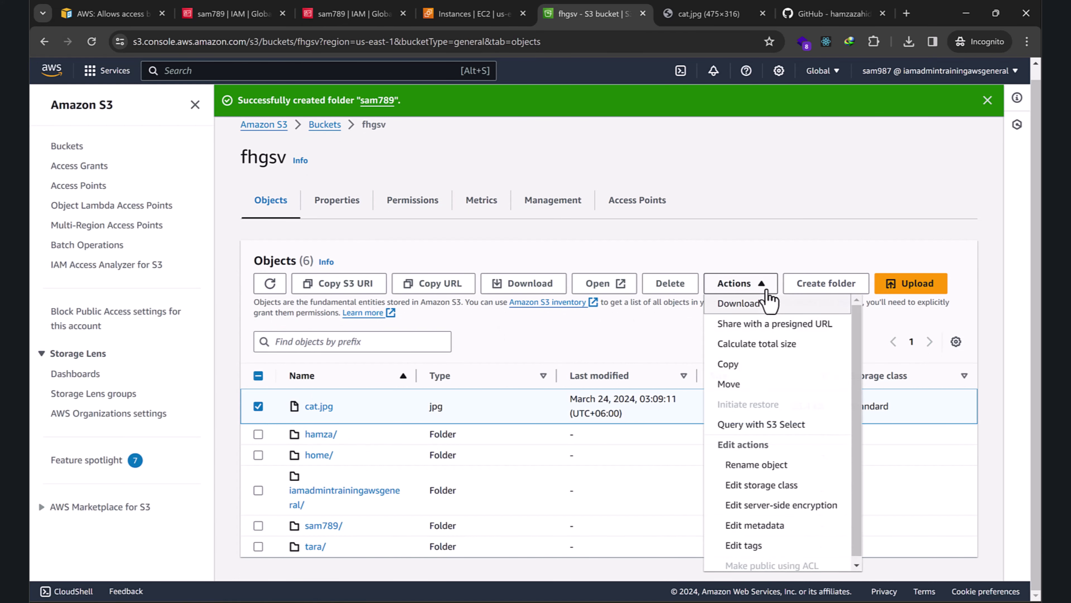
click(759, 391)
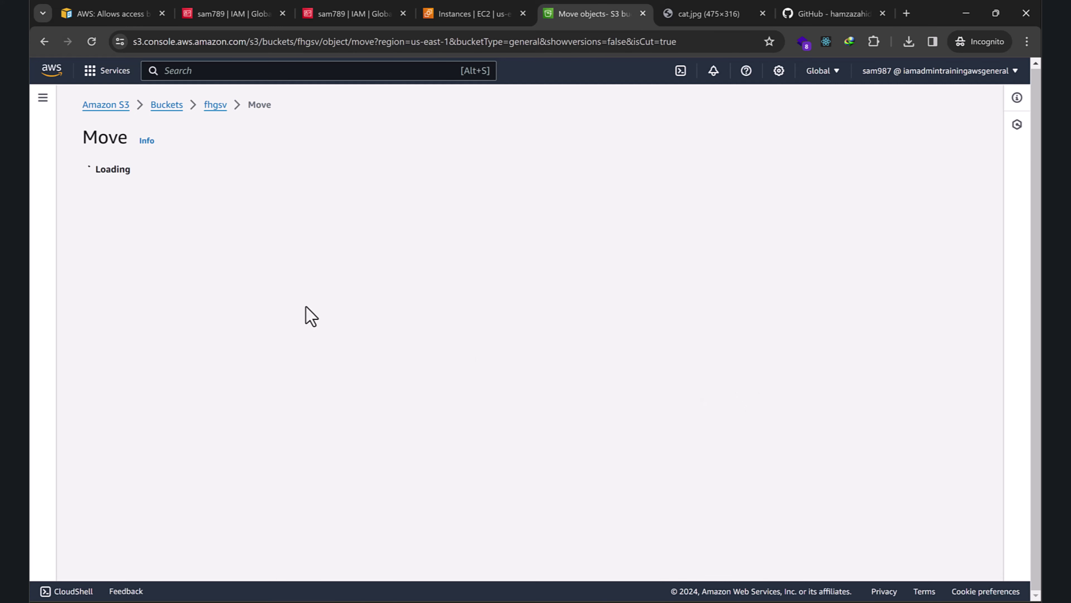
scroll(253, 270, down, 7)
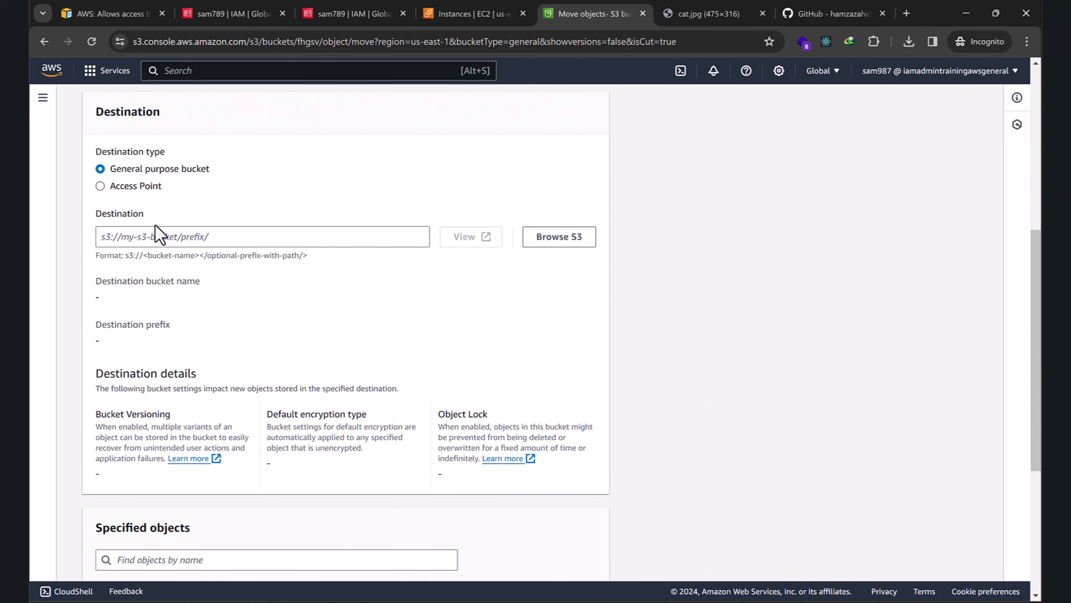
click(169, 236)
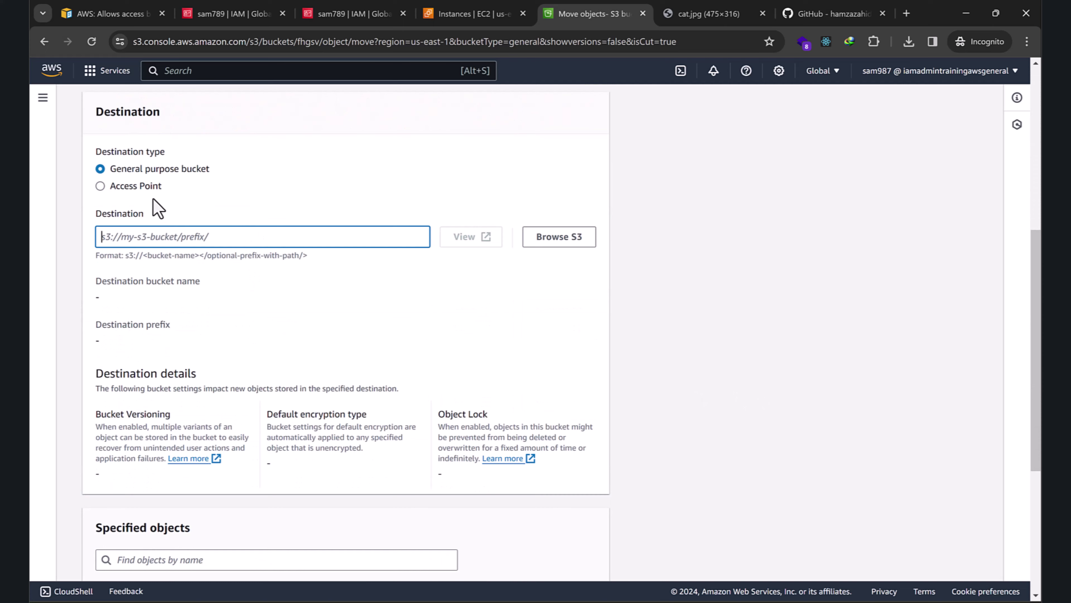
scroll(198, 228, down, 5)
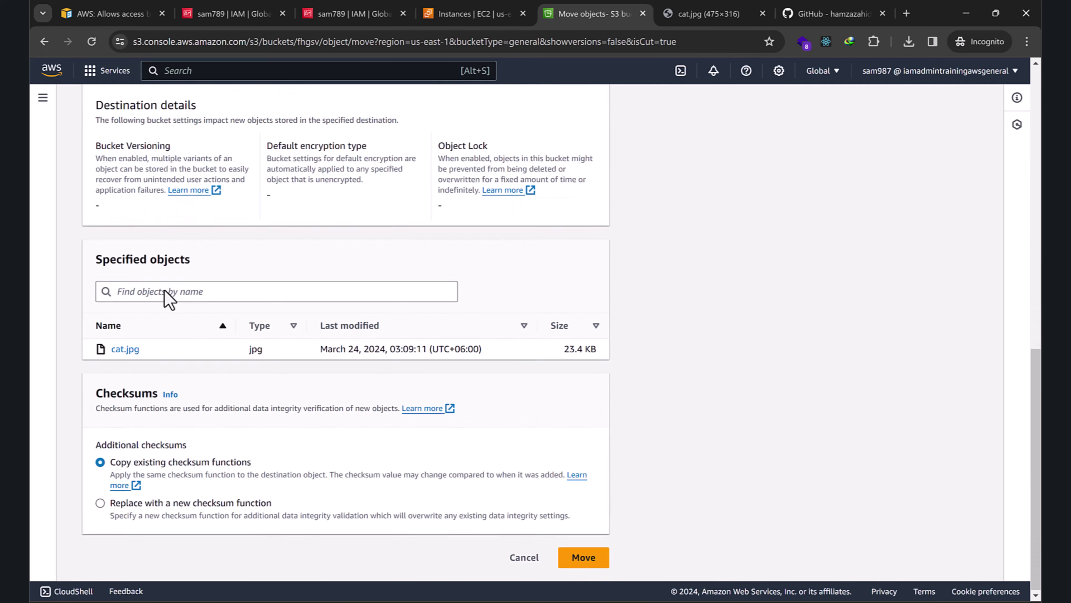
scroll(158, 338, up, 8)
scroll(156, 334, down, 5)
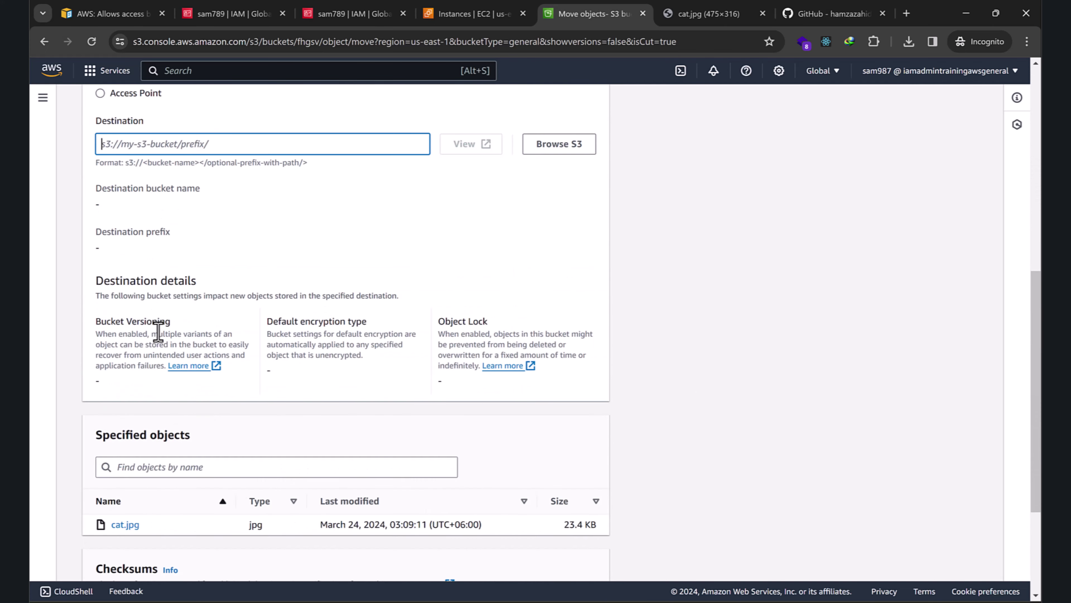
scroll(127, 253, up, 3)
click(132, 269)
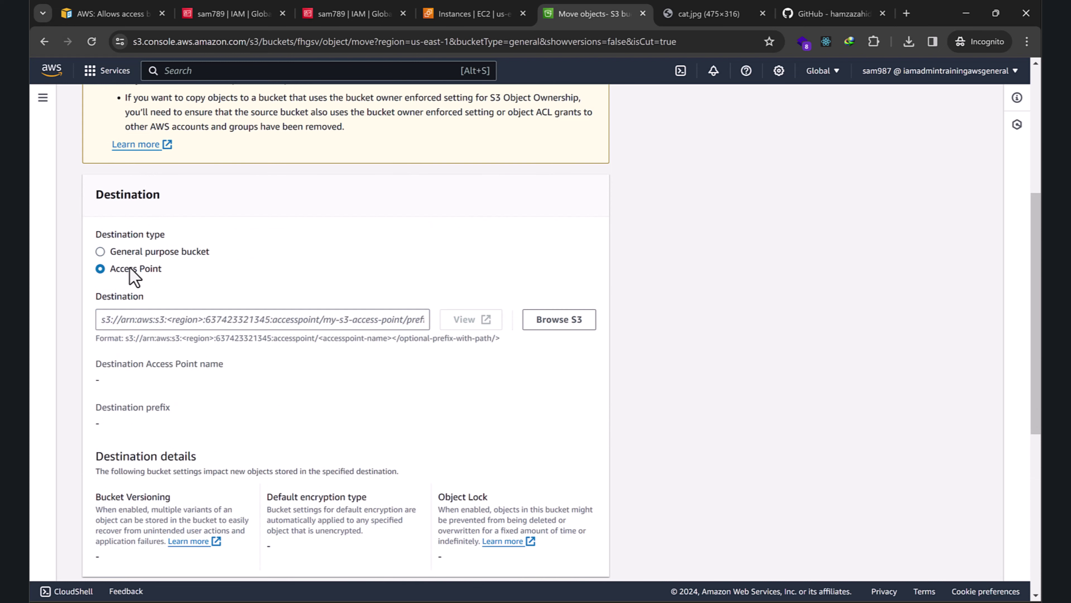
click(132, 253)
click(45, 41)
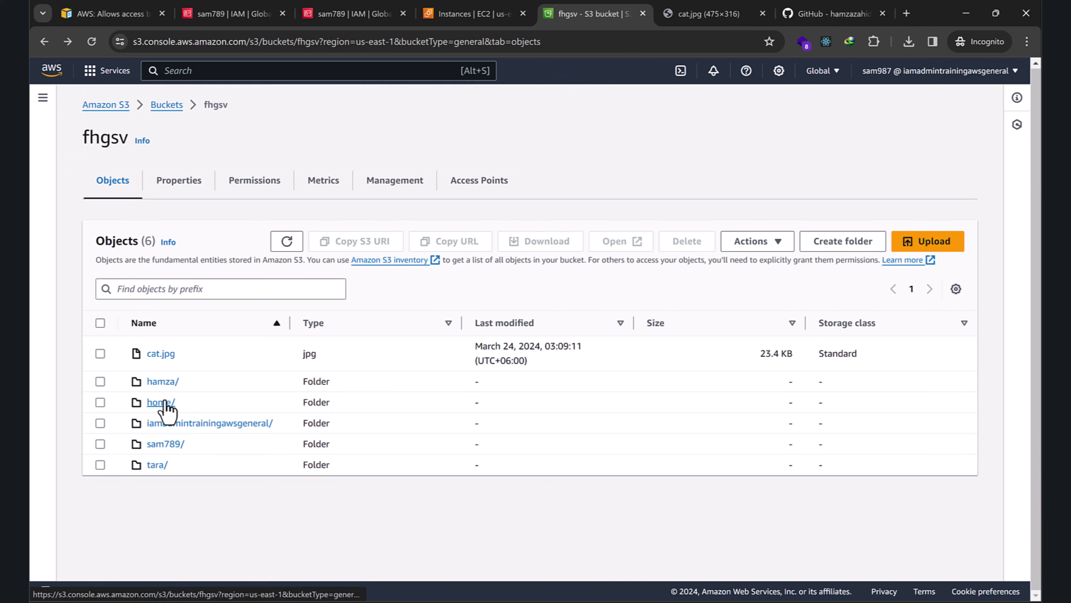
Permanently delete the sam789 folder from the root of the fhgsv bucket and close the deletion status.
click(100, 443)
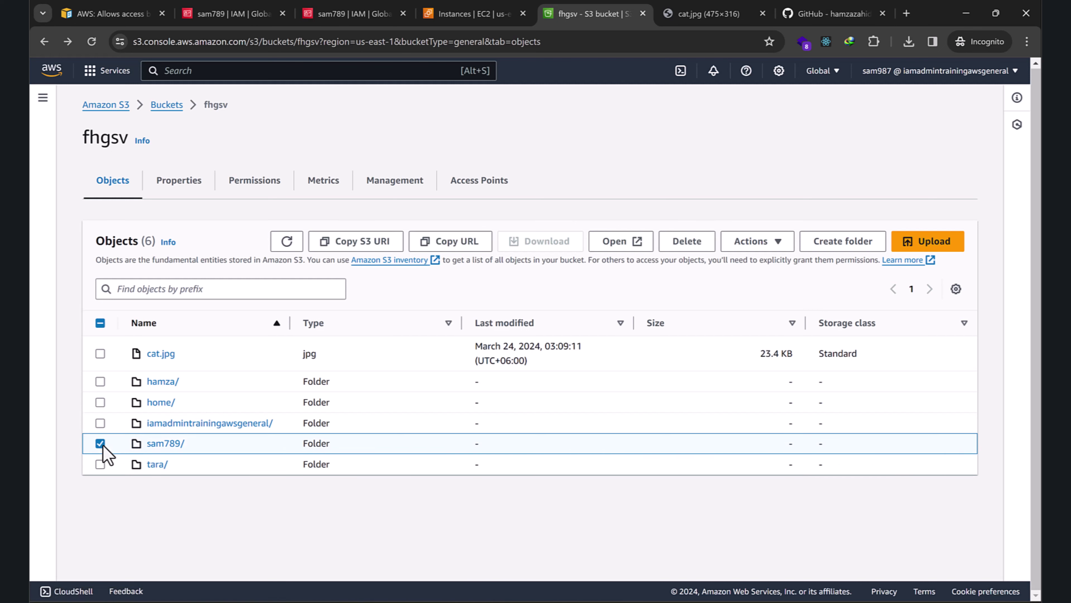
click(684, 243)
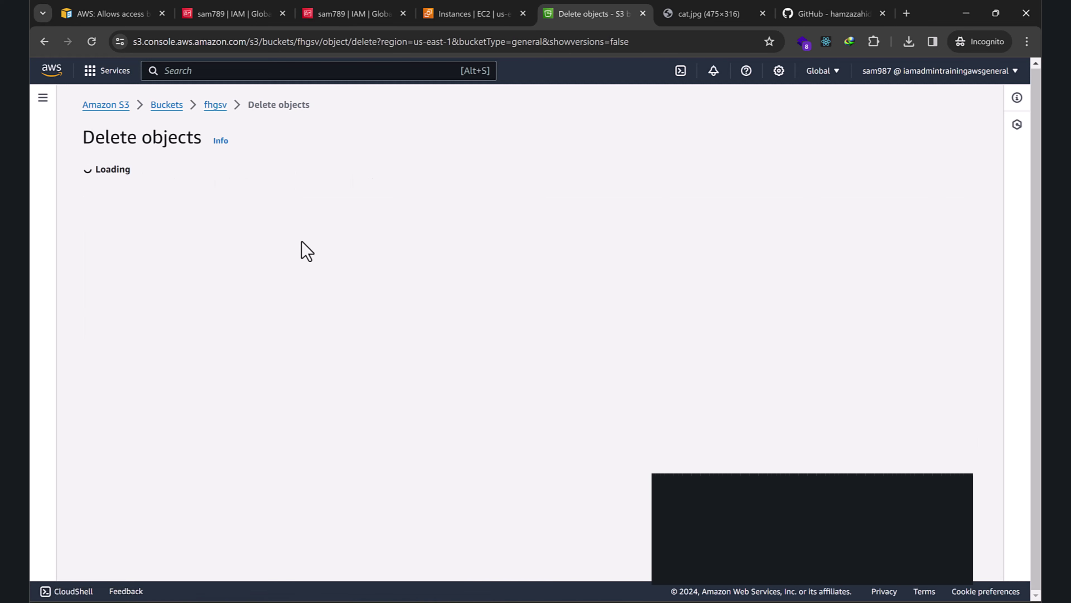
click(175, 492)
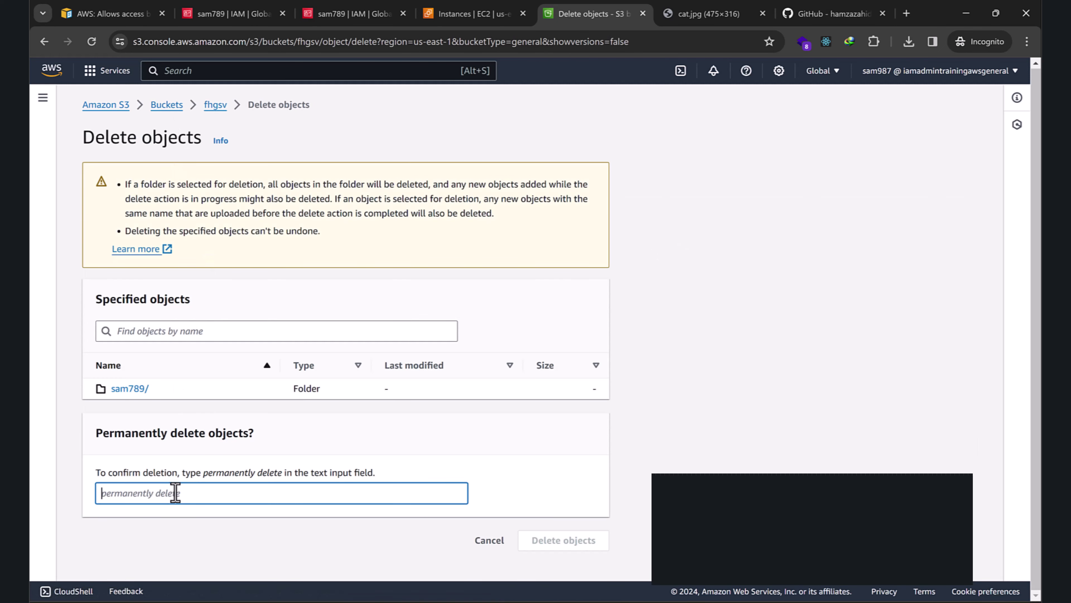
drag(96, 434, 206, 434)
key(ctrl+c)
click(204, 486)
key(ctrl+v)
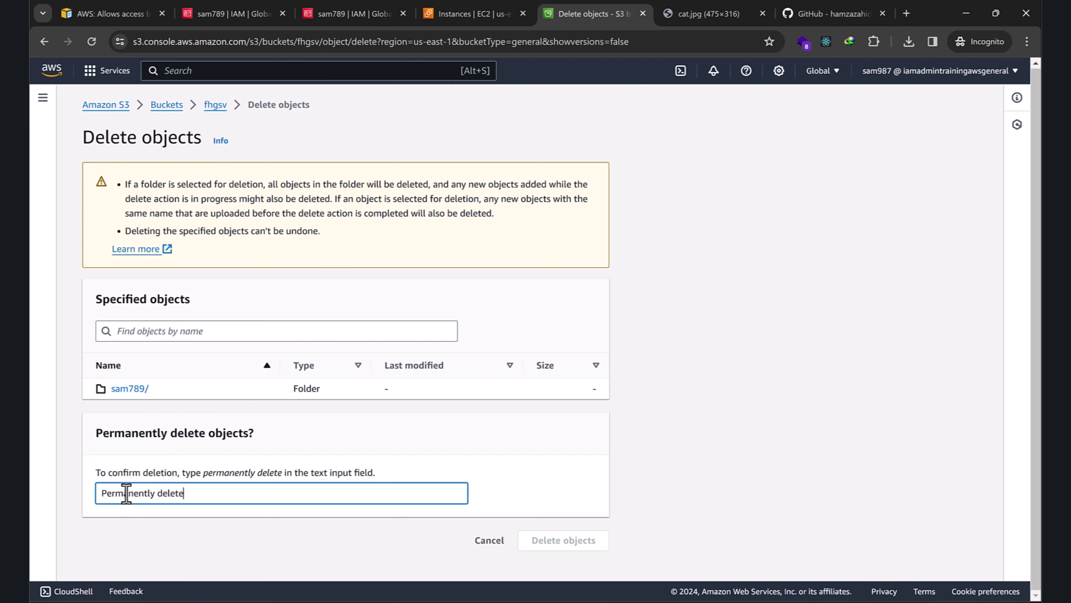
click(106, 493)
key(BackSpace)
text(p)
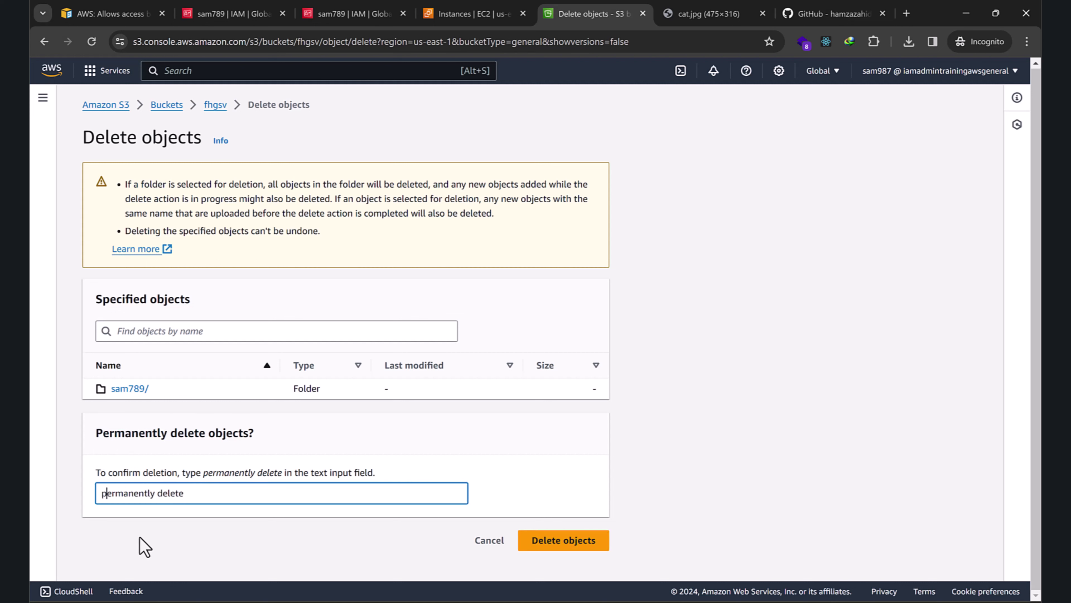
click(548, 541)
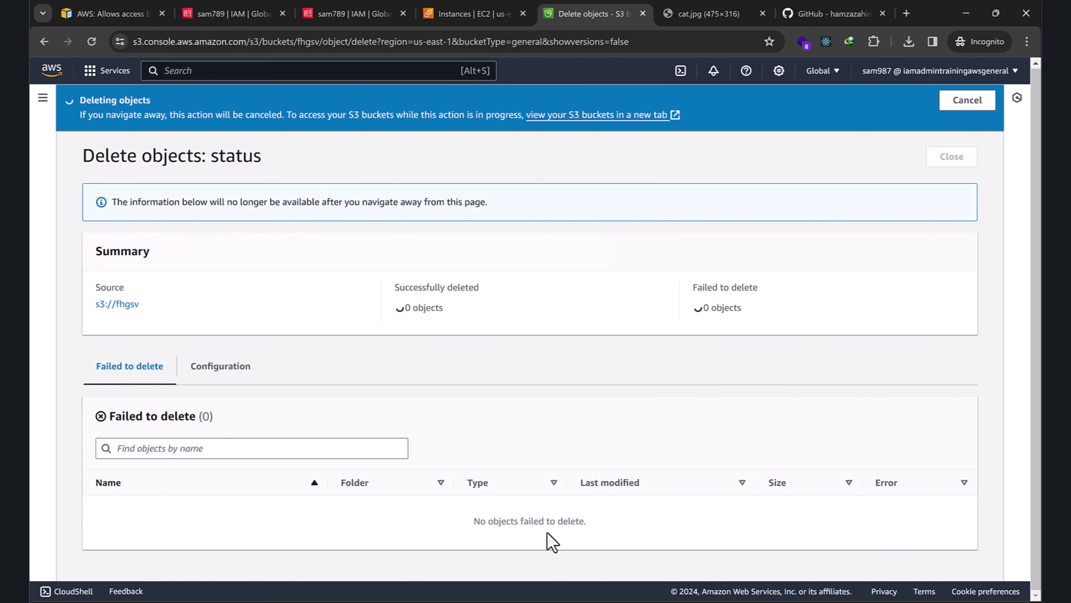
click(954, 157)
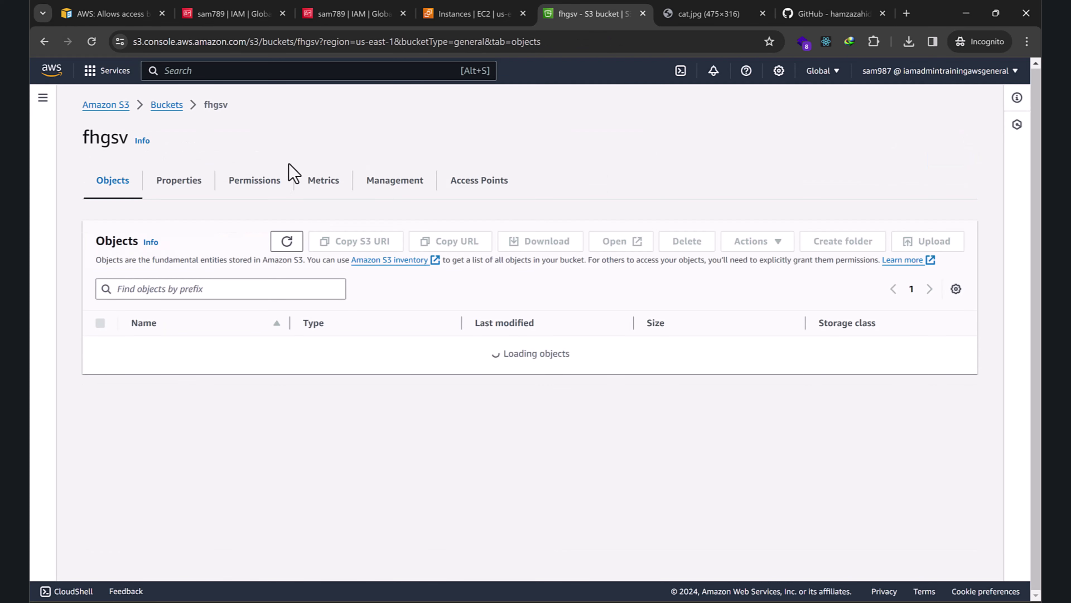
Check the allowed home-folder paths in policy3_homefolders.json in Visual Studio Code, then return to the administrator's S3 bucket list.
click(168, 106)
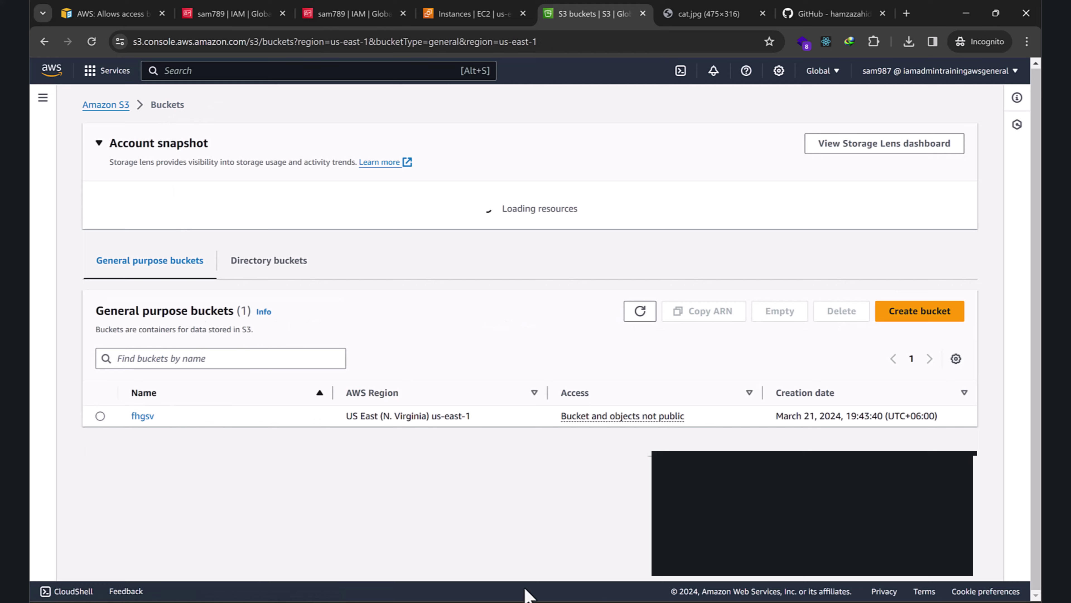
key(alt+Tab)
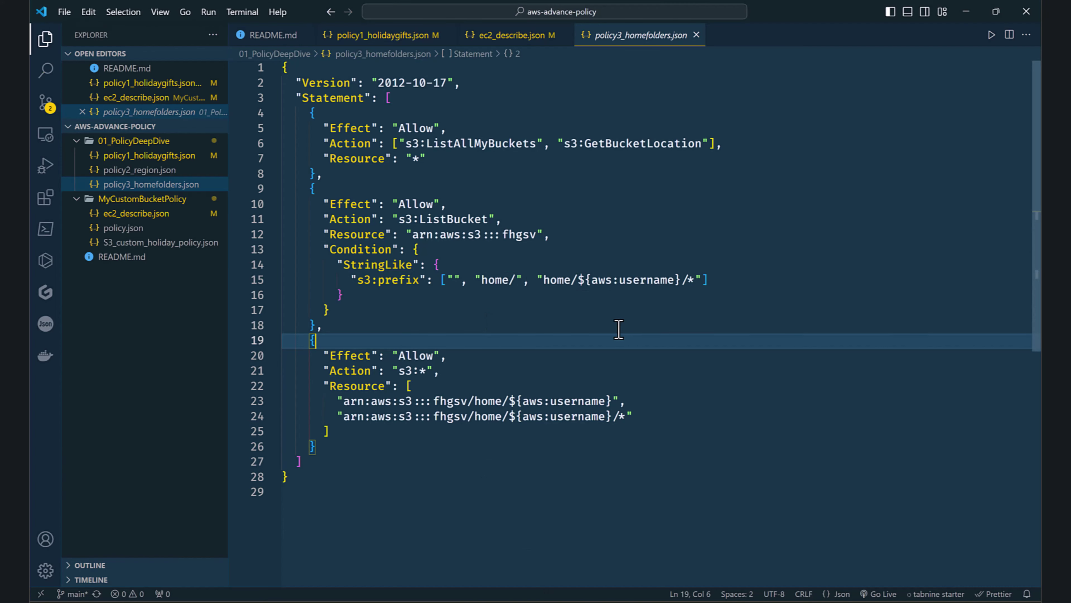
key(alt+Tab)
Create a folder named sam789 inside the fhgsv bucket's home/ folder, without specifying an encryption key.
click(140, 429)
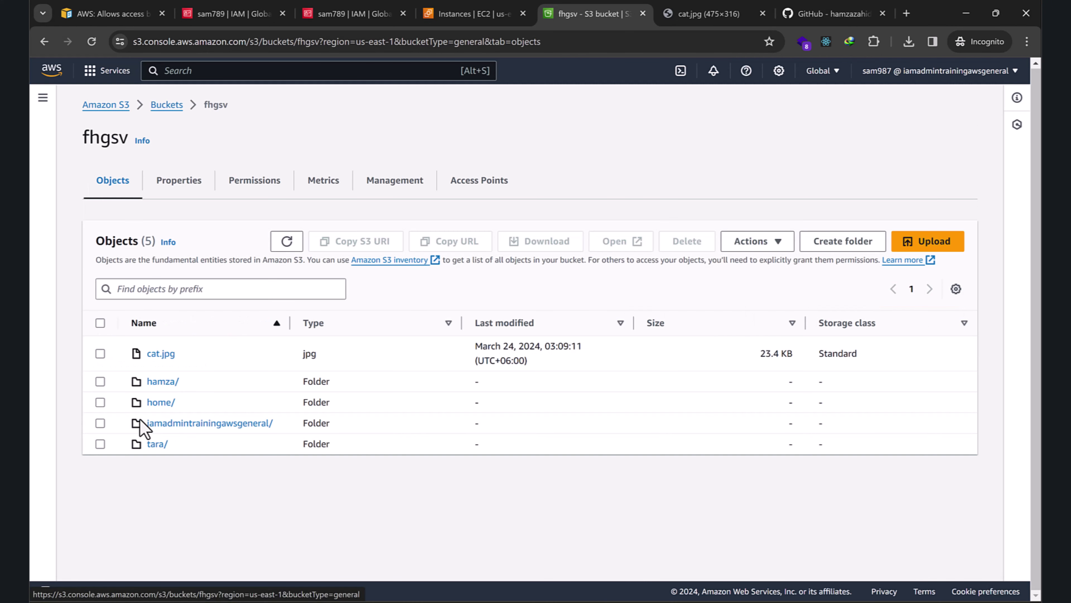
click(161, 401)
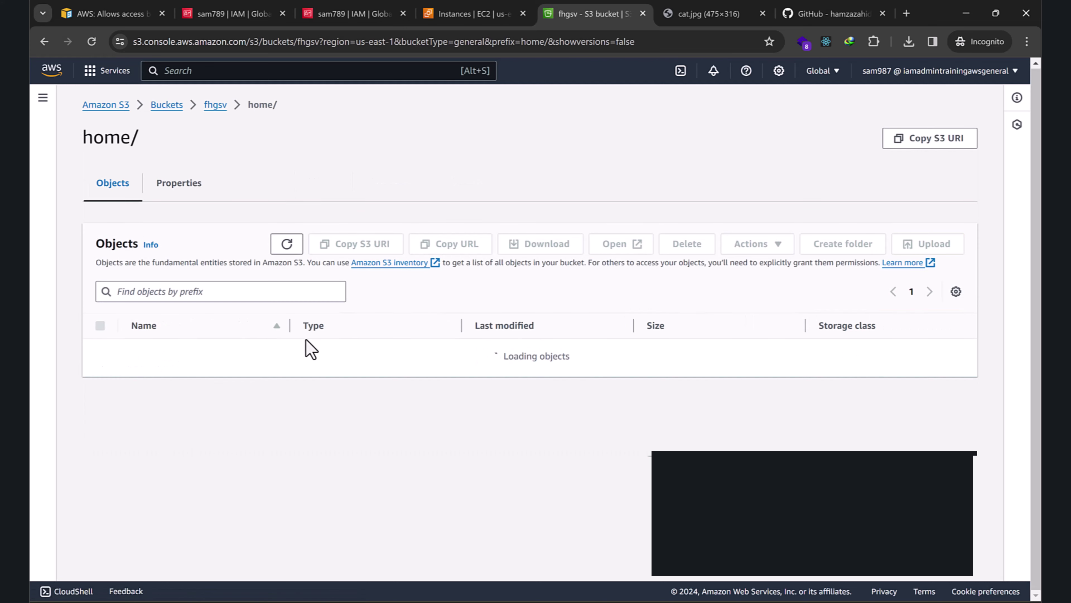
click(863, 247)
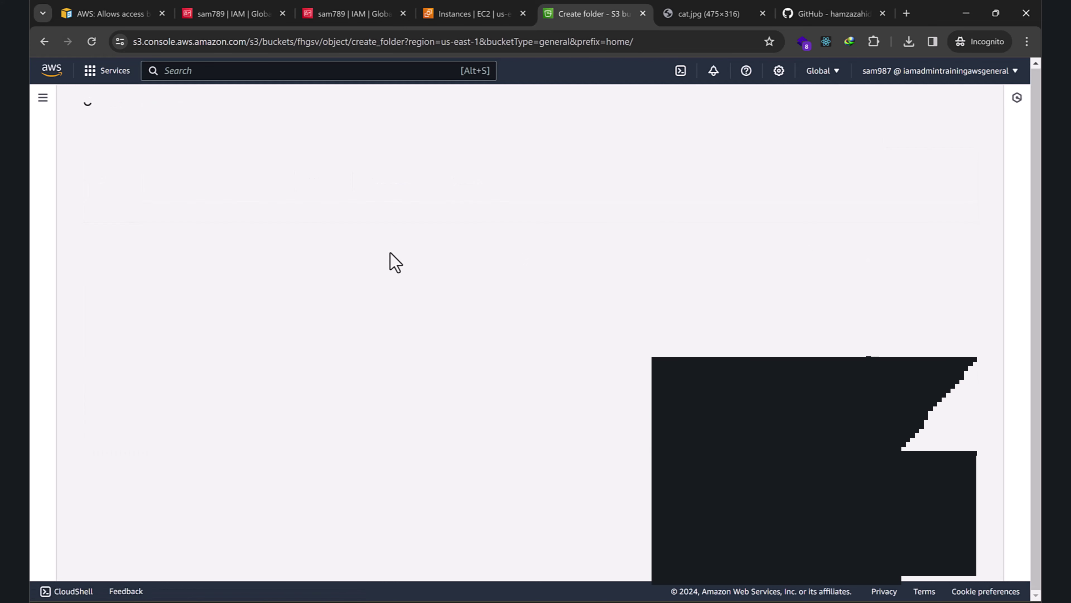
text(sam789)
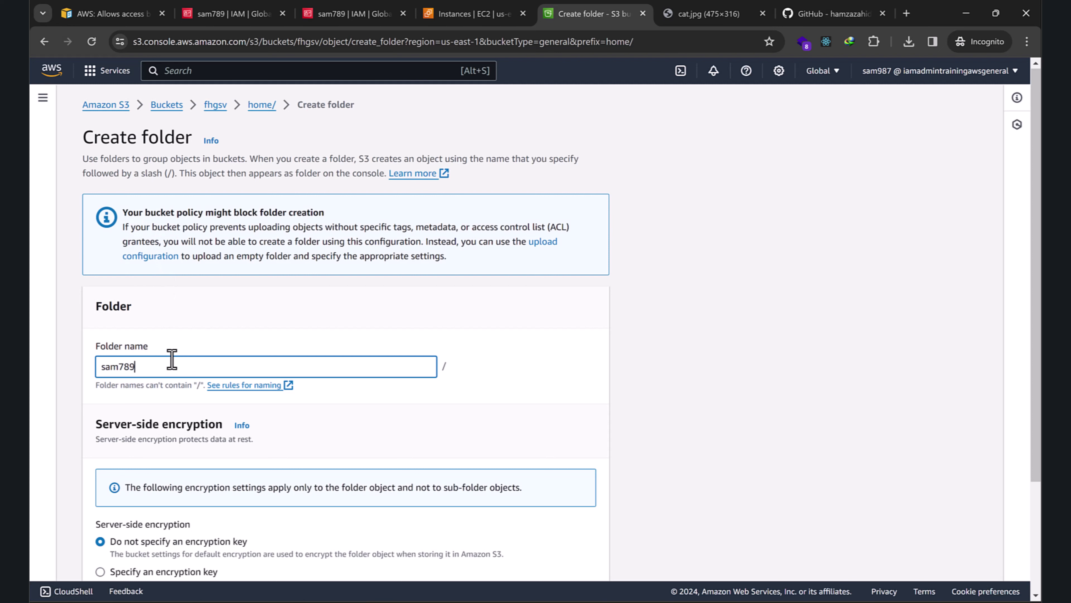
scroll(173, 363, down, 3)
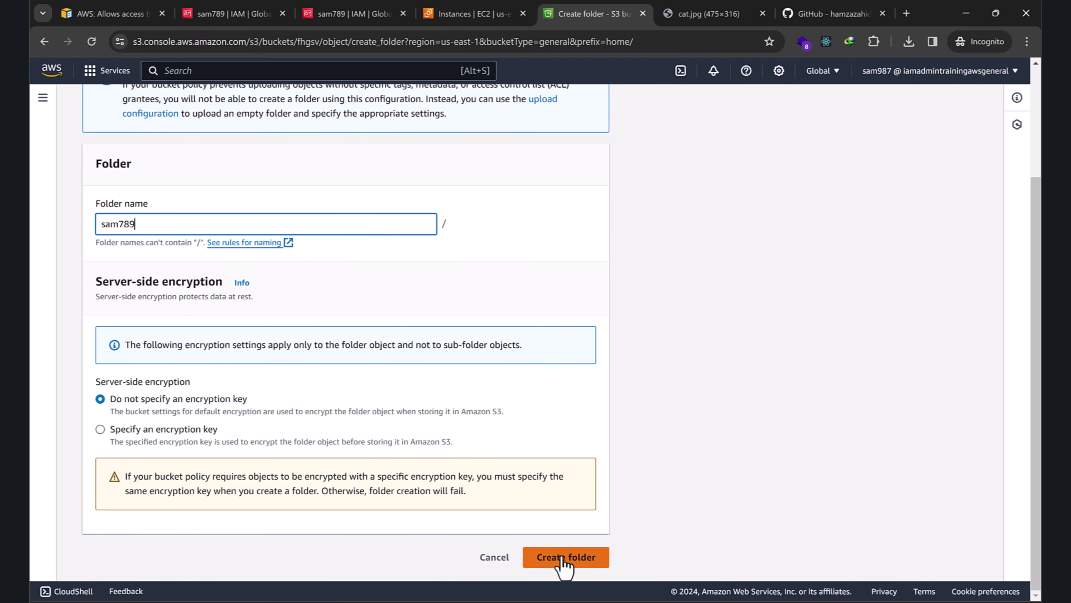
click(565, 557)
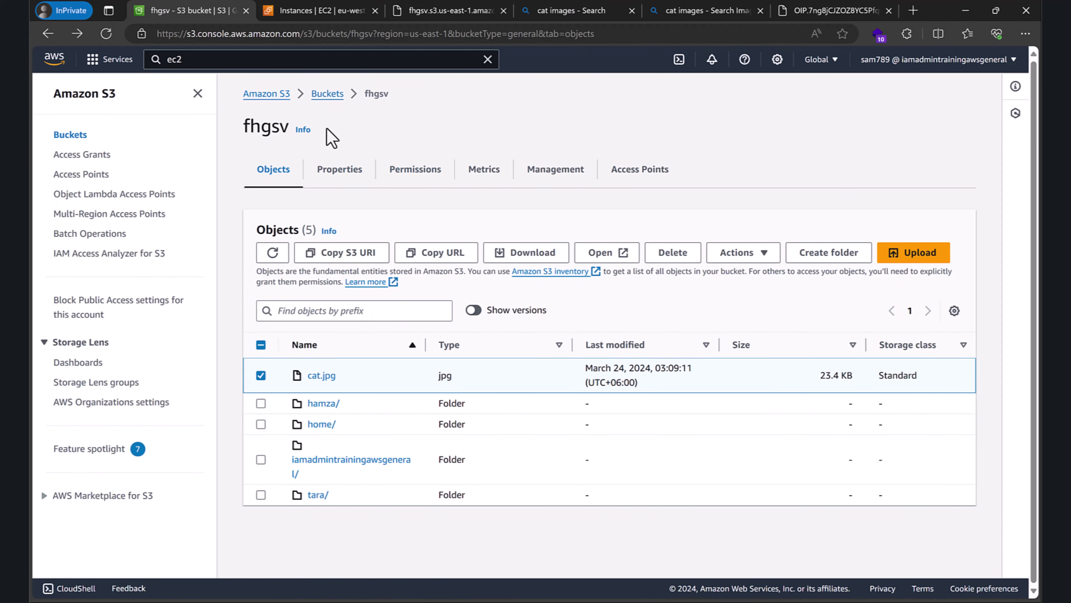
In the test user's browser session, reopen the fhgsv bucket and test access to the folder directly below cat.jpg.
click(330, 96)
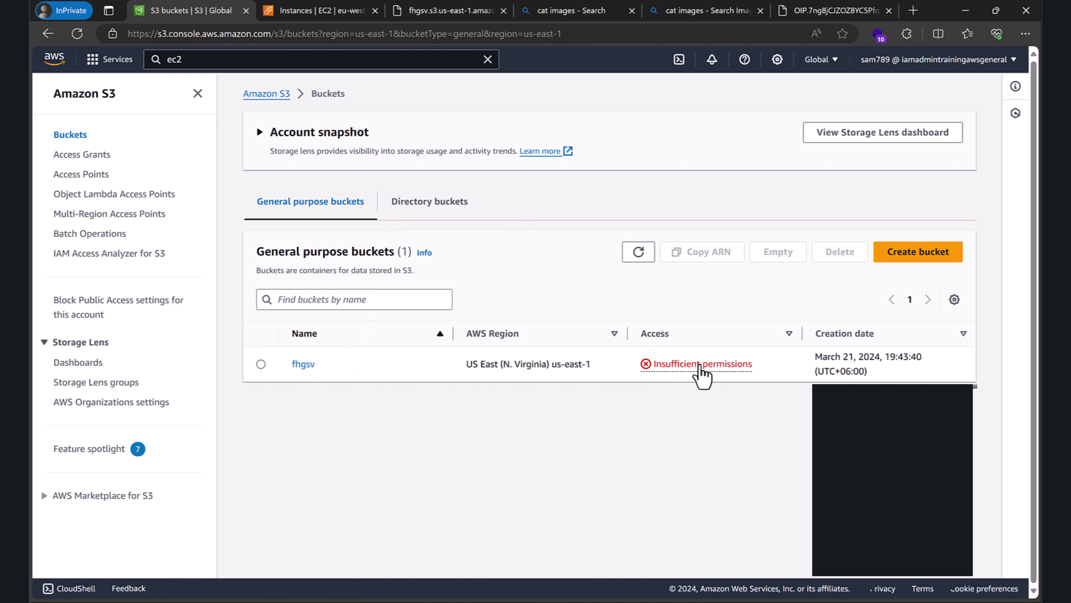
click(304, 365)
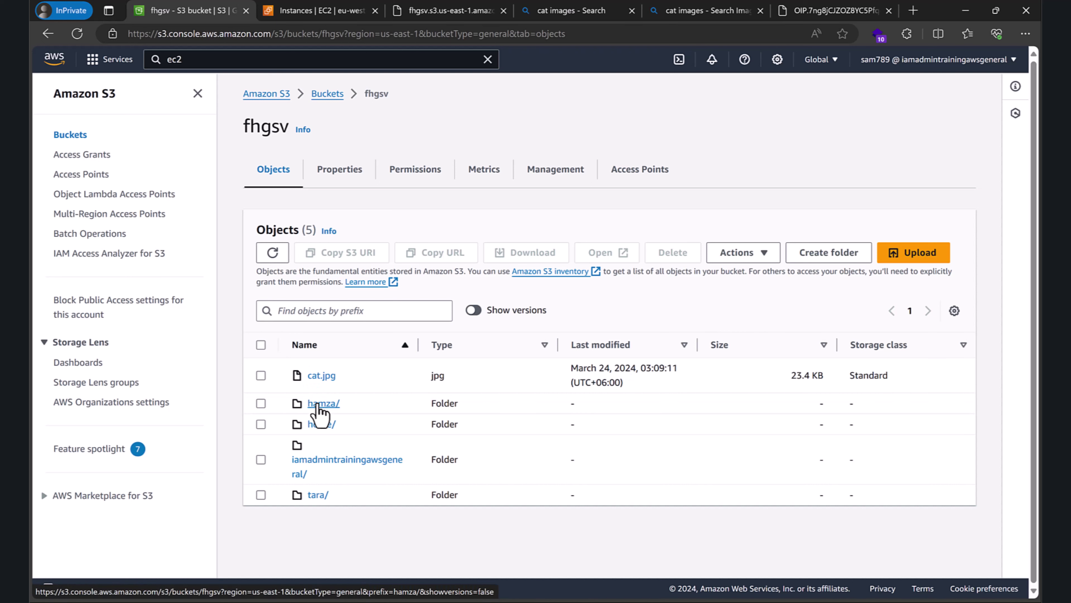
click(319, 406)
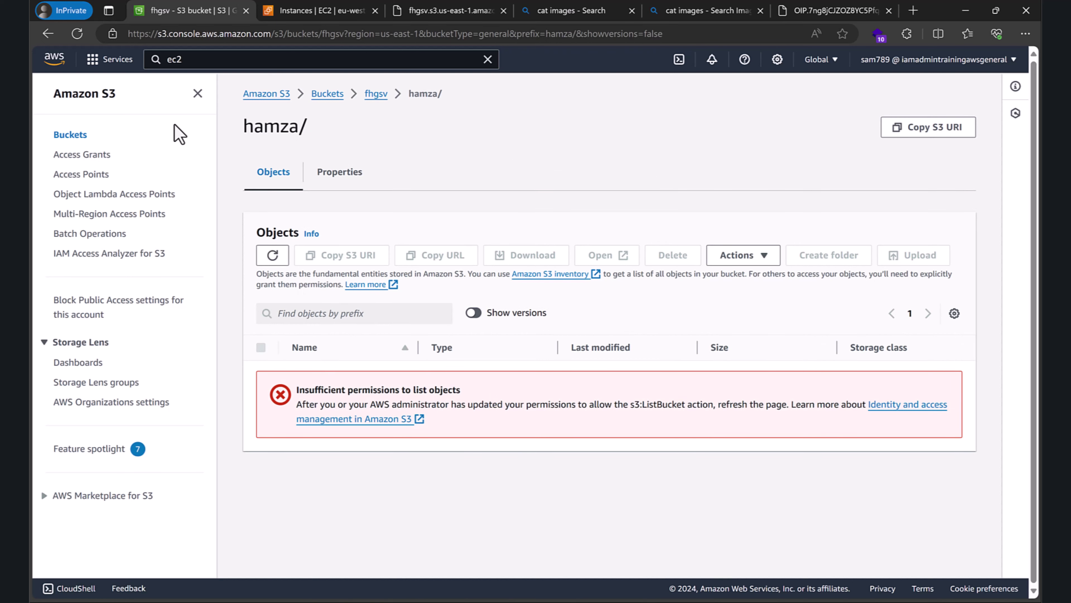
Return to the fhgsv bucket root, then examine the empty and "home/" entries of the s3:prefix condition in policy3_homefolders.json in Visual Studio Code.
click(54, 35)
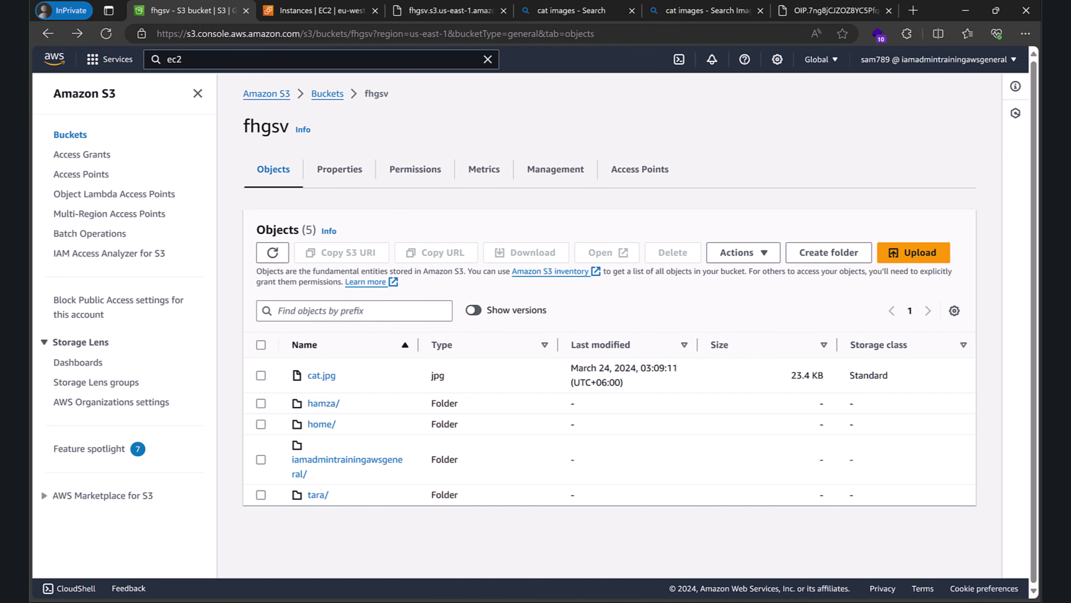
key(alt+Tab)
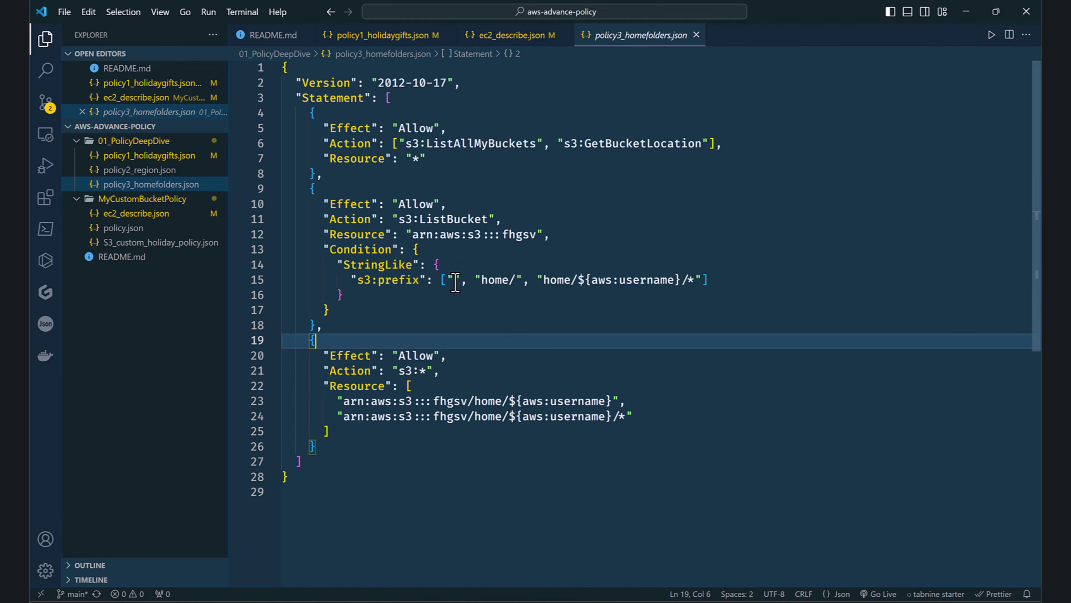
click(455, 282)
key(shift+Right)
key(shift+Right)
key(Right)
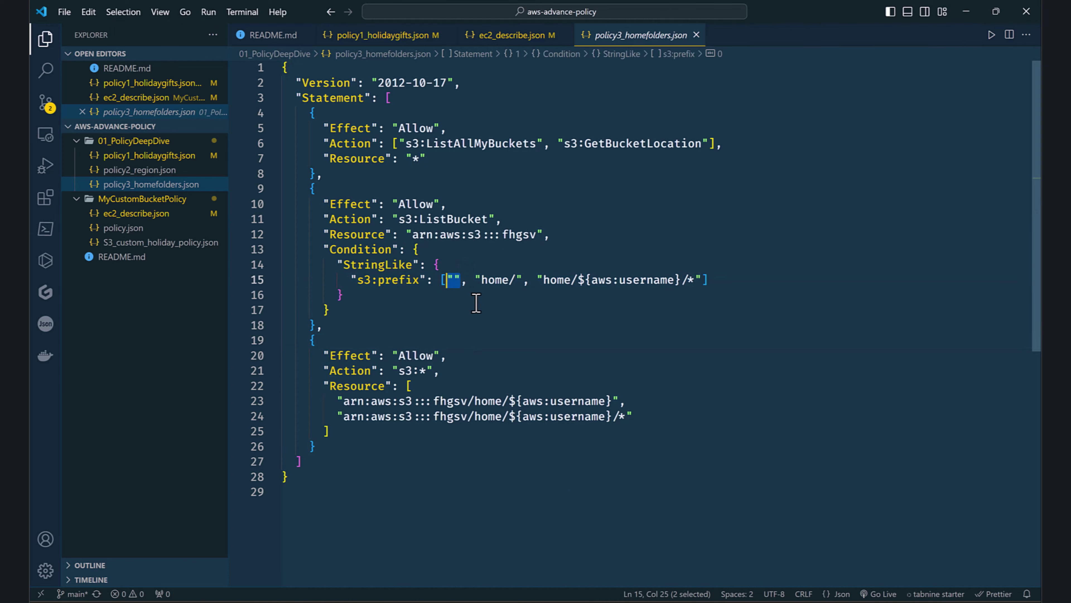
click(482, 294)
click(478, 283)
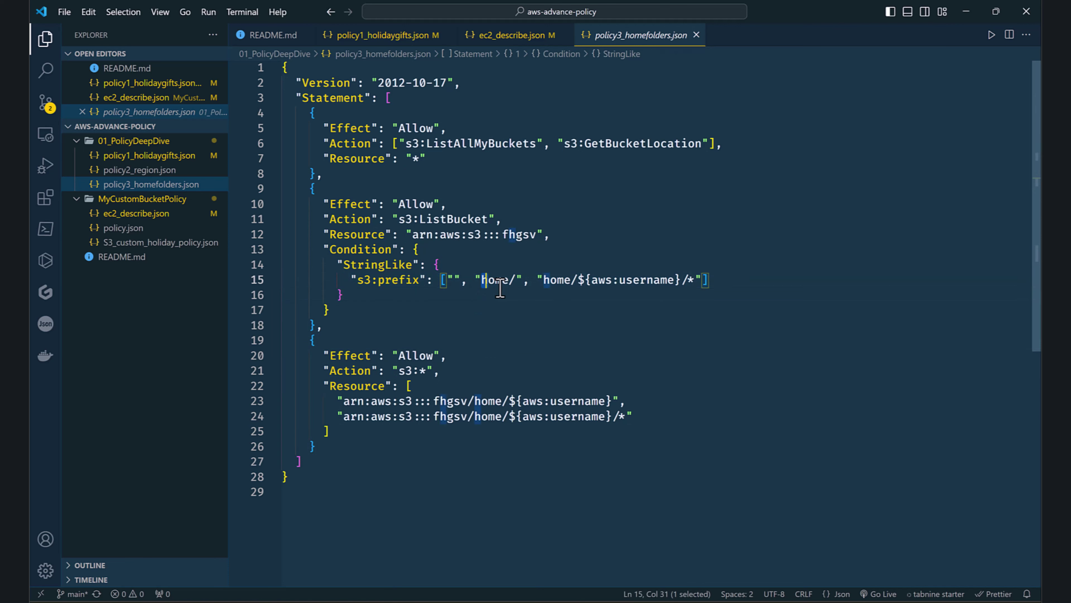
click(518, 282)
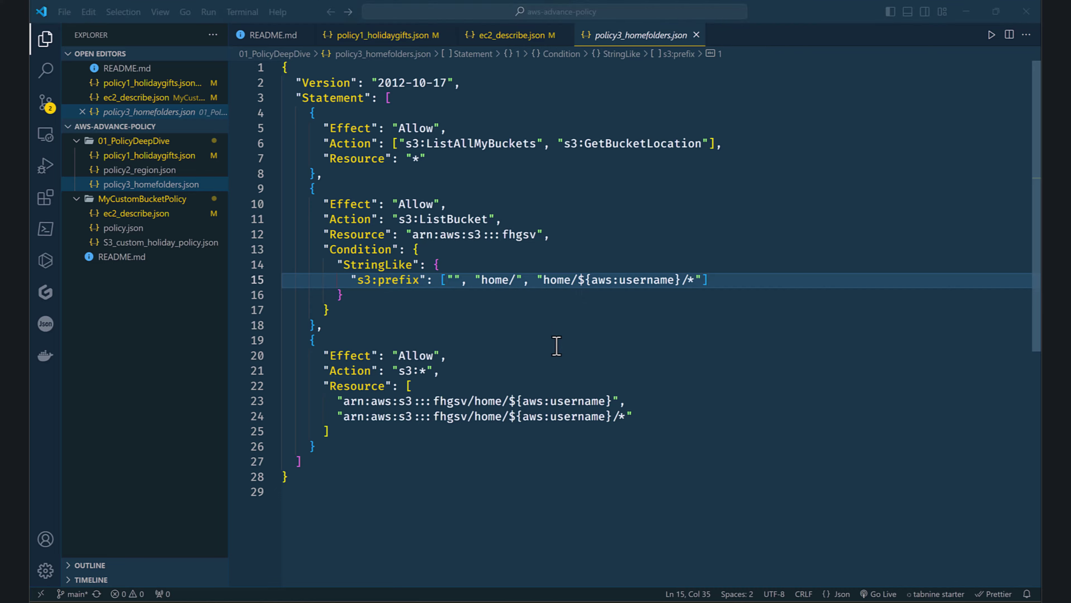
In the test user's browser session, open the home/ folder and compare its listing with the "home/" prefix in the policy file.
key(alt+Tab)
click(319, 425)
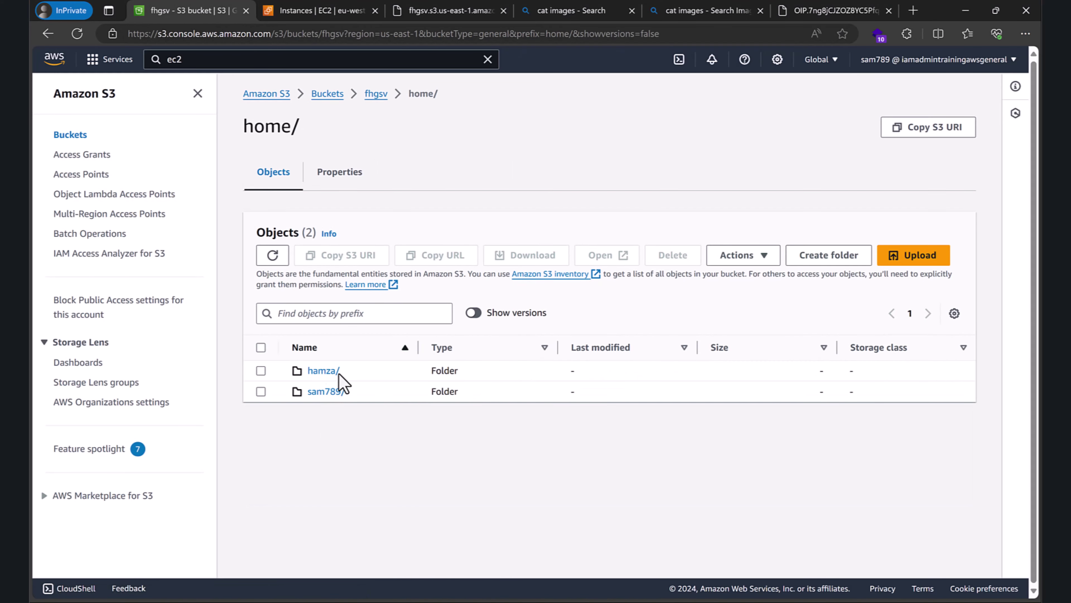
key(alt+Tab)
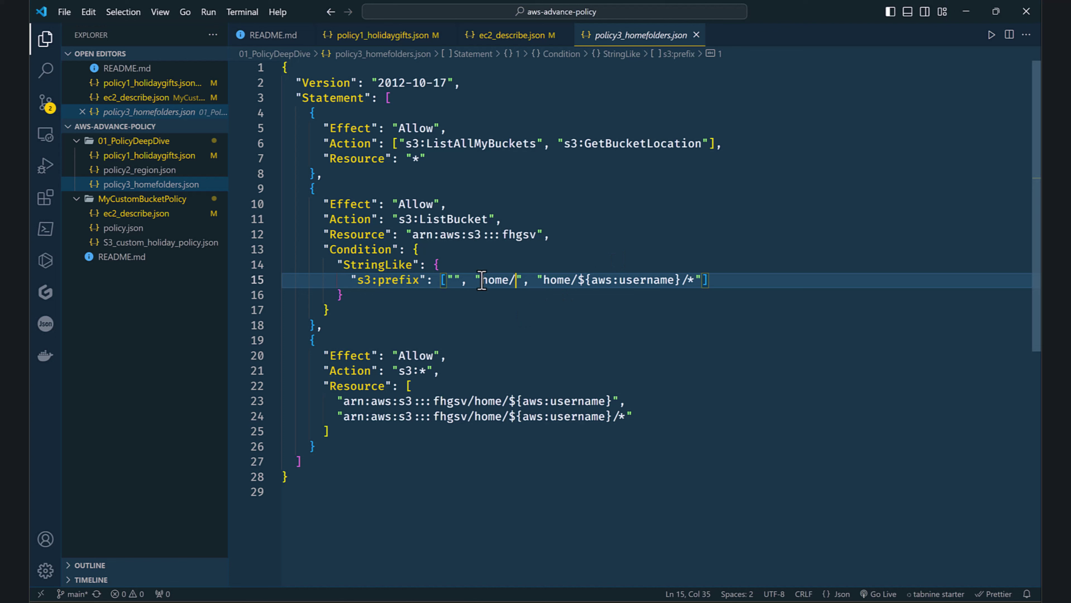
drag(482, 280, 518, 281)
click(518, 280)
key(alt+Tab)
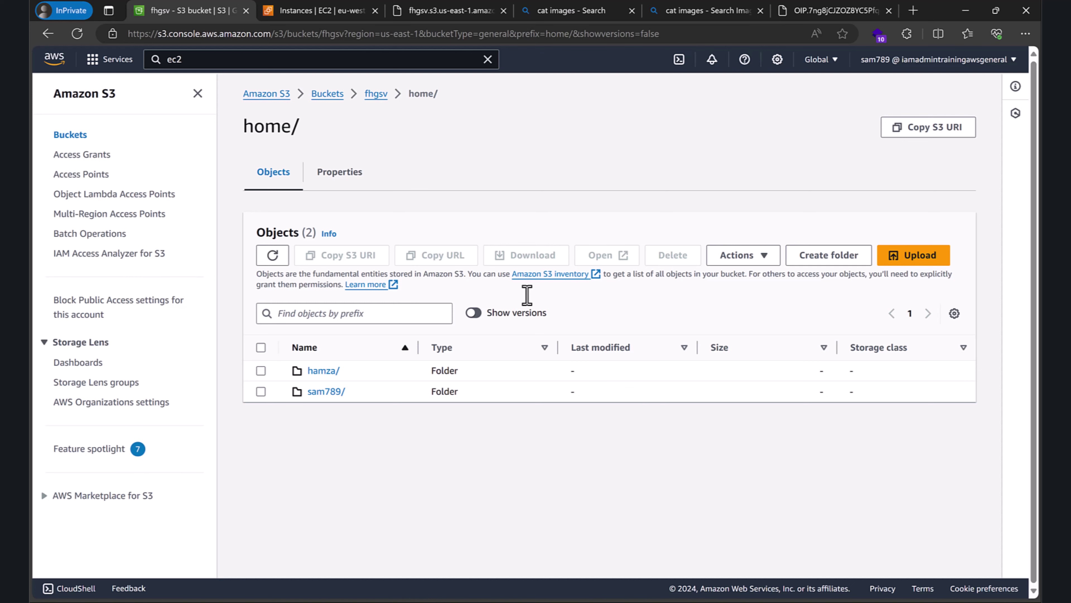
key(alt+Tab)
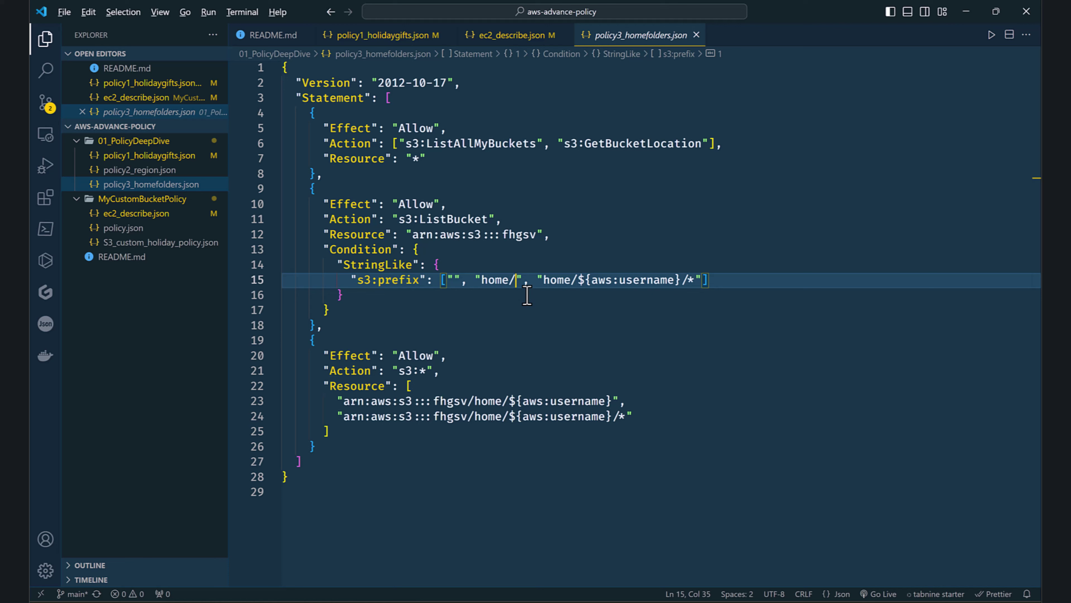
key(alt+Tab)
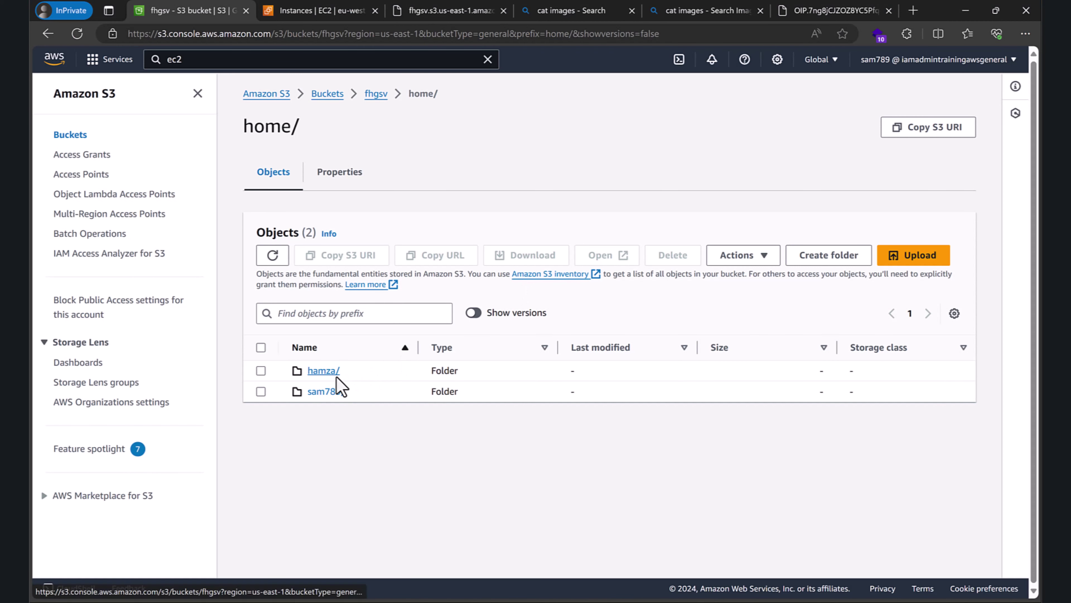
key(alt+Tab)
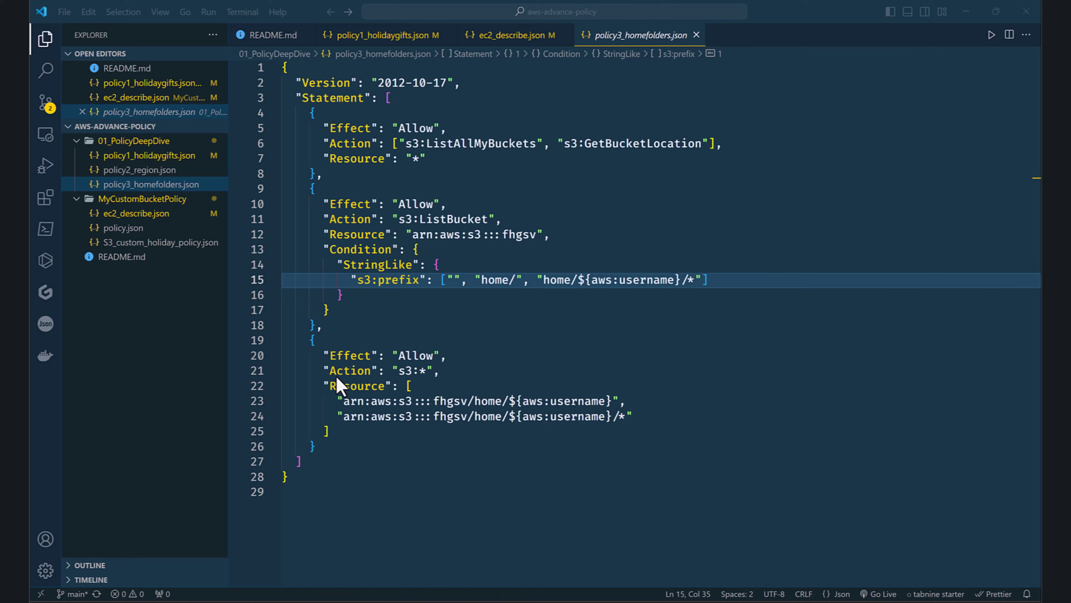
key(alt+Tab)
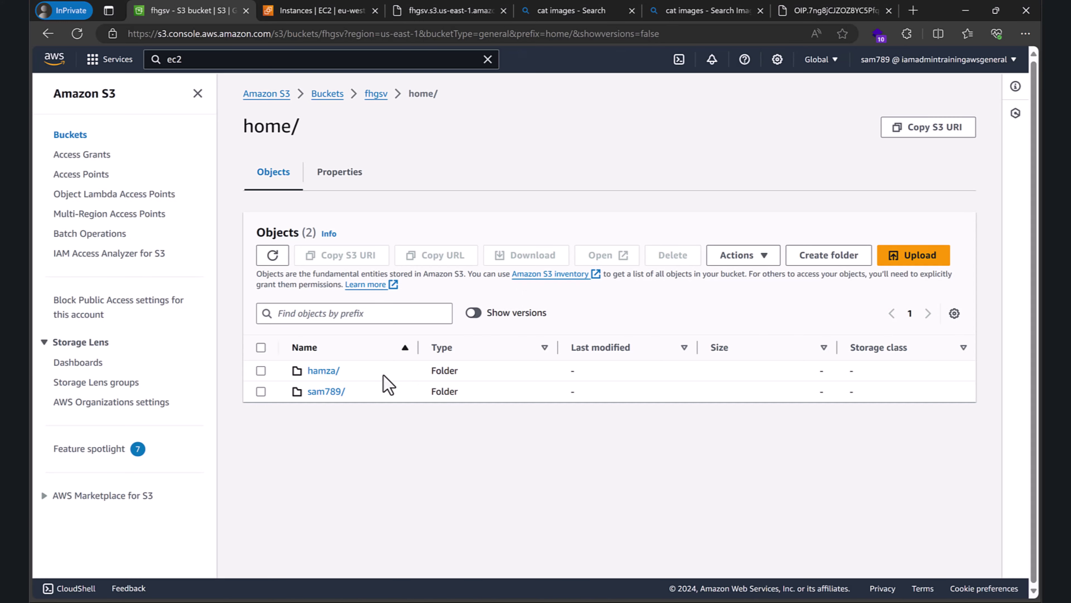
key(alt+Tab)
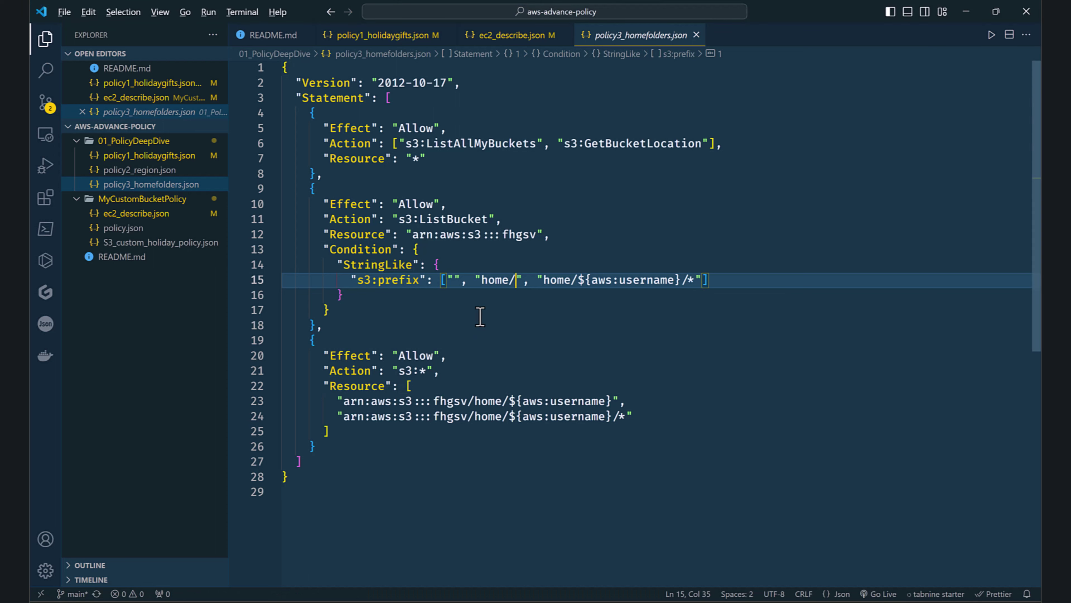
key(alt+Tab)
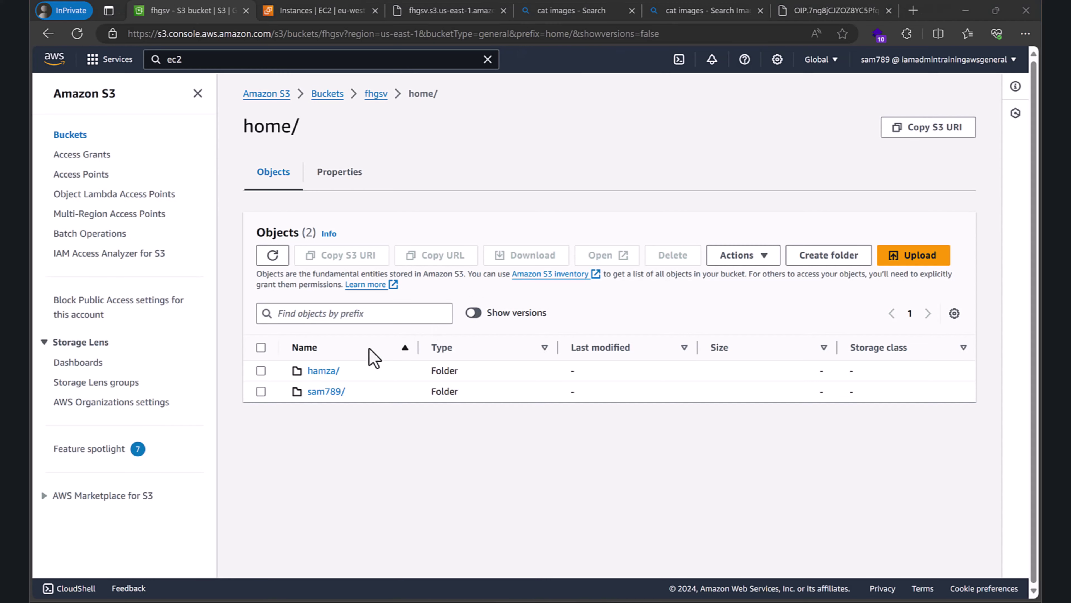
Test the test user's access to the folder above sam789/ inside home/ and to iamadmintrainingawsgeneral/ at the bucket root.
click(326, 372)
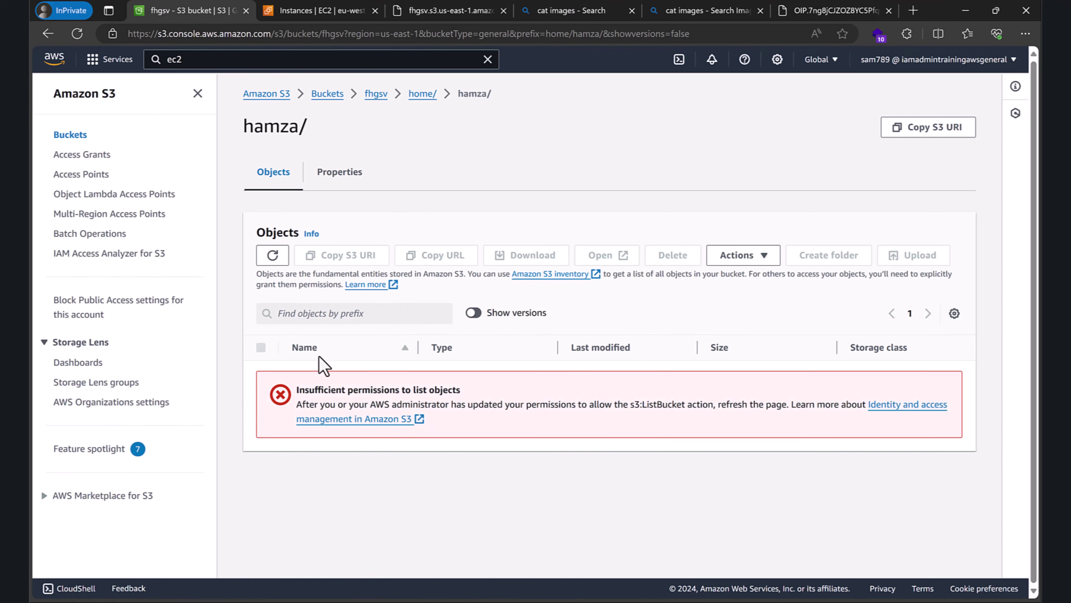
click(42, 31)
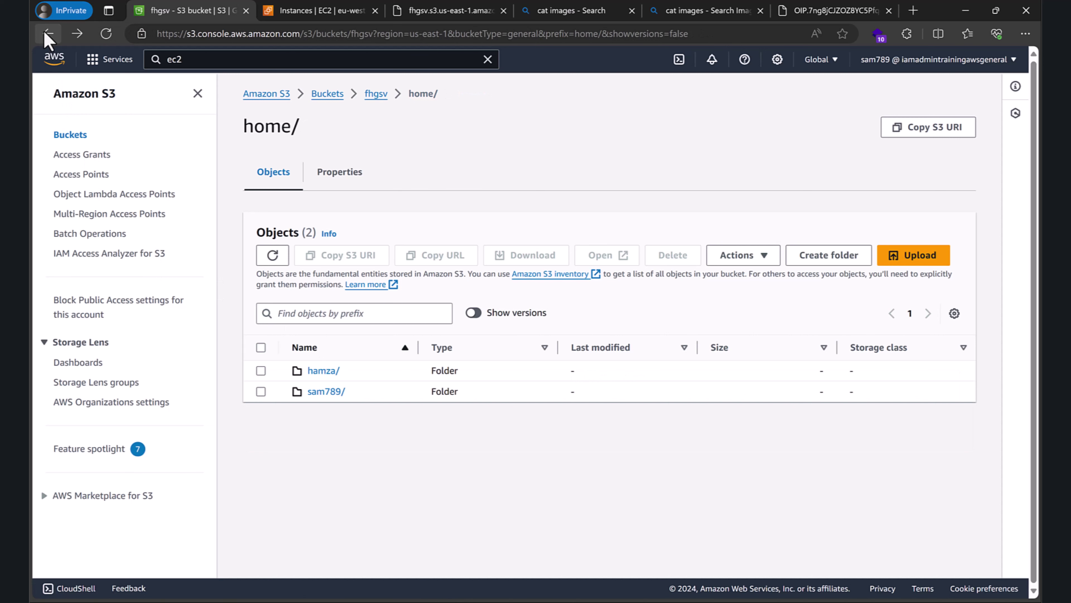
click(46, 34)
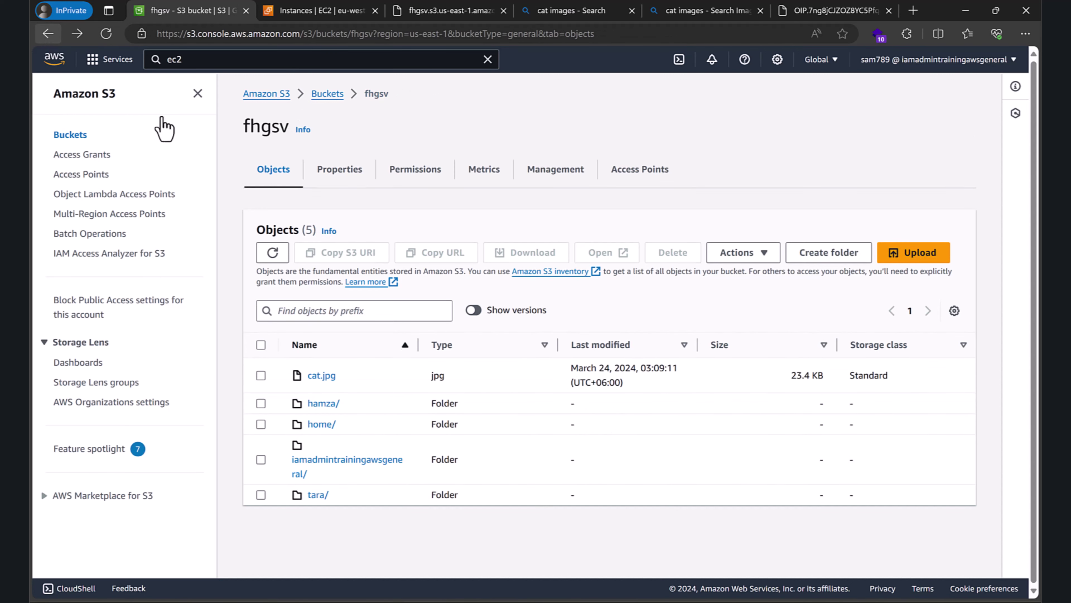
click(316, 425)
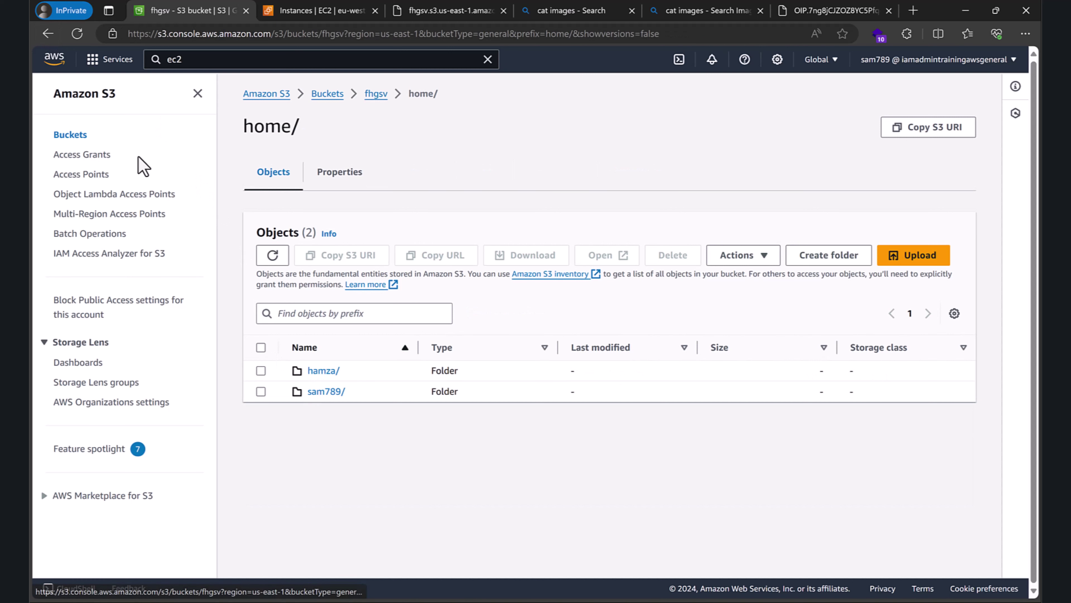
click(46, 35)
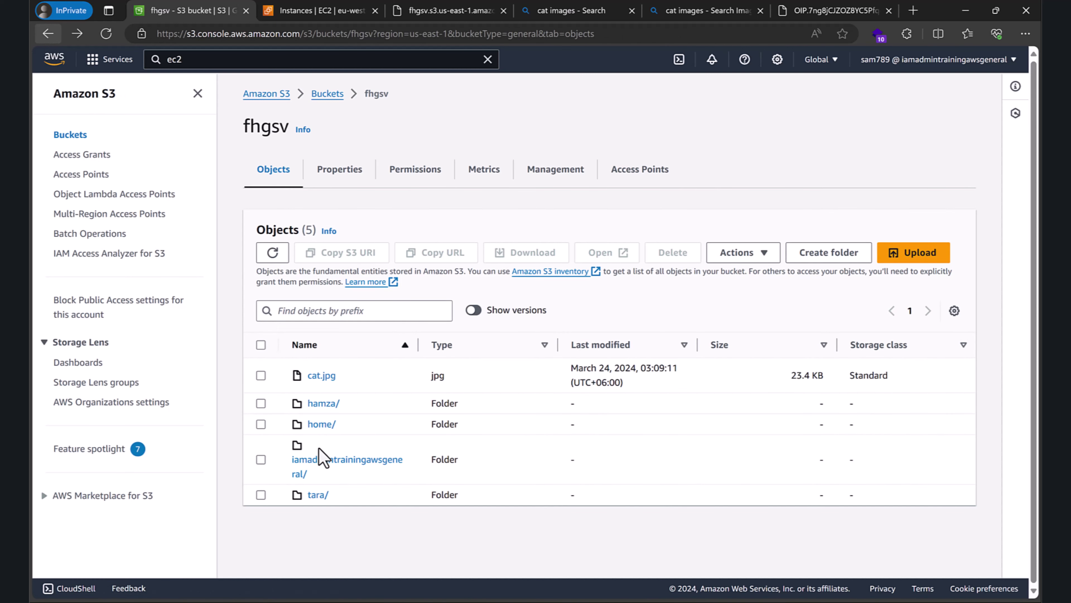
click(327, 461)
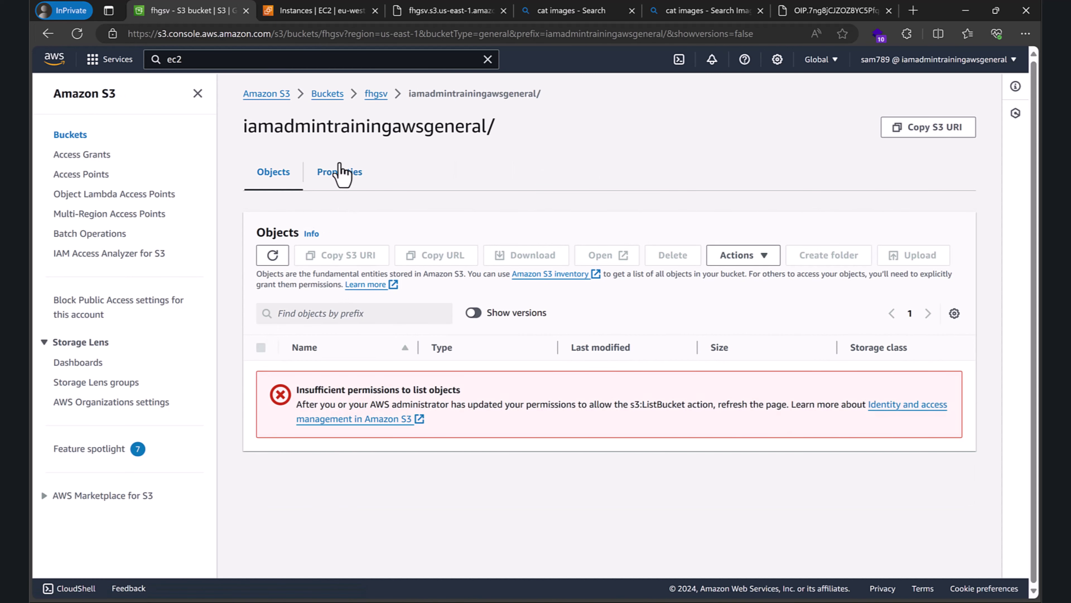
In the administrator's browser session, view the contents of iamadmintrainingawsgeneral/ and of the first folder inside home/ in the fhgsv bucket.
key(alt+Tab)
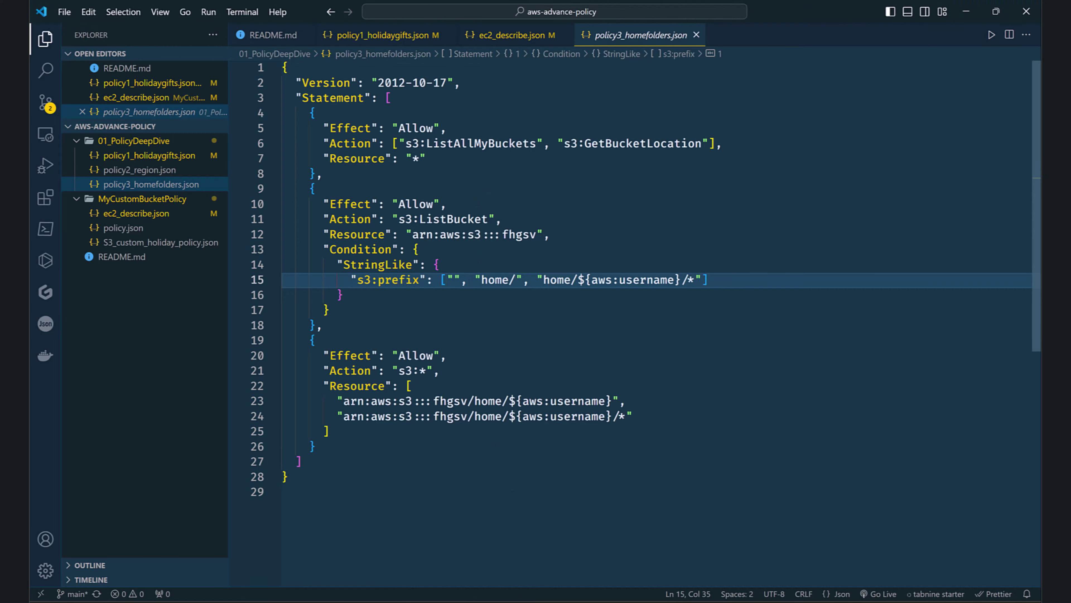
key(alt+Tab)
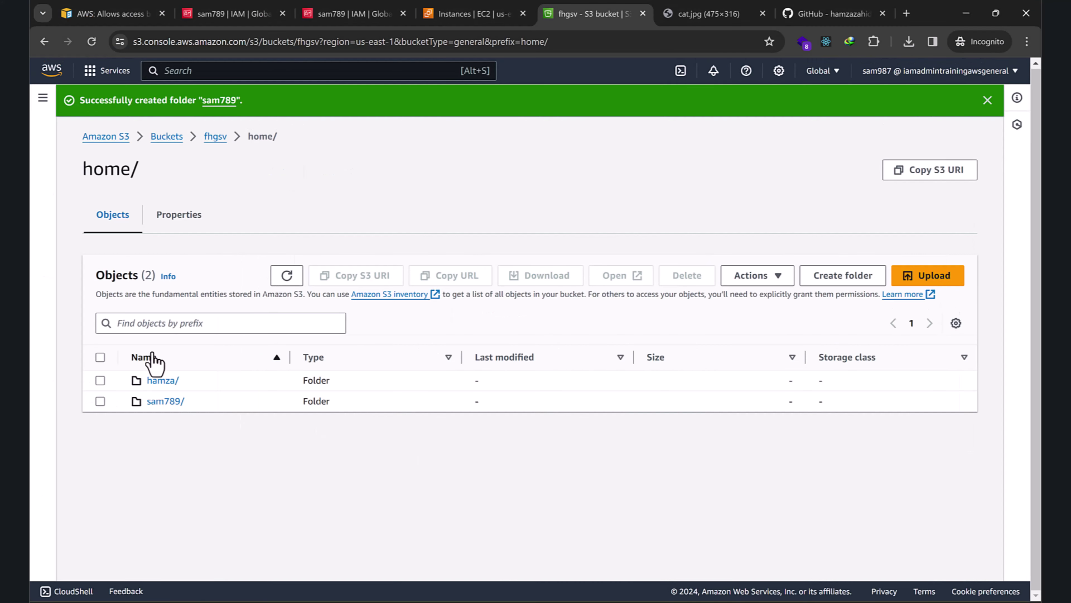
click(210, 137)
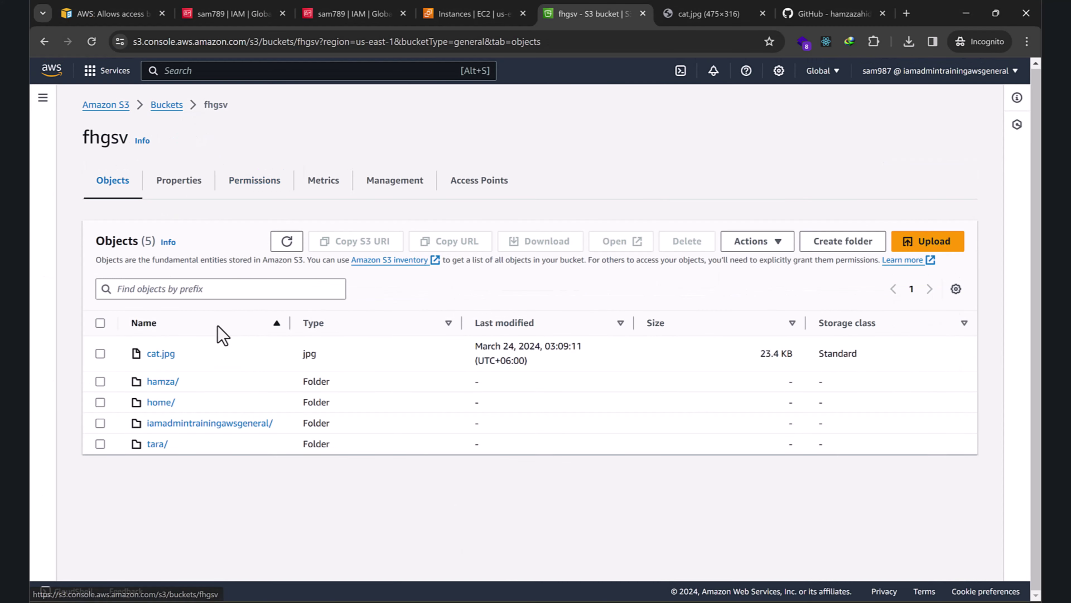
click(200, 422)
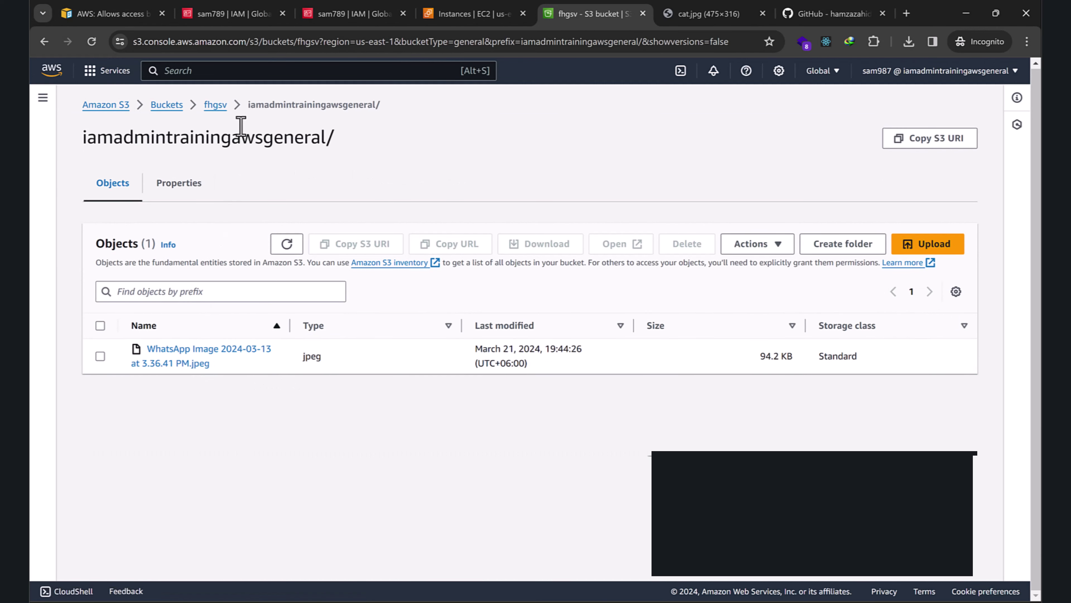
click(218, 106)
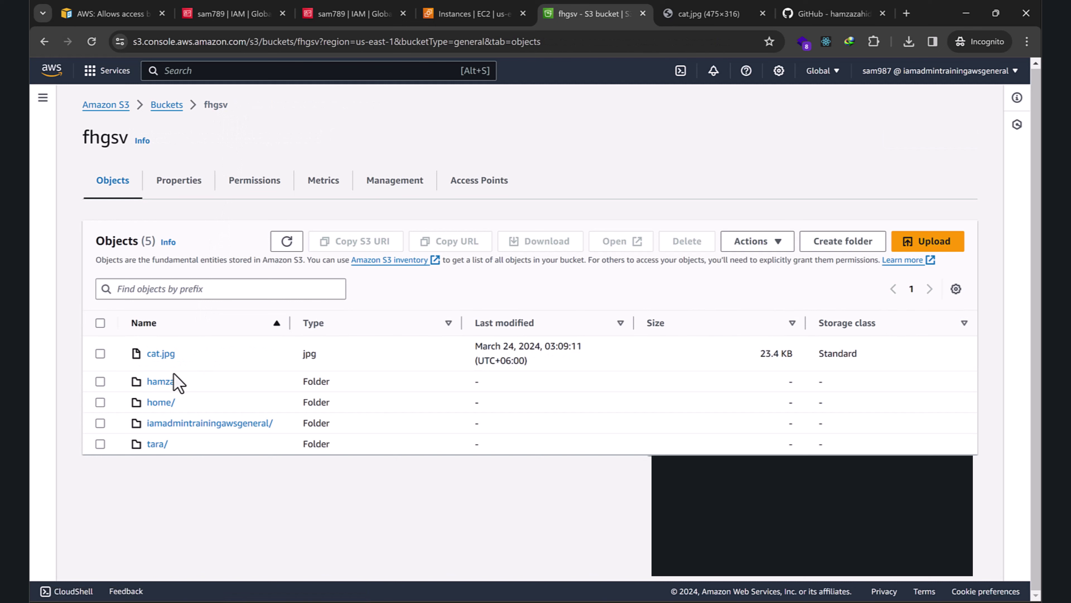
click(170, 401)
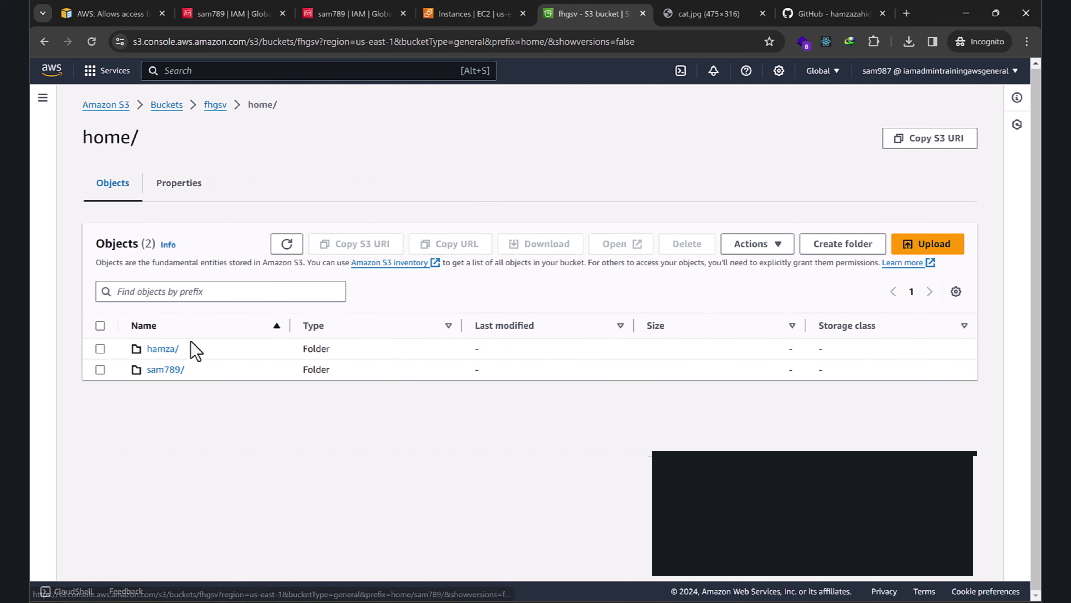
click(163, 350)
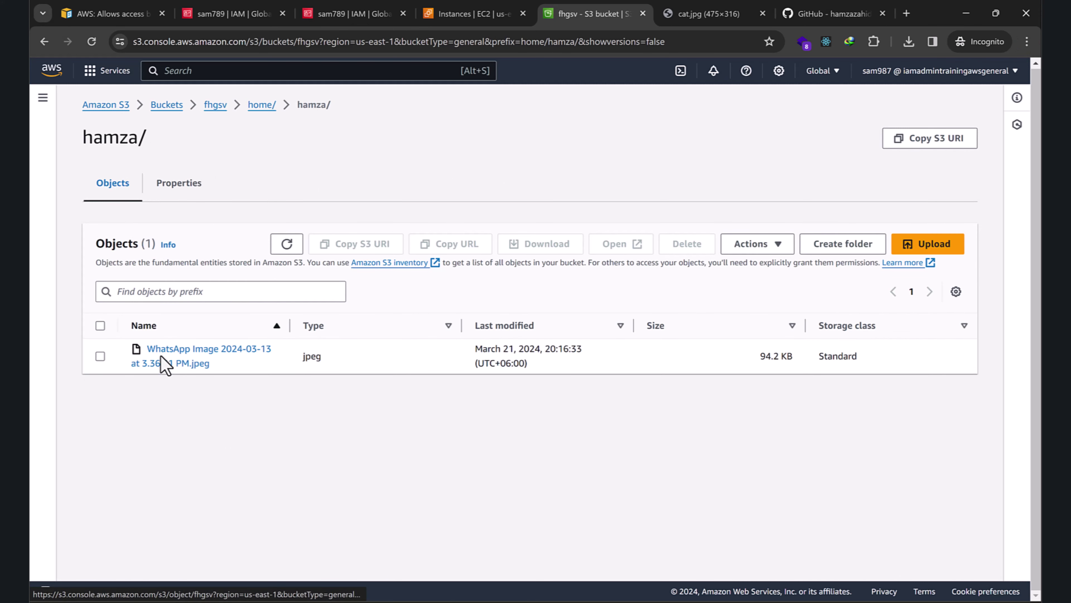
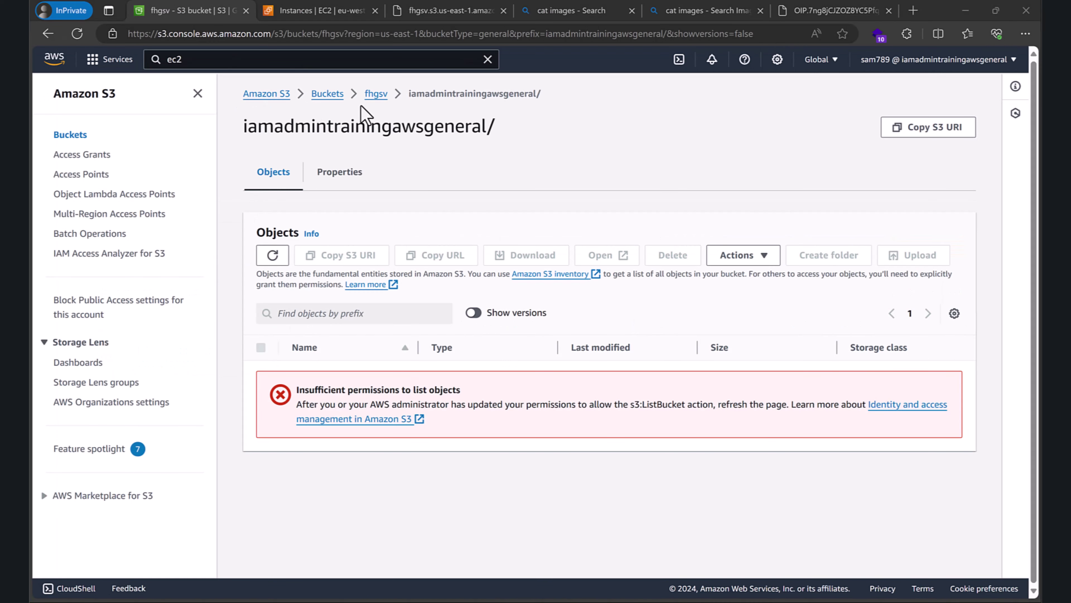
In the test user's session, select cat.jpg at the fhgsv root, then check the "home/" prefix in policy3_homefolders.json in Visual Studio Code.
click(377, 94)
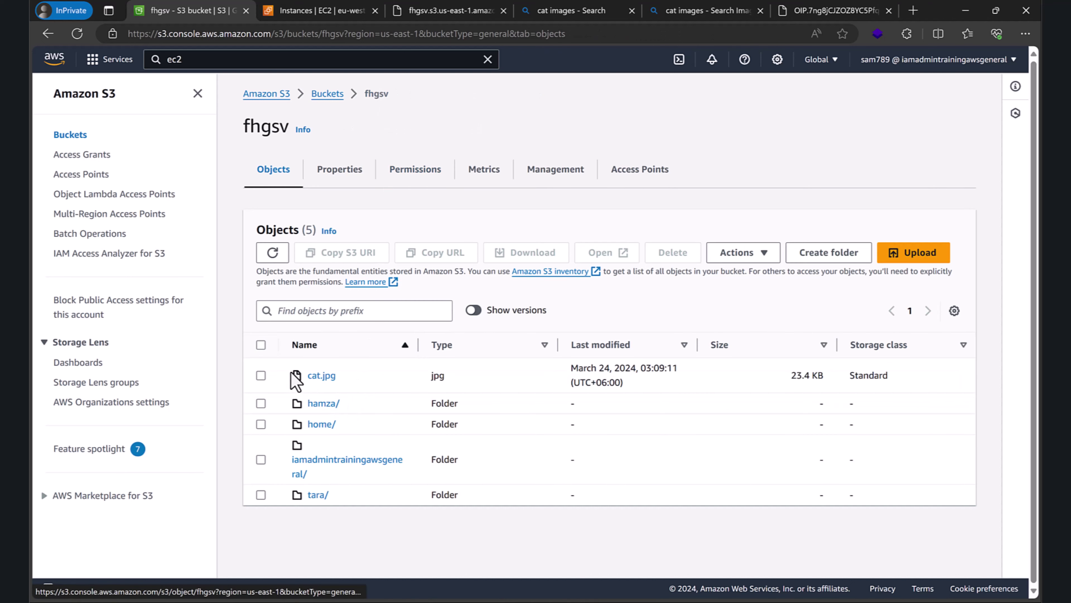
click(262, 376)
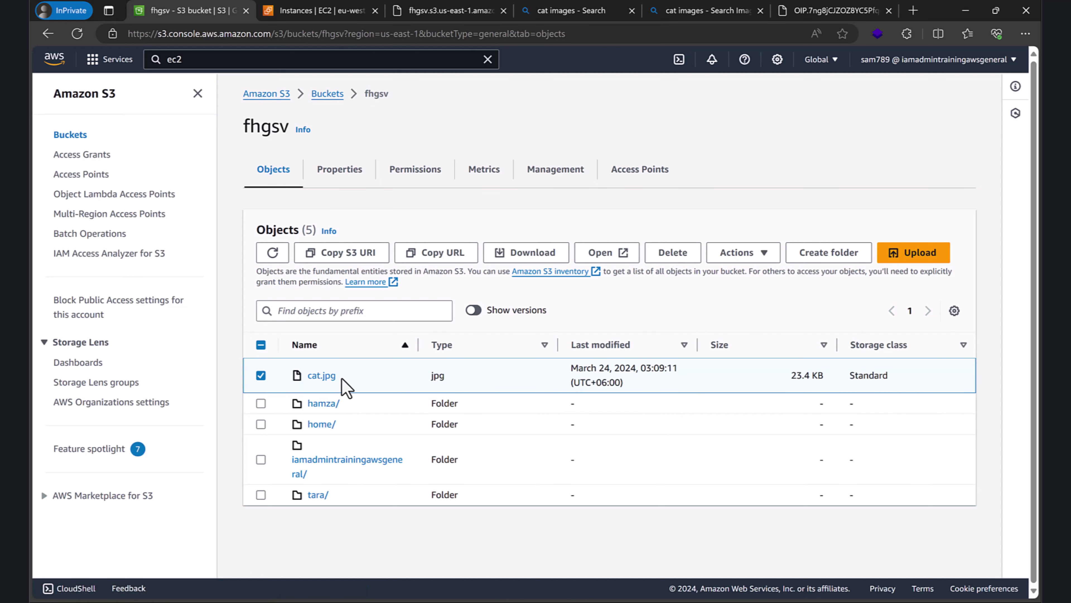
key(alt+Tab)
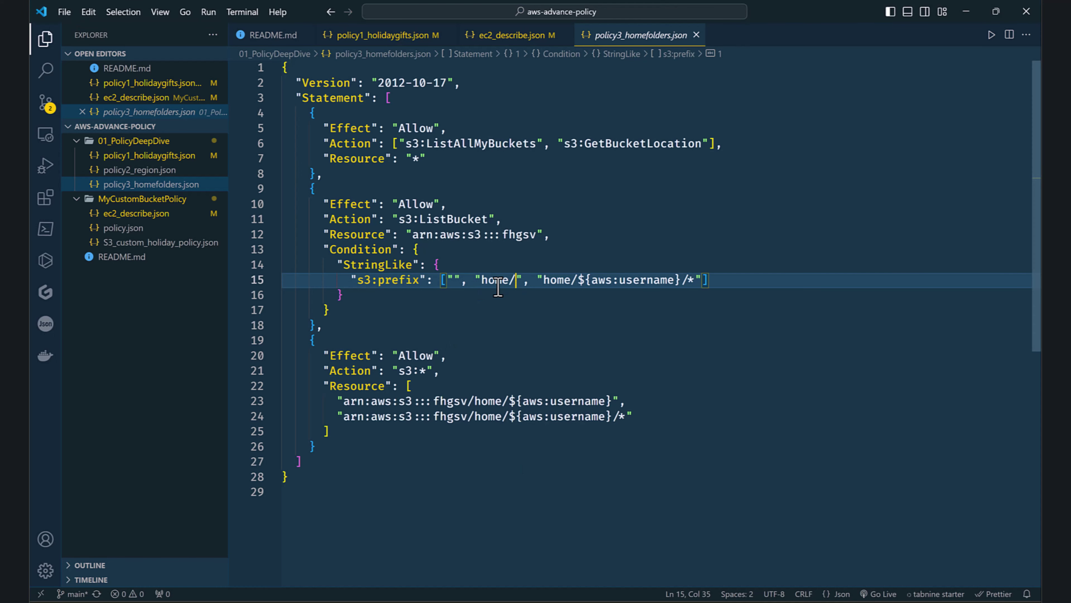
drag(481, 281, 509, 281)
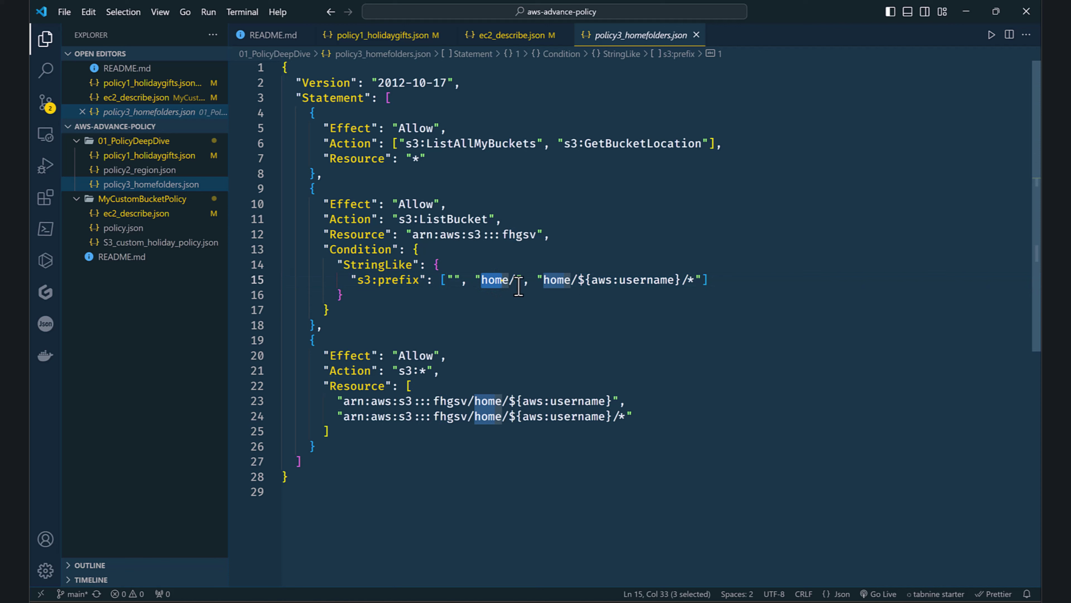
Back in the test user's browser session, view the home/ folder's listing and return to the fhgsv bucket root.
key(alt+Tab)
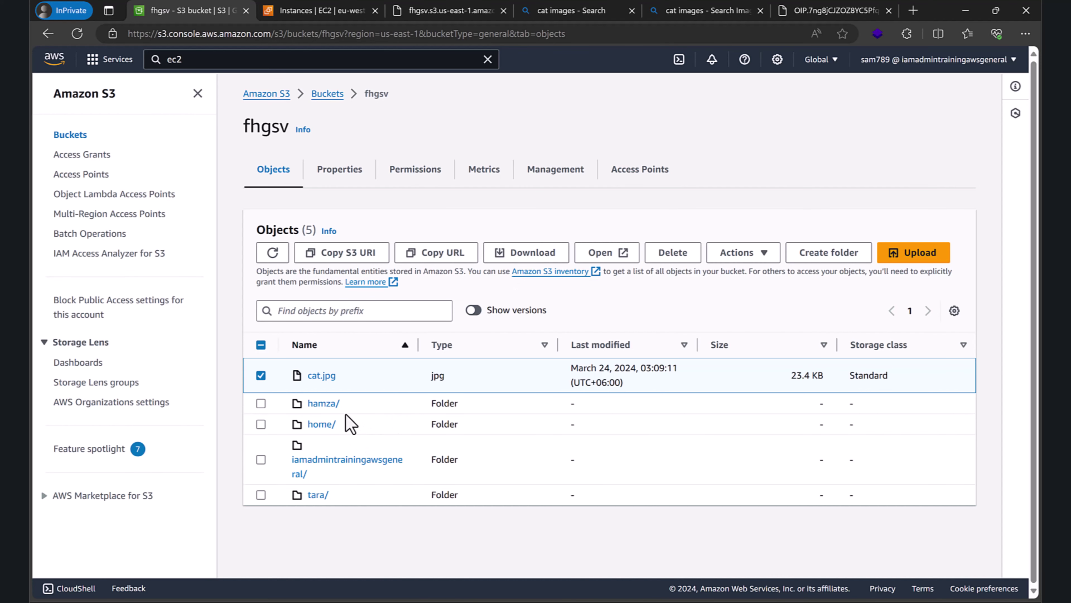
click(325, 424)
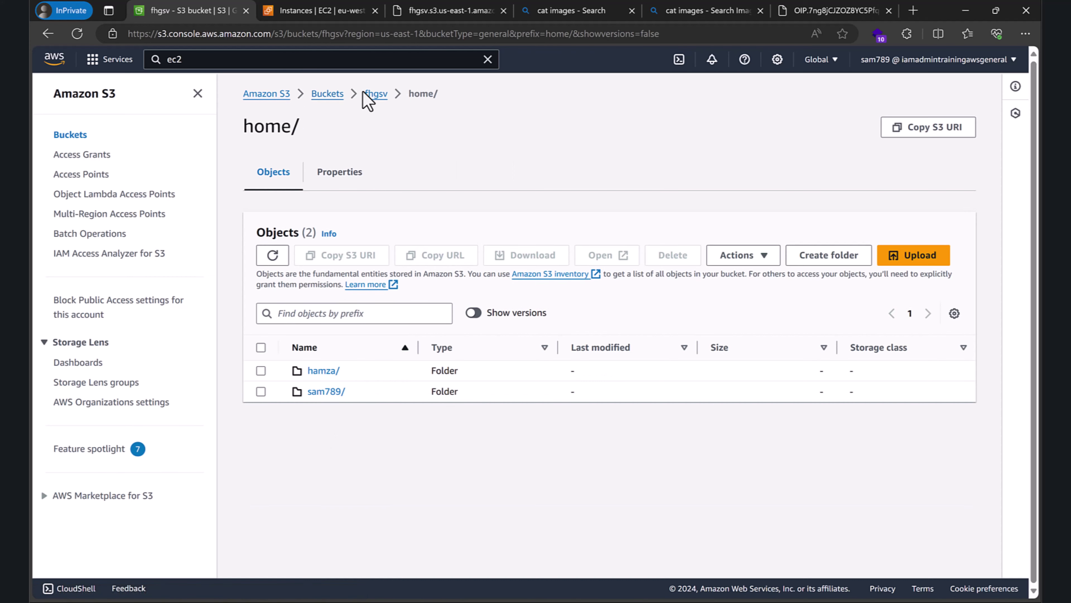
click(369, 97)
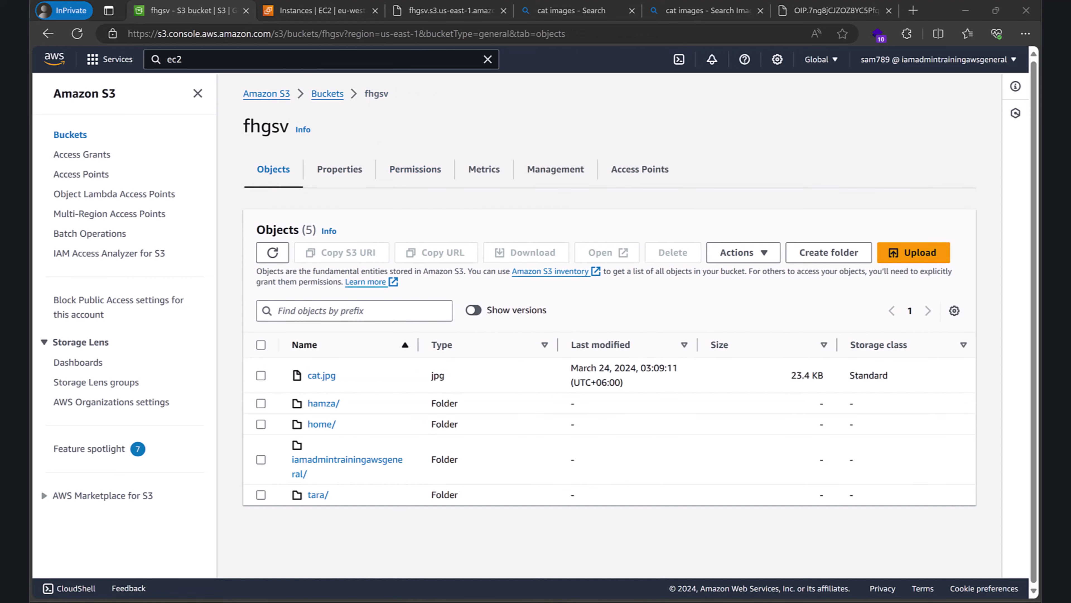
In Visual Studio Code, review the s3:ListBucket and s3:ListAllMyBuckets actions in policy3_homefolders.json.
click(553, 599)
click(461, 219)
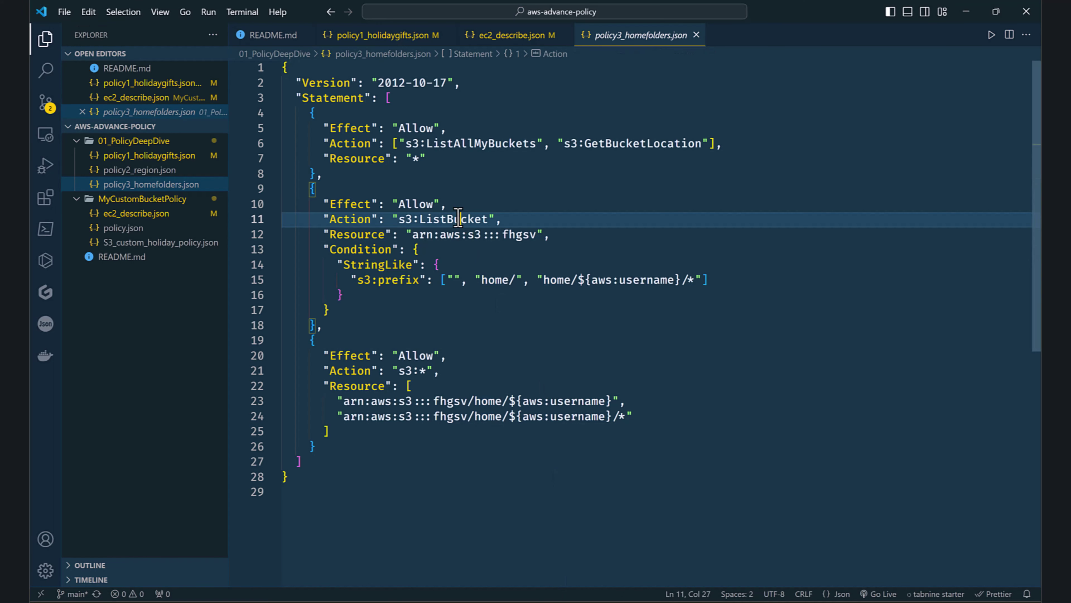
drag(420, 150, 530, 145)
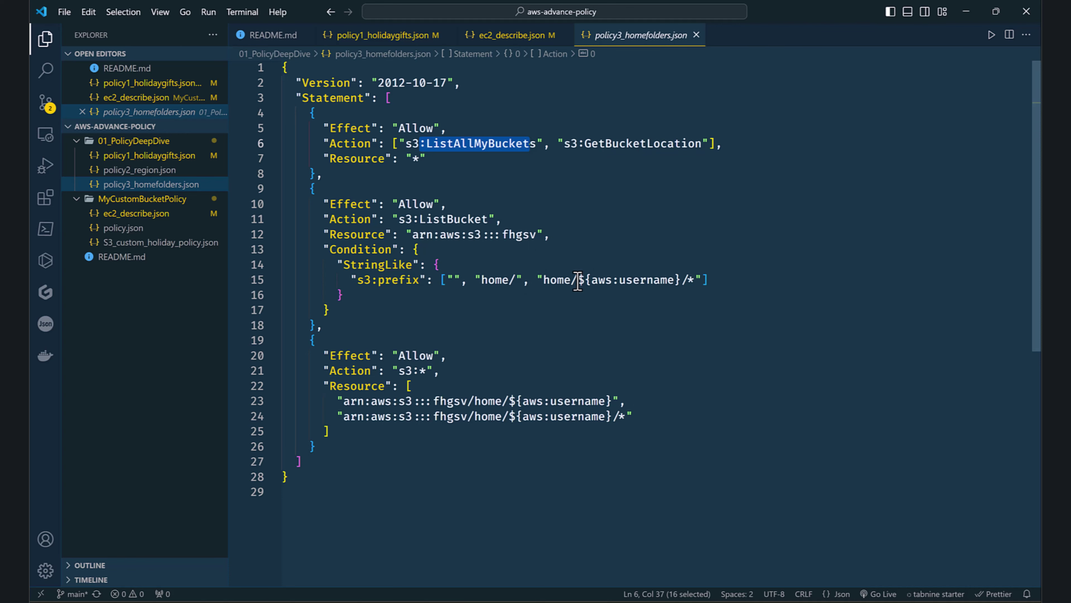
In the test user's browser session, open sam789/ inside home/, then check the "s3:*" action of the policy in Visual Studio Code.
key(alt+Tab)
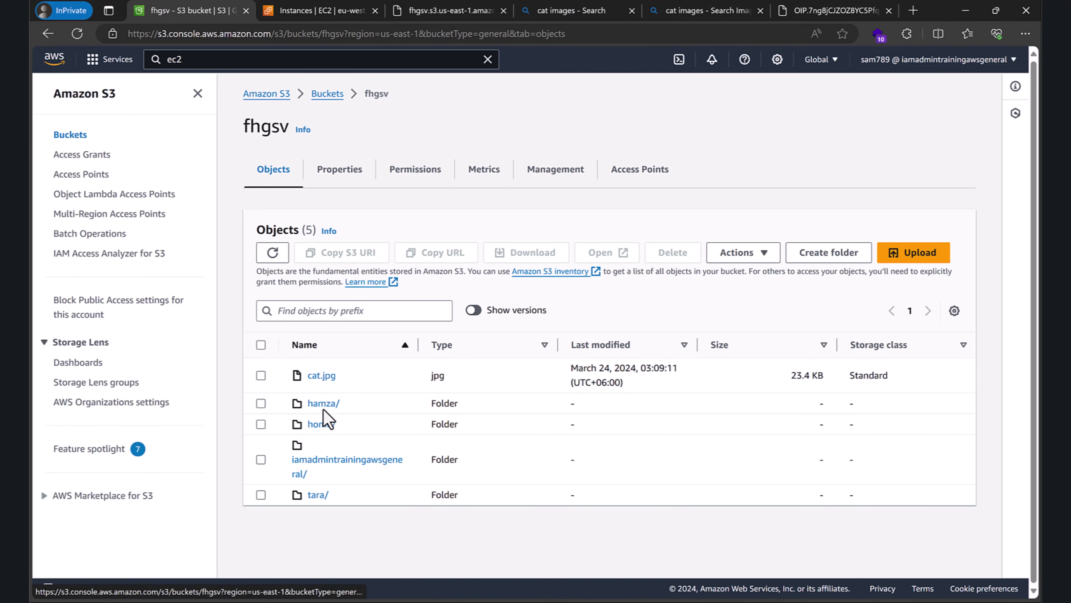
click(321, 424)
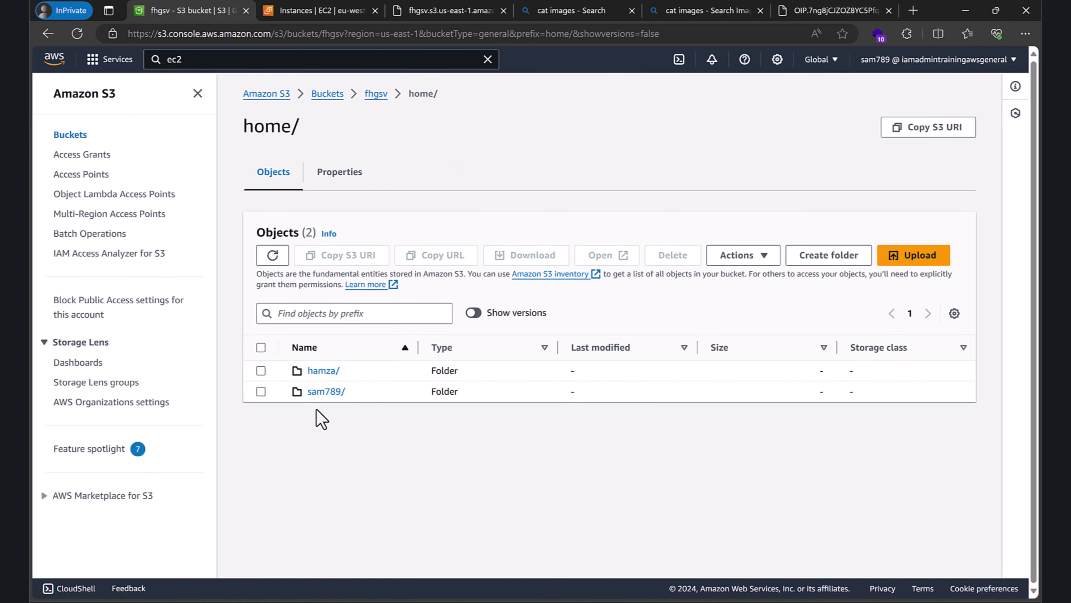
click(331, 392)
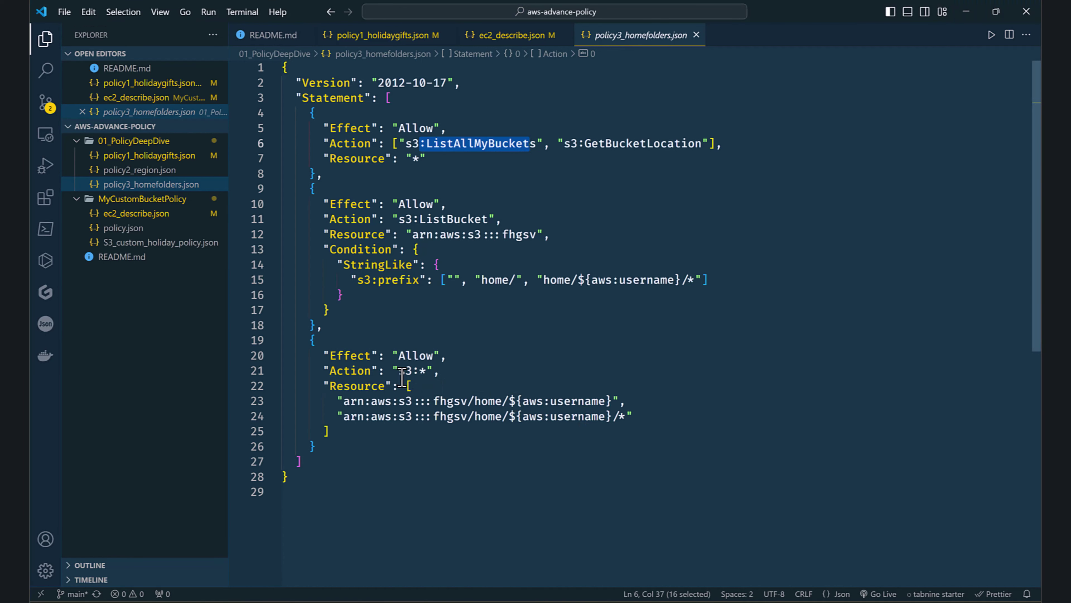
drag(401, 370, 435, 370)
click(434, 370)
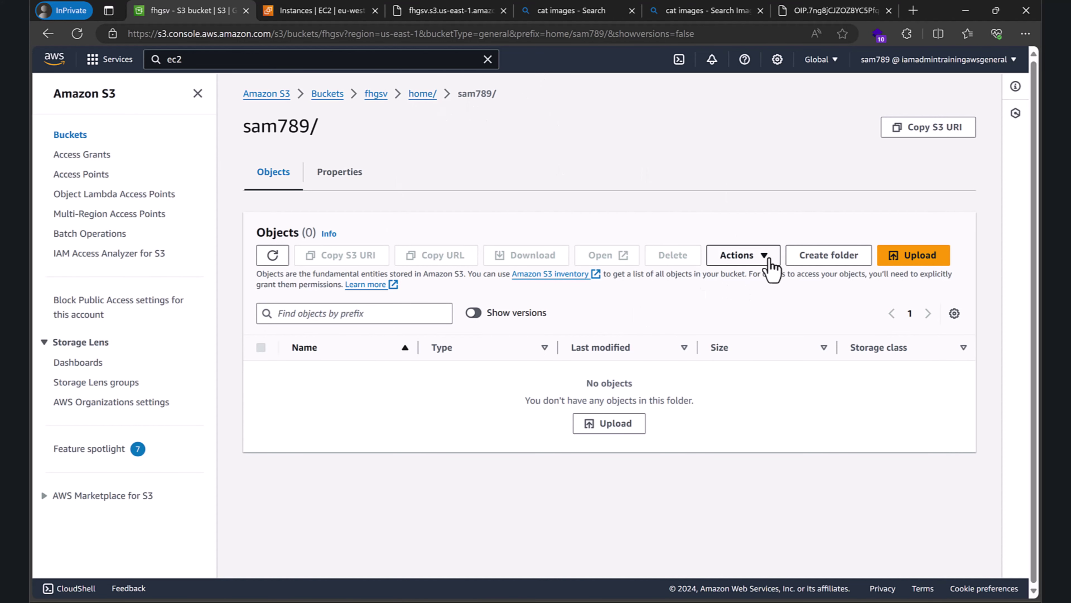
Back in the test user's browser session, upload cat.jpg from Downloads to home/sam789/ and close the upload status.
click(891, 257)
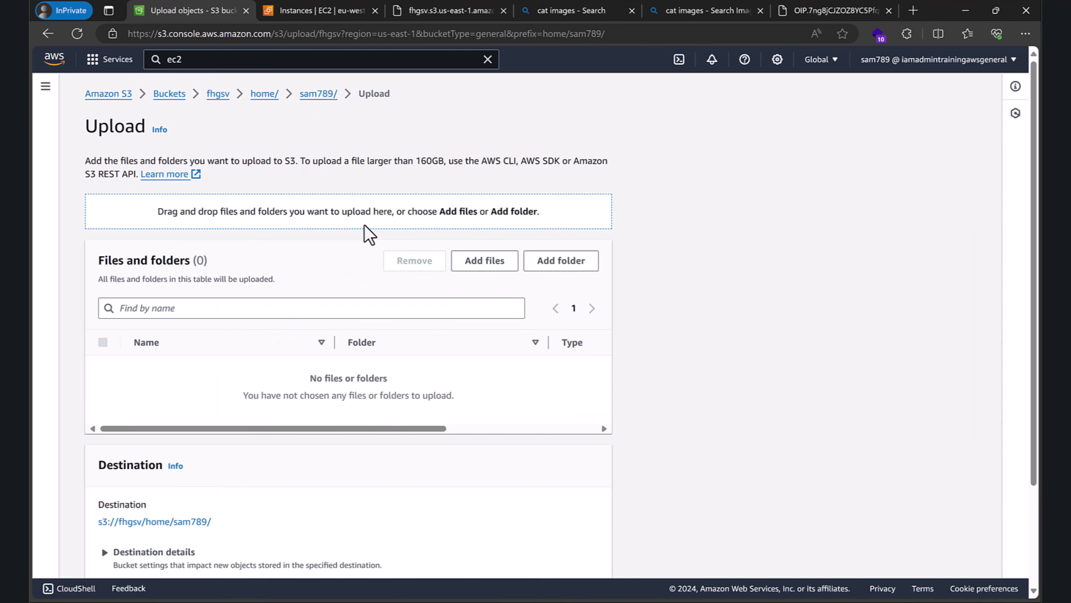
click(478, 266)
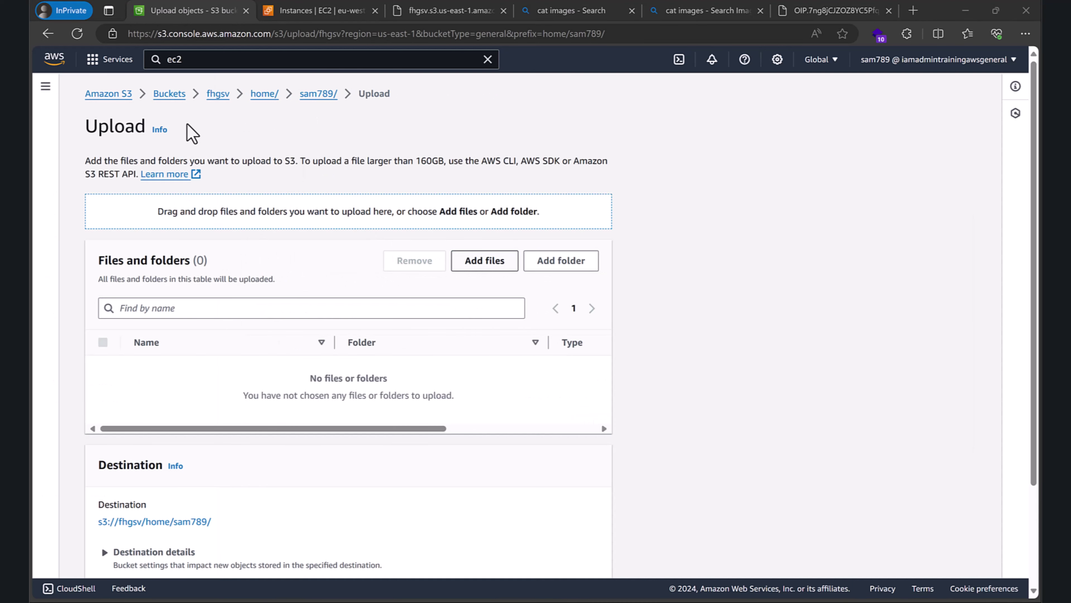
click(202, 157)
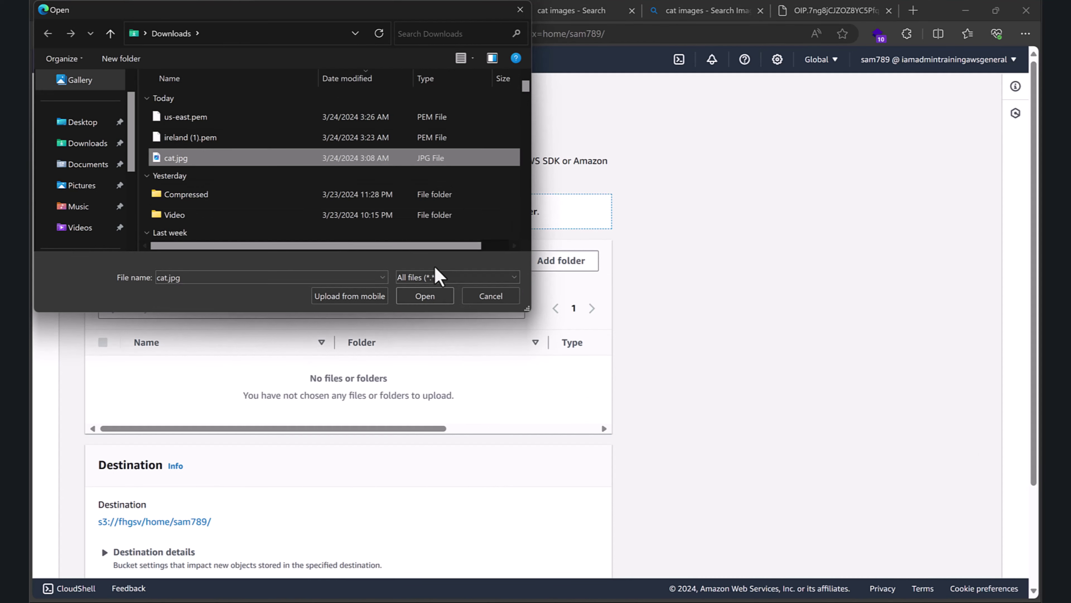
click(425, 292)
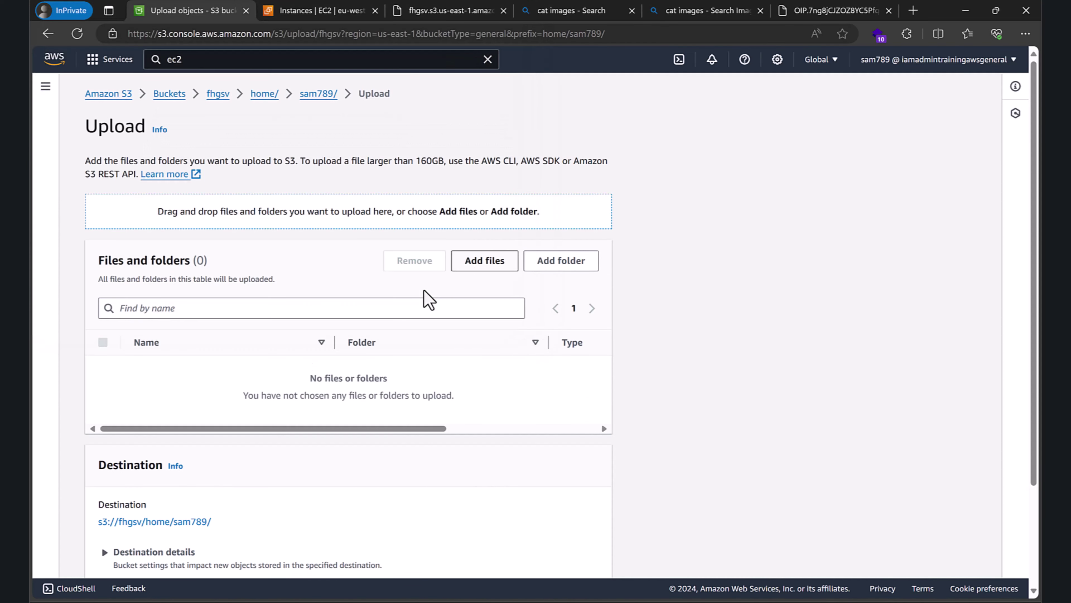
scroll(425, 293, down, 2)
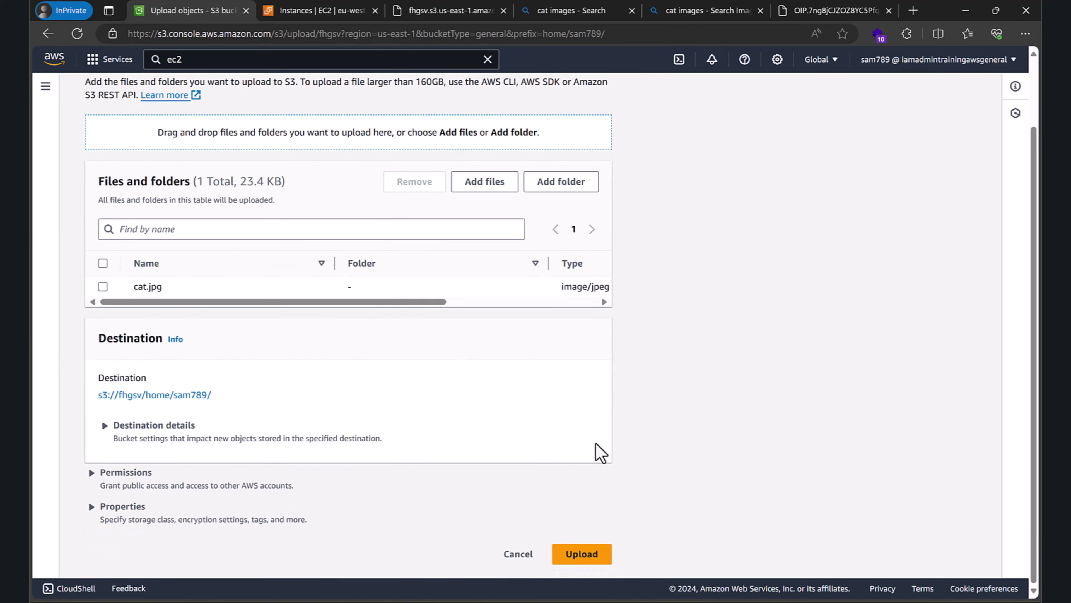
click(603, 561)
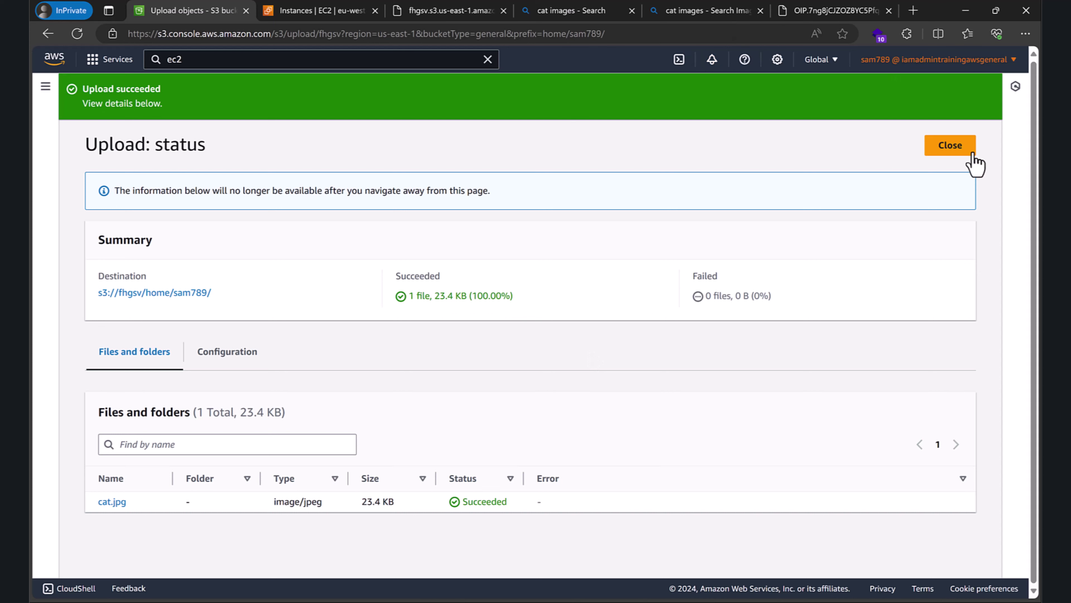
click(957, 148)
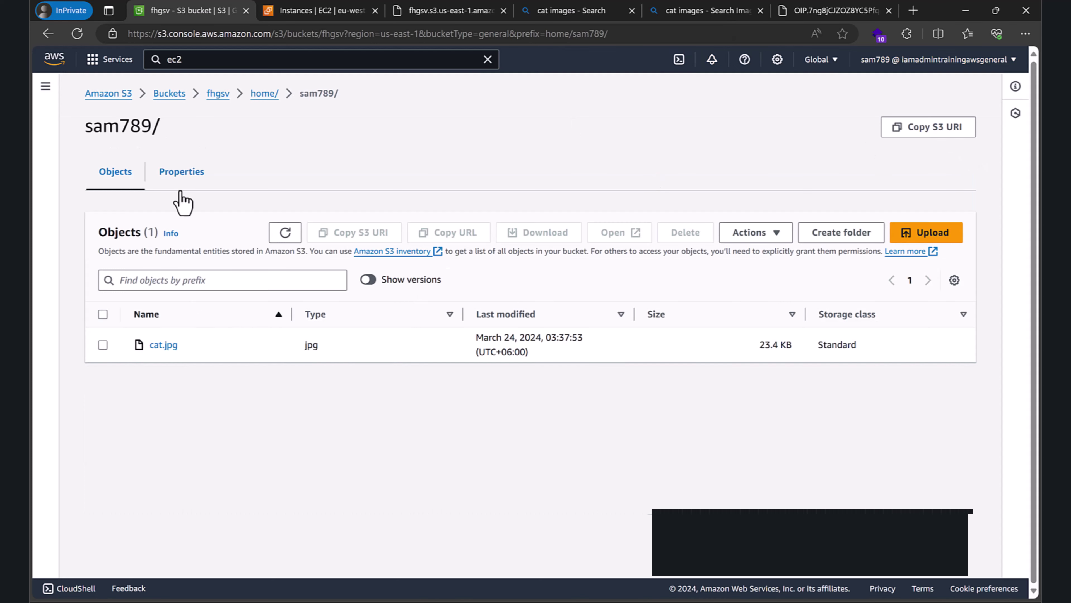
Test opening and downloading cat.jpg from sam789/, and delete the downloaded copy cat (1).jpg.
click(103, 344)
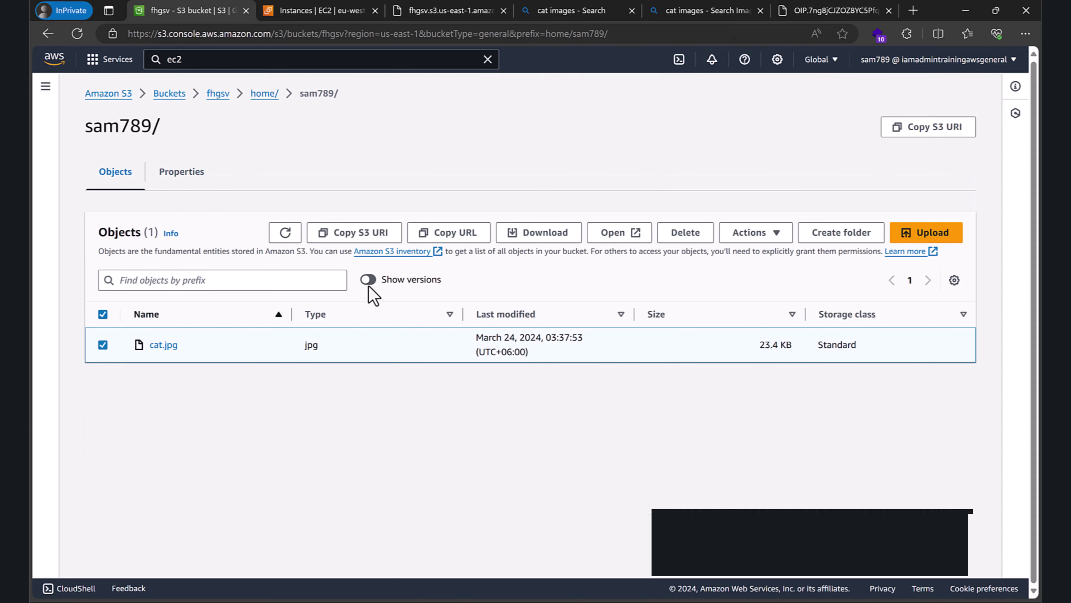
click(613, 238)
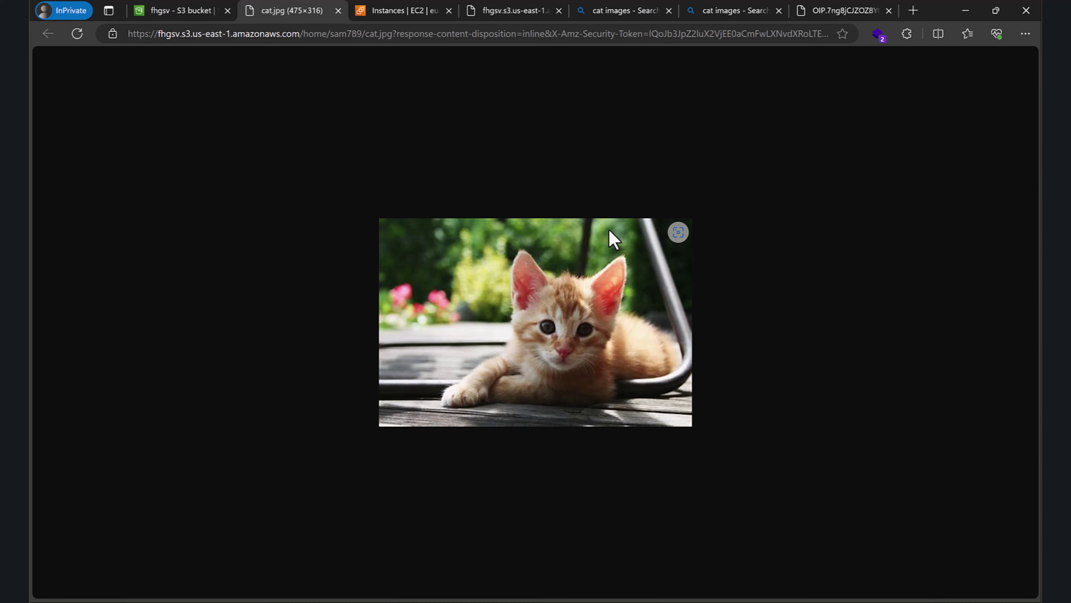
click(338, 11)
click(513, 234)
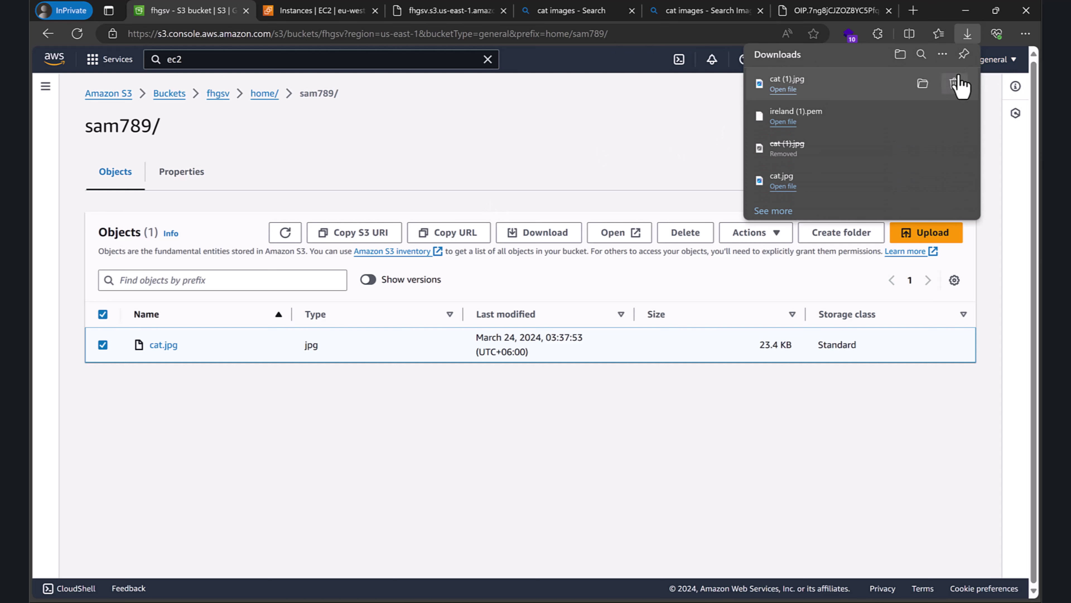
click(953, 83)
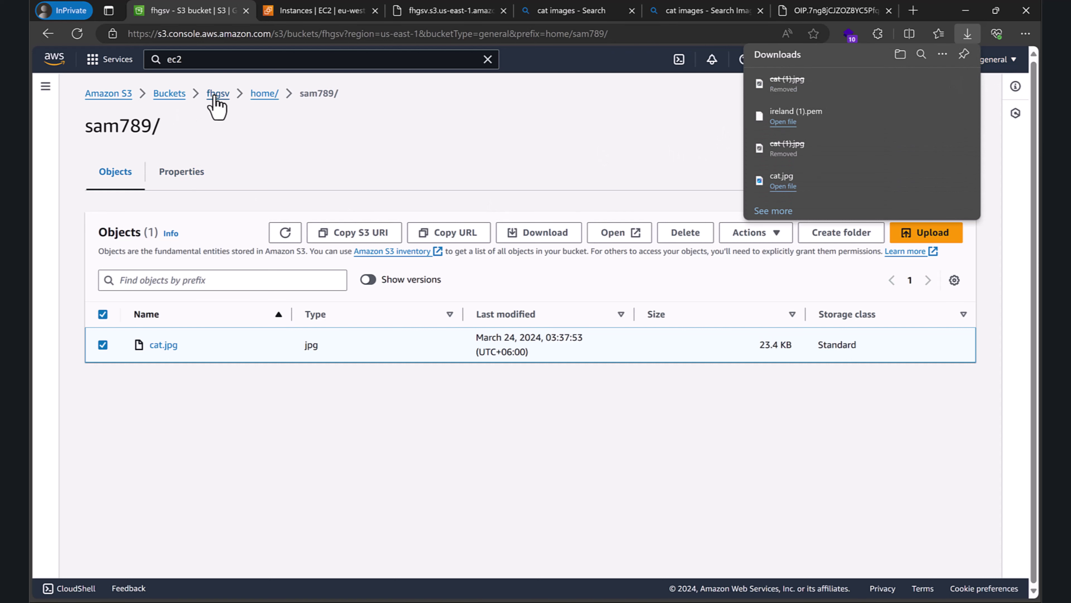
Try to download cat.jpg from the fhgsv bucket root as the test user, and return to the bucket's object list.
click(218, 94)
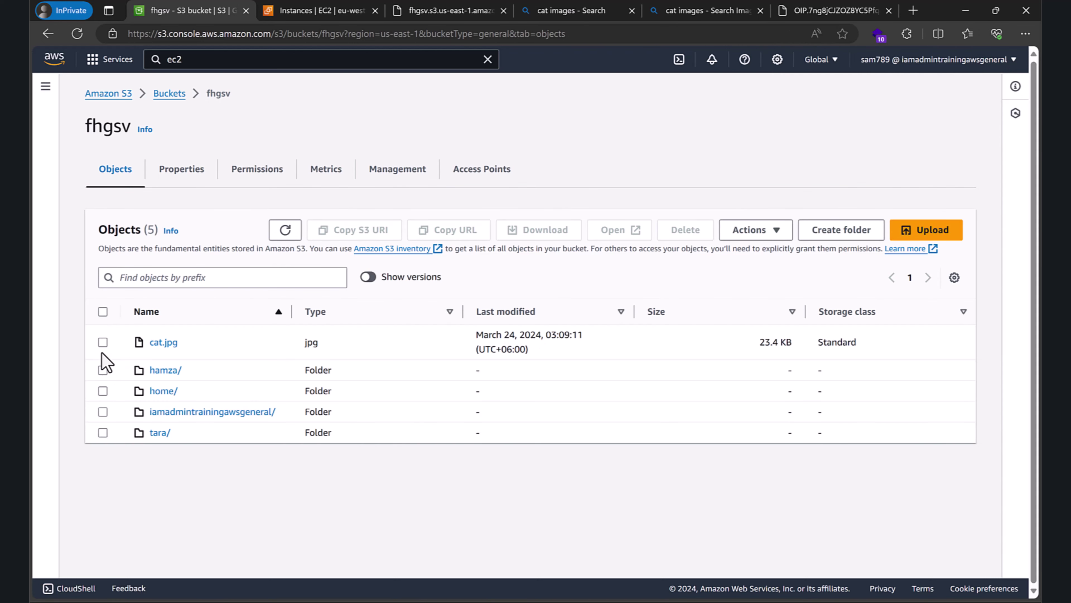
click(102, 343)
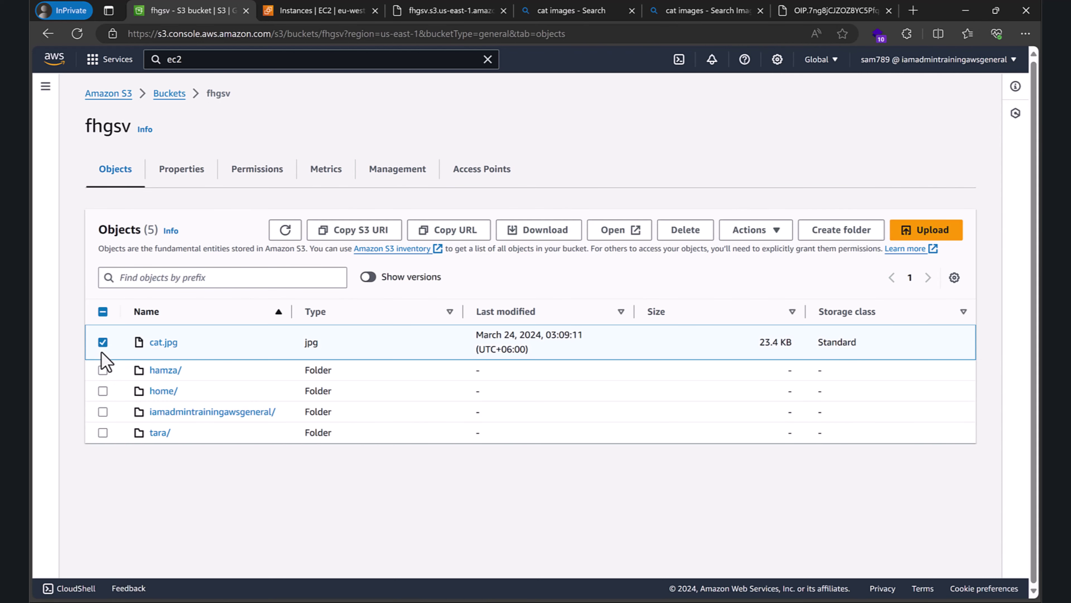
click(541, 236)
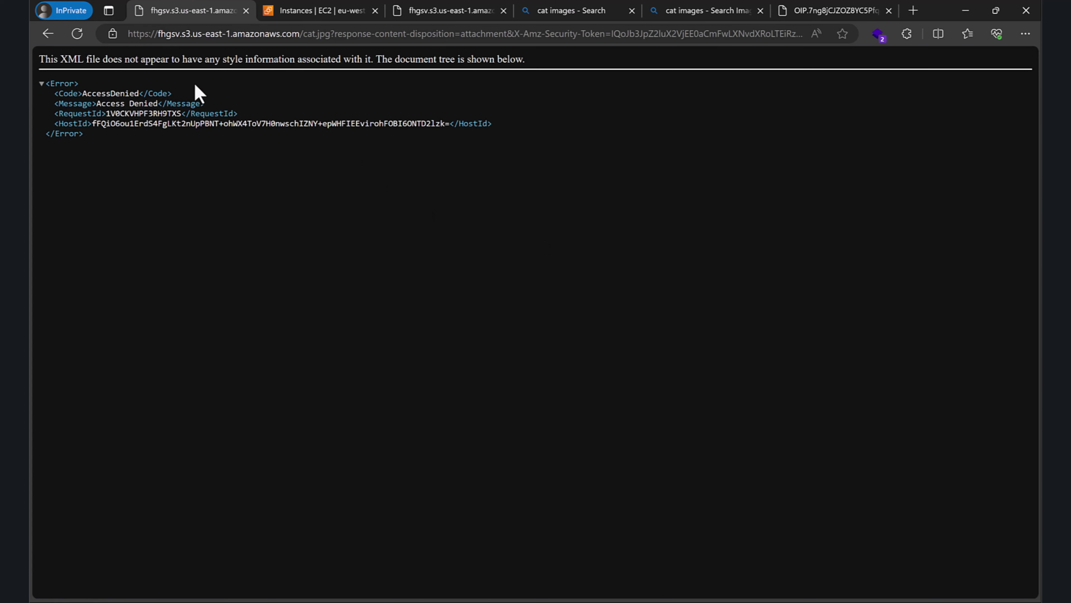
click(45, 36)
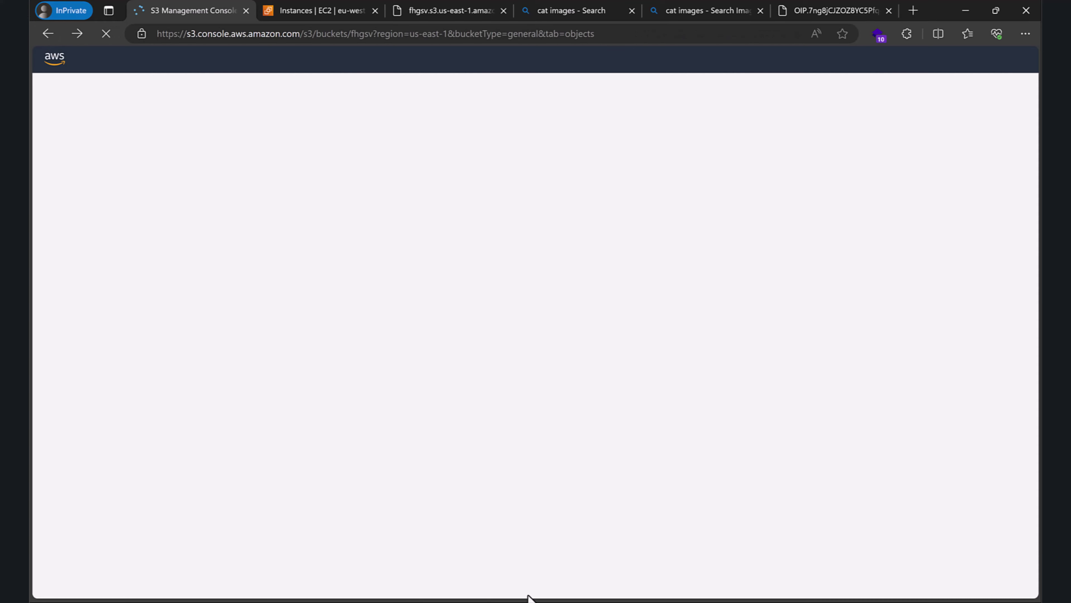
In Visual Studio Code, examine the ${aws:username} parts of the two Resource ARNs in the policy's last statement.
key(alt+Tab)
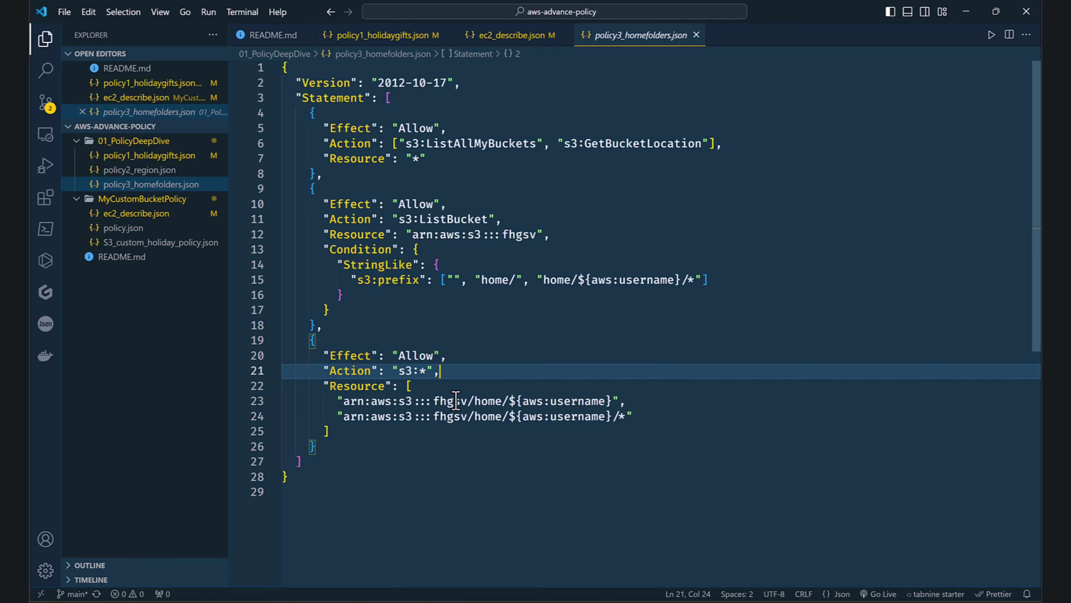
click(612, 401)
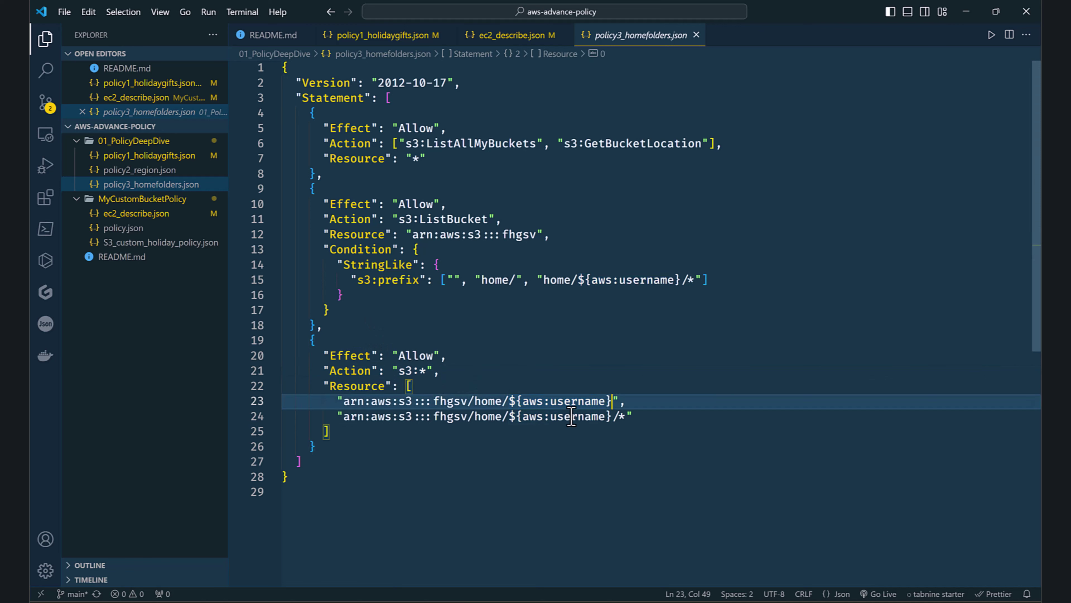
drag(508, 417, 625, 420)
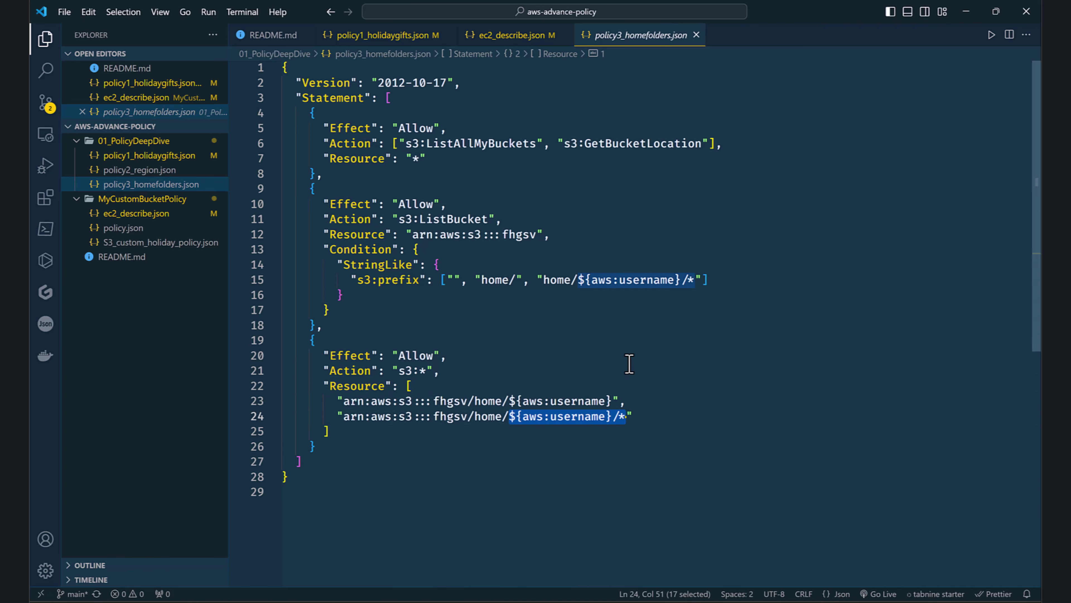
In the test user's browser session, test access to the folder directly above home/ at the fhgsv root, and return to the root.
key(alt+Tab)
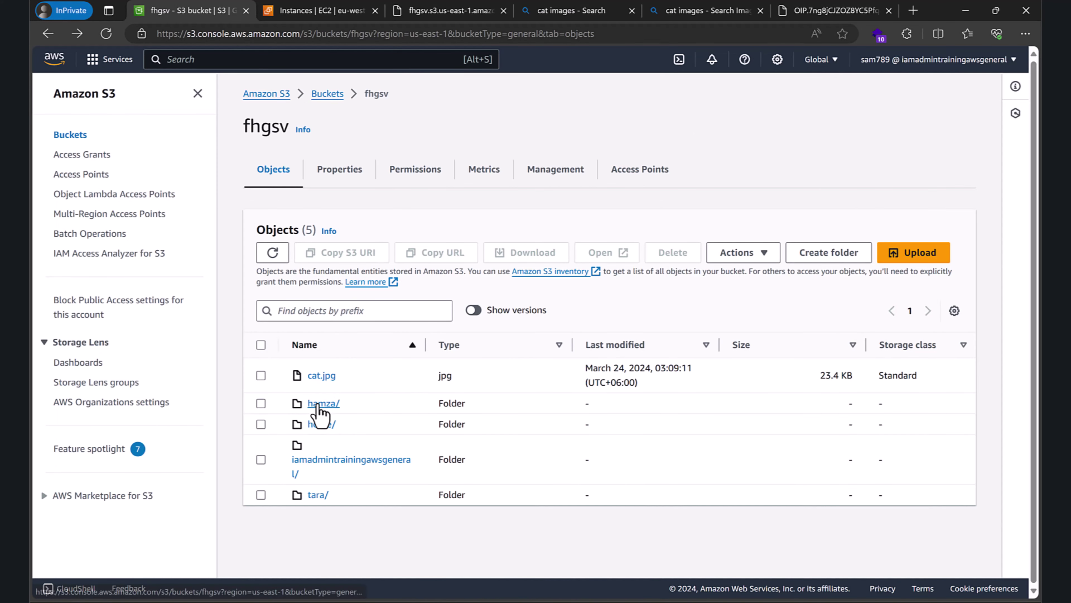
click(322, 404)
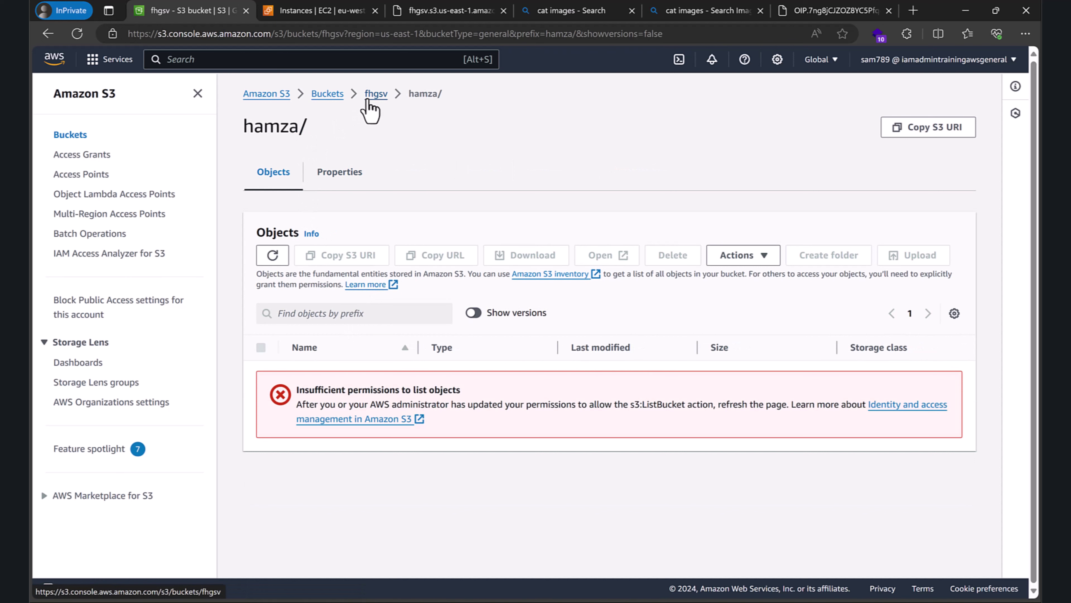
click(376, 93)
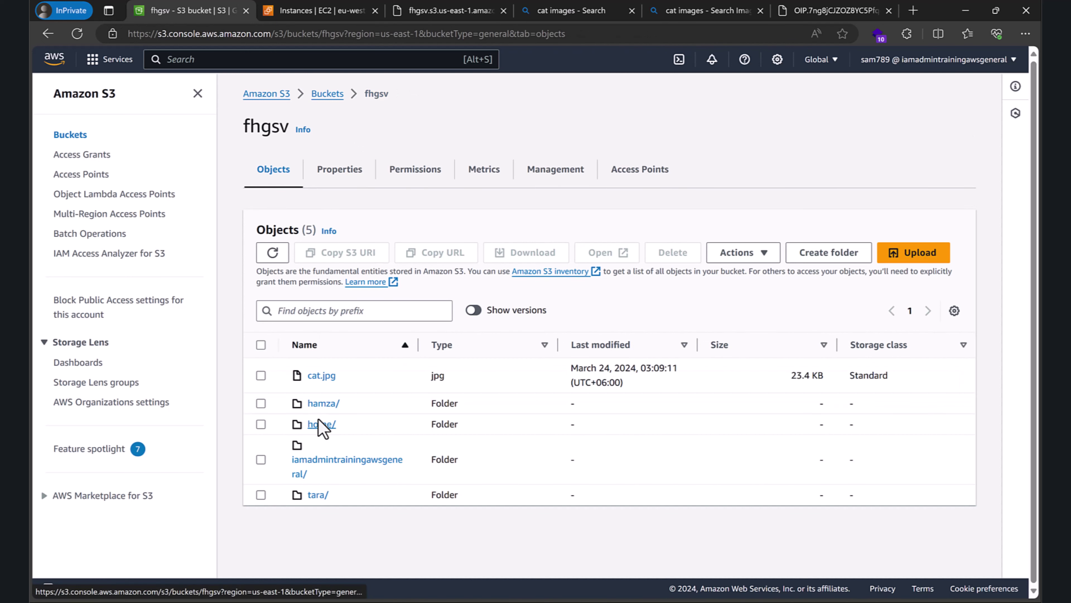
Open the sam789/ folder inside home/ in the fhgsv bucket as the test user.
click(323, 424)
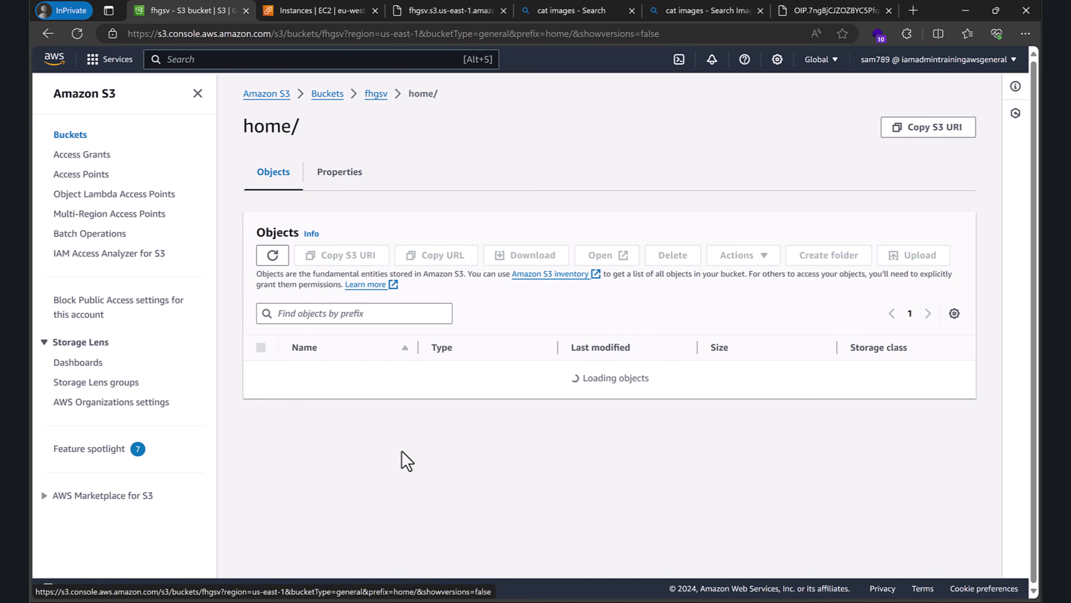
click(579, 601)
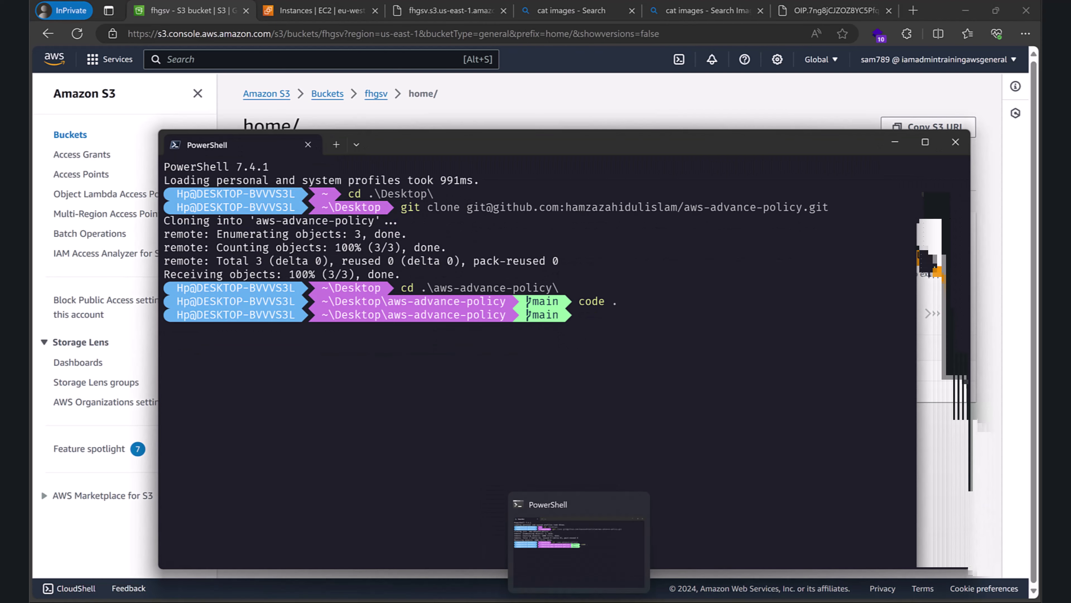
click(580, 601)
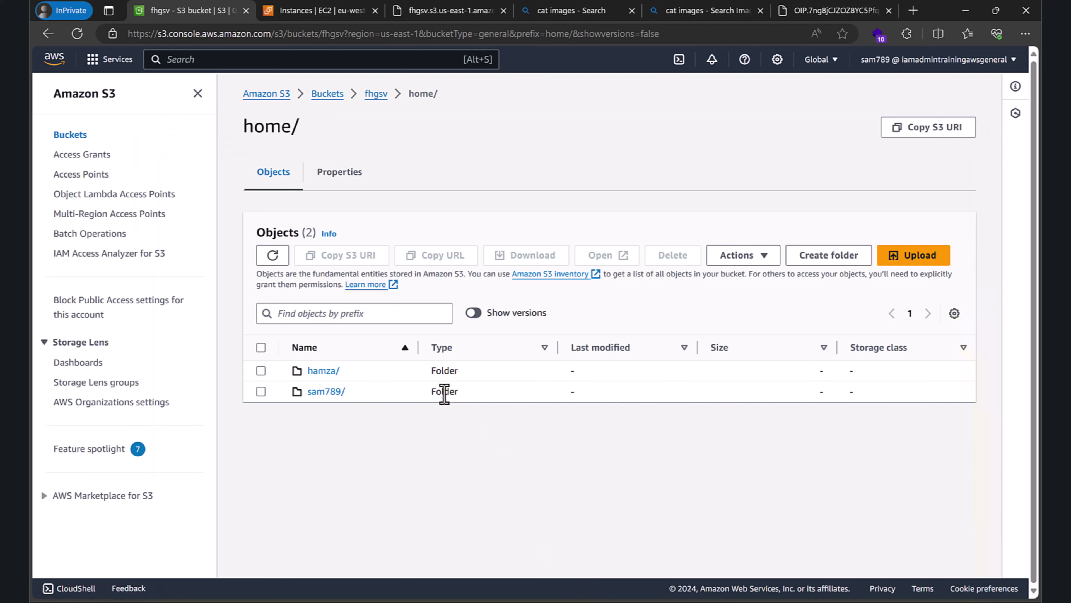
click(320, 393)
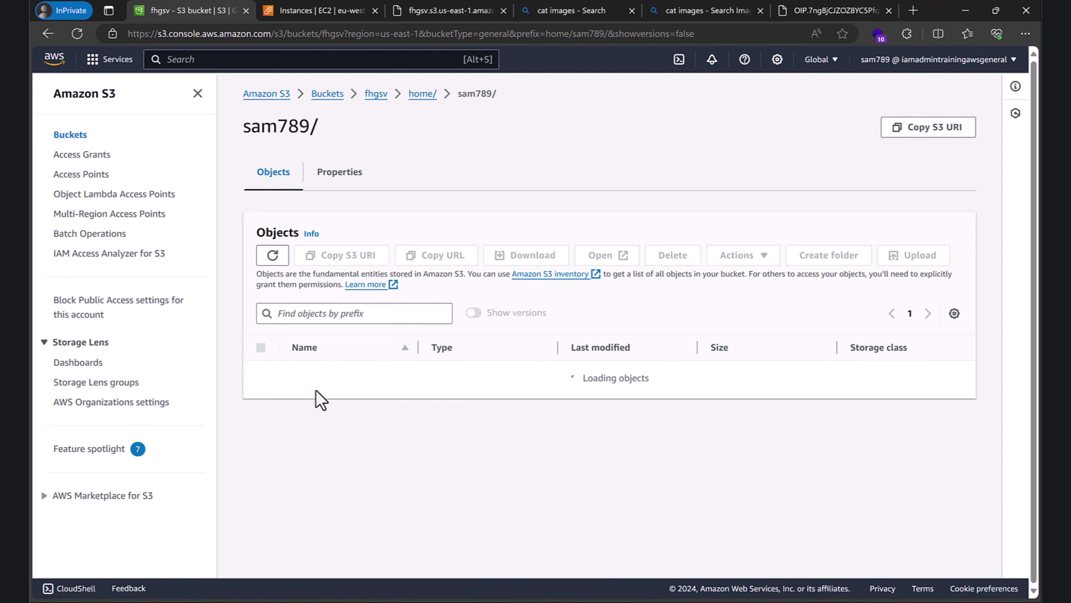
Delete cat.jpg from the sam789/ folder, confirming with "delete", and close the deletion status page.
click(261, 377)
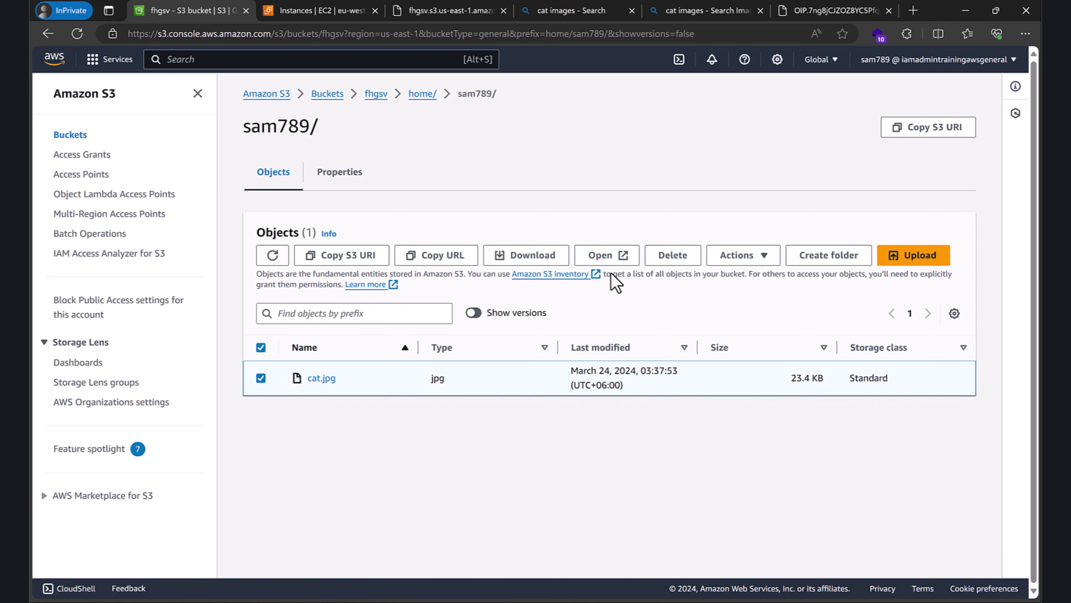
click(655, 260)
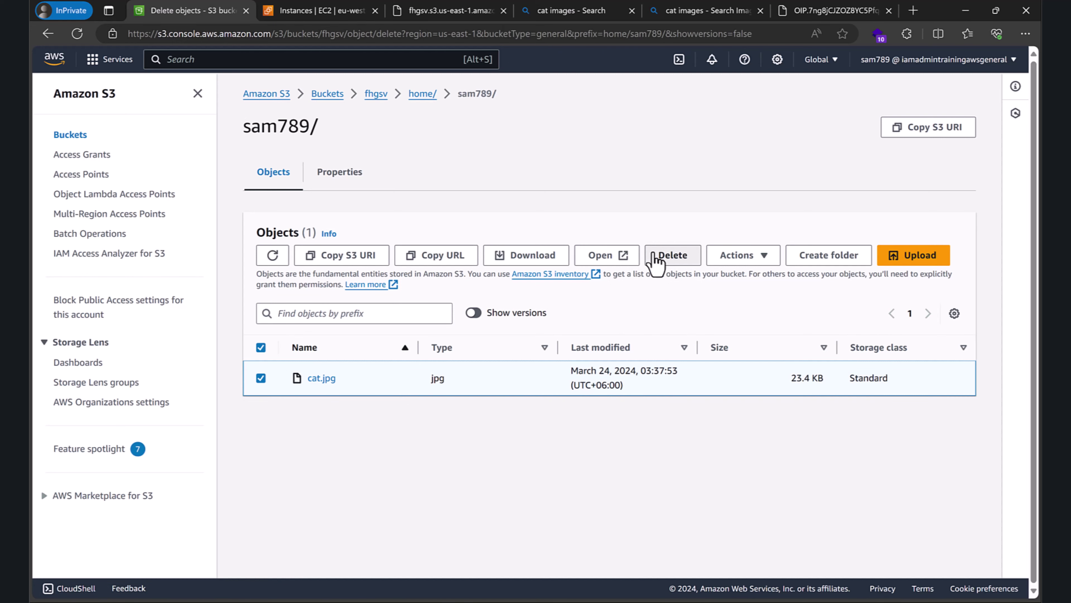
scroll(221, 418, down, 1)
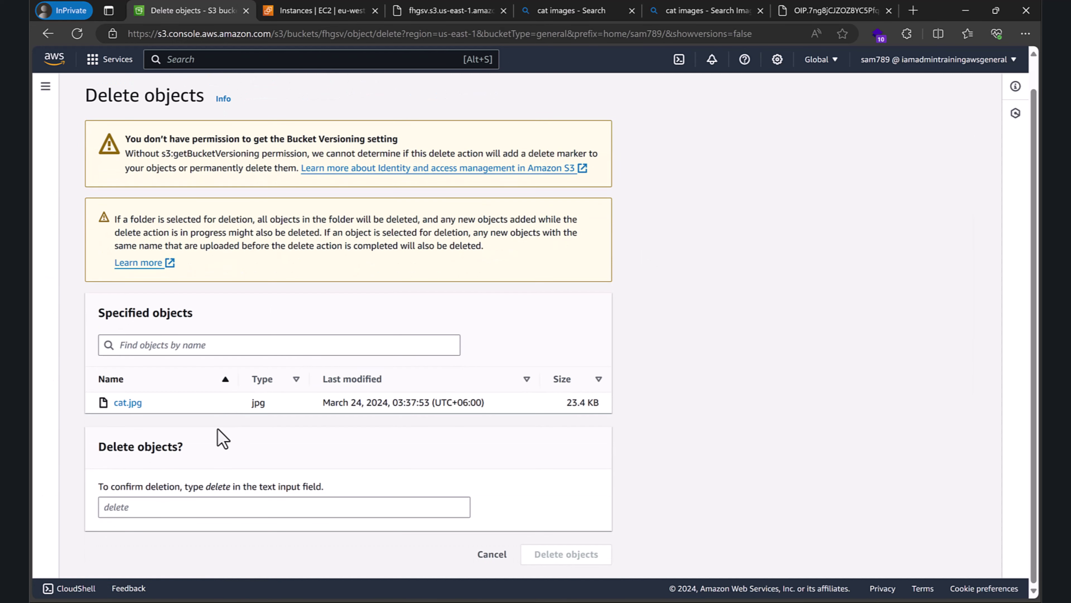
click(211, 507)
text(delete)
scroll(419, 378, down, 1)
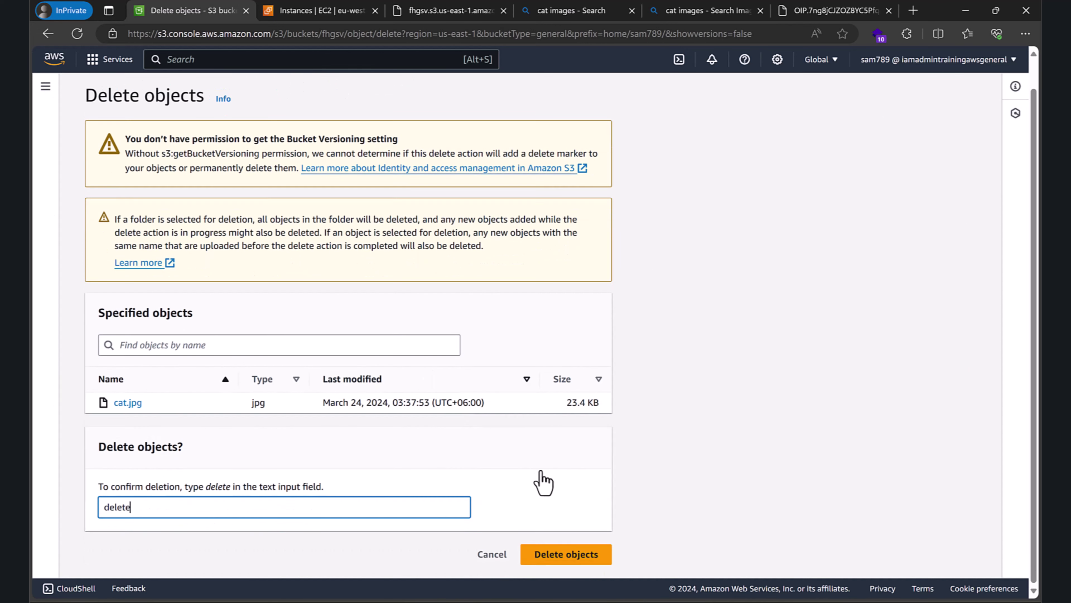
click(574, 555)
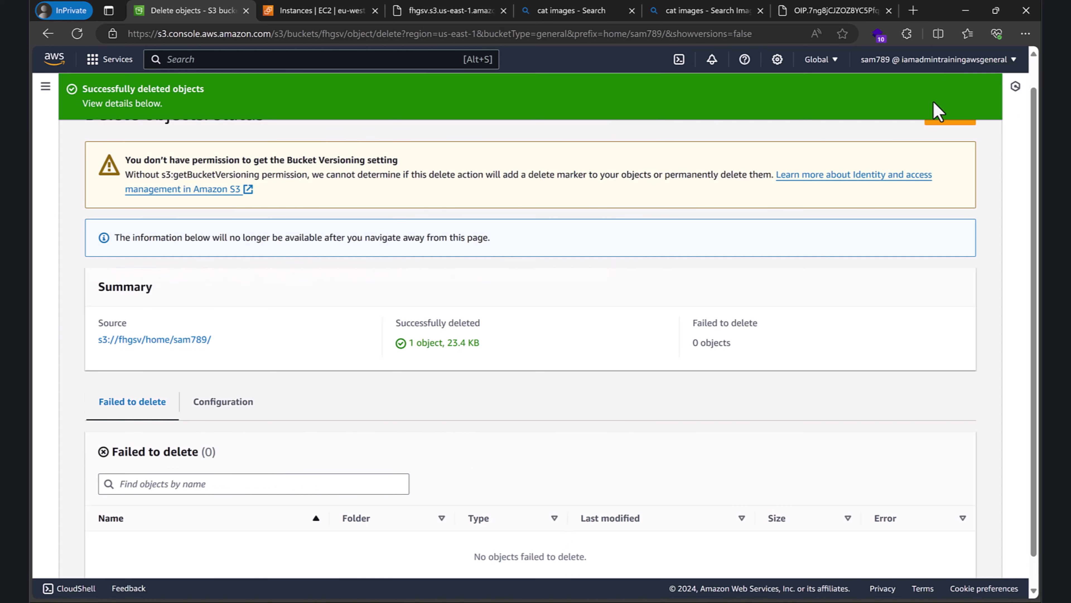
click(949, 143)
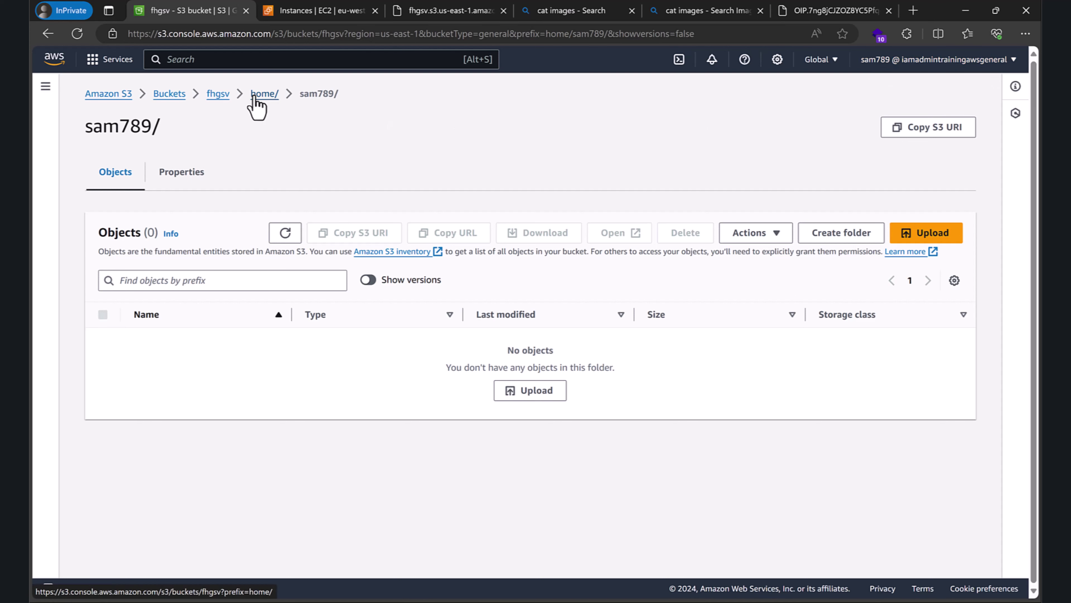
Return through home/ to the fhgsv root and test the test user's access to the iamadmintrainingawsgeneral/ folder.
click(258, 95)
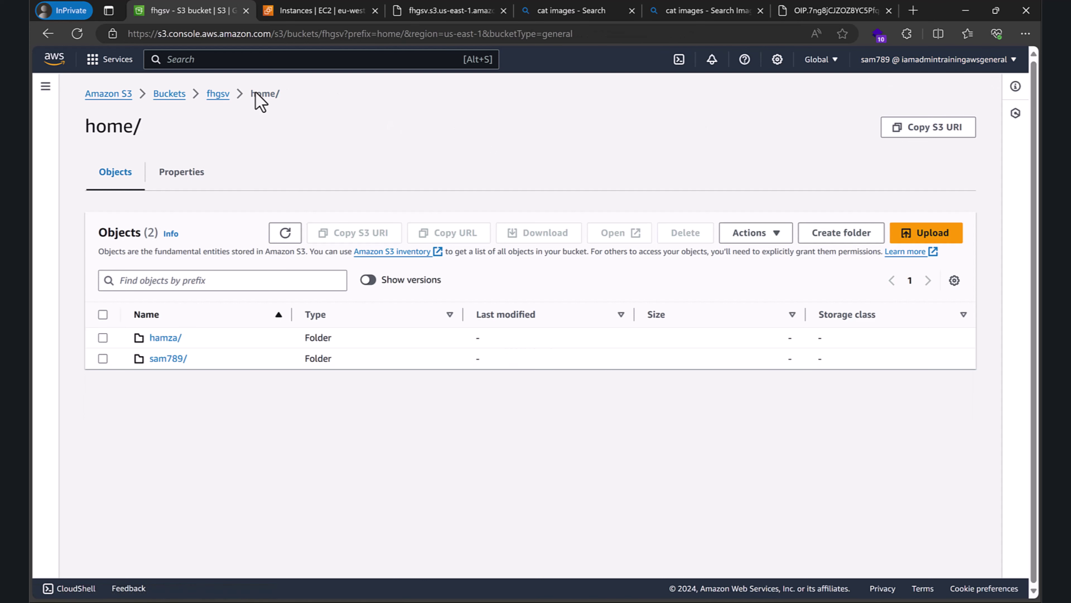
click(222, 100)
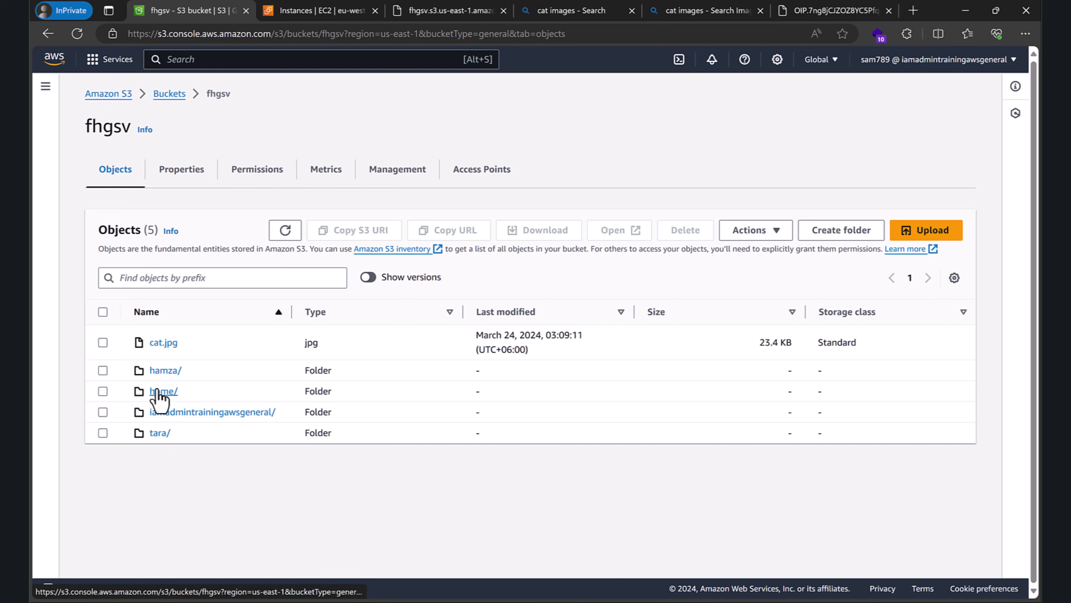
click(177, 411)
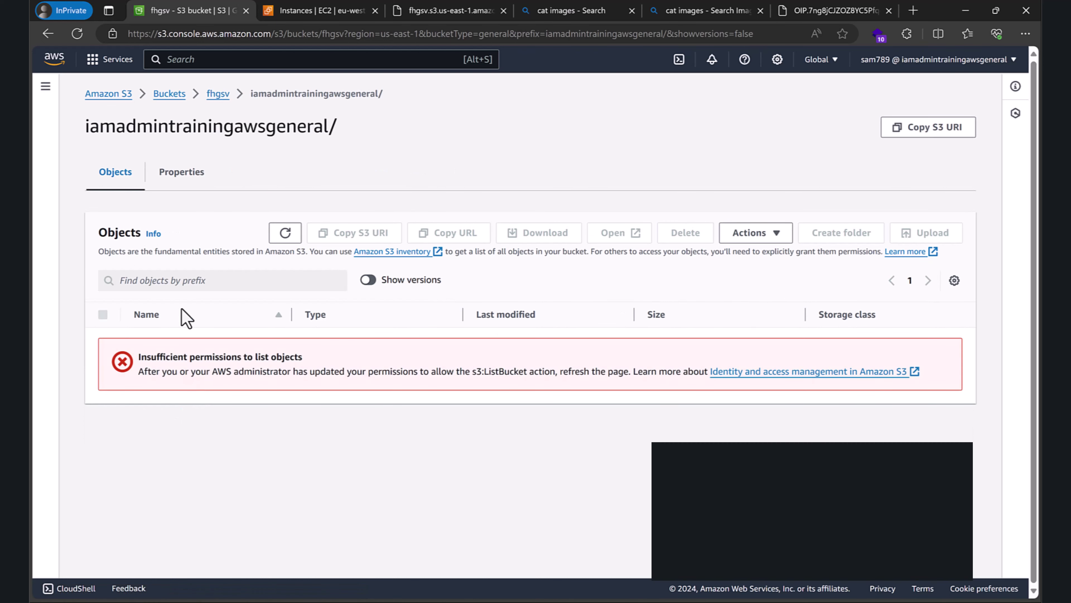
drag(175, 125, 275, 161)
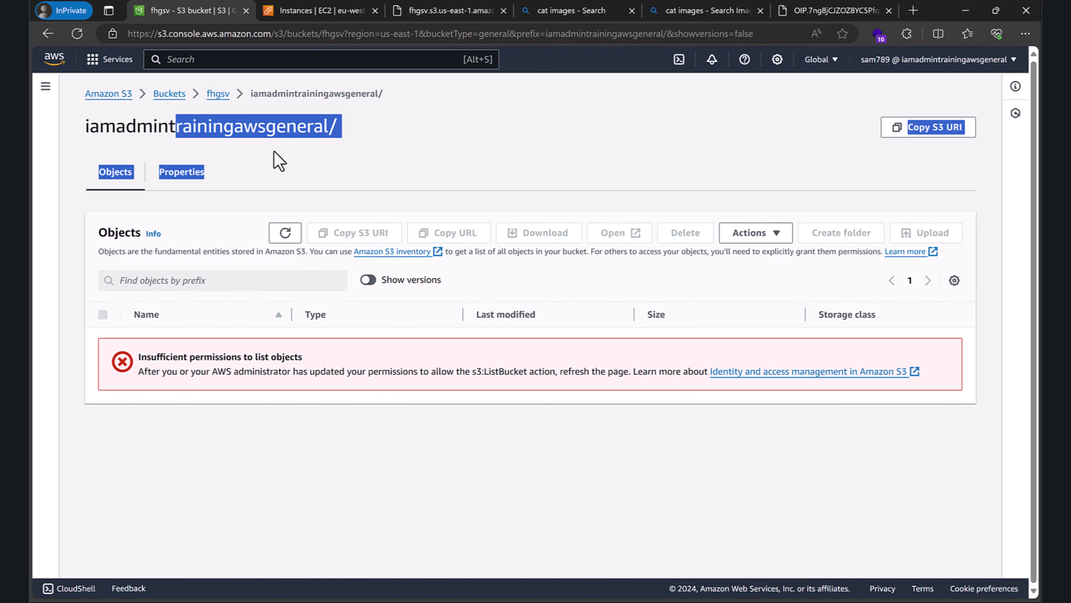
click(275, 160)
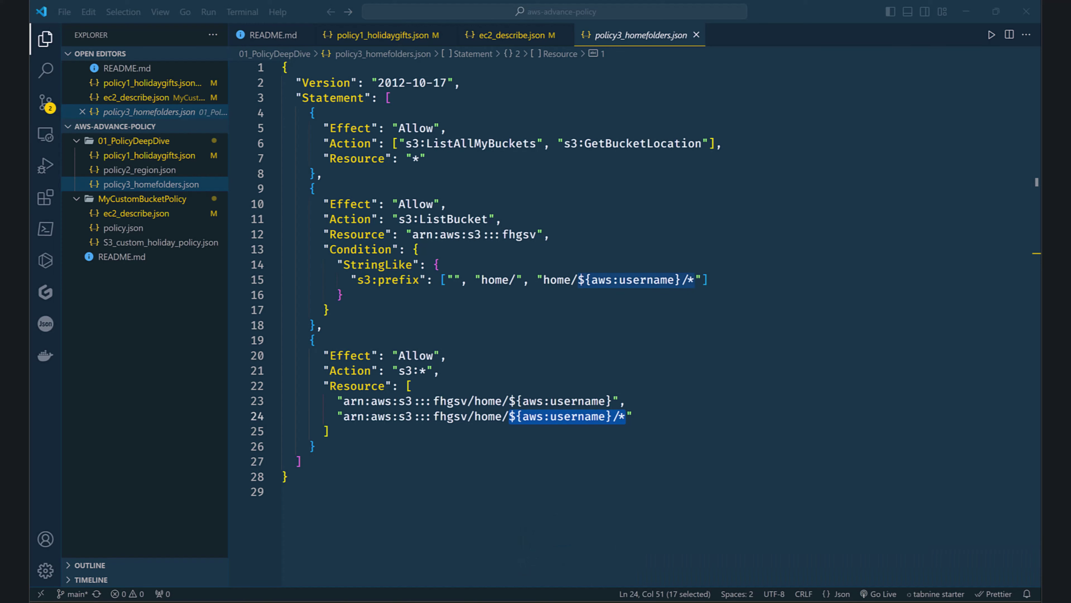
Clear the selection in policy3_homefolders.json and switch to the aws-advance-policy repository on GitHub in the administrator's browser session.
click(510, 476)
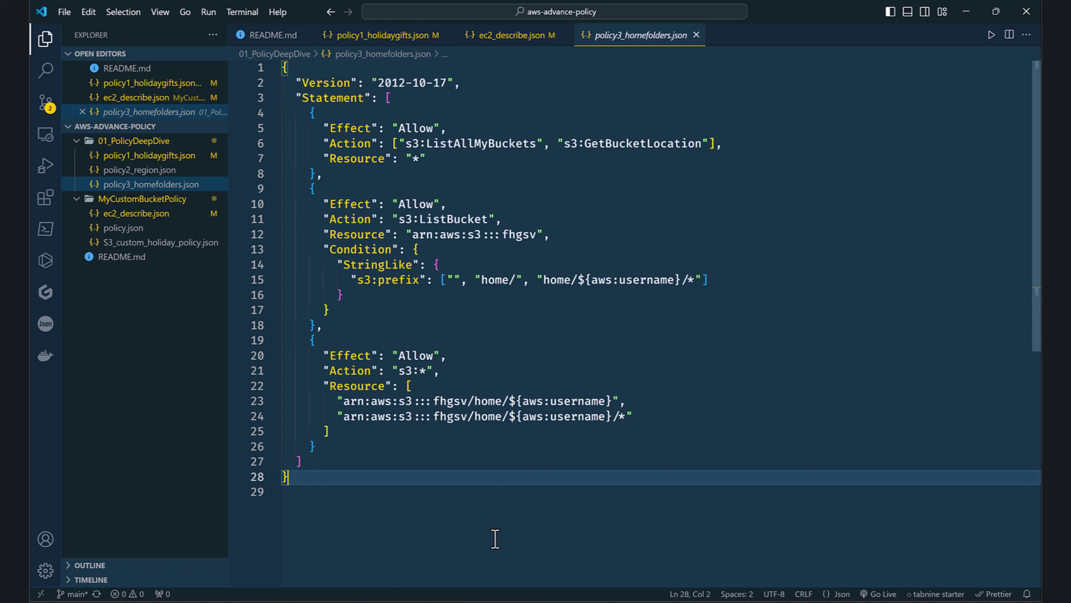
key(alt+Tab)
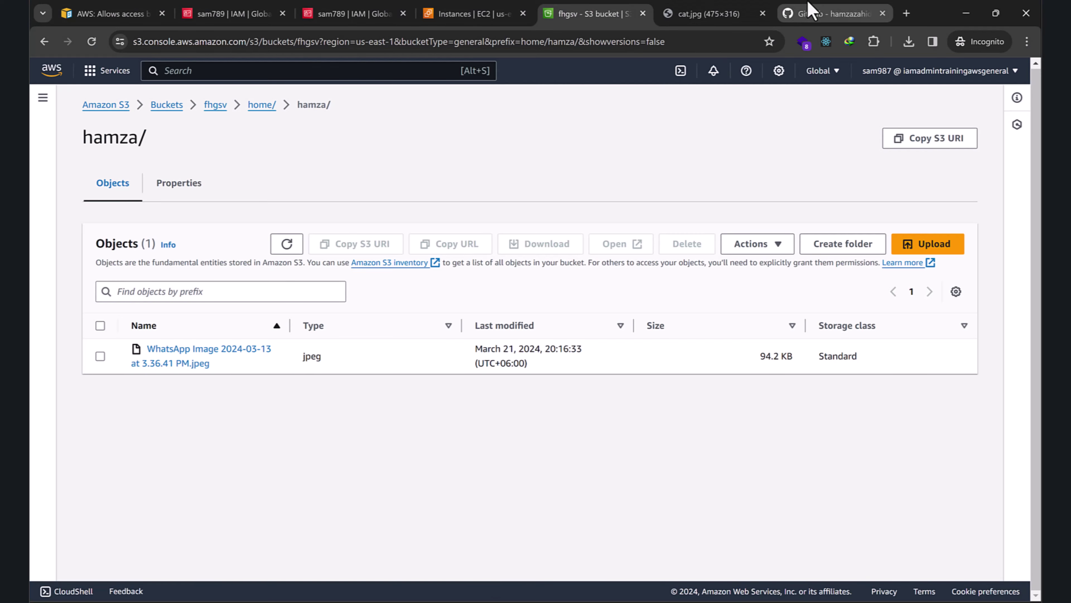
click(814, 13)
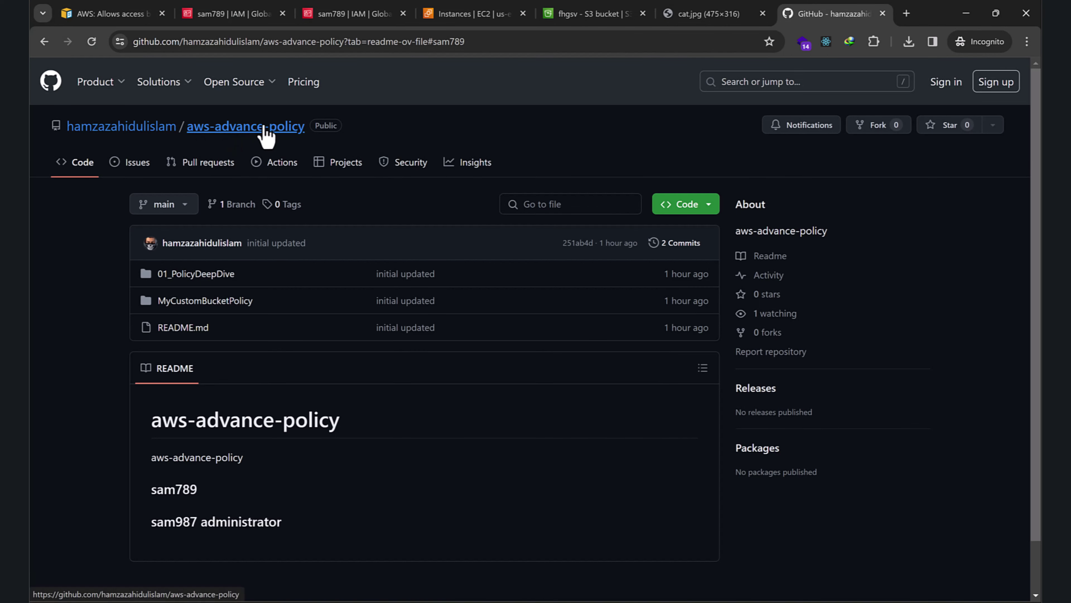